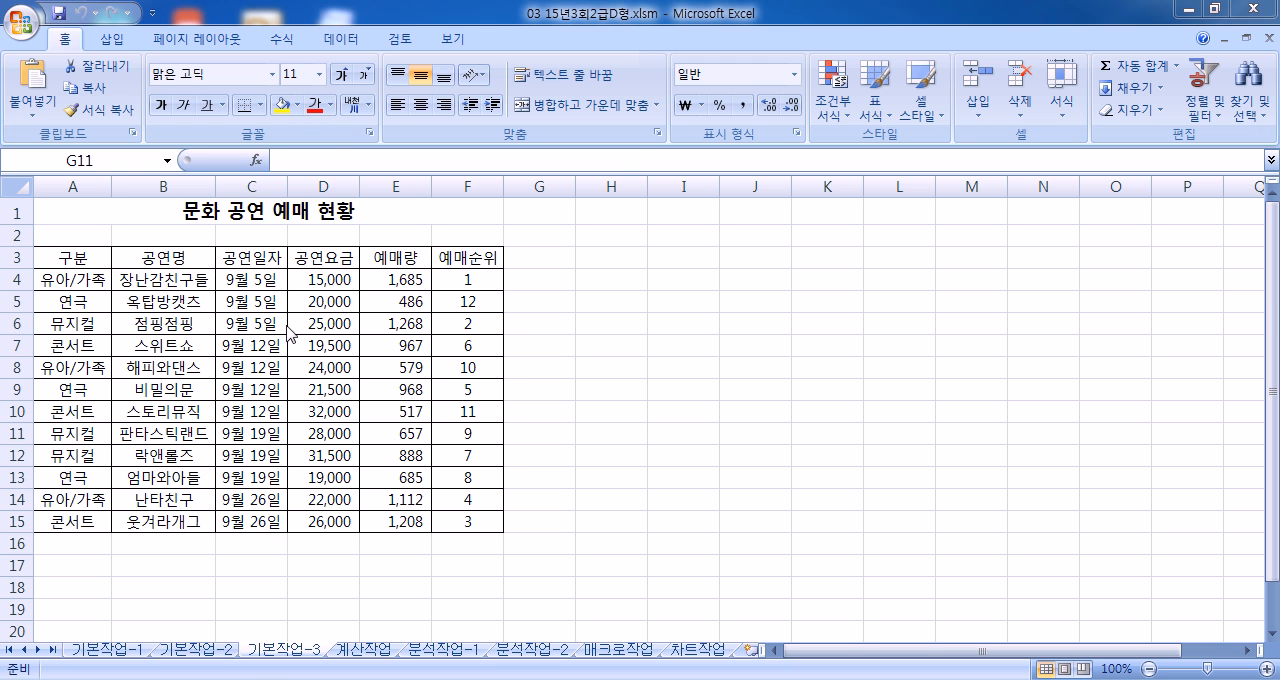
Step: Enter the advanced filter criterion 공연요금 in A17 with the condition >=20000 in A18 below the performance table
left_click(326, 264)
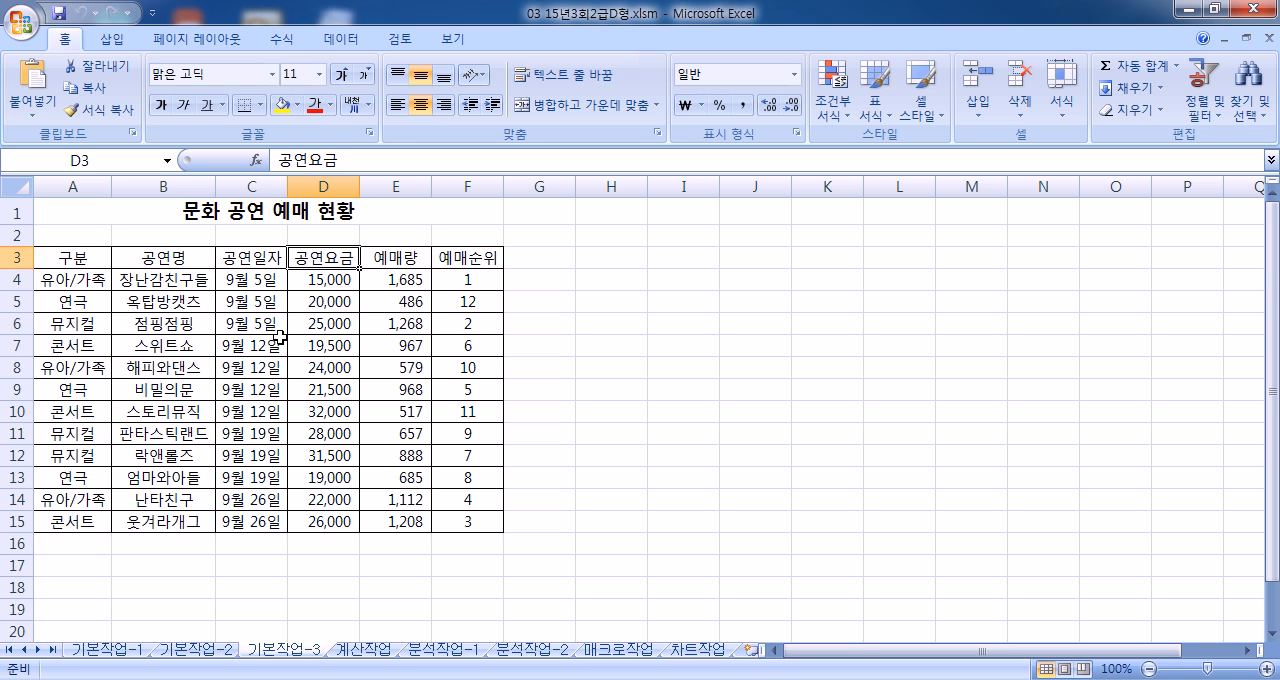
scroll(250, 380, "down", 2)
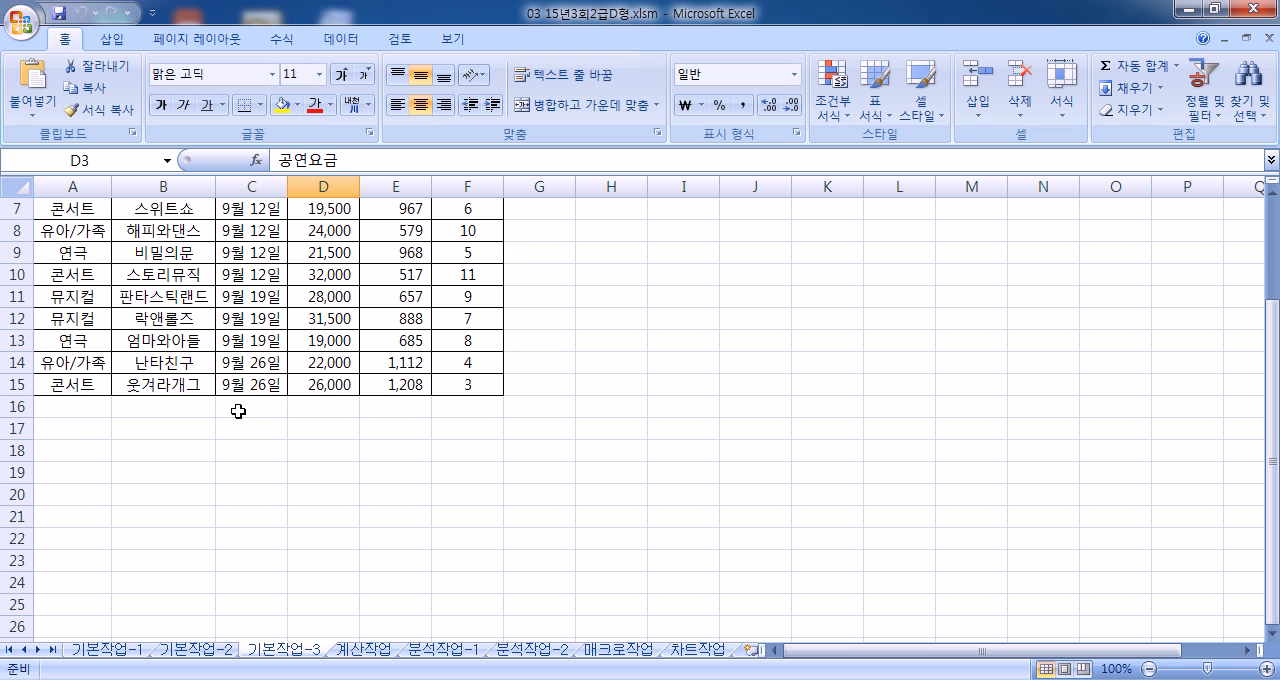
left_click(72, 427)
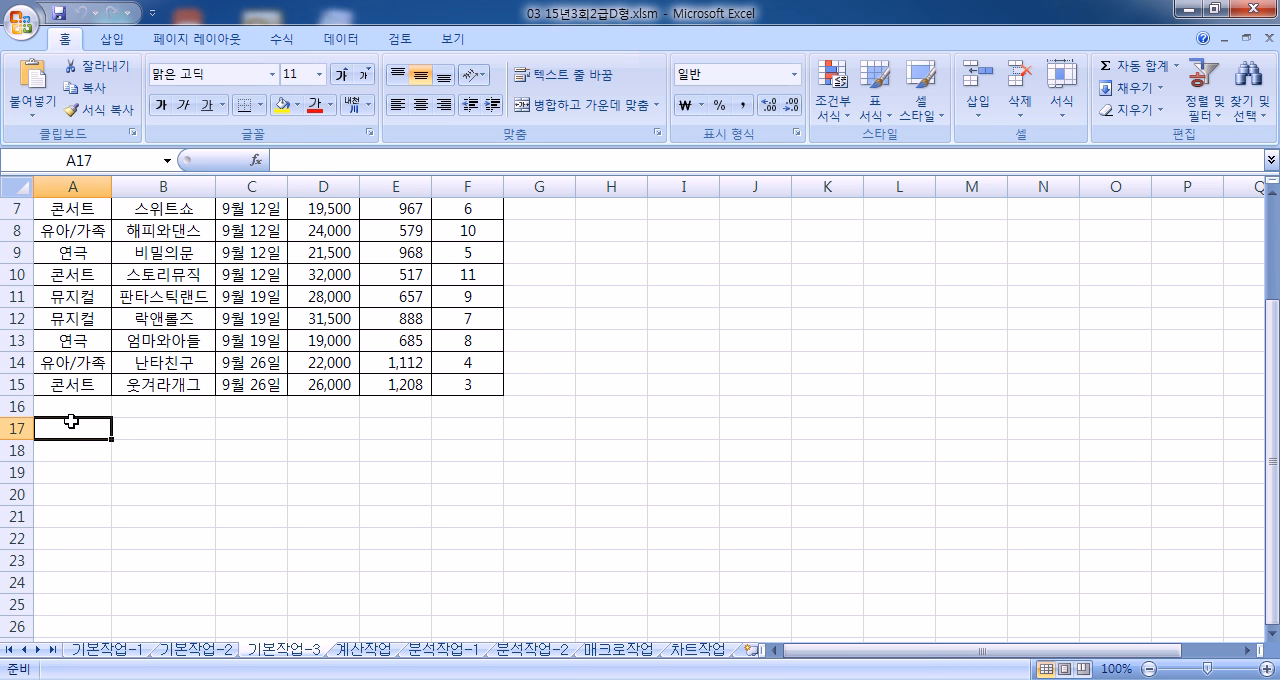
type("공연요금")
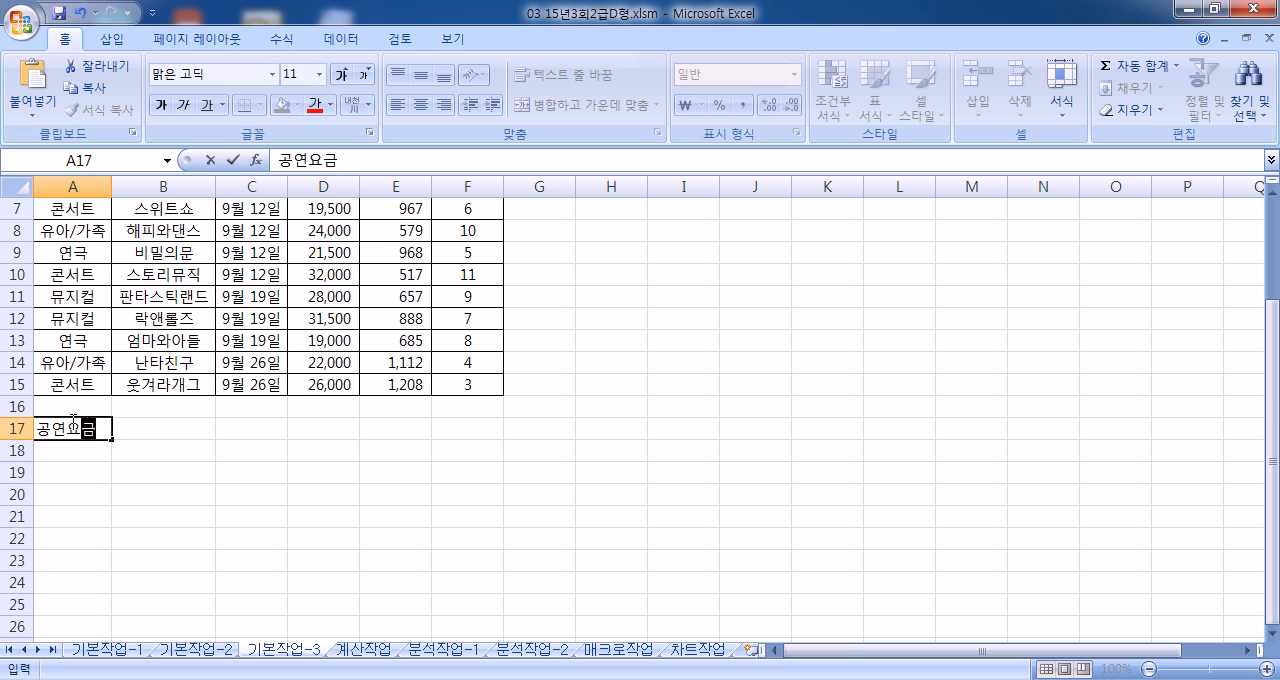
key("Return")
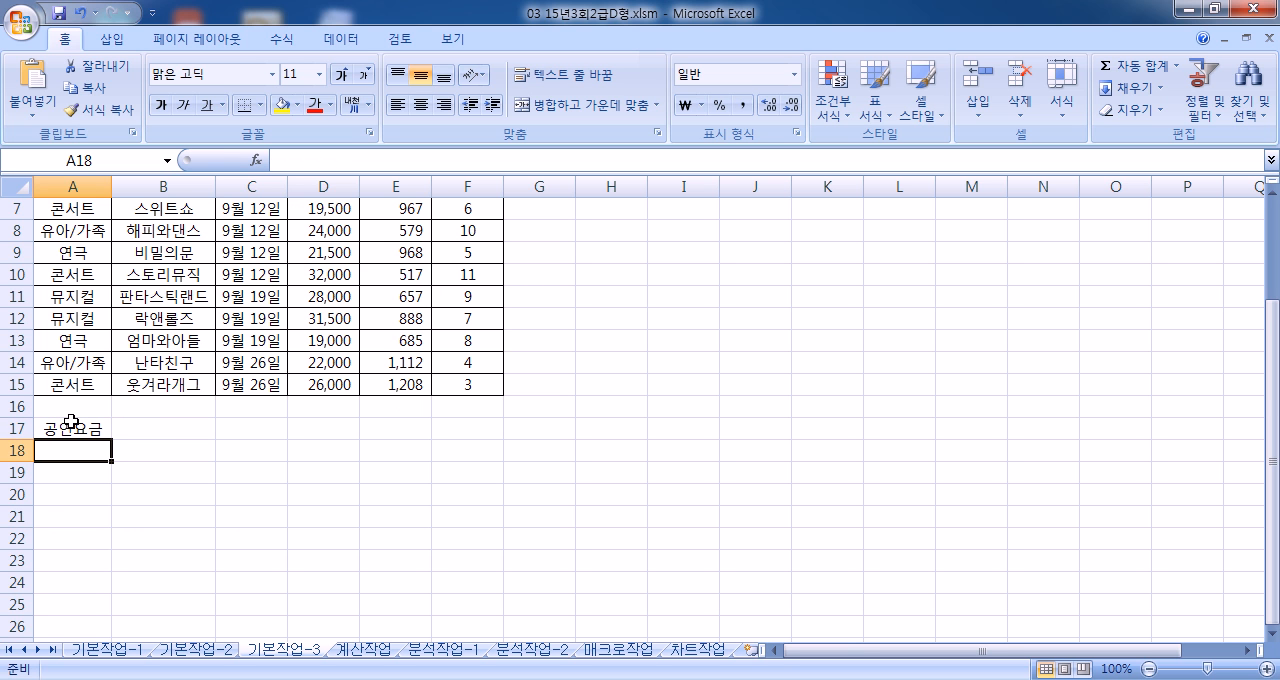
type(">=20000")
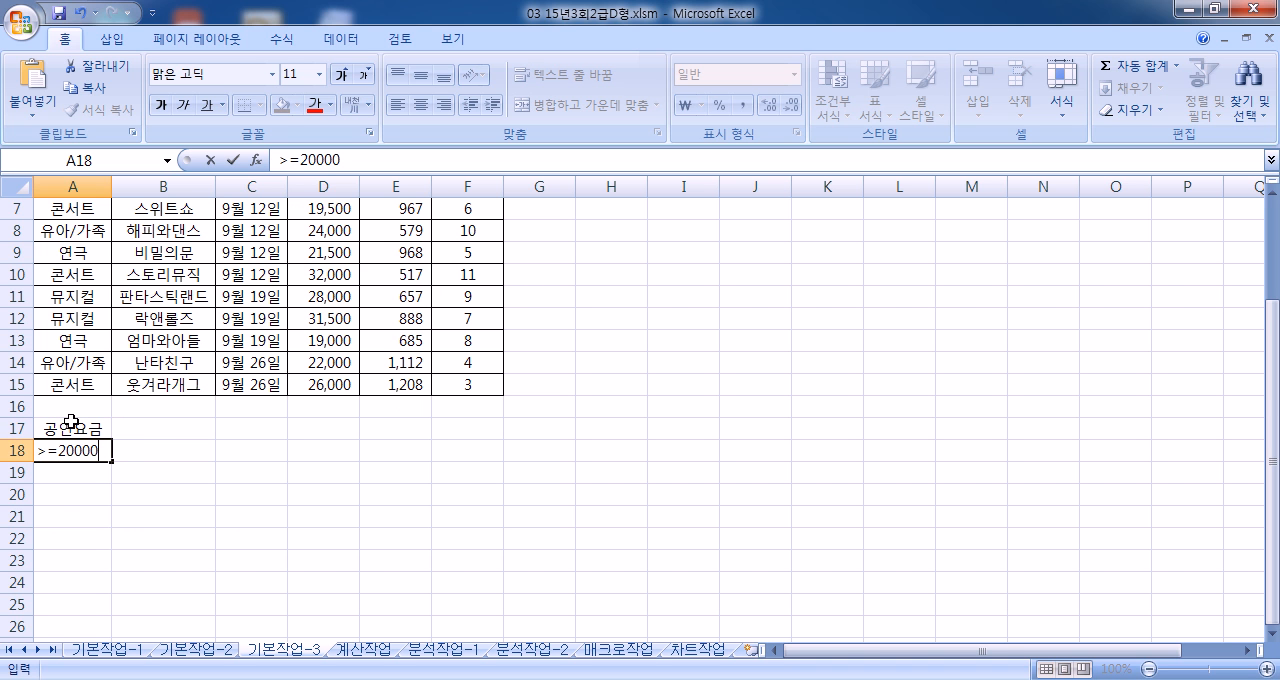
key("Return")
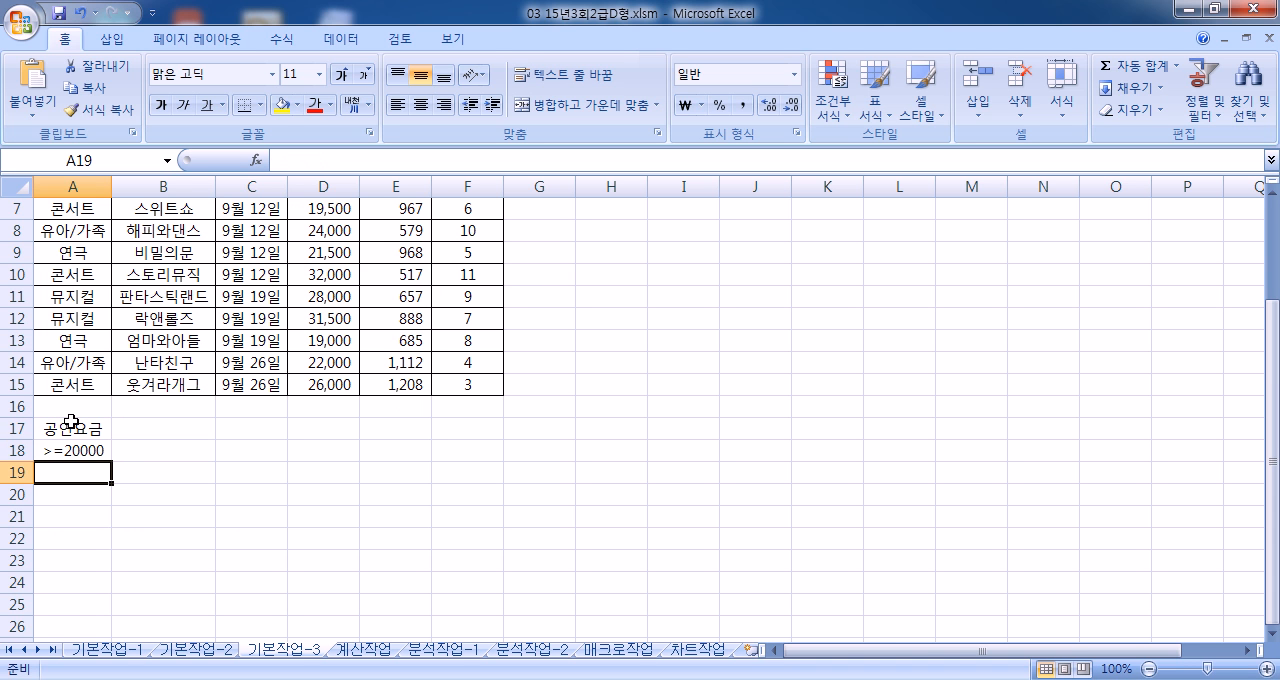
Step: Add a second criterion beside it, with the heading 예매량 in B17 and the condition >=1000 in B18
key("Up")
key("Right")
key("Up")
type("예맬량")
key("Return")
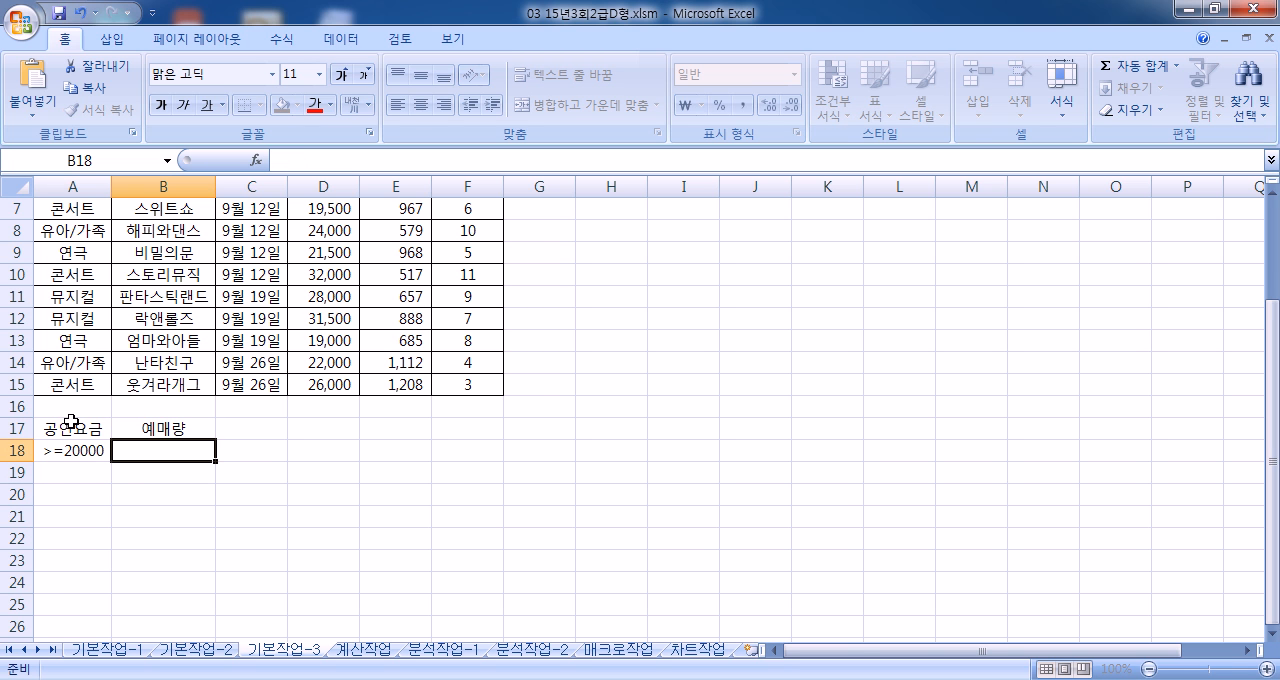
type(">=1000")
key("Return")
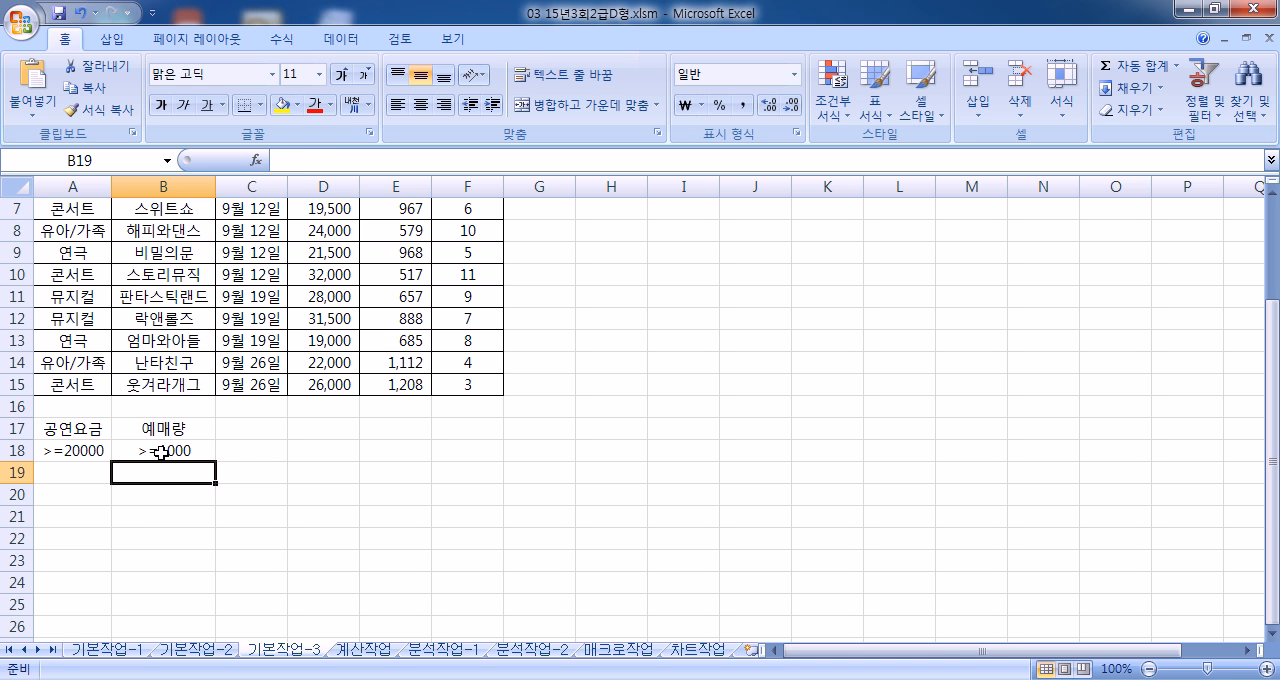
Step: Run an advanced filter on the list A3:F15 with criteria range A17:B18, copying the results to A22
left_click(64, 533)
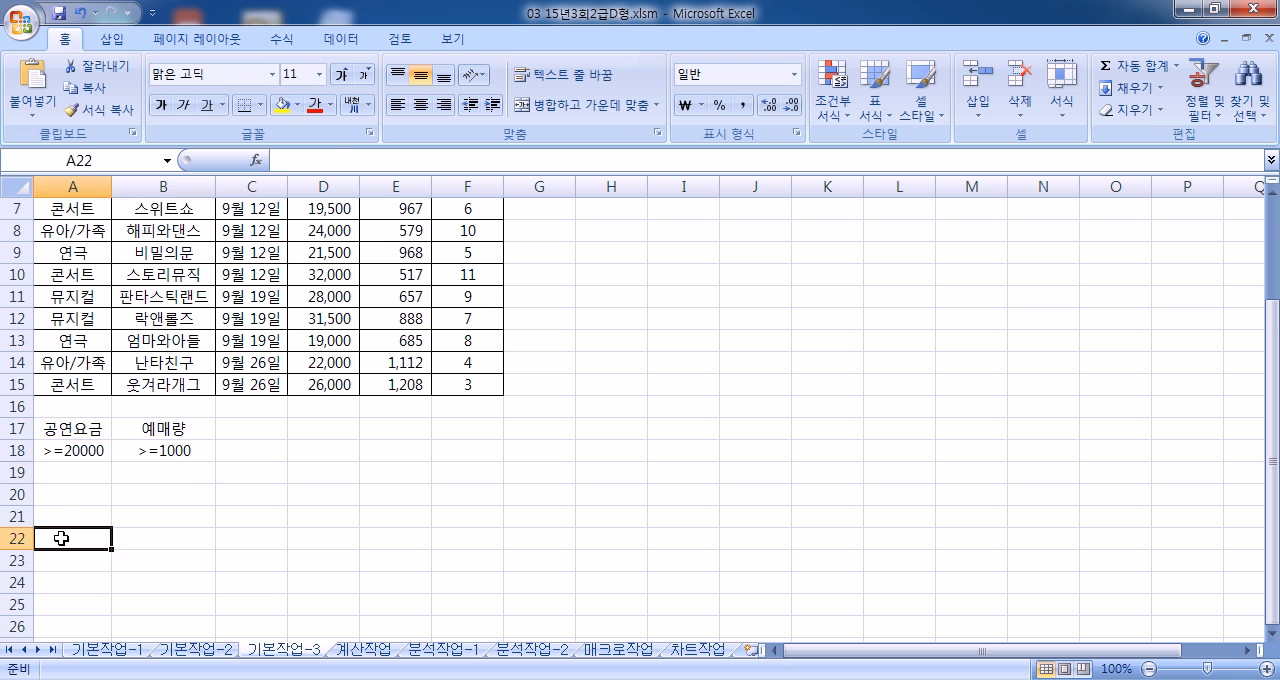
left_click(183, 316)
scroll(183, 316, "up", 2)
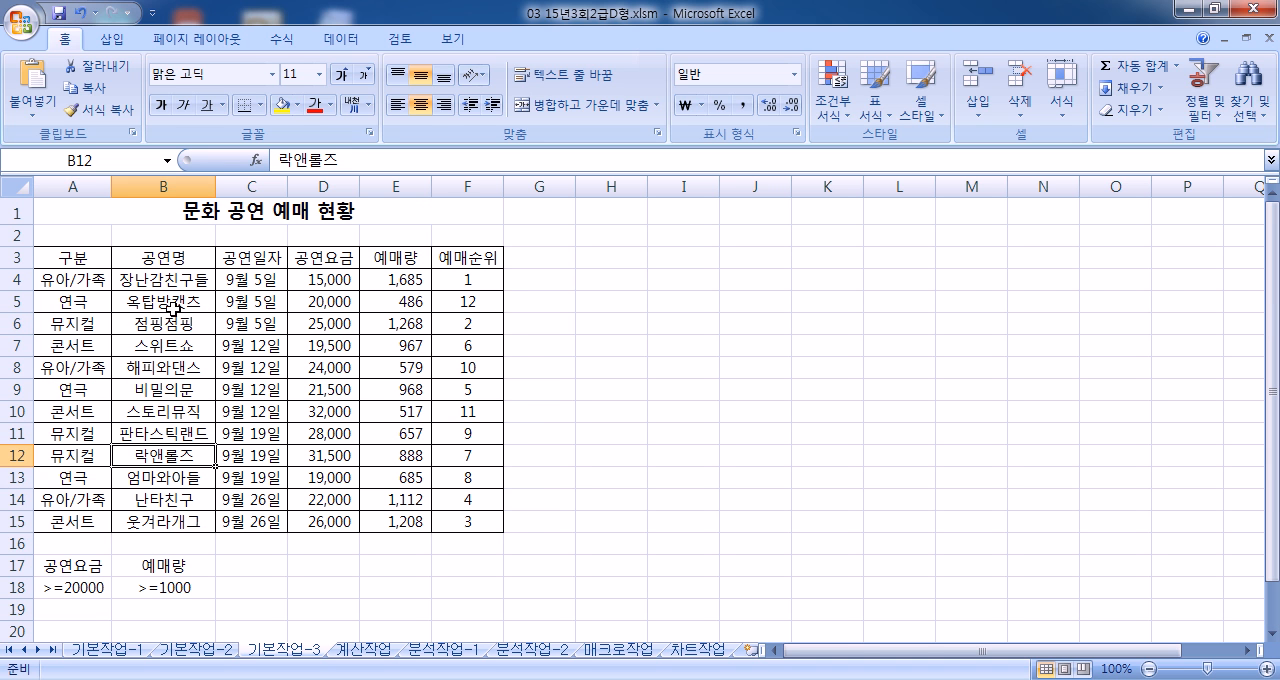
left_click(340, 39)
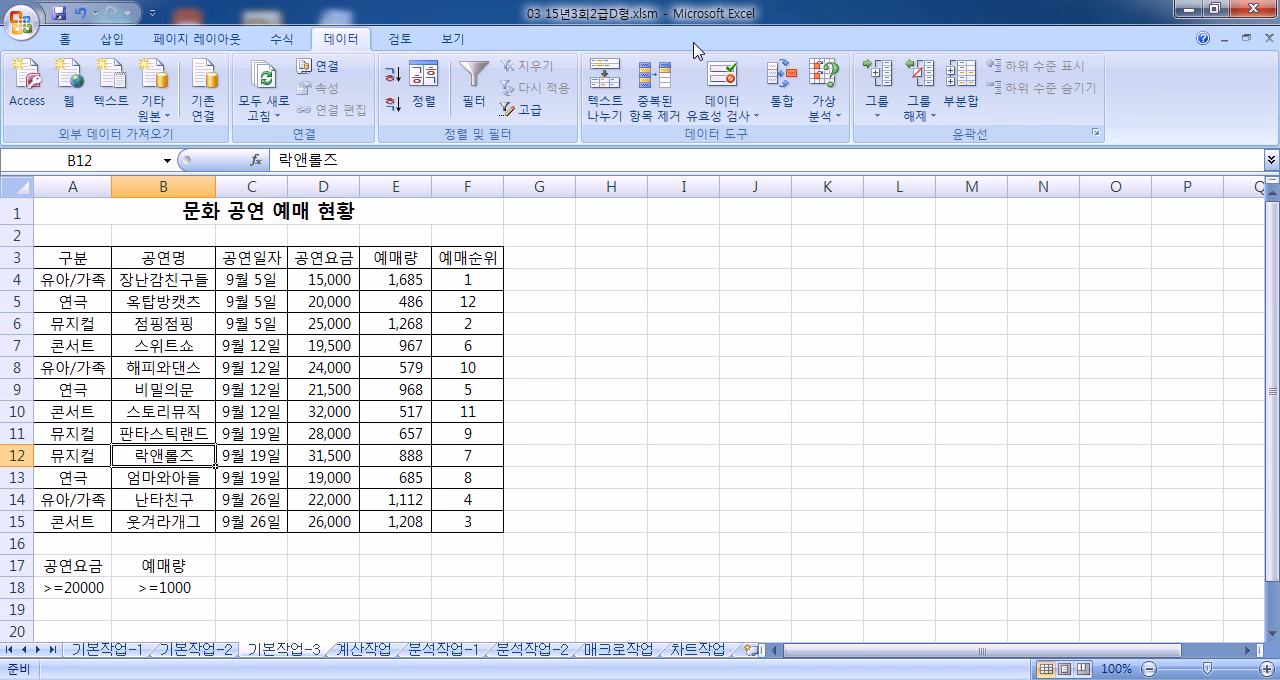
left_click(524, 109)
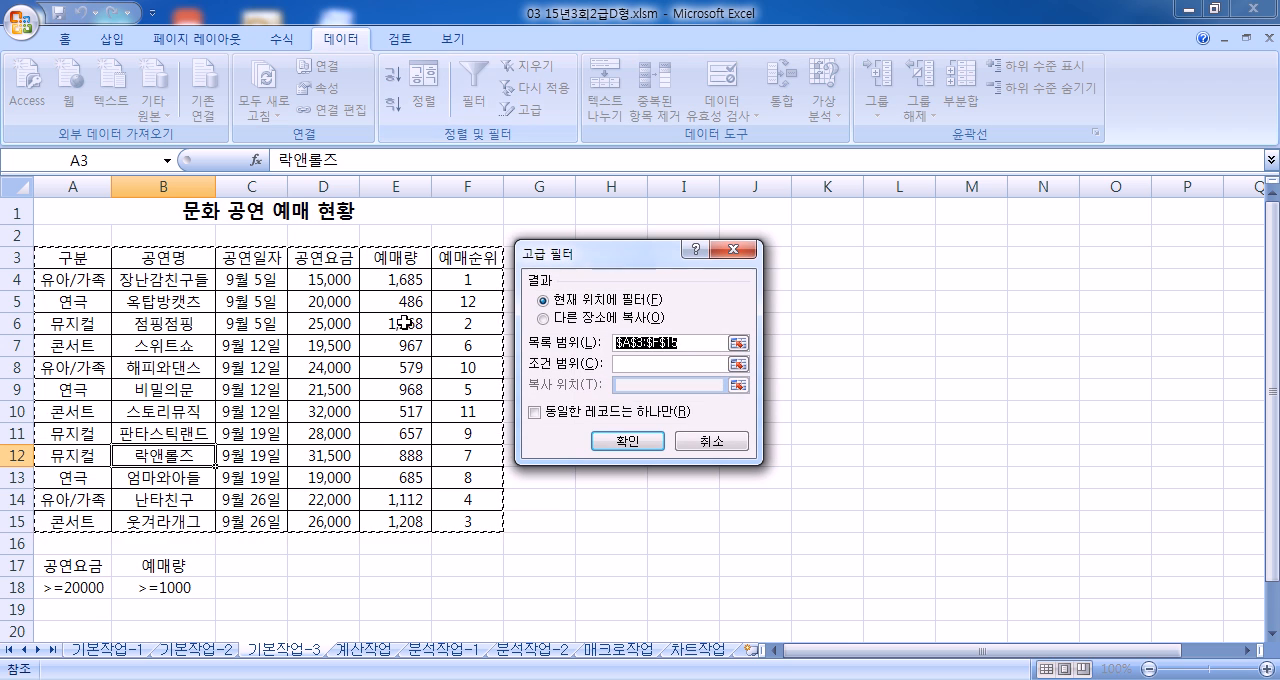
left_click(579, 319)
left_click(634, 363)
scroll(290, 428, "down", 4)
left_click_drag(54, 300, 145, 318)
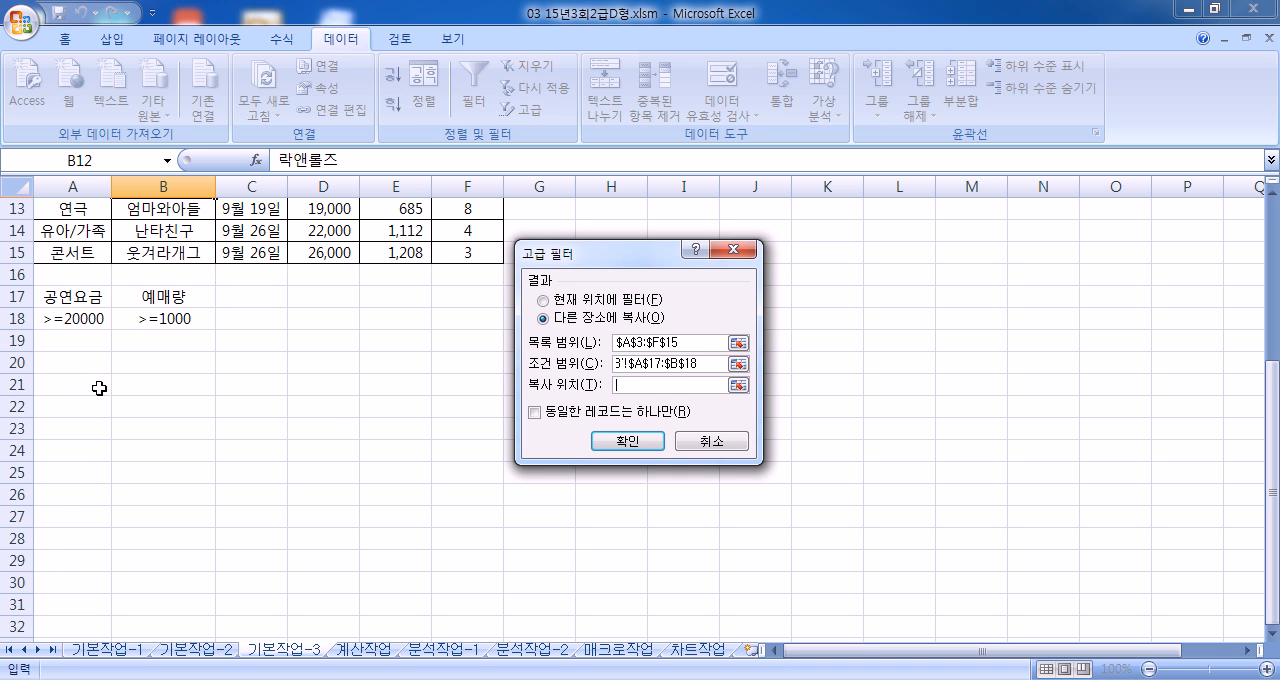
left_click(50, 405)
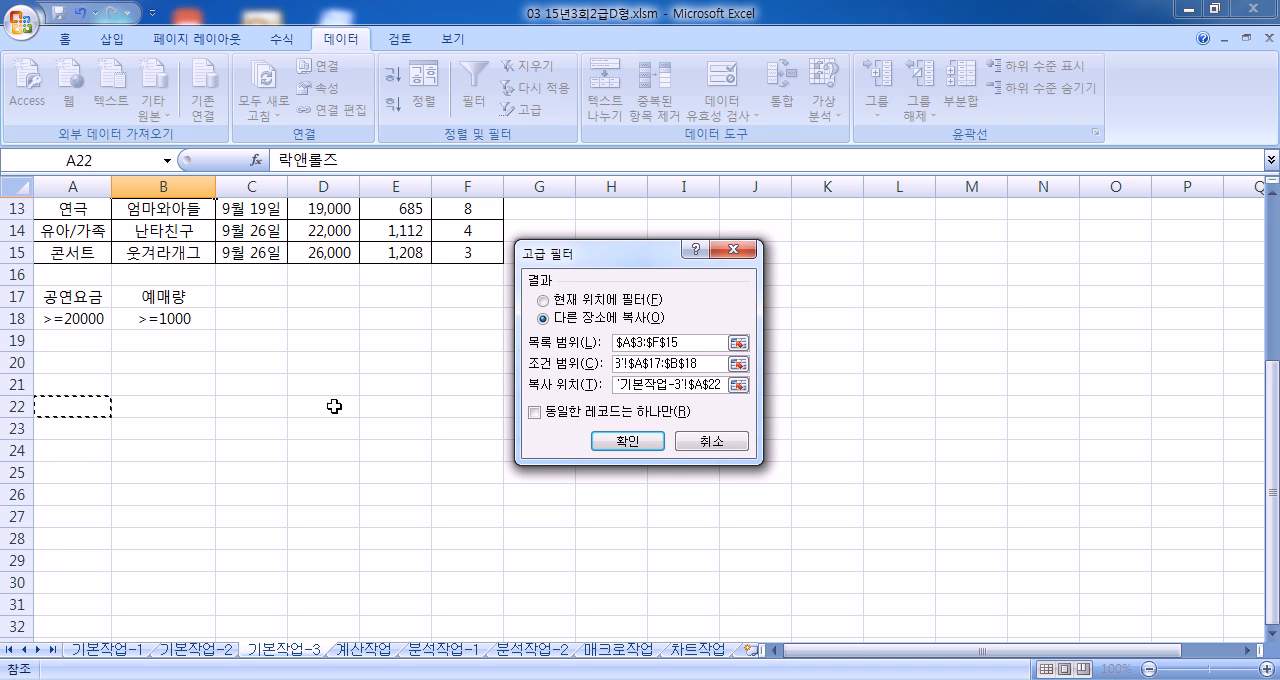
left_click(627, 441)
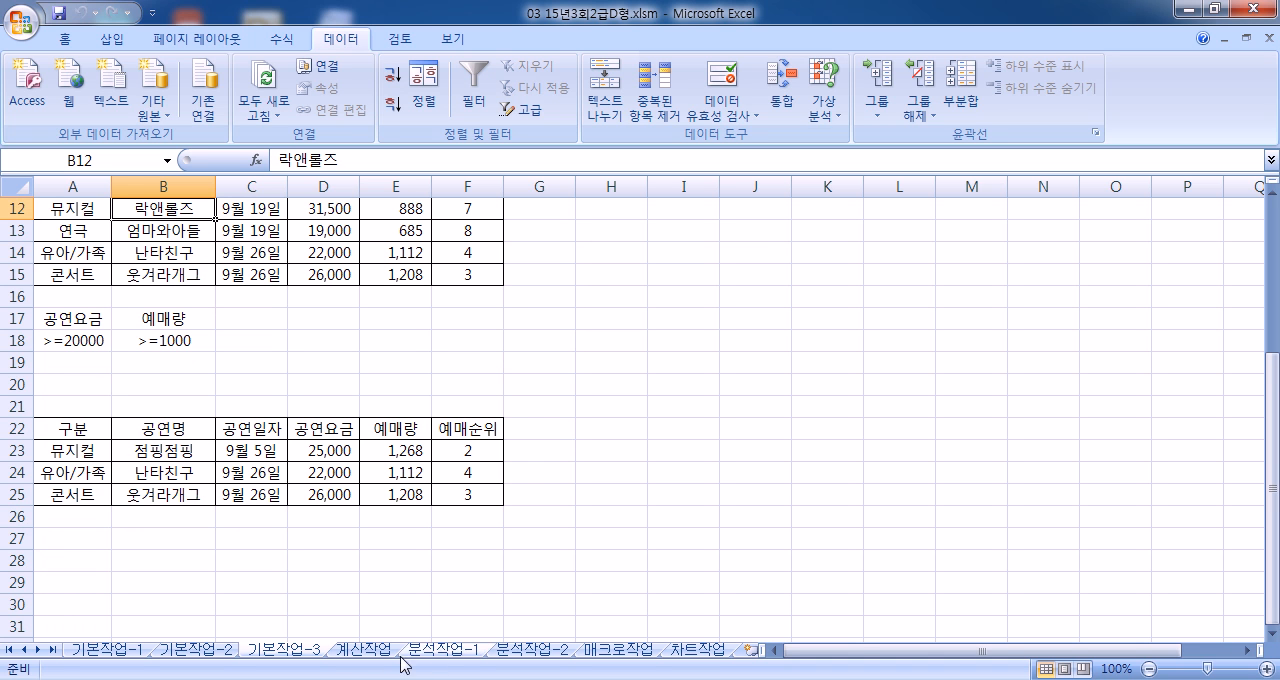
Step: Switch to the 계산작업 sheet and minimize the ribbon to enlarge the worksheet area
left_click(368, 650)
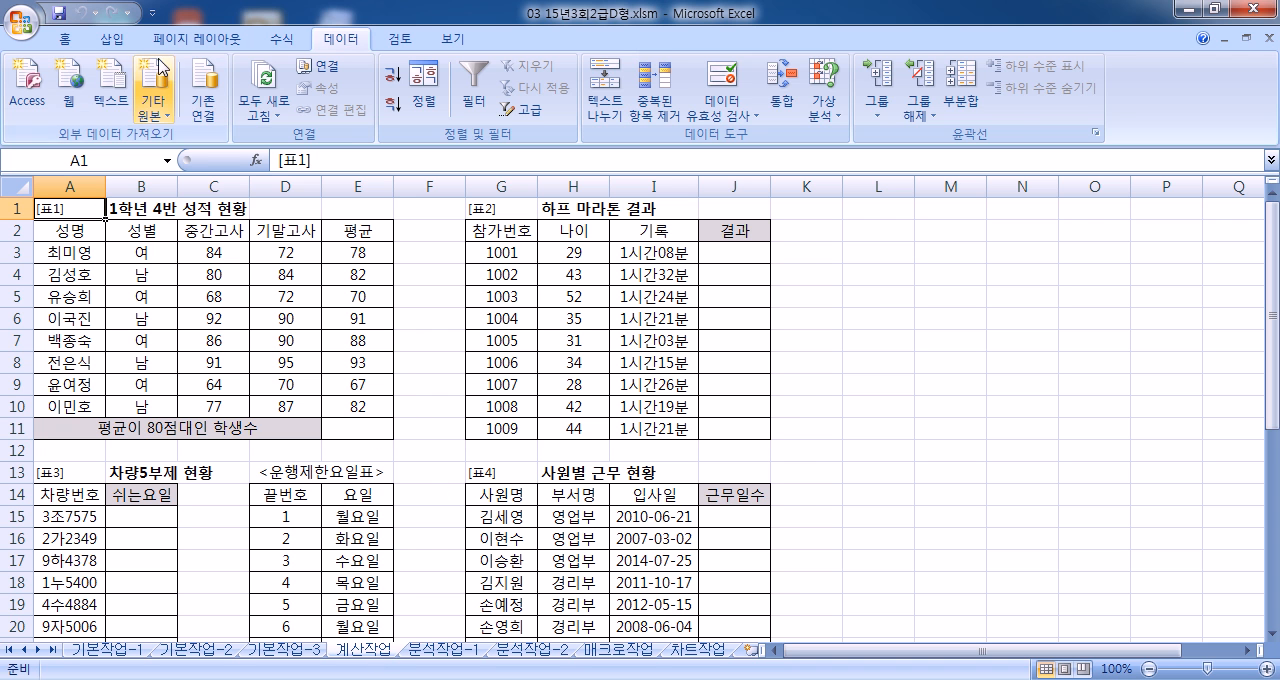
left_click(61, 41)
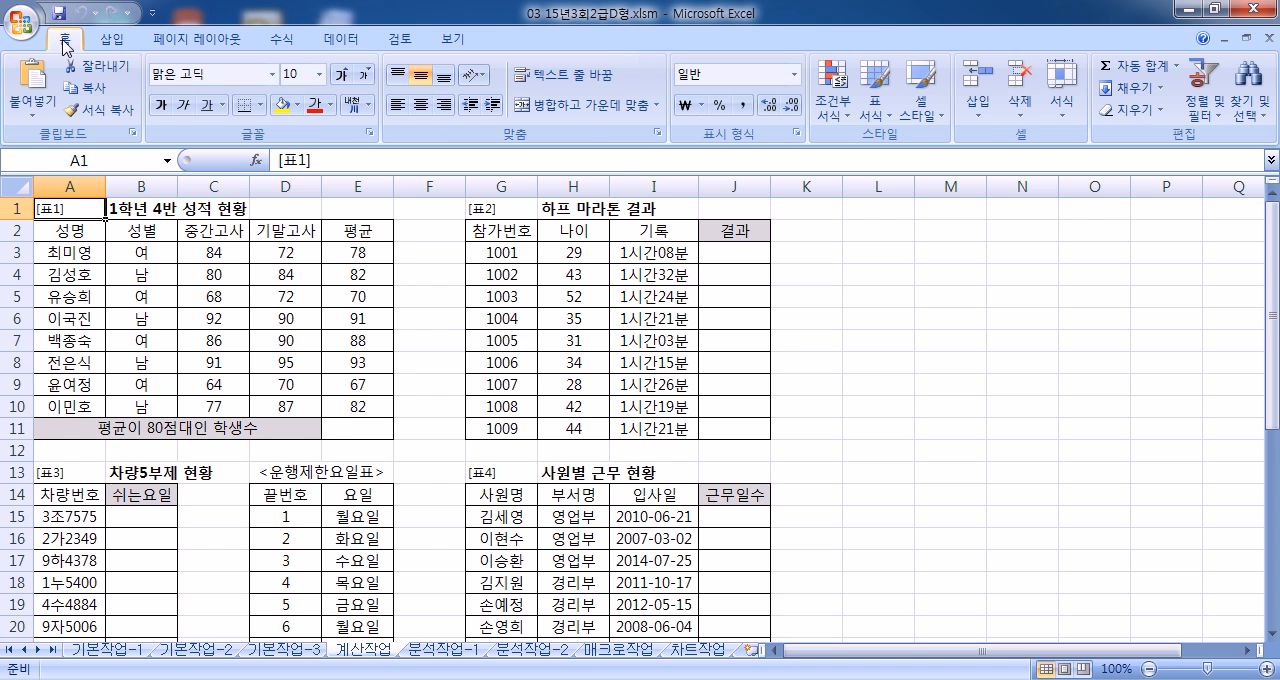
double_click(62, 41)
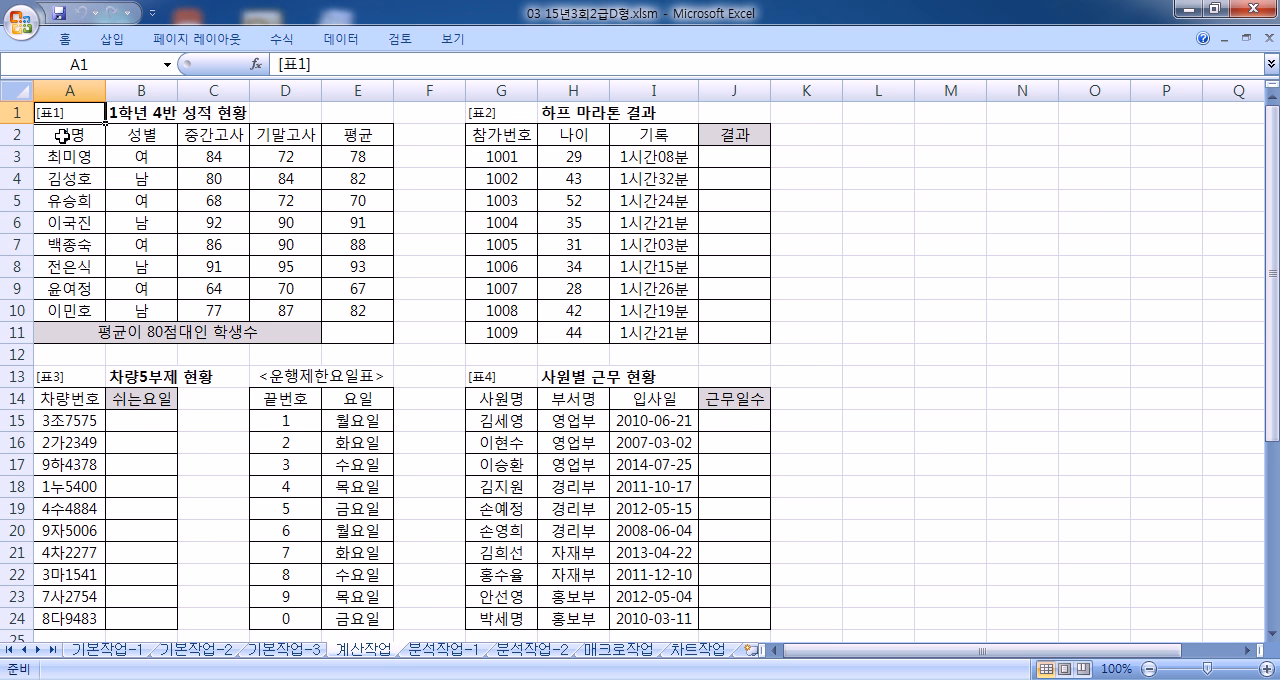
Step: Start a COUNTIFS formula in E11 for students averaging in the 80s and open its function arguments clear of the 평균 column
scroll(60, 140, "up", 3)
left_click(512, 452)
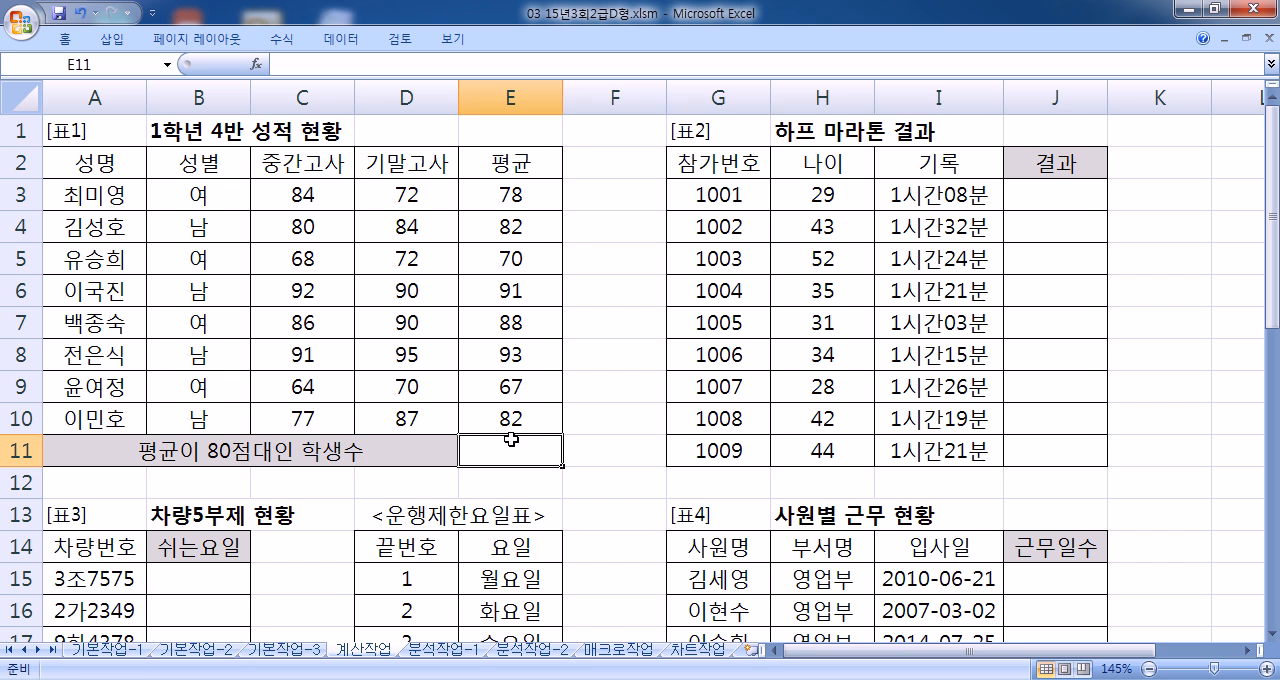
scroll(511, 440, "down", 2)
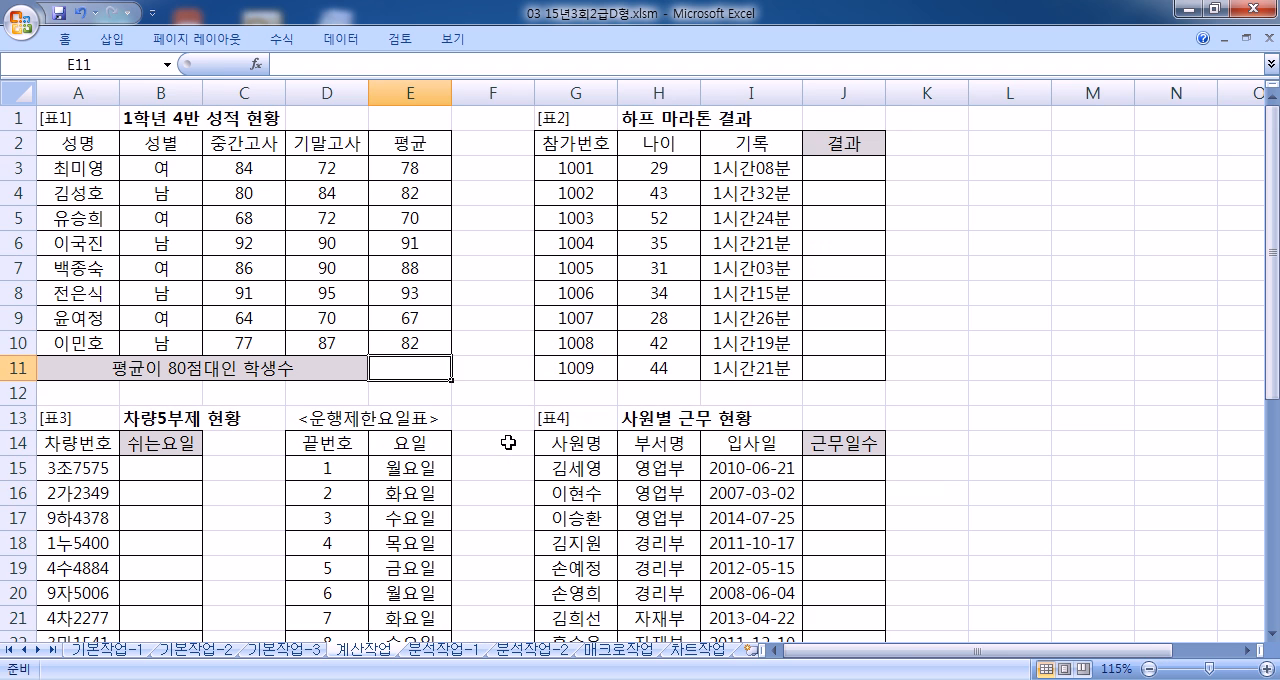
type("=")
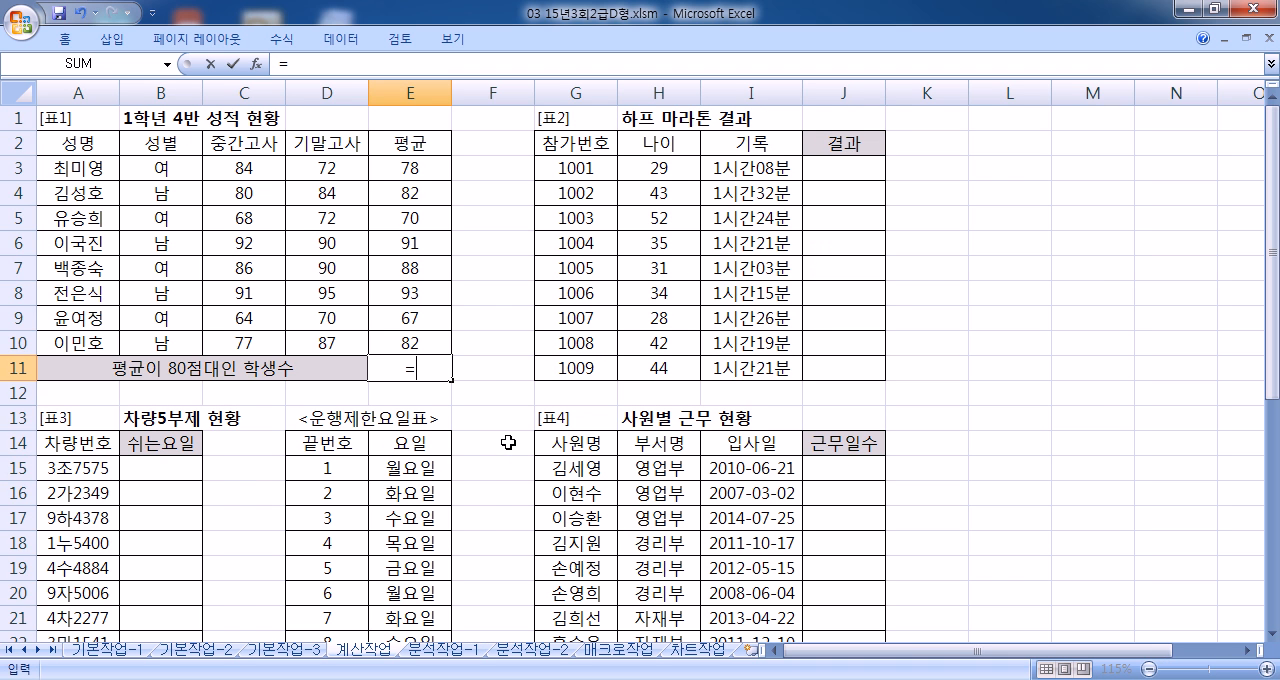
type("COUNT")
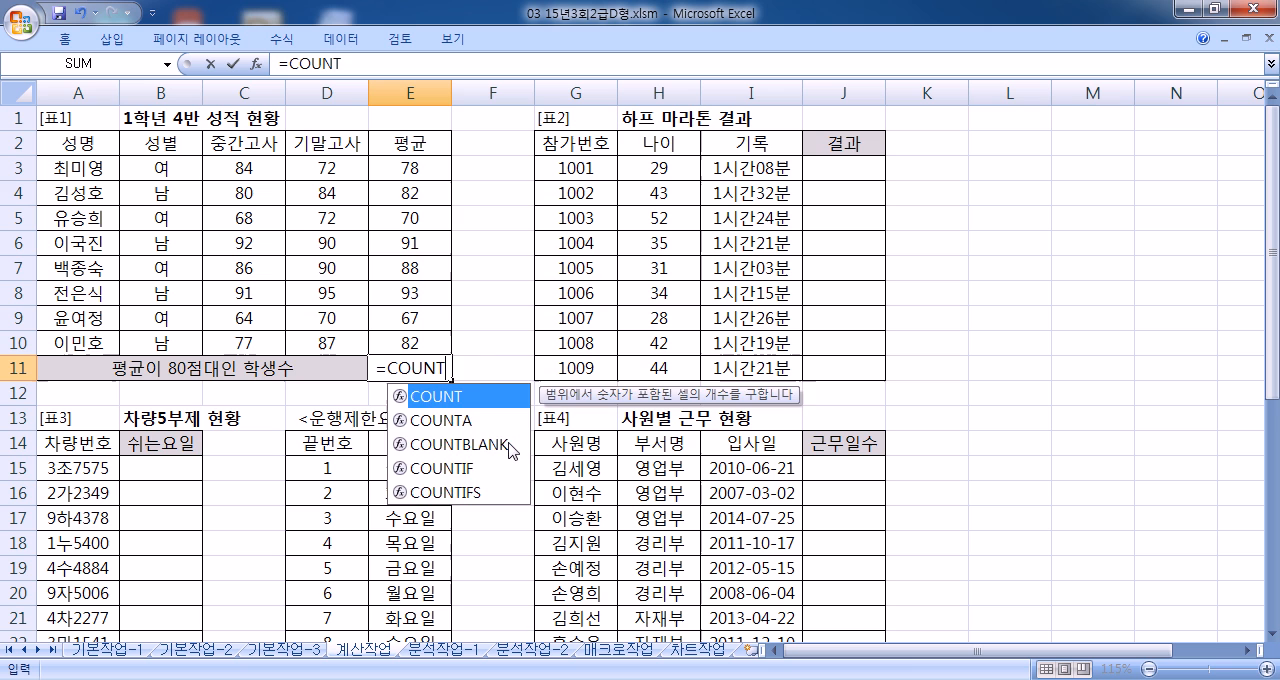
type("IFS(")
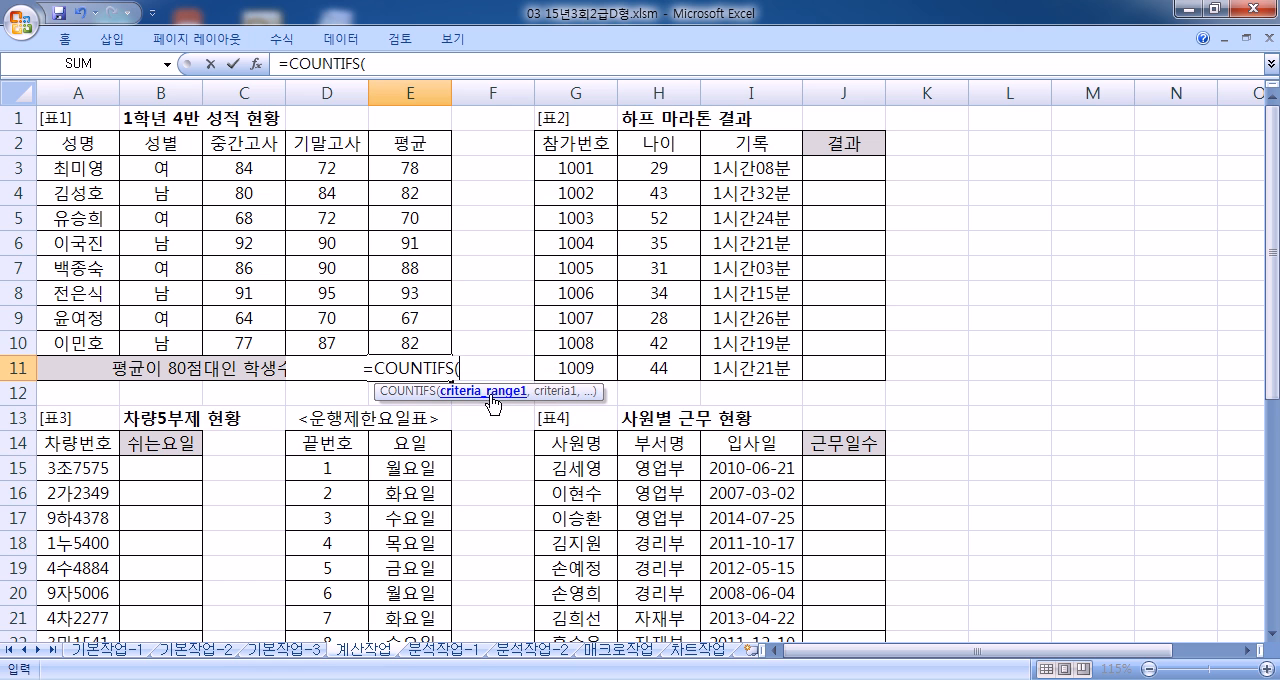
left_click(255, 63)
left_click_drag(418, 223, 913, 103)
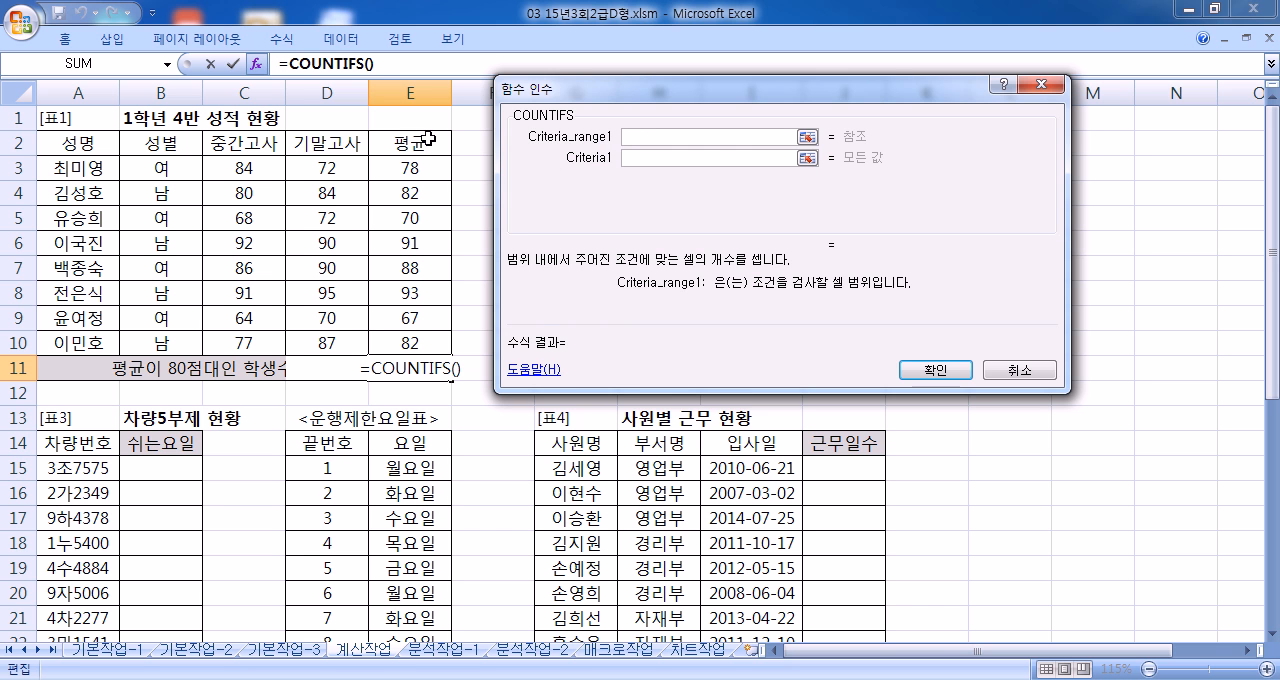
Step: Set the first COUNTIFS criteria range to the averages E3:E10 with the condition >=80
left_click_drag(409, 165, 411, 342)
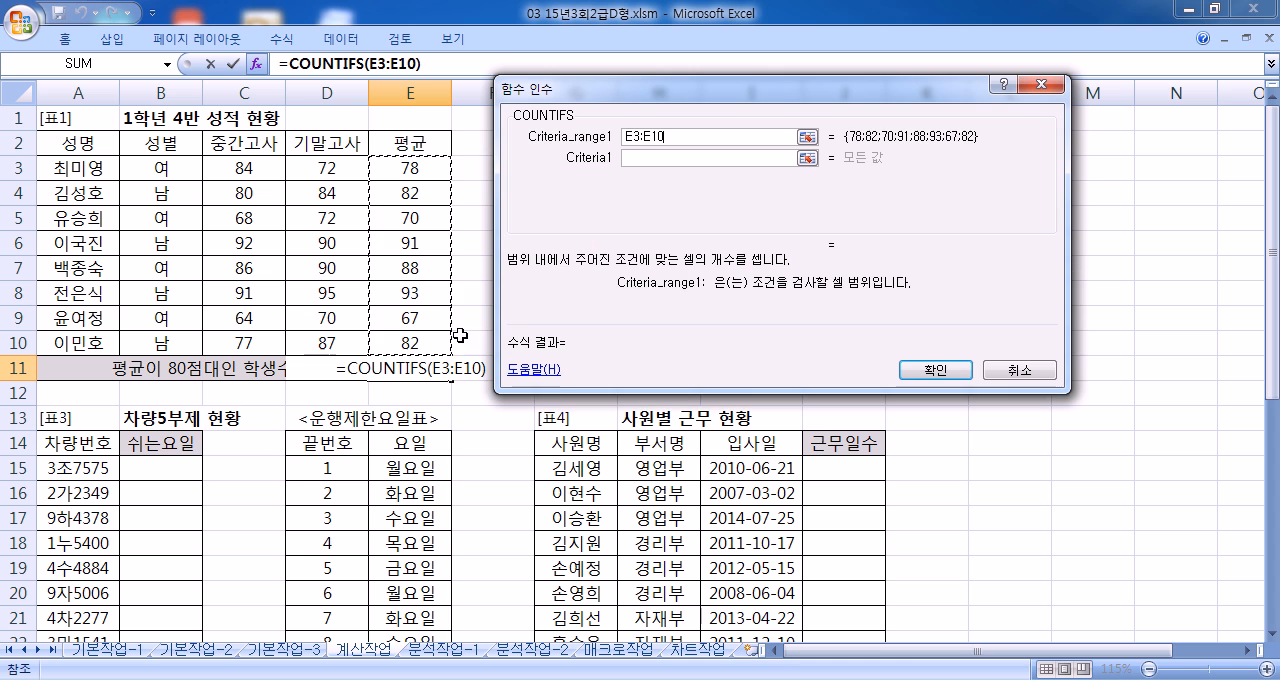
left_click(641, 156)
type(">")
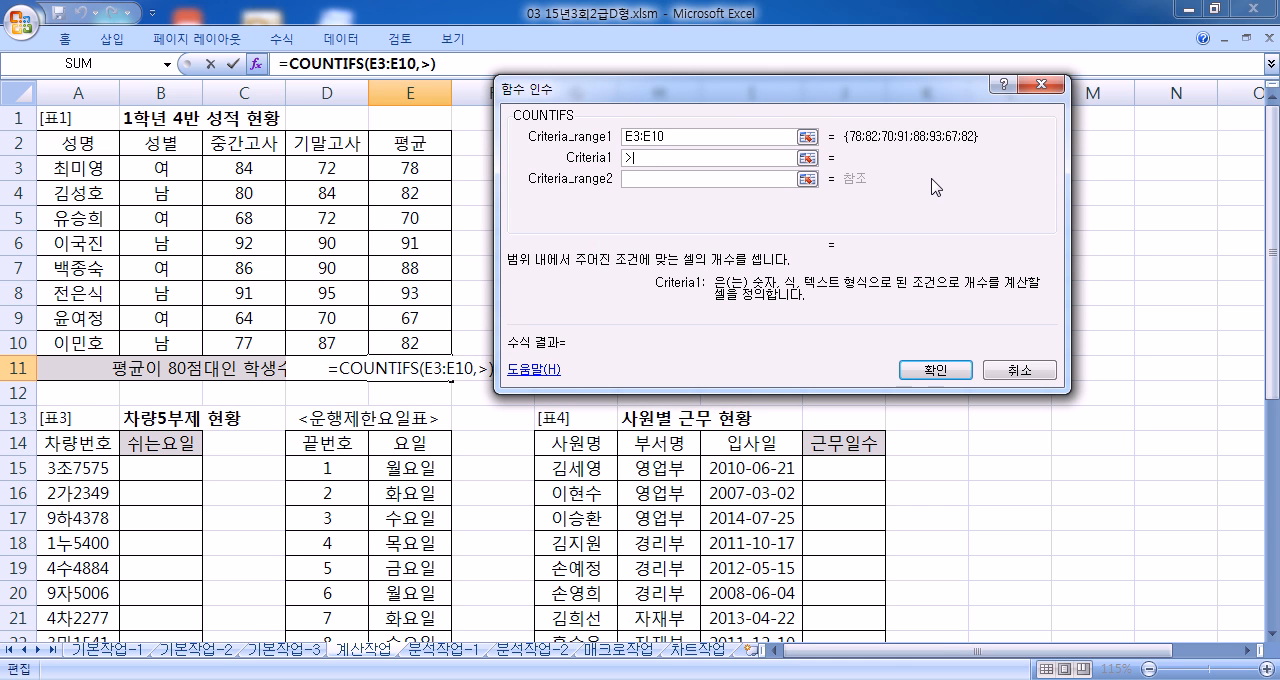
type("=80")
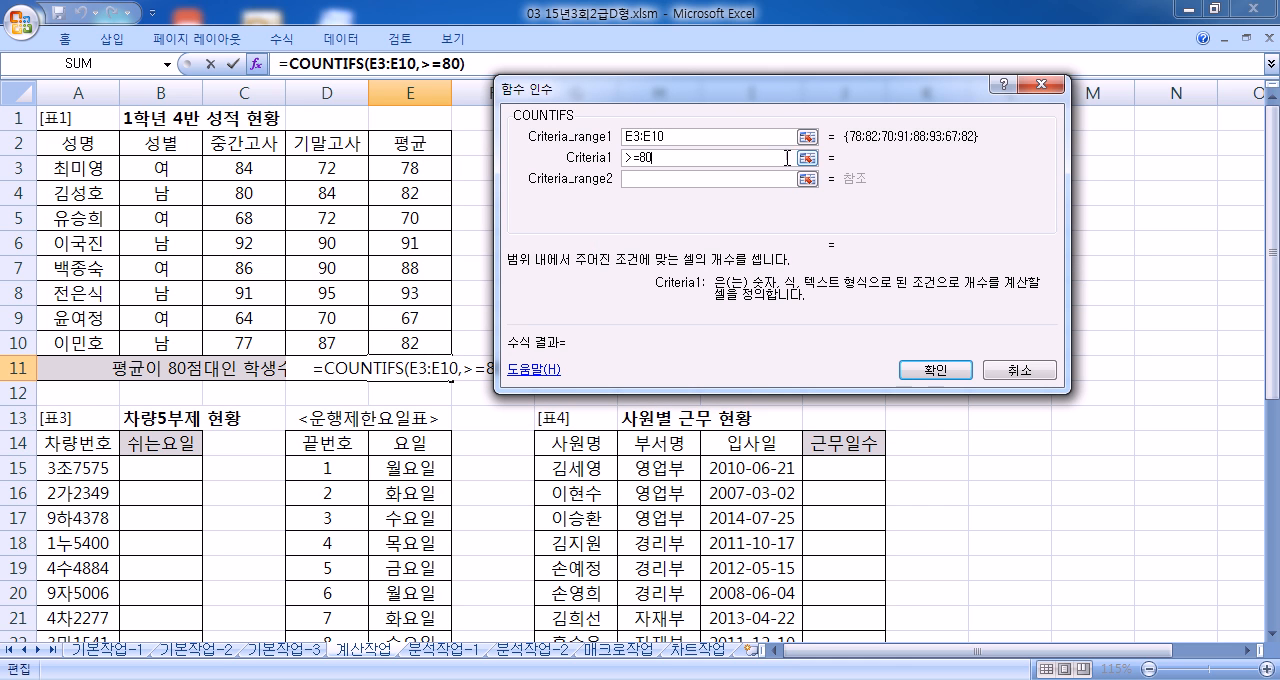
Step: Set the second COUNTIFS criteria range to E3:E10 and enter <90 as its condition
left_click(665, 178)
left_click_drag(410, 168, 388, 338)
left_click(673, 199)
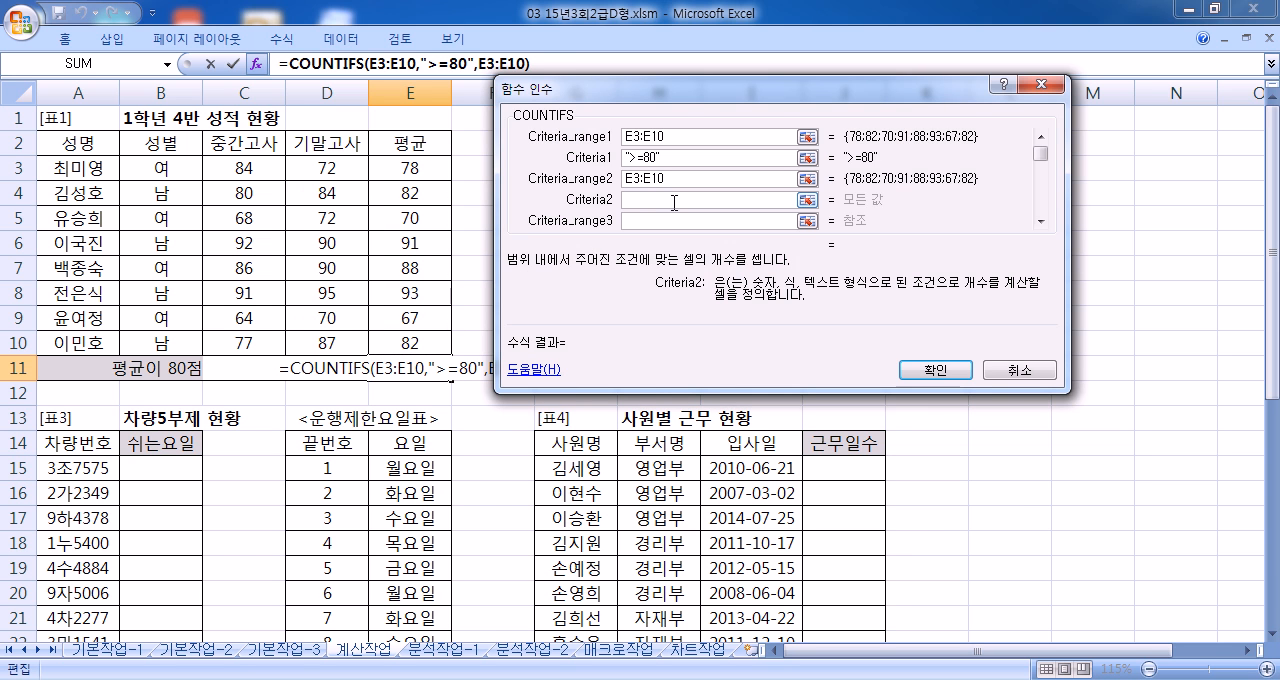
type("<90")
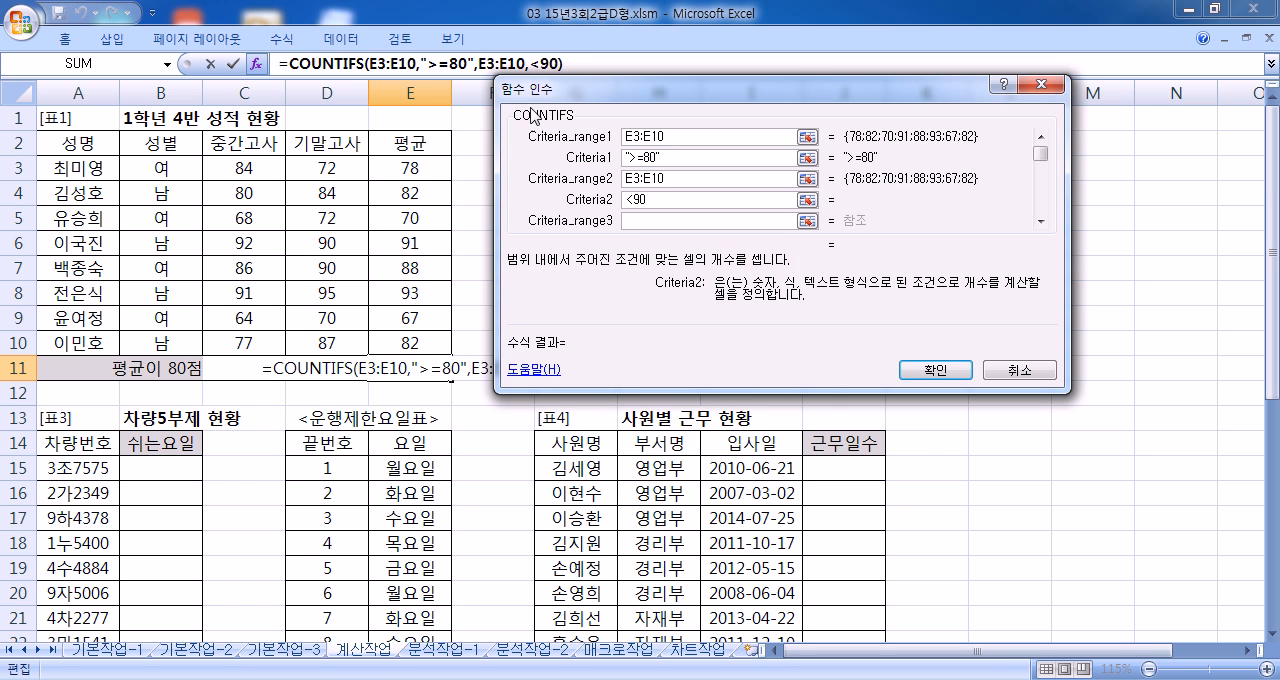
Step: Append &"명" after the COUNTIFS function in the E11 formula and try to confirm it
left_click_drag(583, 87, 584, 109)
left_click(592, 64)
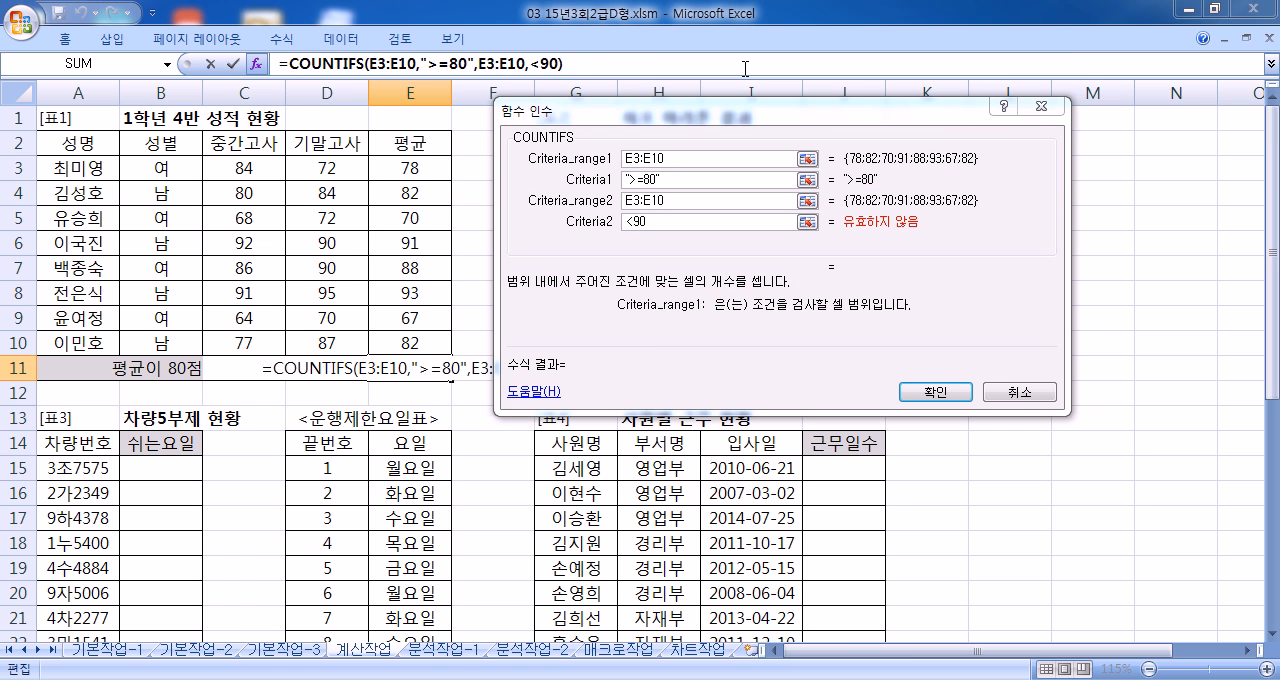
type("&\"명\"")
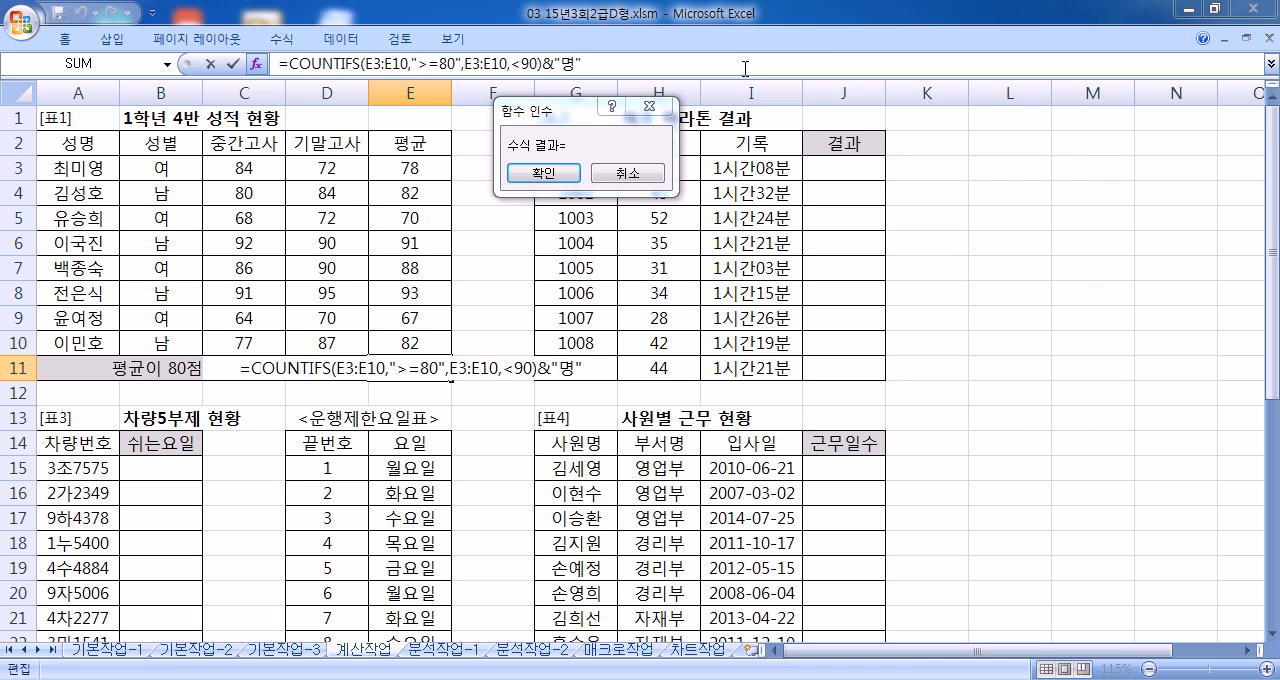
key("Return")
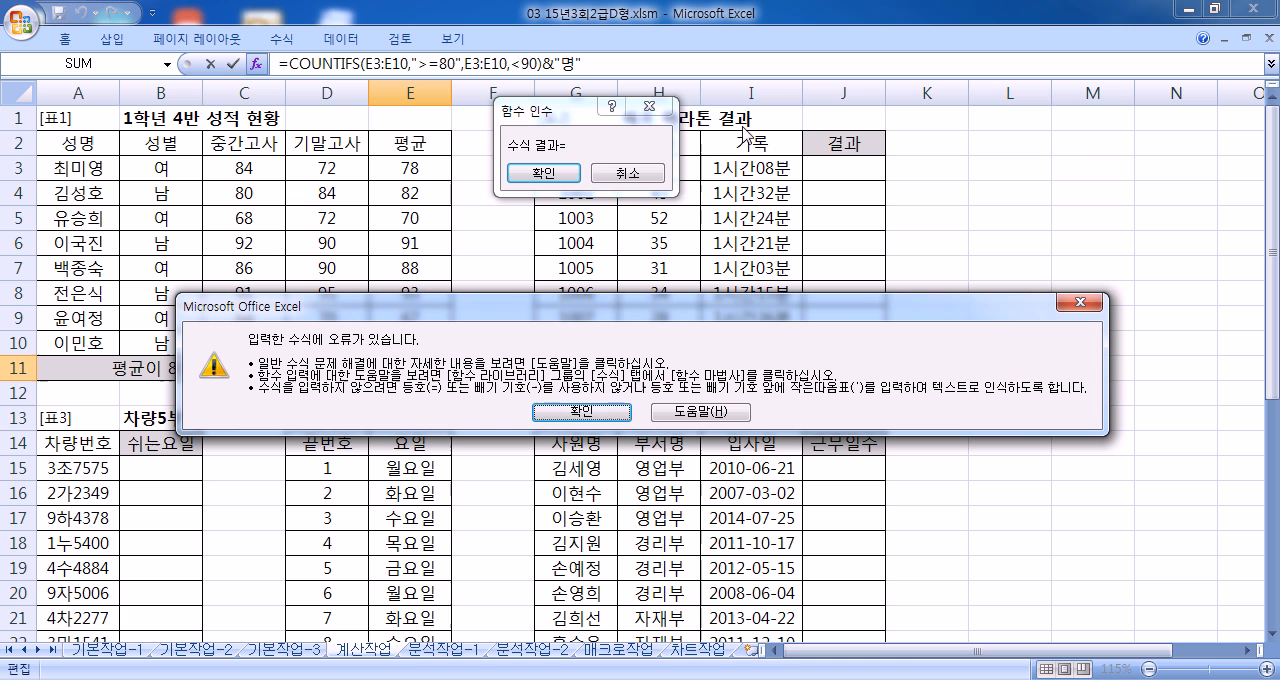
left_click(582, 412)
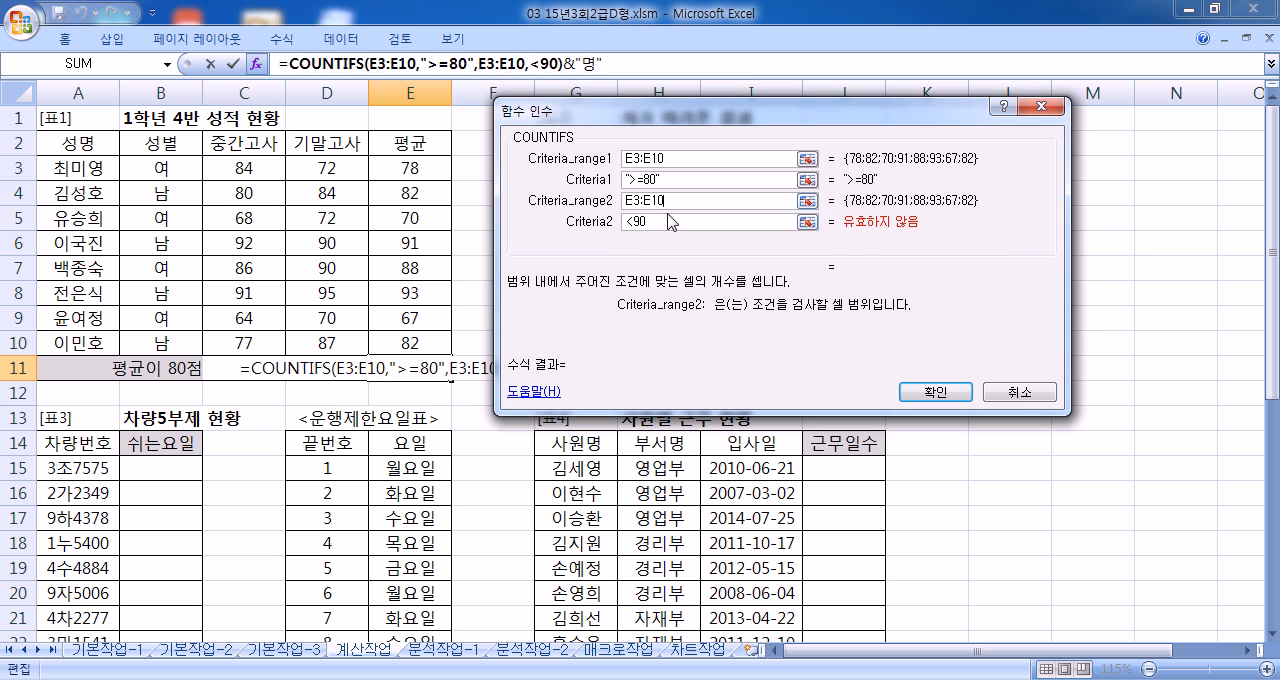
Step: Enclose the second COUNTIFS condition in quotation marks so that it reads "<90"
left_click(626, 221)
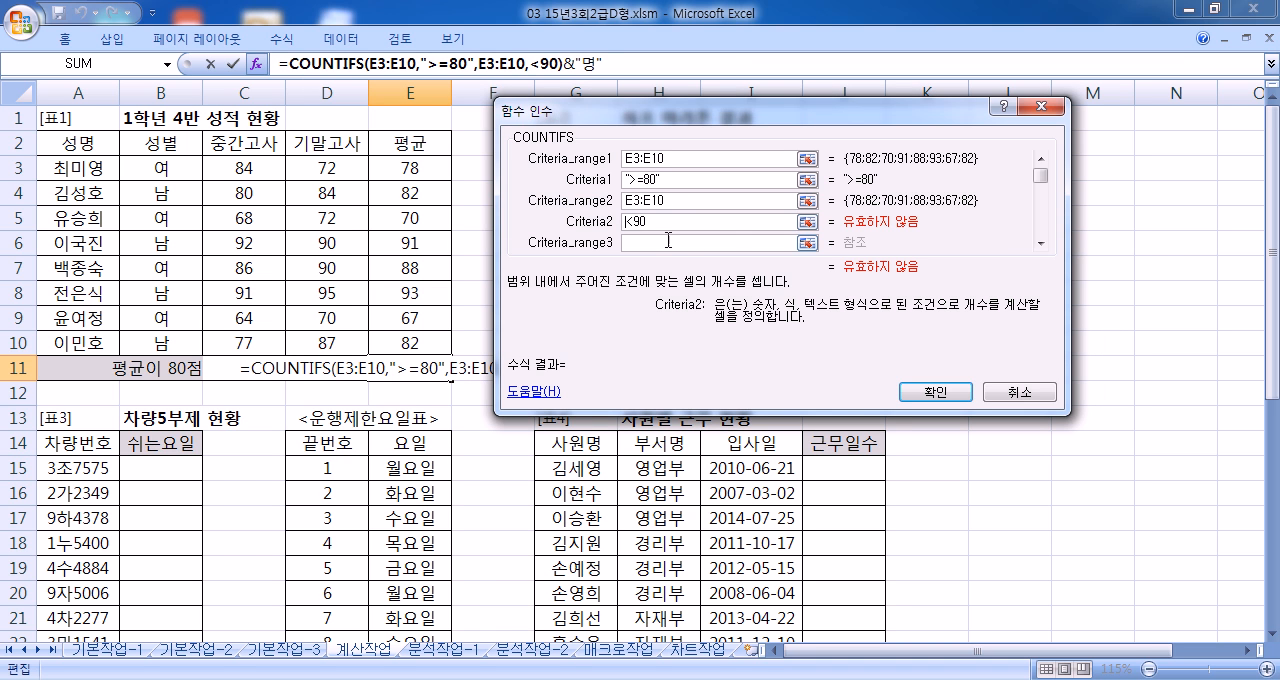
type("\"")
left_click(706, 222)
type("\"")
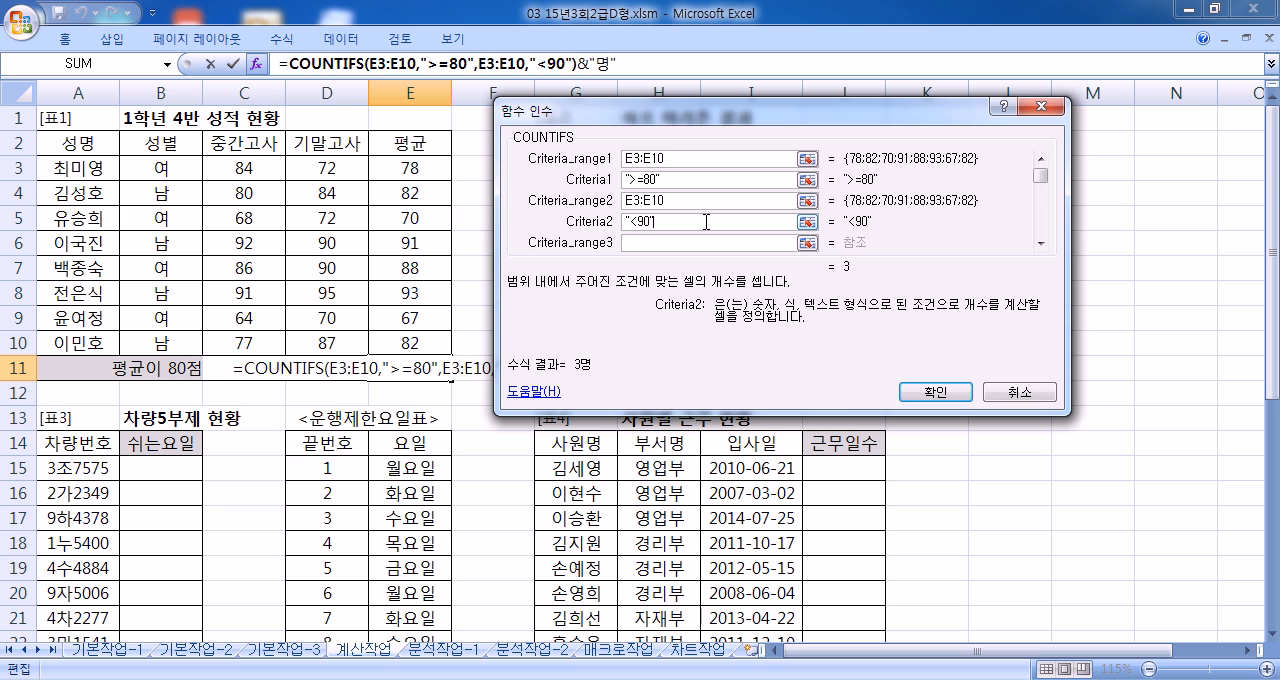
Step: Confirm the COUNTIFS formula in E11 and check it against the averages in E4, E7 and E10
left_click(631, 65)
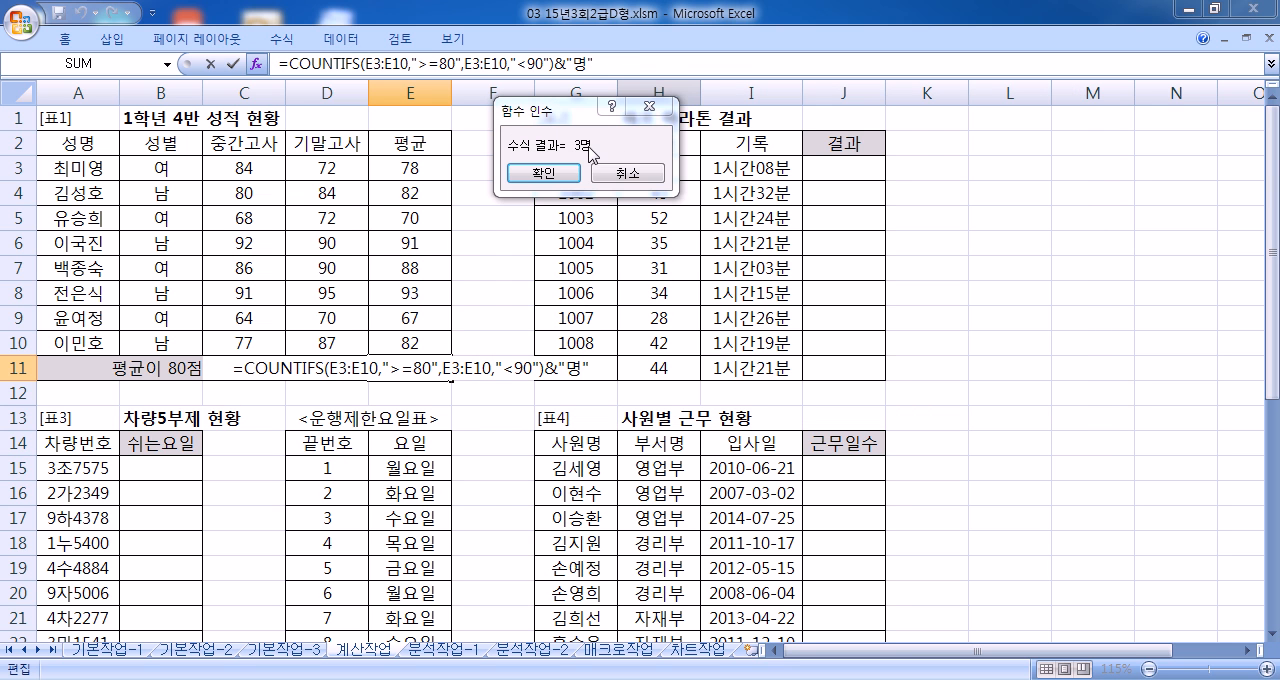
left_click(538, 66)
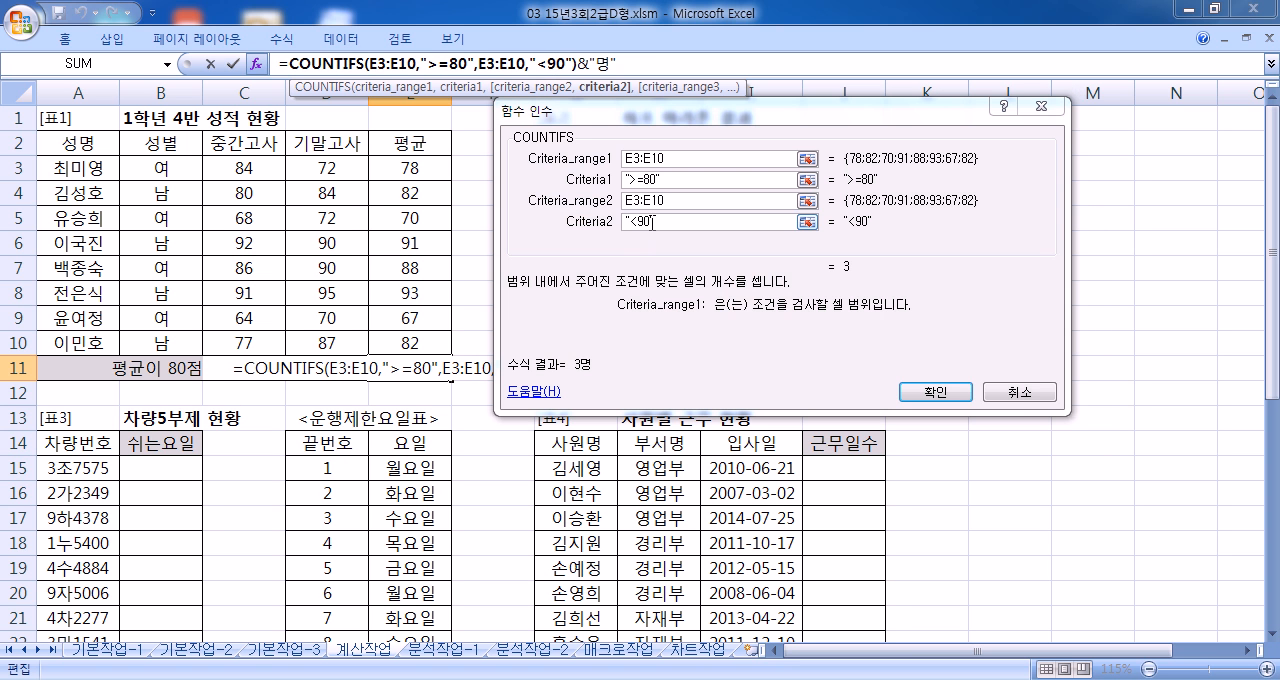
left_click(935, 391)
left_click(434, 190)
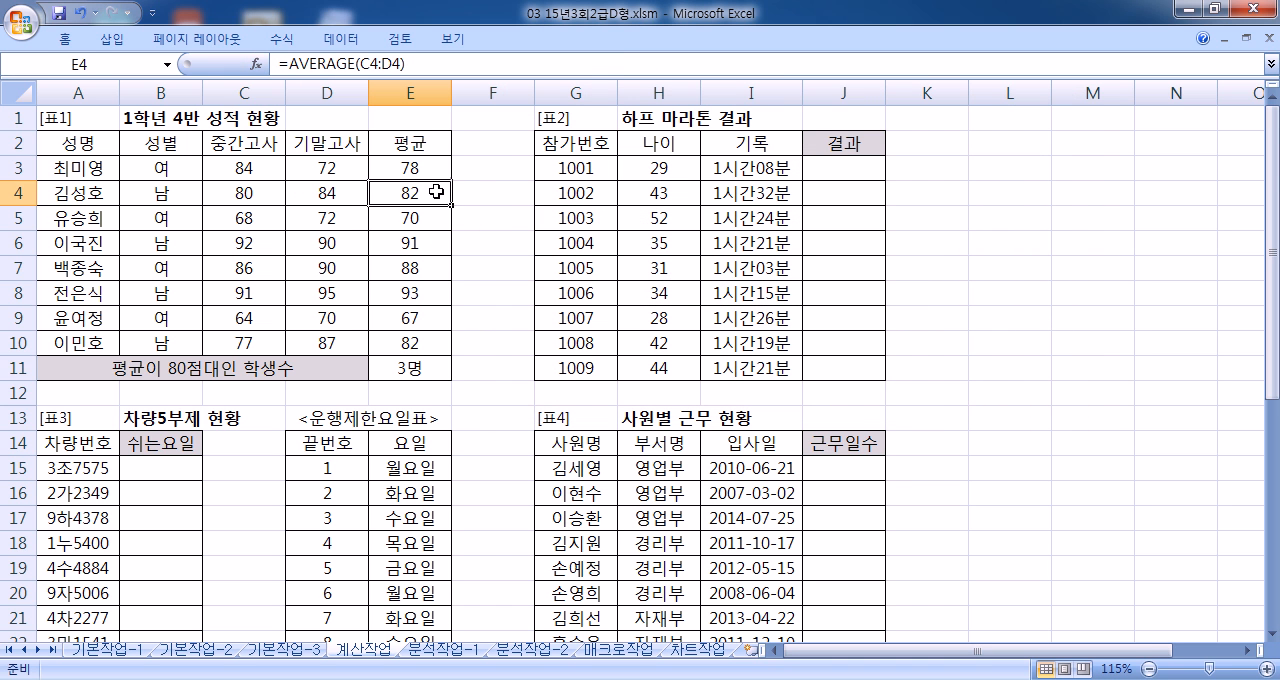
left_click(420, 268)
left_click(417, 340)
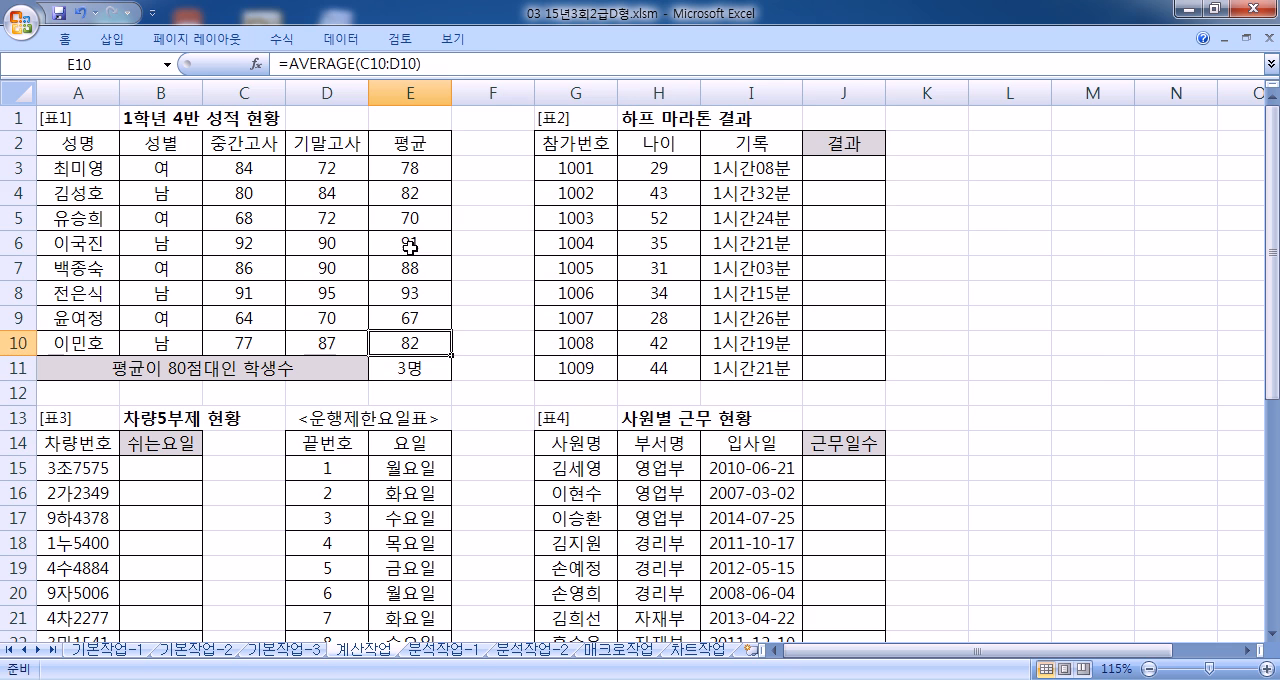
left_click(410, 370)
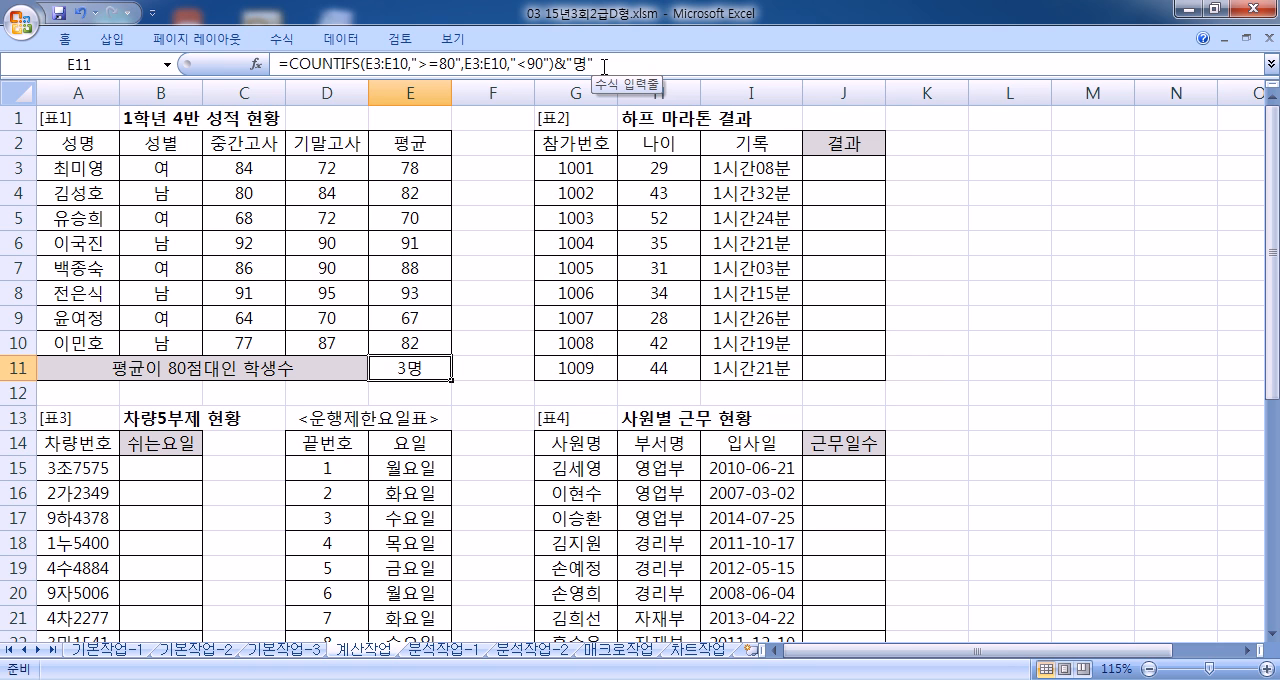
left_click(857, 176)
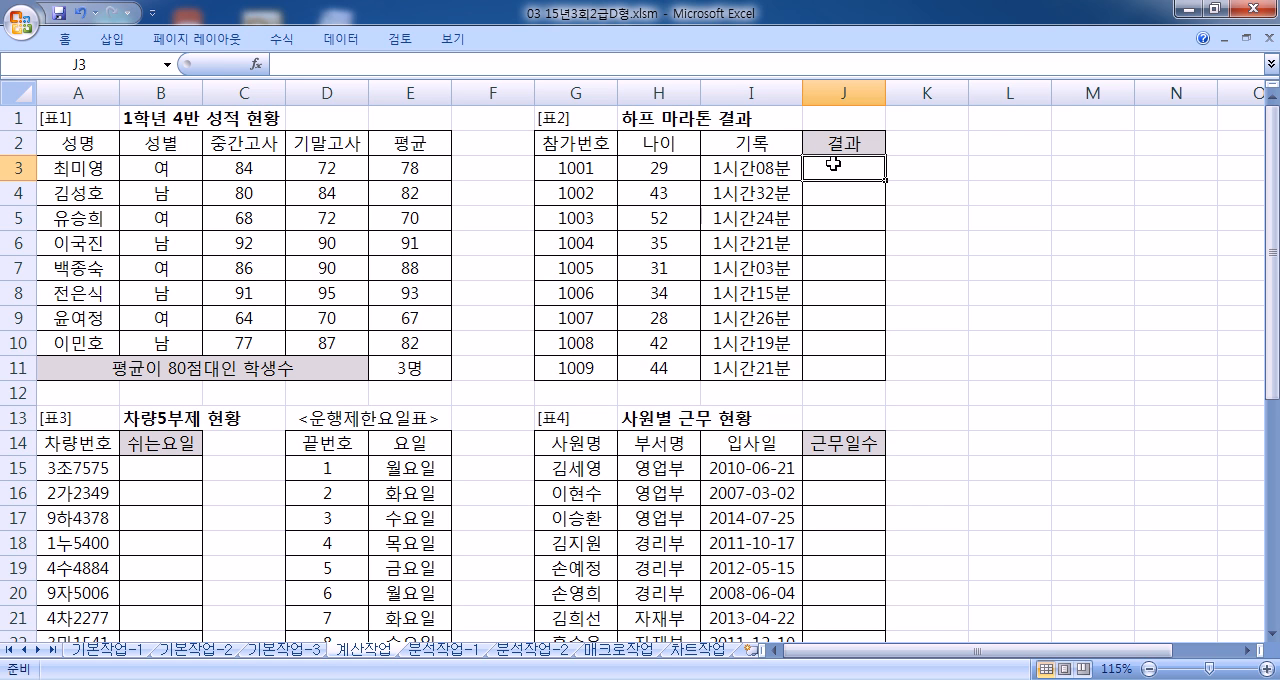
type("=ㅑ")
key("BackSpace")
type("IF(")
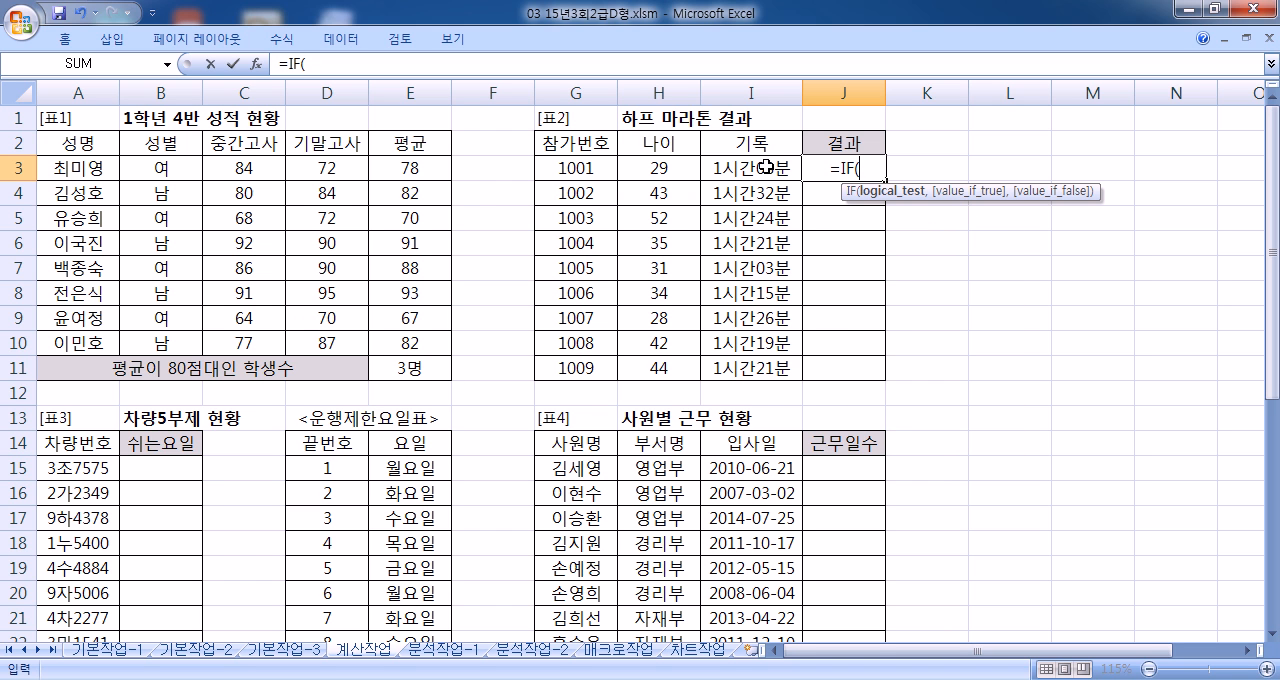
left_click(766, 166)
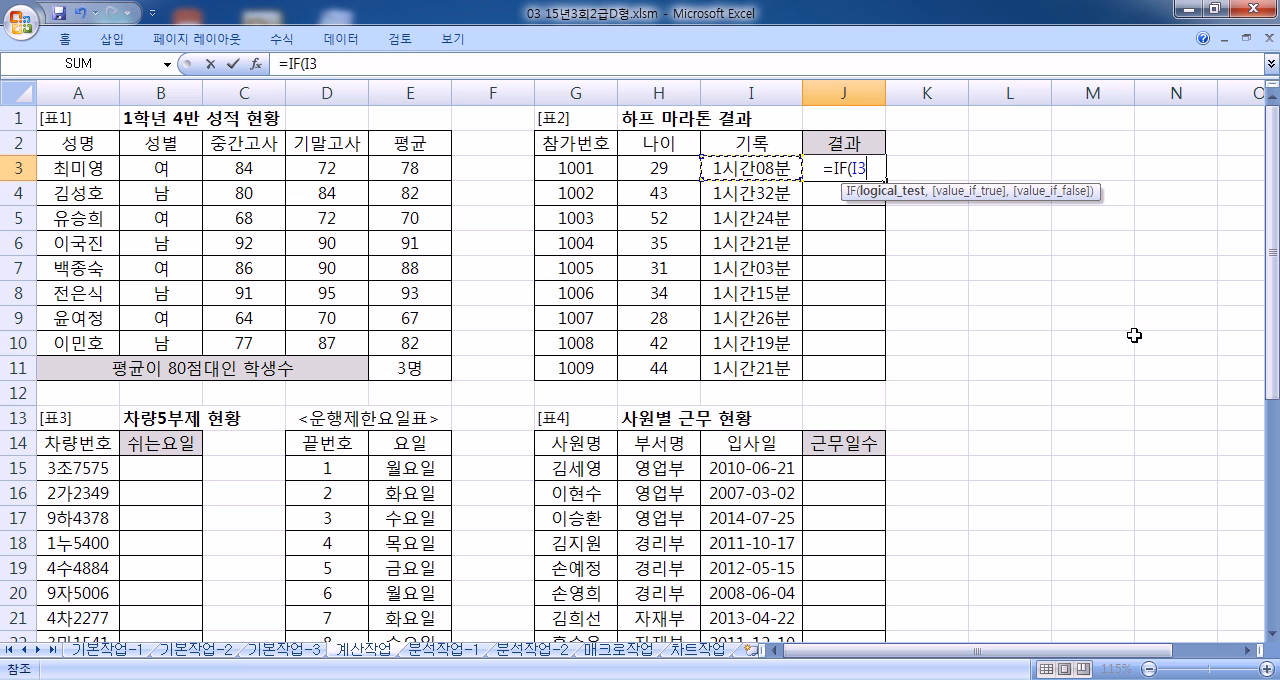
type("<=SMALL(")
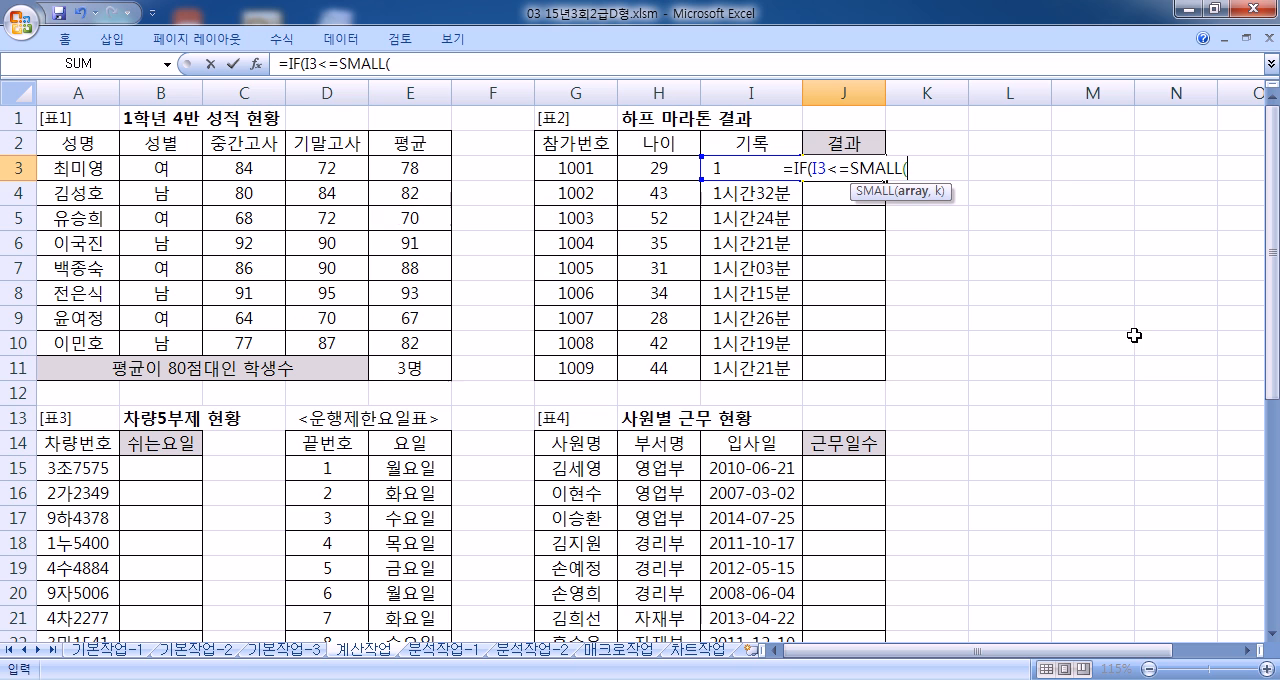
left_click_drag(776, 368, 776, 168)
key("F4")
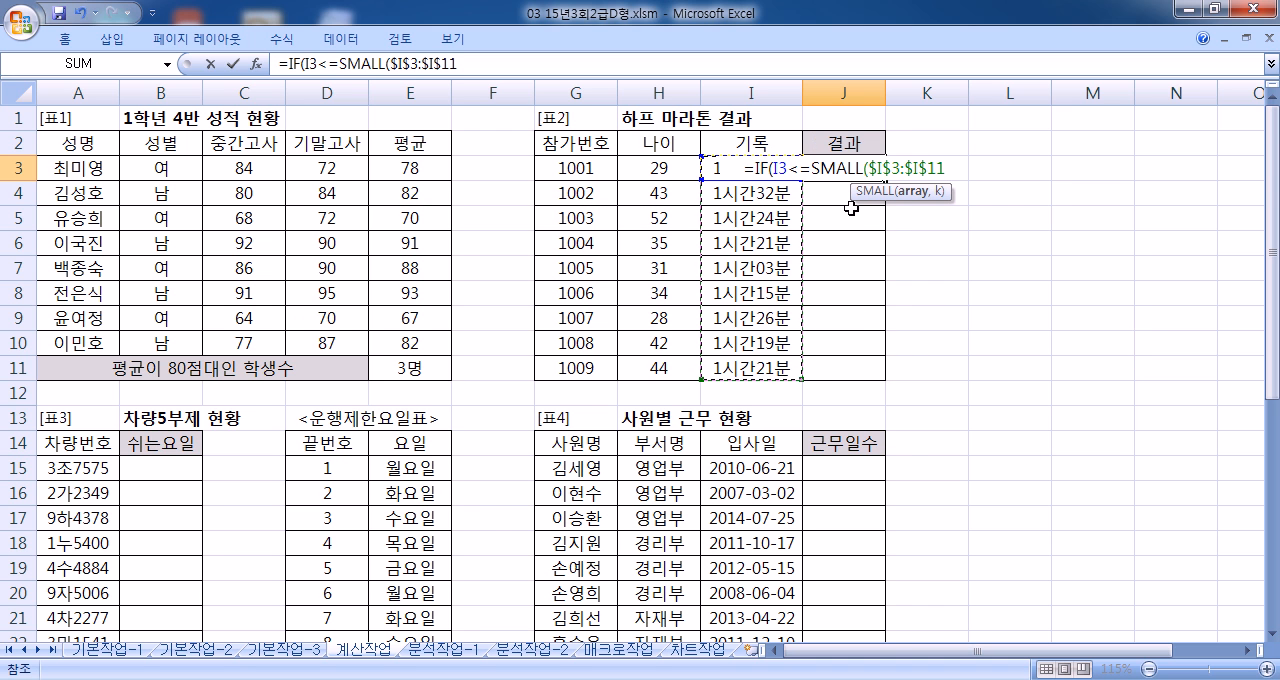
type(",3)")
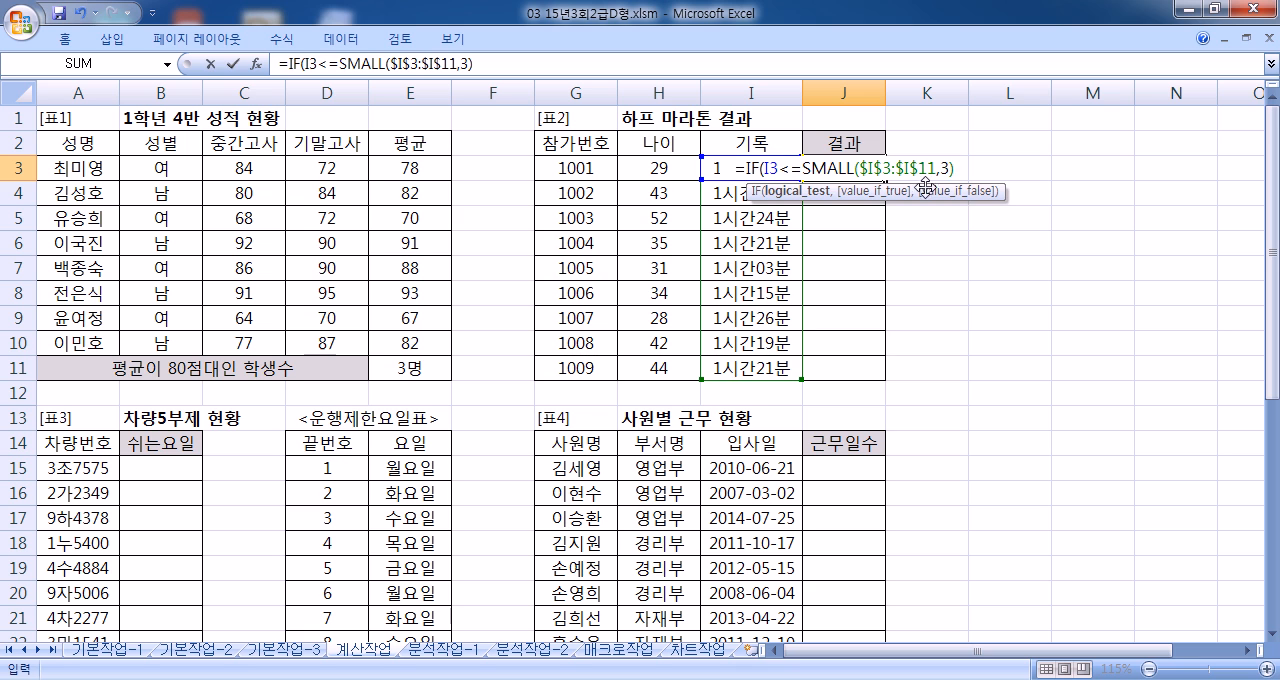
key("Escape")
Step: Write the syntax example SMALL(범위,1) as text in cell L3
left_click(1006, 169)
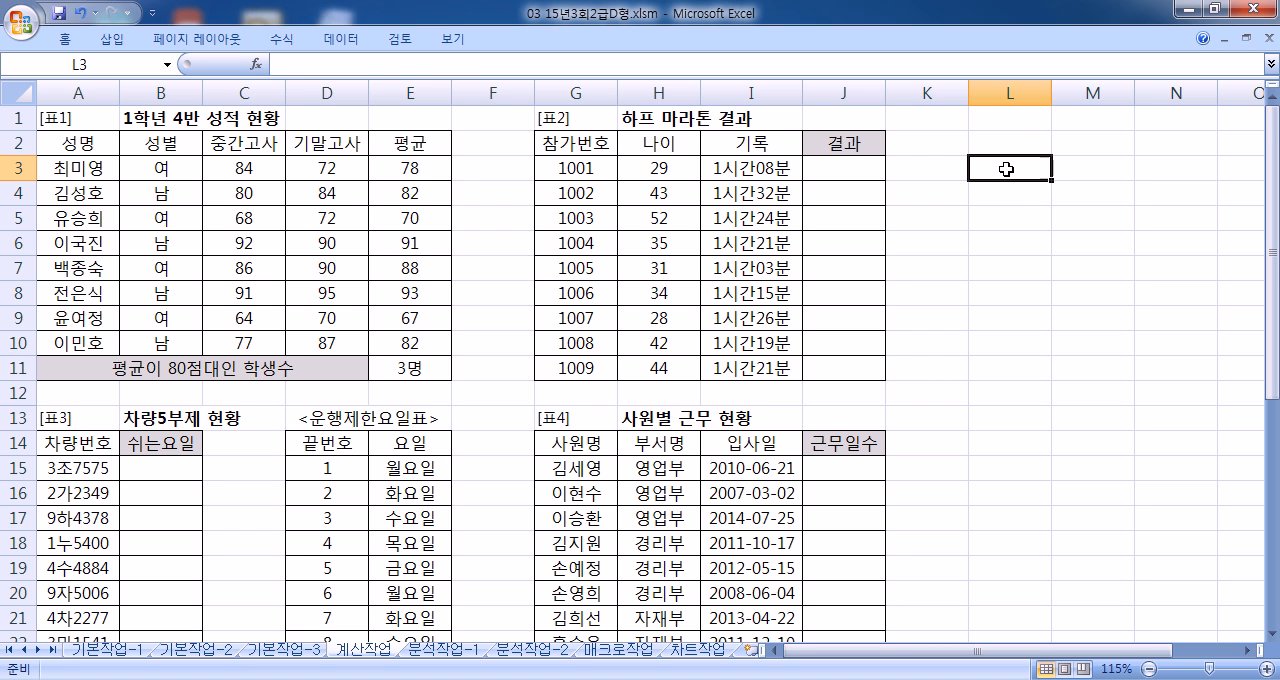
type("SMALL")
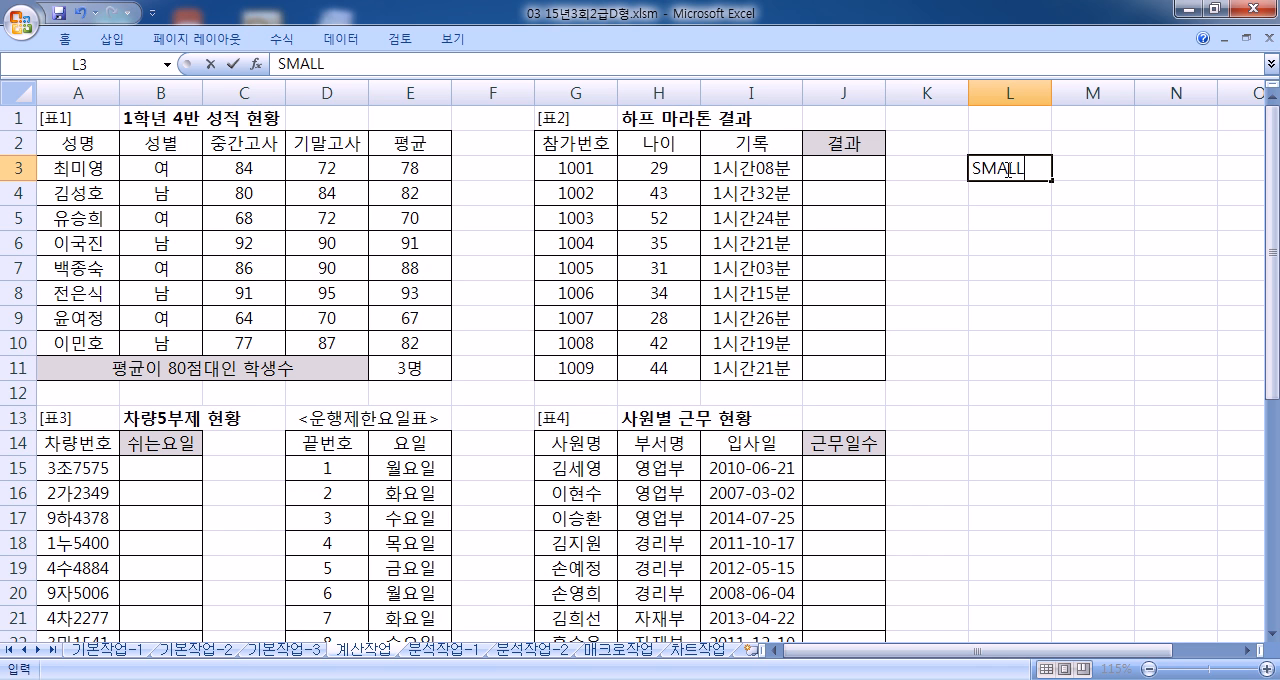
type("(버")
type("범위,1)")
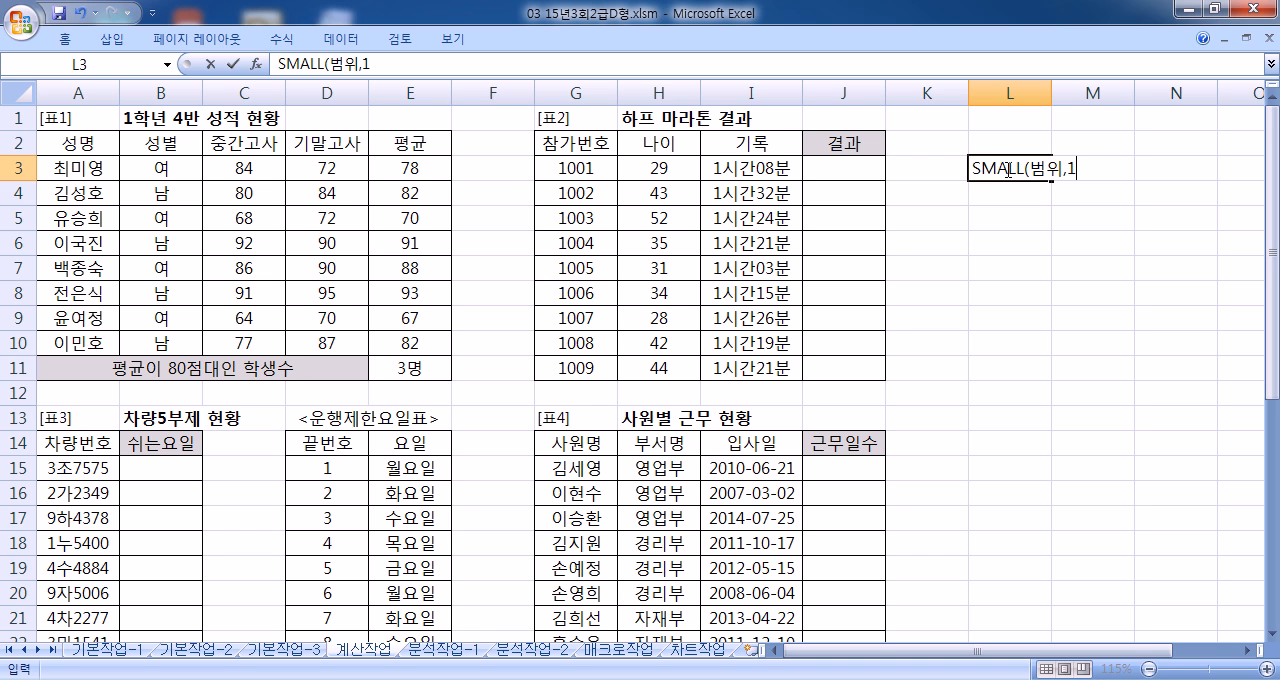
key("Return")
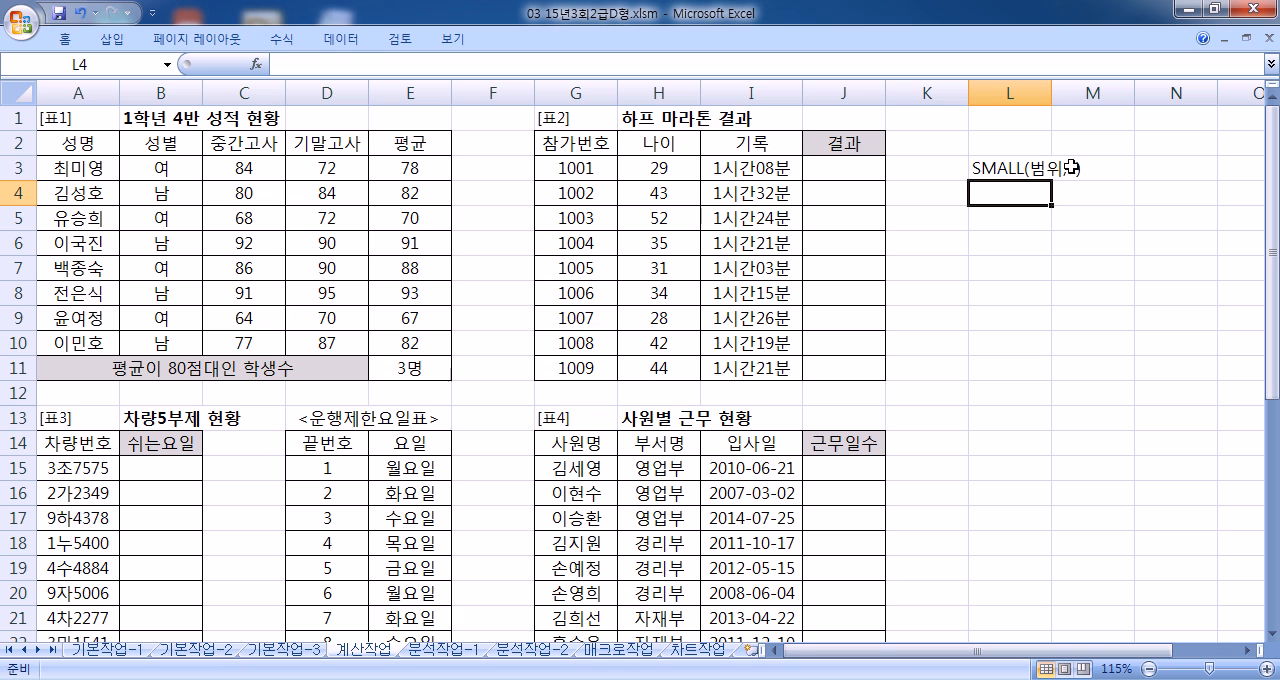
Step: Change the rank in the L3 syntax example to 3, then delete the example
left_click(1070, 168)
double_click(1020, 167)
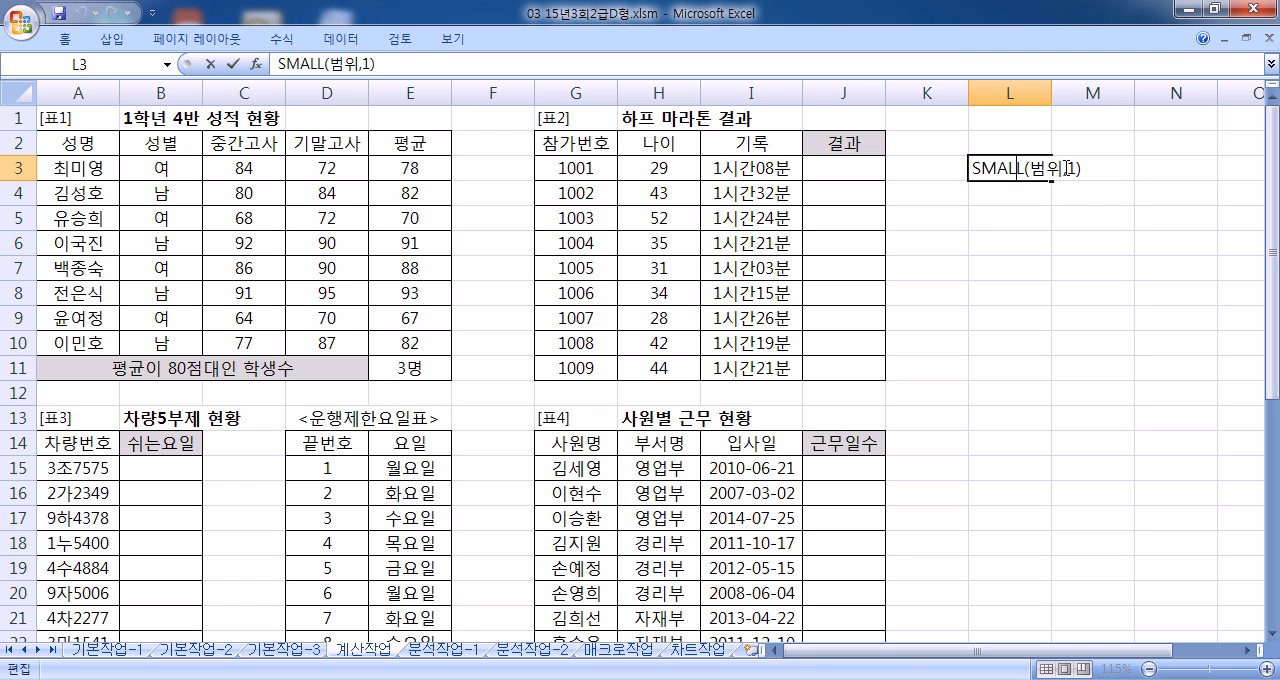
double_click(1071, 168)
type("3")
key("Return")
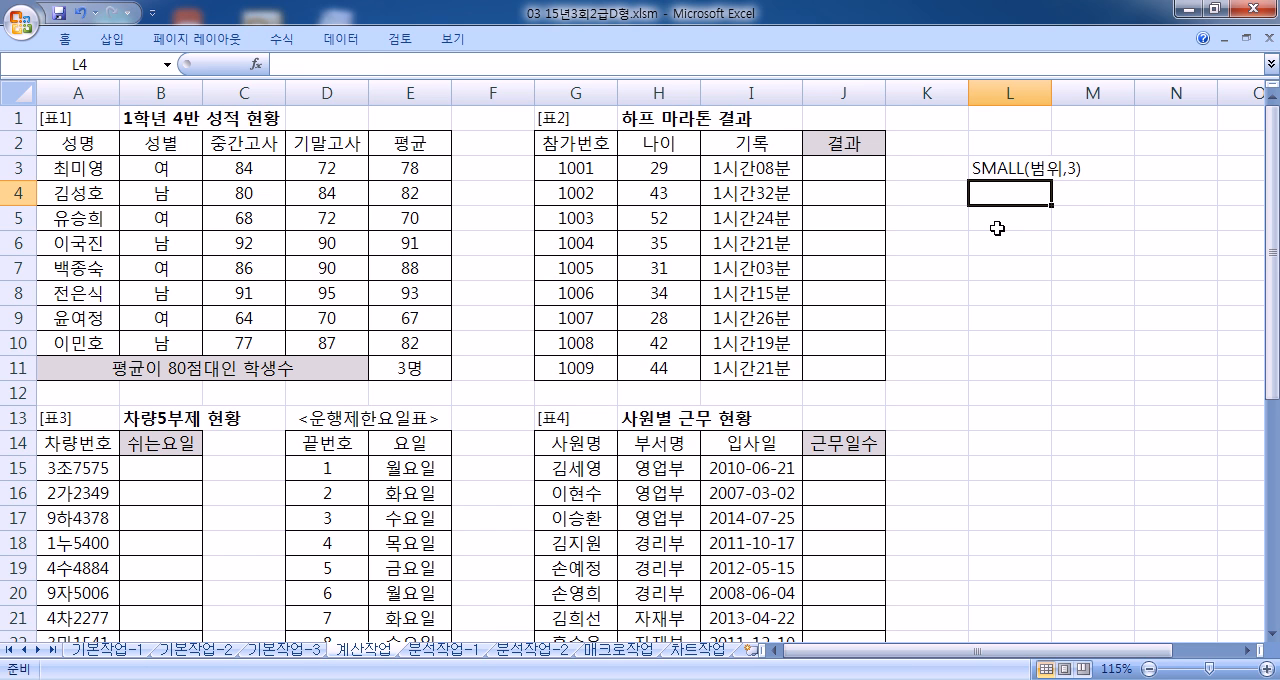
left_click(1006, 166)
key("Delete")
Step: Start an IF formula in J3 with the condition I3<SMALL($I$3:$I$11,3)
left_click(857, 170)
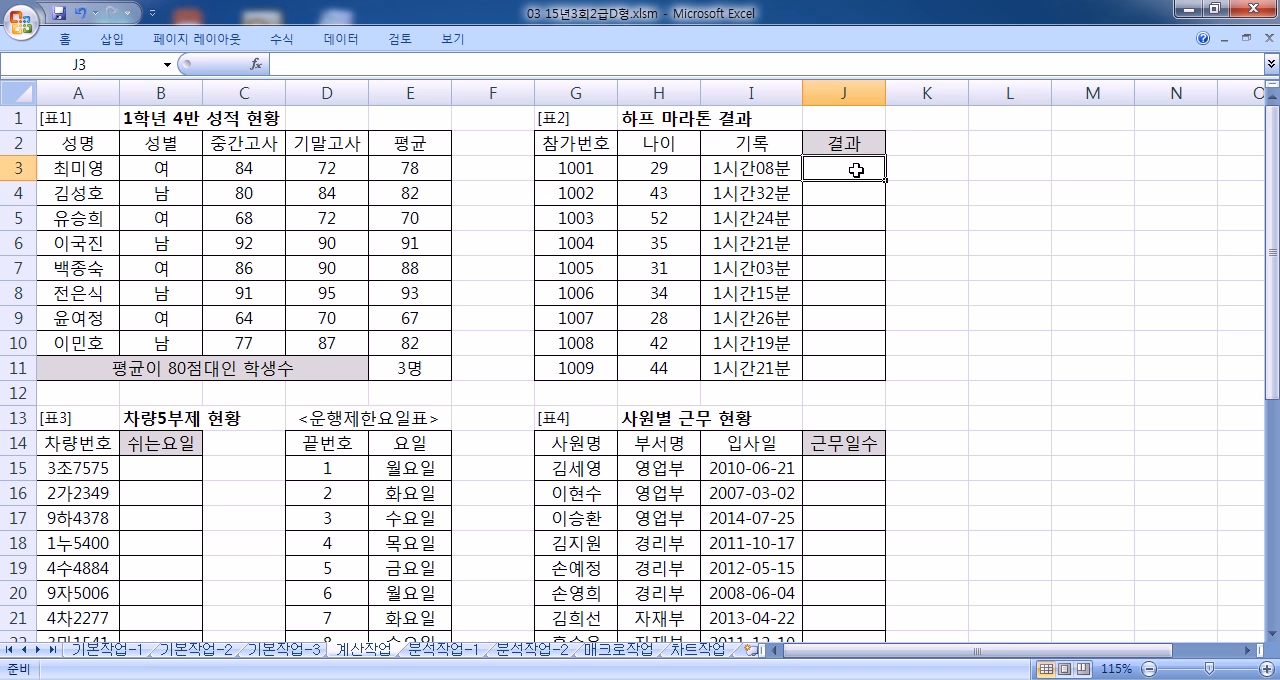
type("=I")
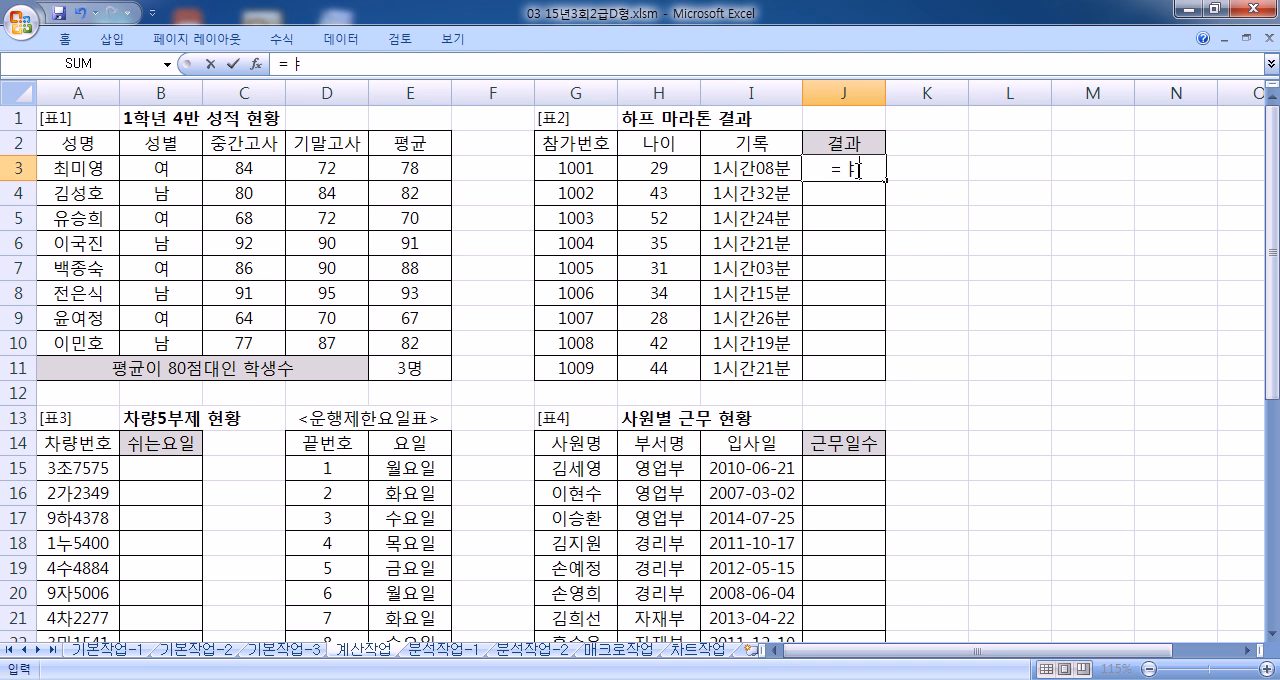
type("F(S")
key("BackSpace")
left_click(746, 162)
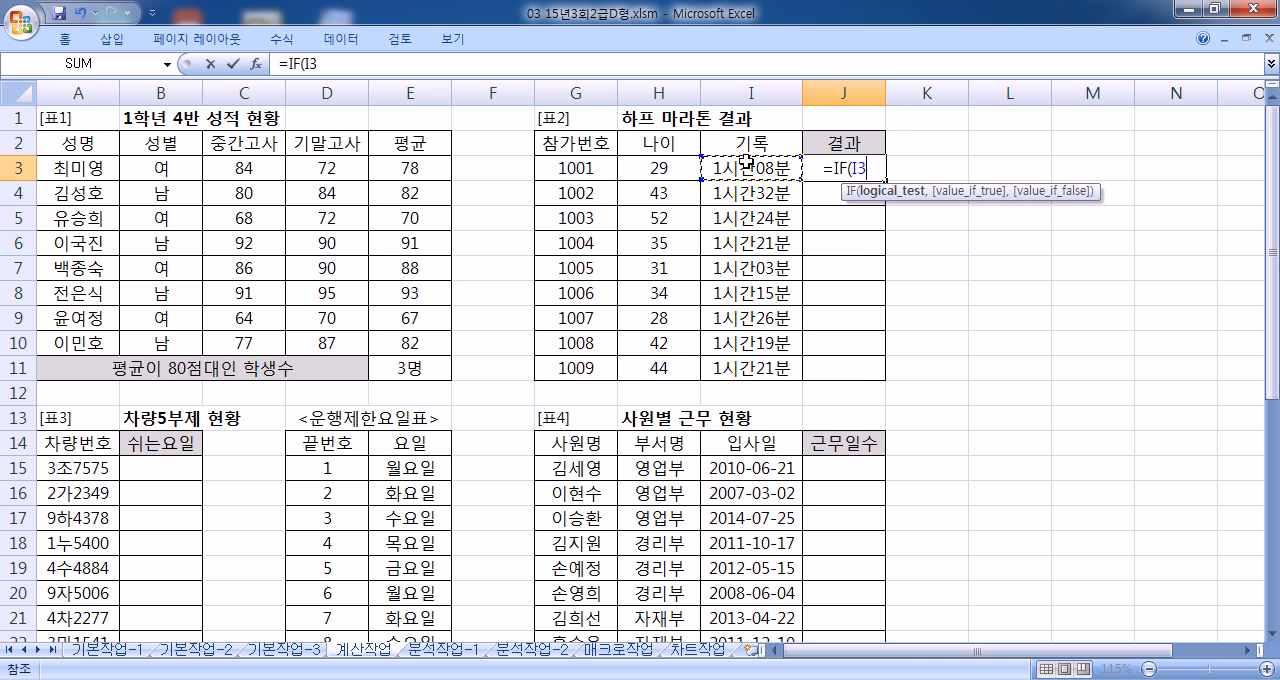
type("<")
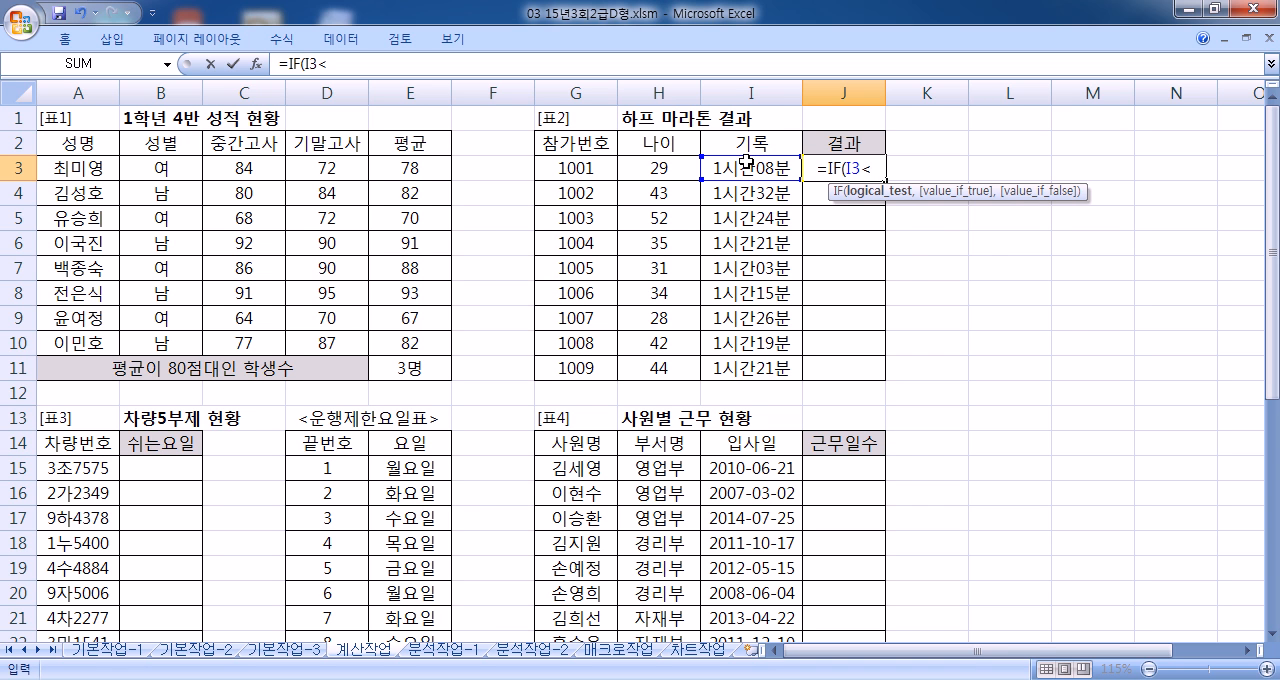
type("SMALL(")
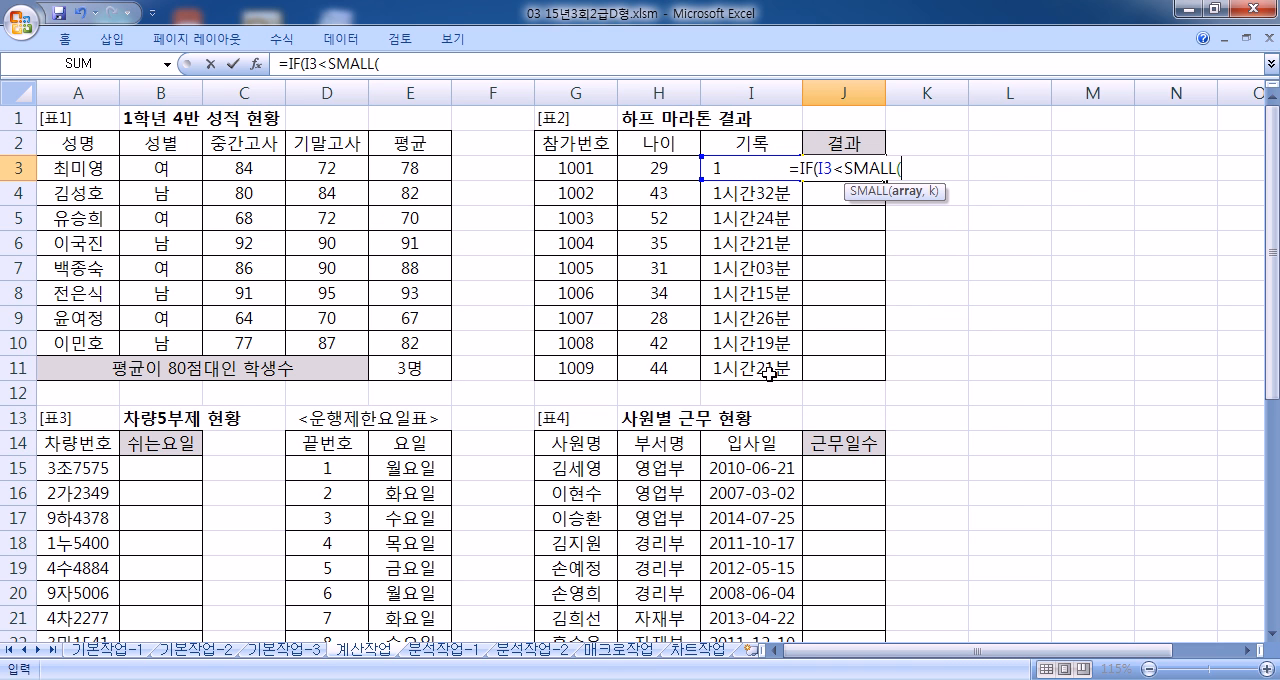
left_click_drag(766, 370, 760, 168)
key("F4")
type(",")
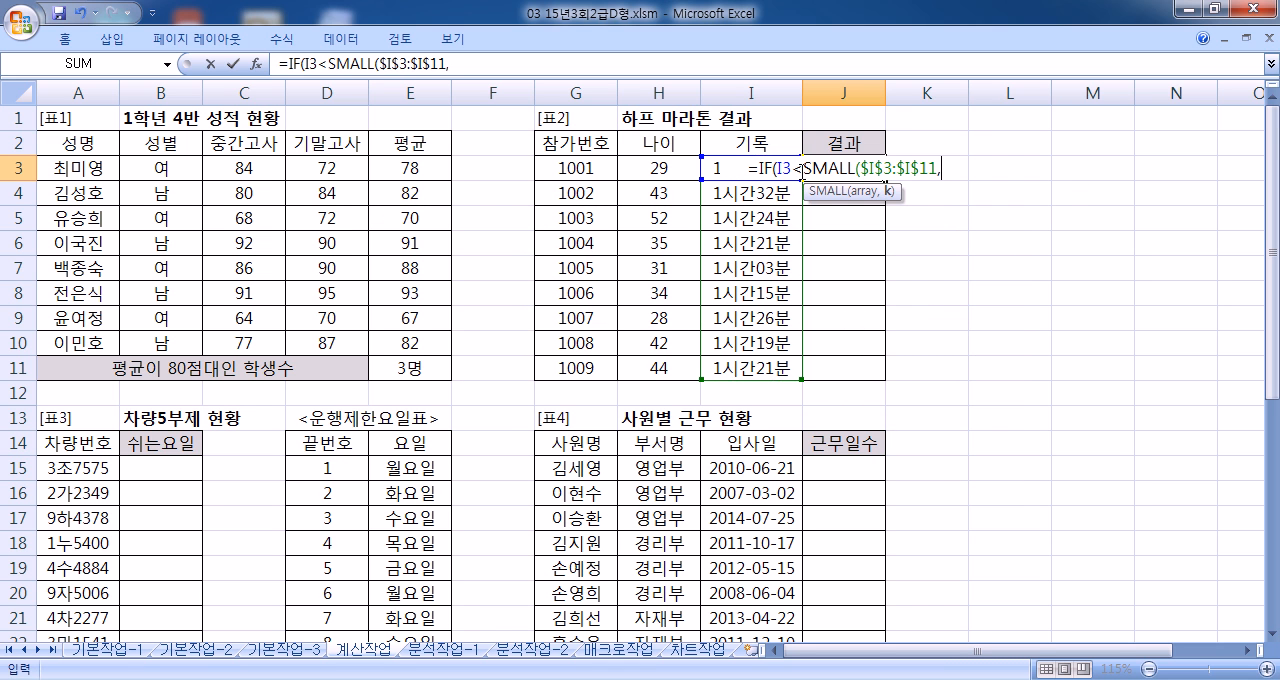
type("3),\"")
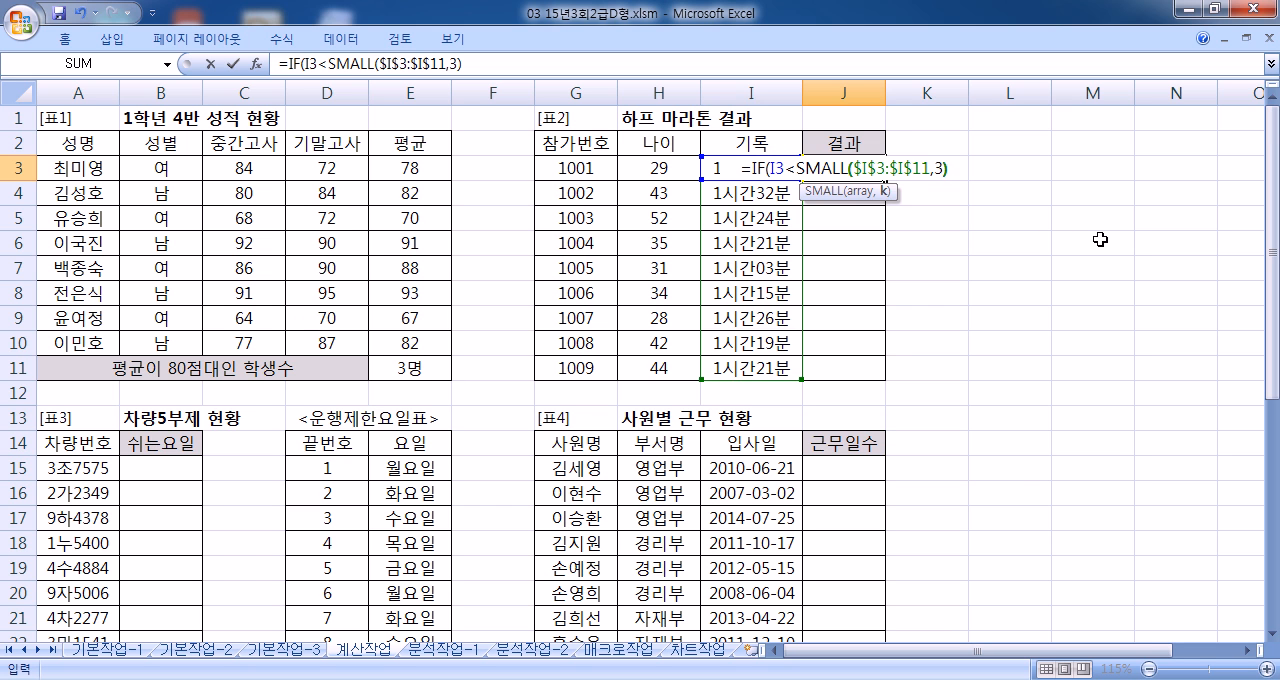
type("압성")
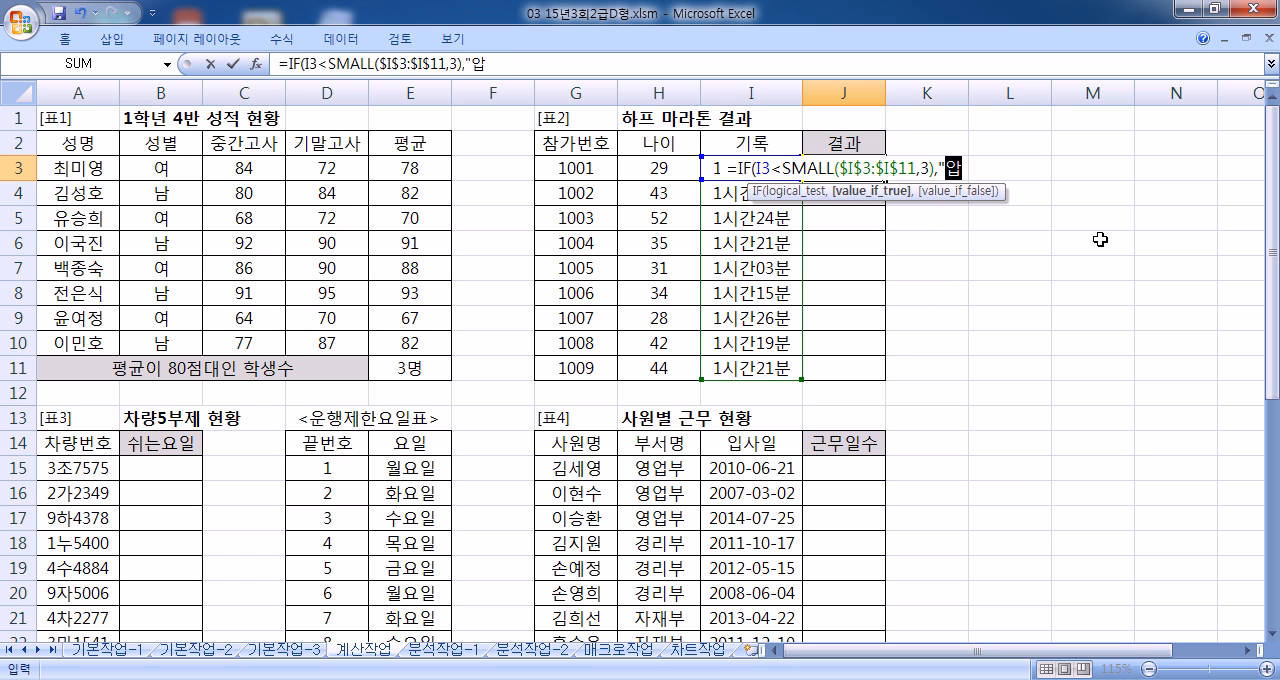
Step: Complete the J3 IF formula with "입상" if true and "" if false, and fill it down to J11
key("BackSpace")
key("BackSpace")
key("BackSpace")
key("BackSpace")
type("ㅇㅏㅣㅂ")
key("BackSpace")
key("BackSpace")
key("BackSpace")
type("입사ㅇ\",\"")
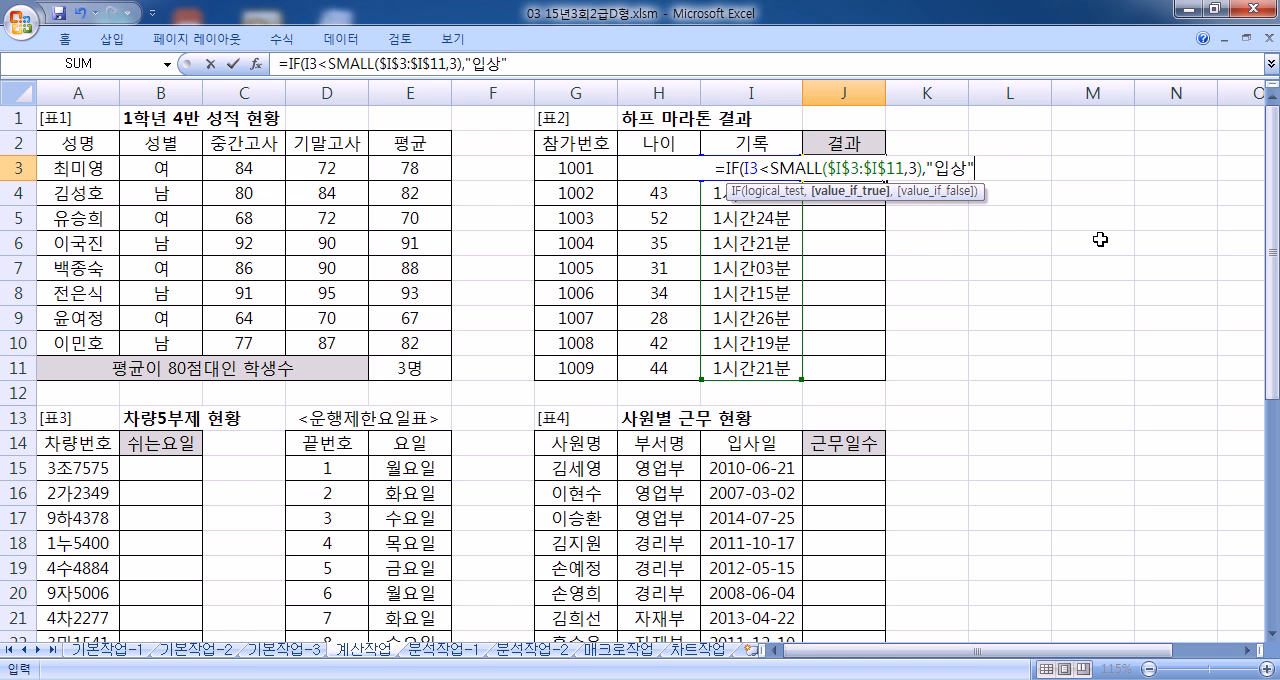
type("\")")
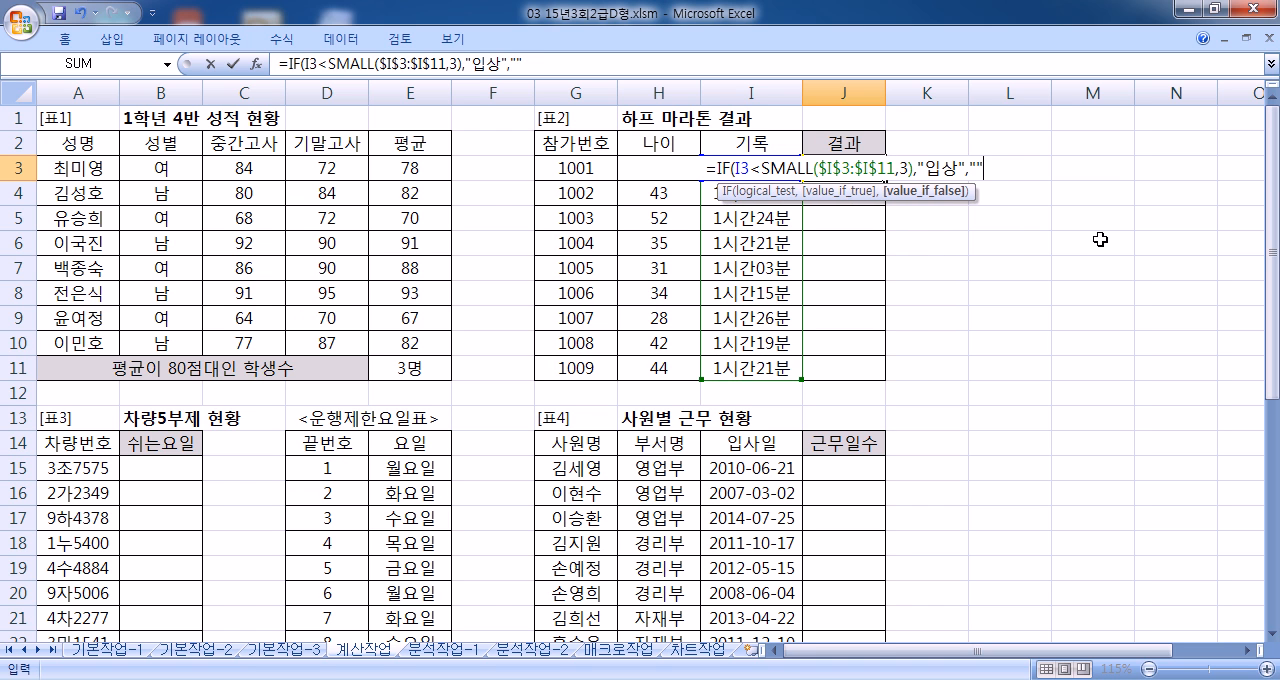
key("Return")
left_click(860, 168)
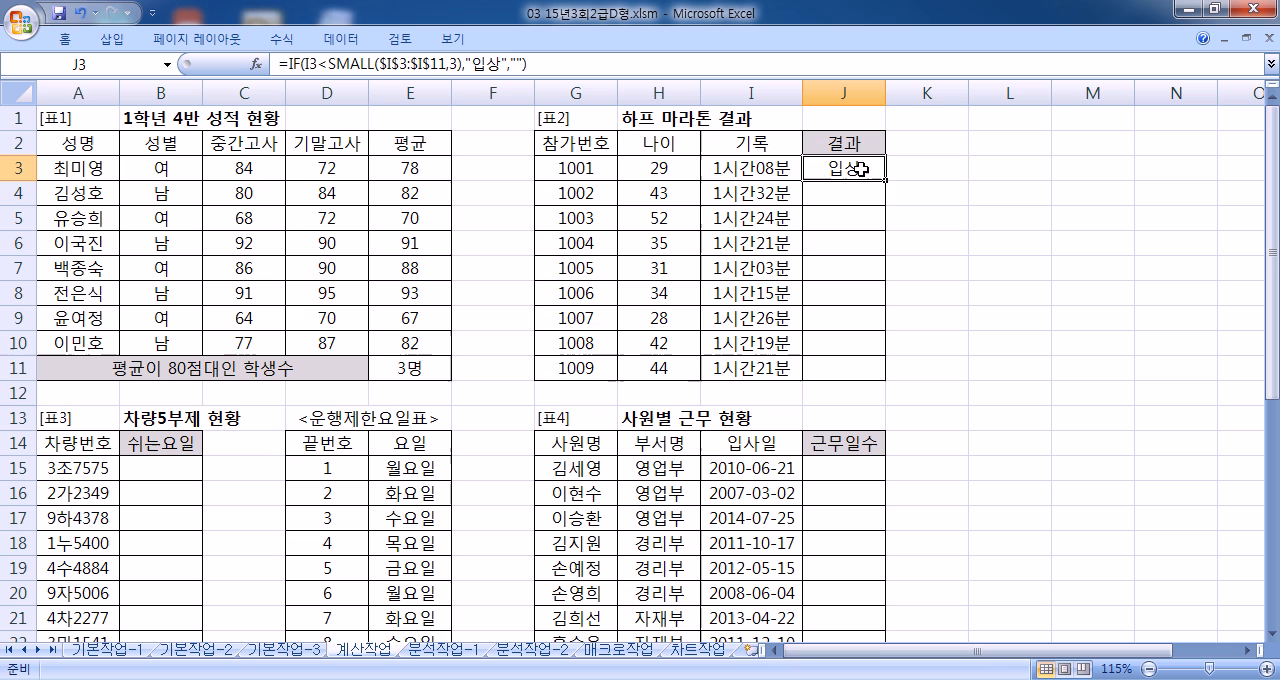
left_click_drag(885, 181, 883, 377)
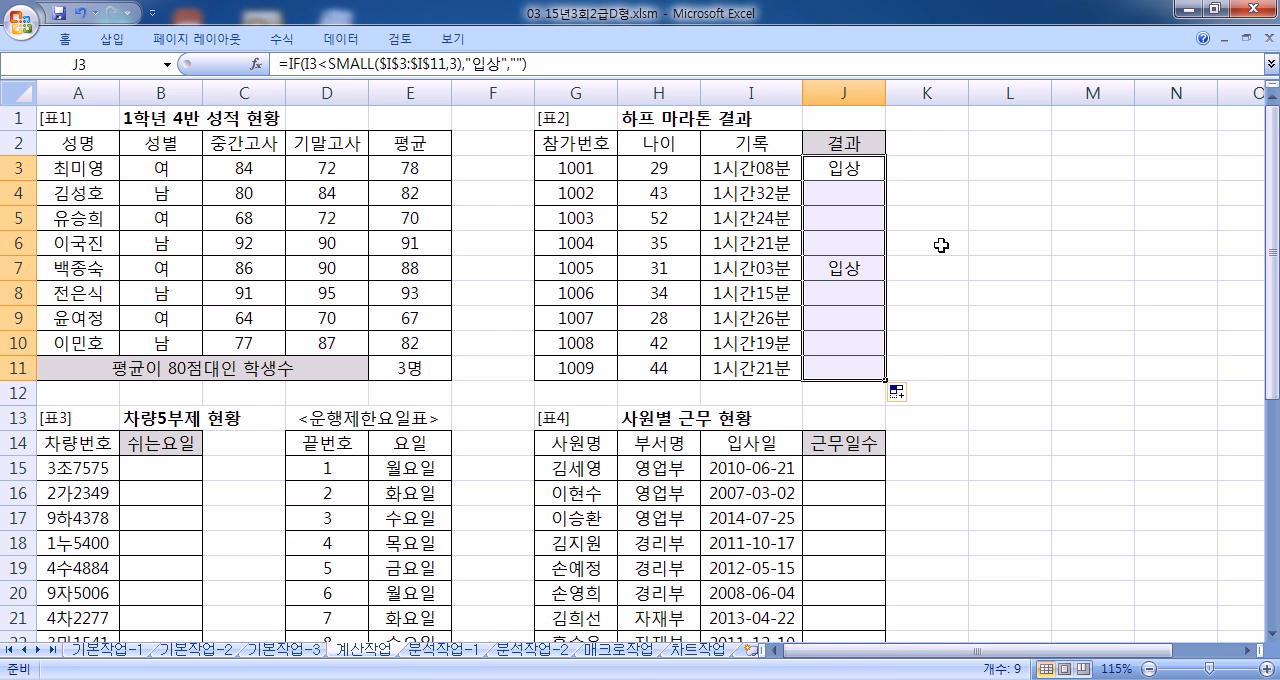
Step: Change the rank in the SMALL function to 4 and apply the formula to the whole range J3:J11
double_click(845, 166)
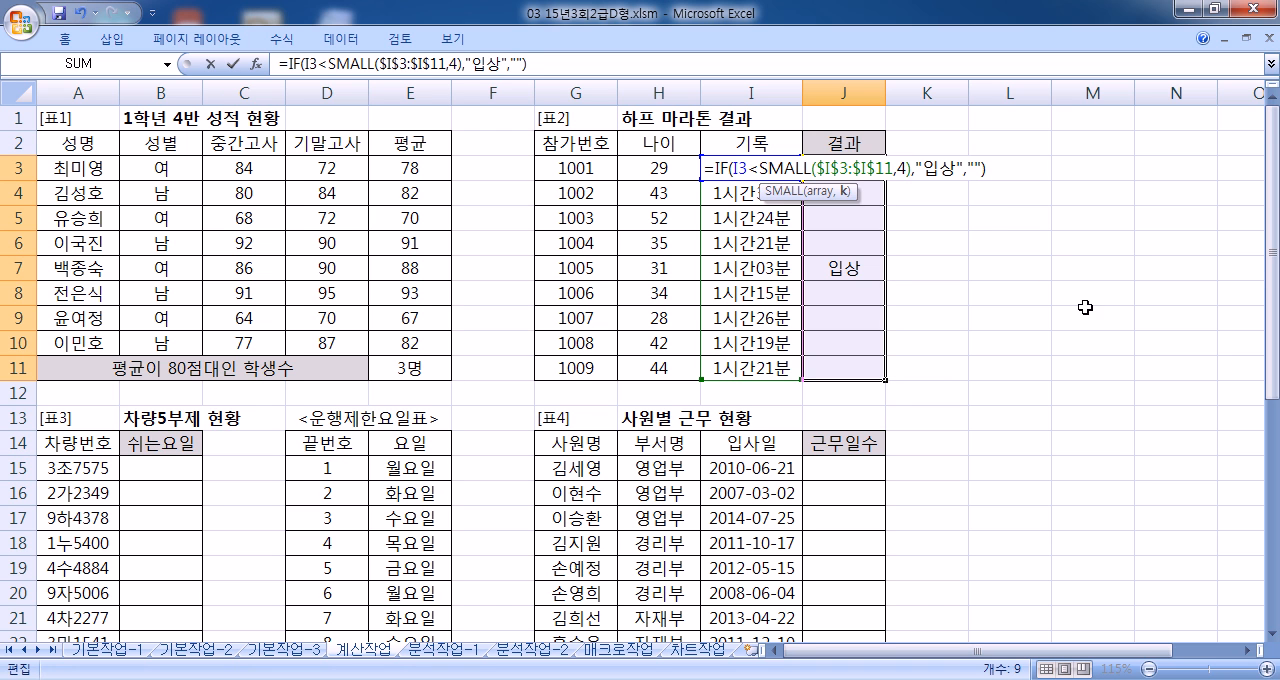
key("Return")
key("F2")
key("Escape")
key("Up")
key("F2")
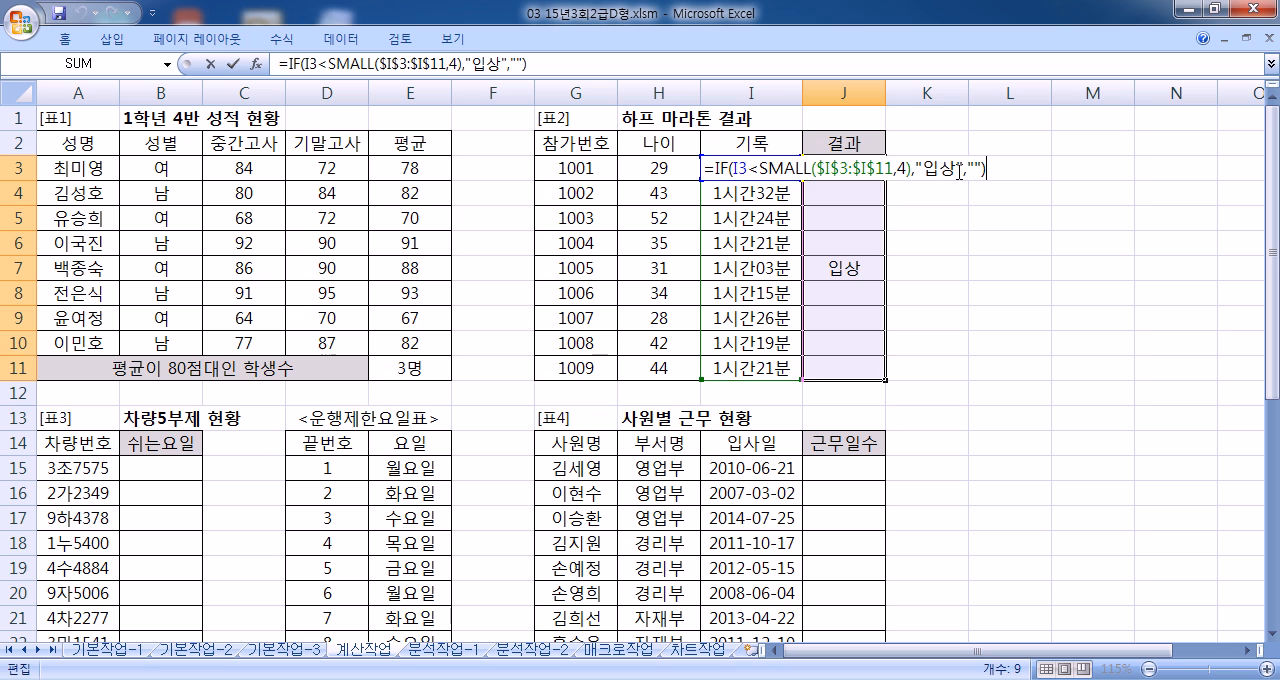
key("ctrl+Return")
key("F2")
key("ctrl+Return")
Step: Edit the J3 formula so that its condition reads I3<=SMALL($I$3:$I$11,3)
double_click(850, 170)
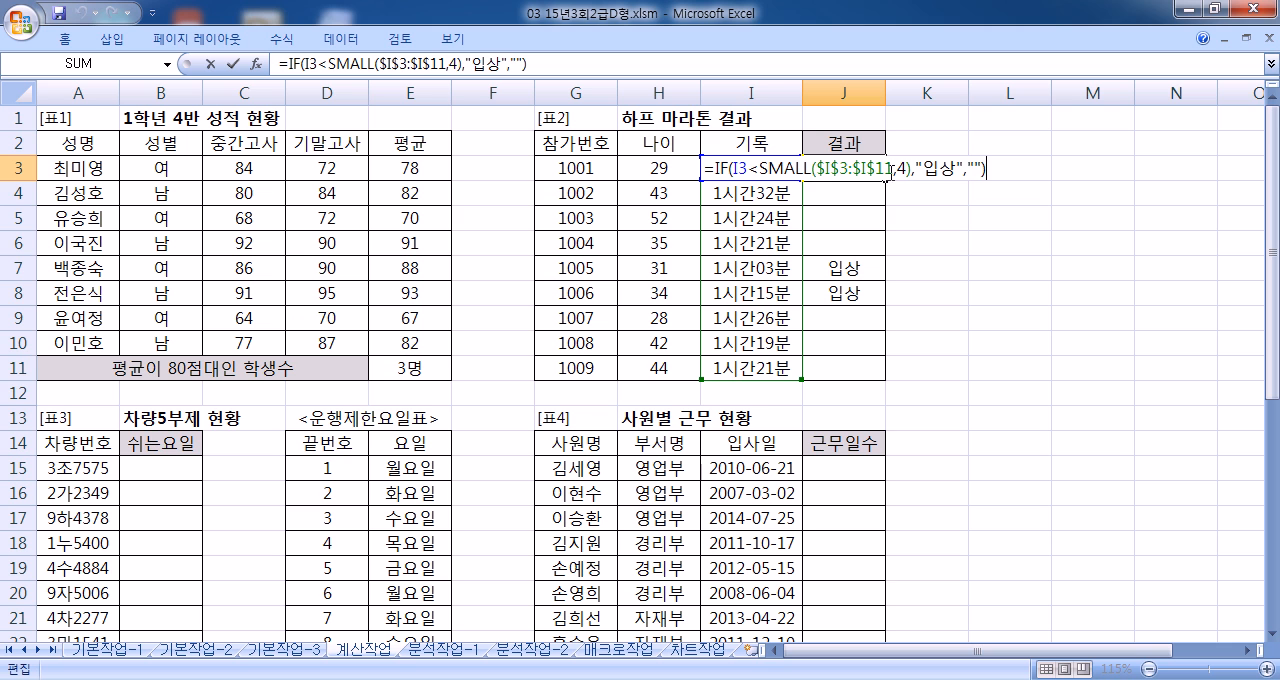
left_click_drag(905, 171, 896, 172)
type("3")
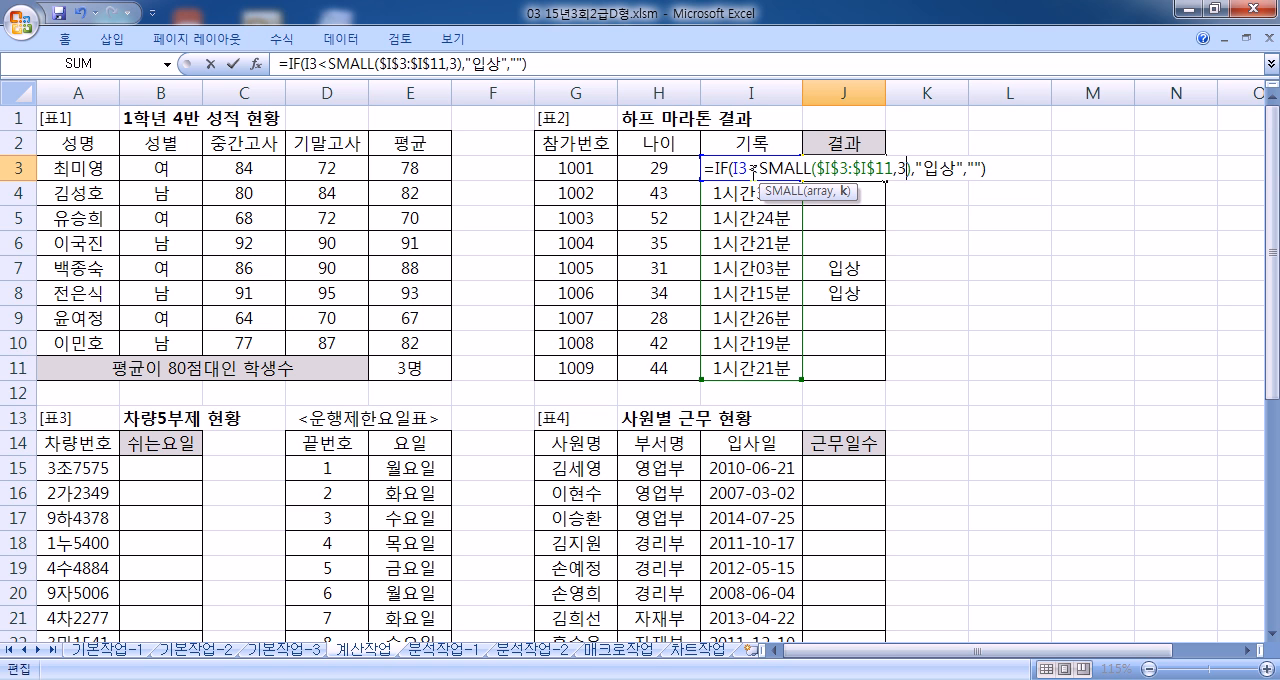
left_click(759, 170)
type("=")
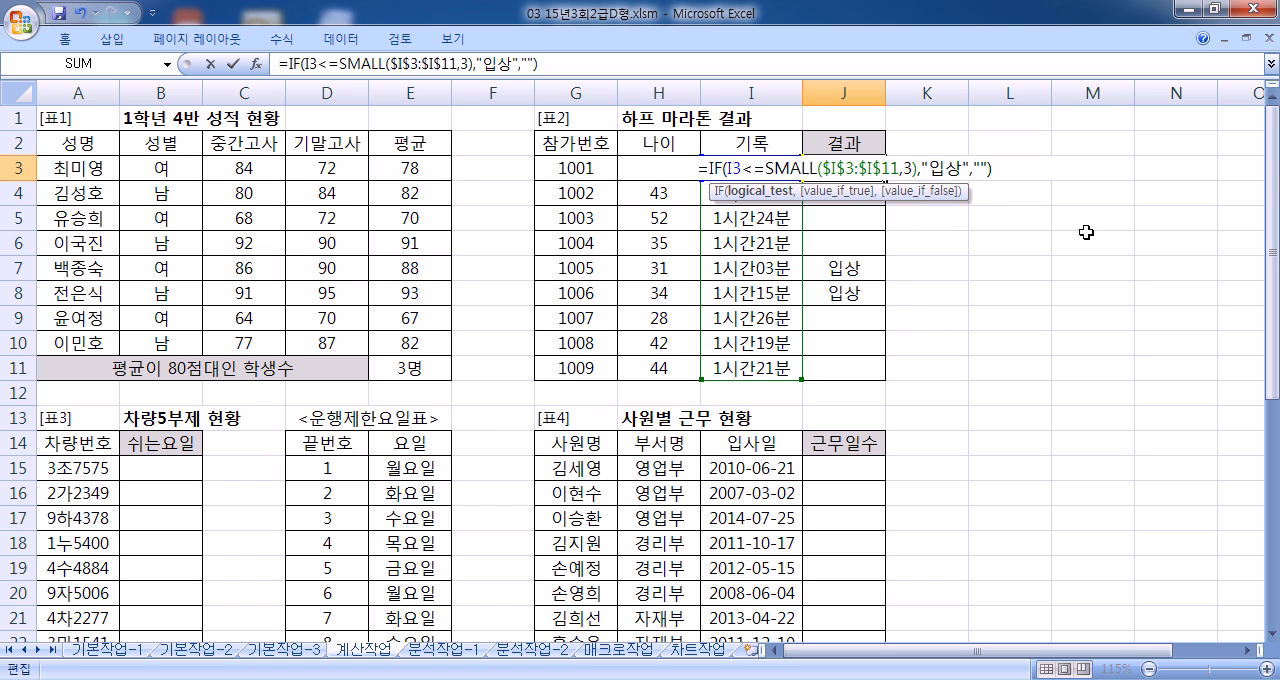
key("ctrl+Return")
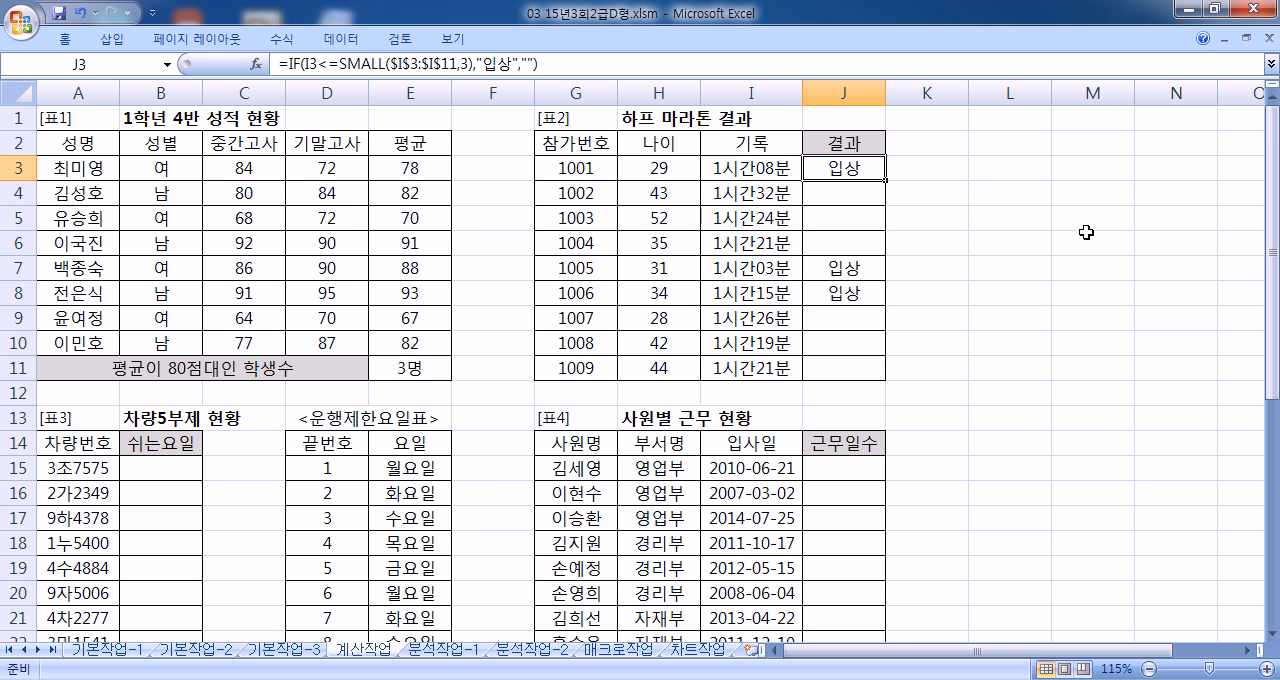
Step: Copy the whole J3 formula and paste it on two lines of a new Notepad document
left_click(570, 62)
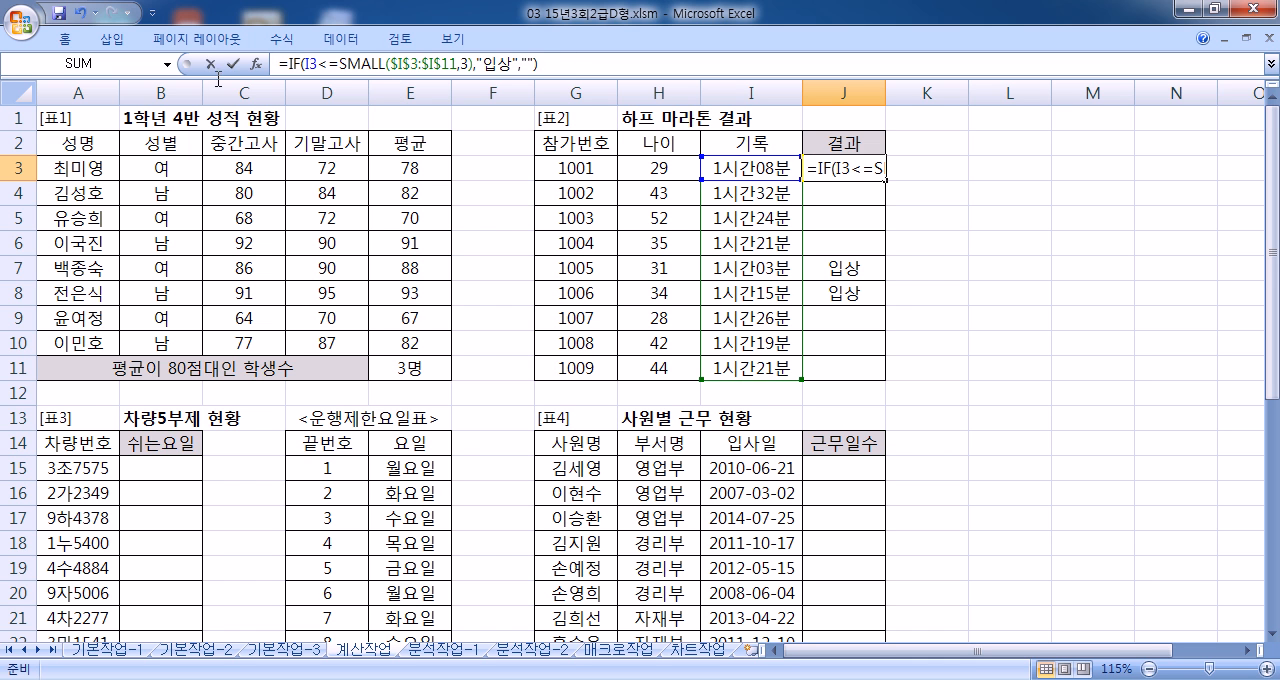
key("shift+Home")
key("ctrl+c")
key("super")
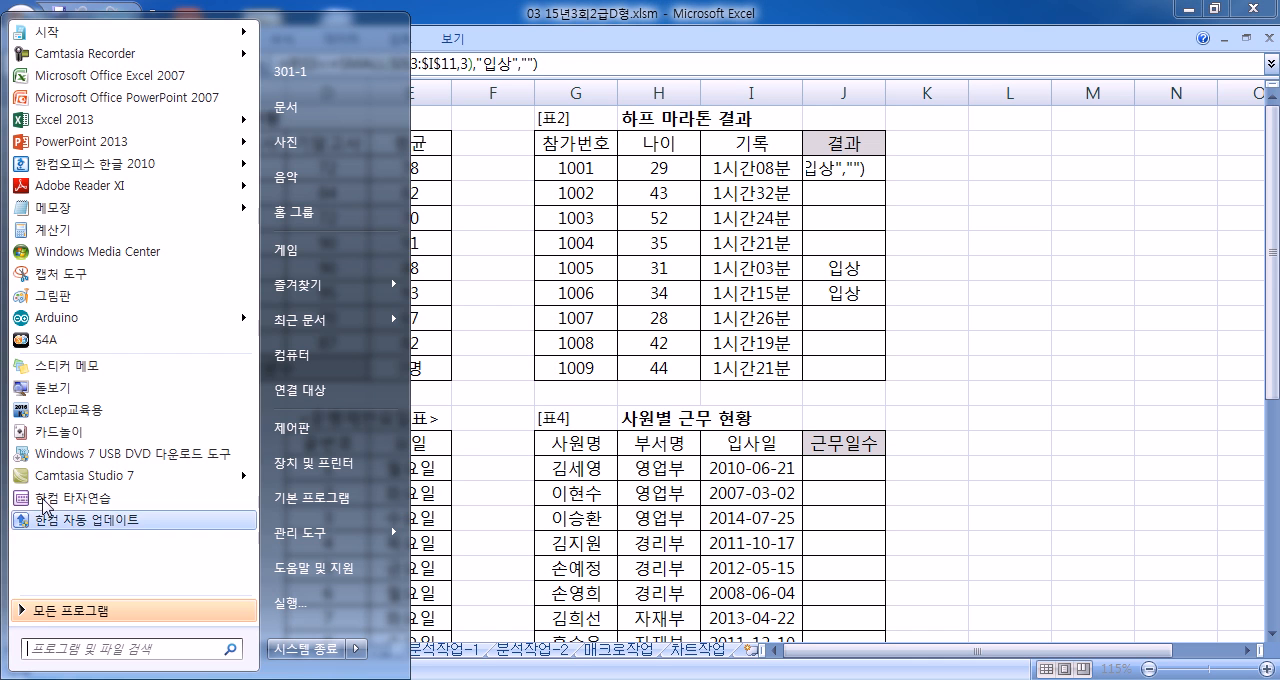
left_click(160, 206)
key("ctrl+v")
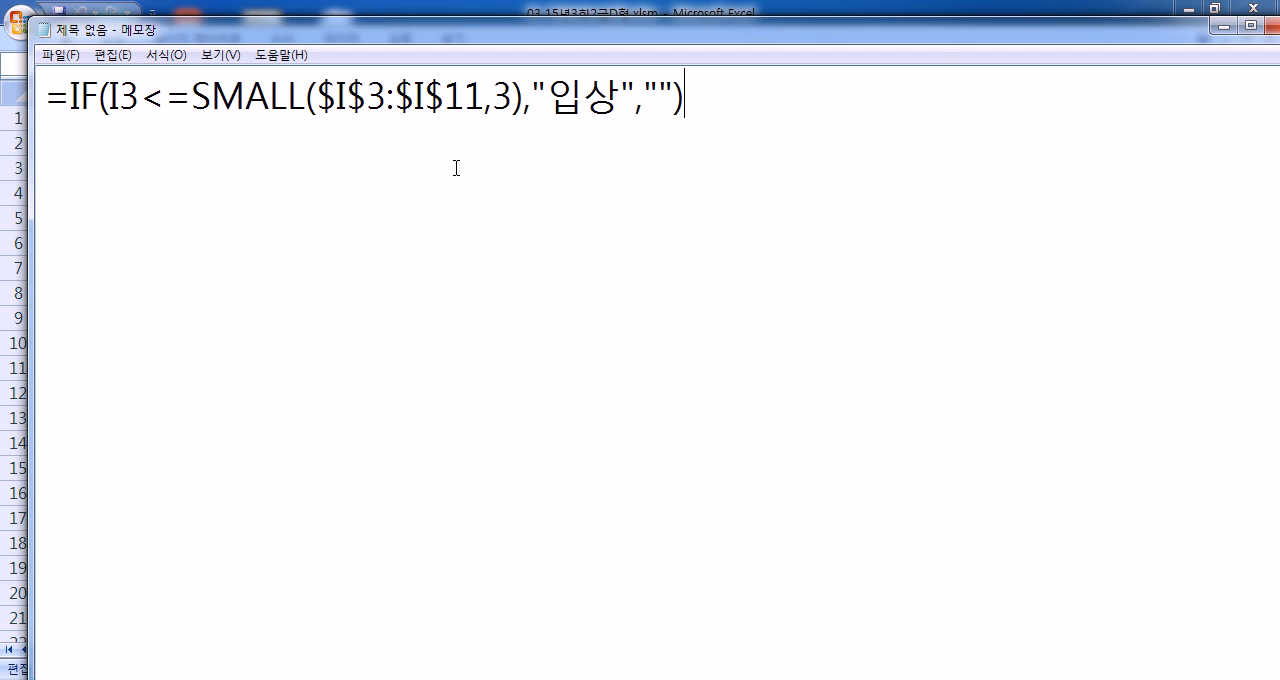
key("Return")
key("ctrl+v")
Step: Edit the second Notepad line to read =IF(I3<SMALL($I$3:$I$11,4),"입상","")
key("ctrl+Left")
key("ctrl+Left")
key("ctrl+Left")
key("ctrl+Left")
key("ctrl+Left")
key("ctrl+Left")
key("ctrl+Left")
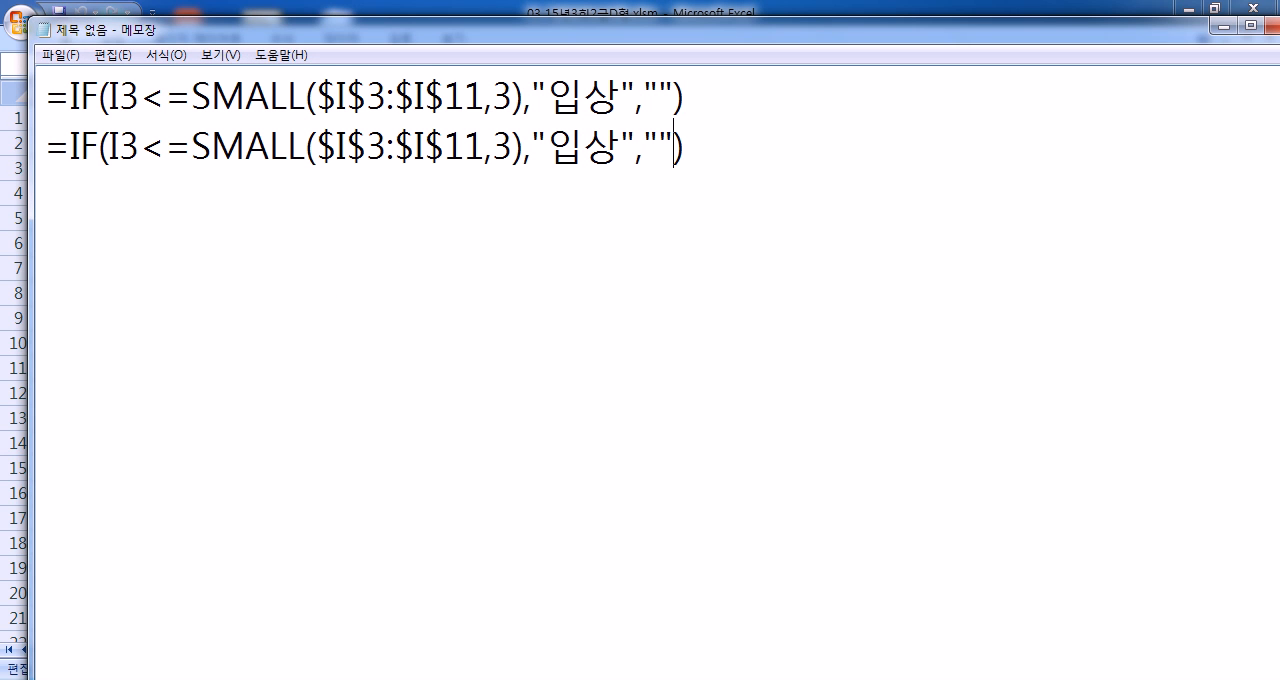
key("Left")
key("Delete")
key("Right")
key("Right")
key("Right")
key("Right")
type("3")
key("BackSpace")
key("BackSpace")
type("4")
key("BackSpace")
type(",4")
key("Delete")
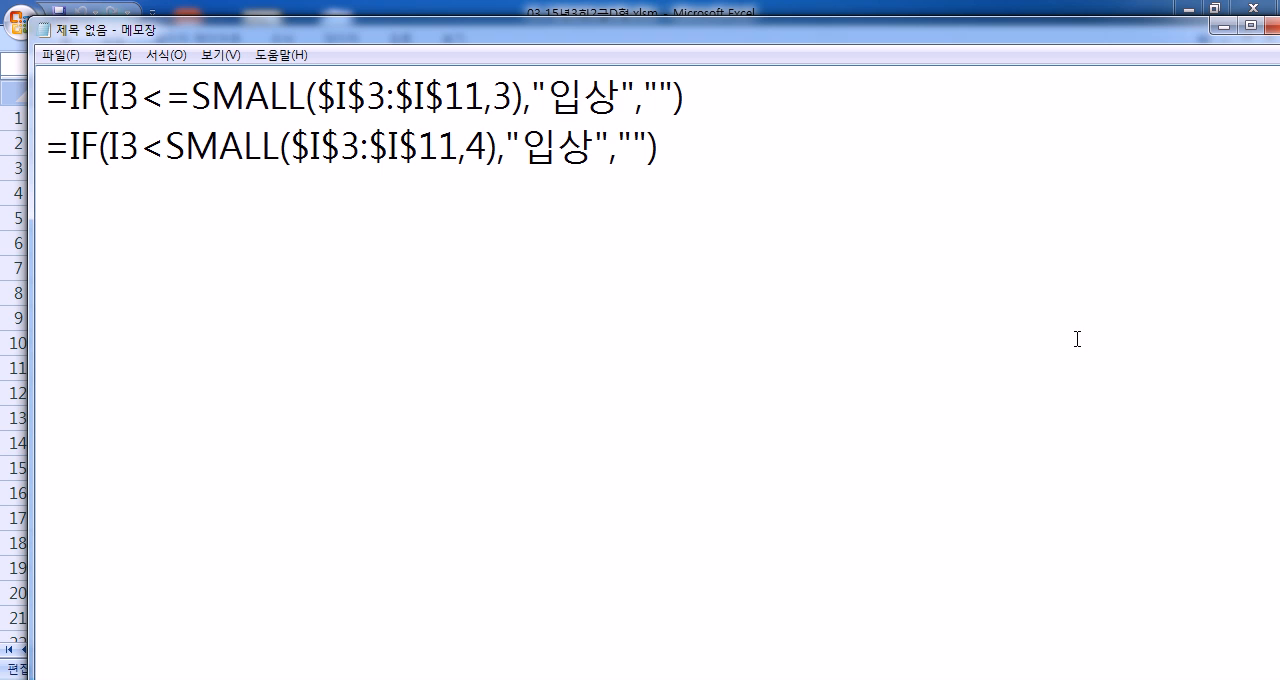
Step: Compare the conditions of the two formula lines in Notepad, and return to Excel to close the J3 formula
left_click(1077, 339)
key("Return")
key("Return")
left_click_drag(507, 151, 146, 160)
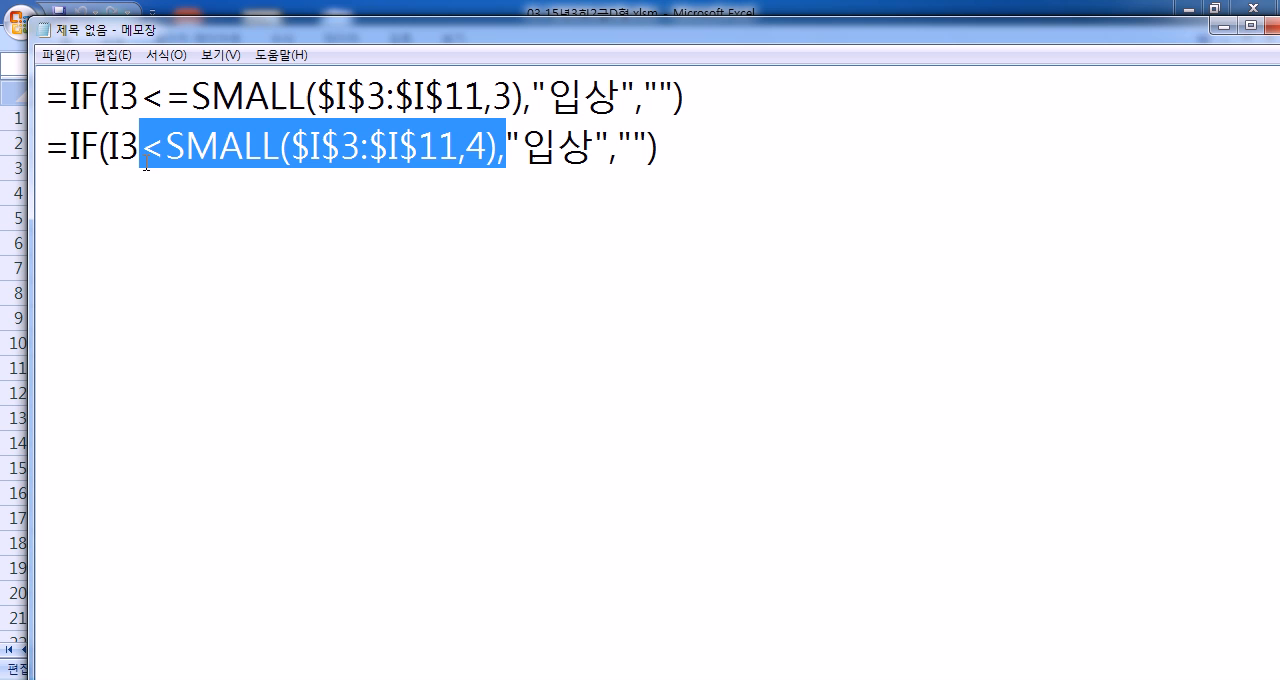
left_click_drag(512, 95, 414, 95)
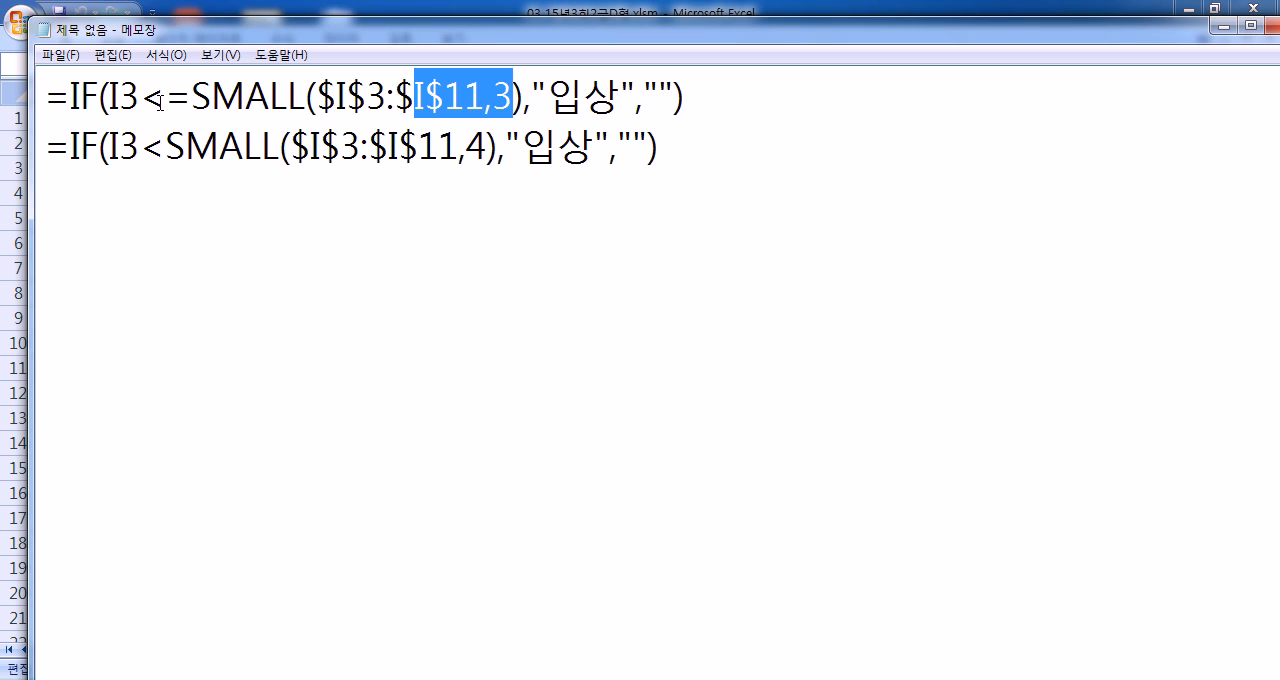
left_click(173, 212)
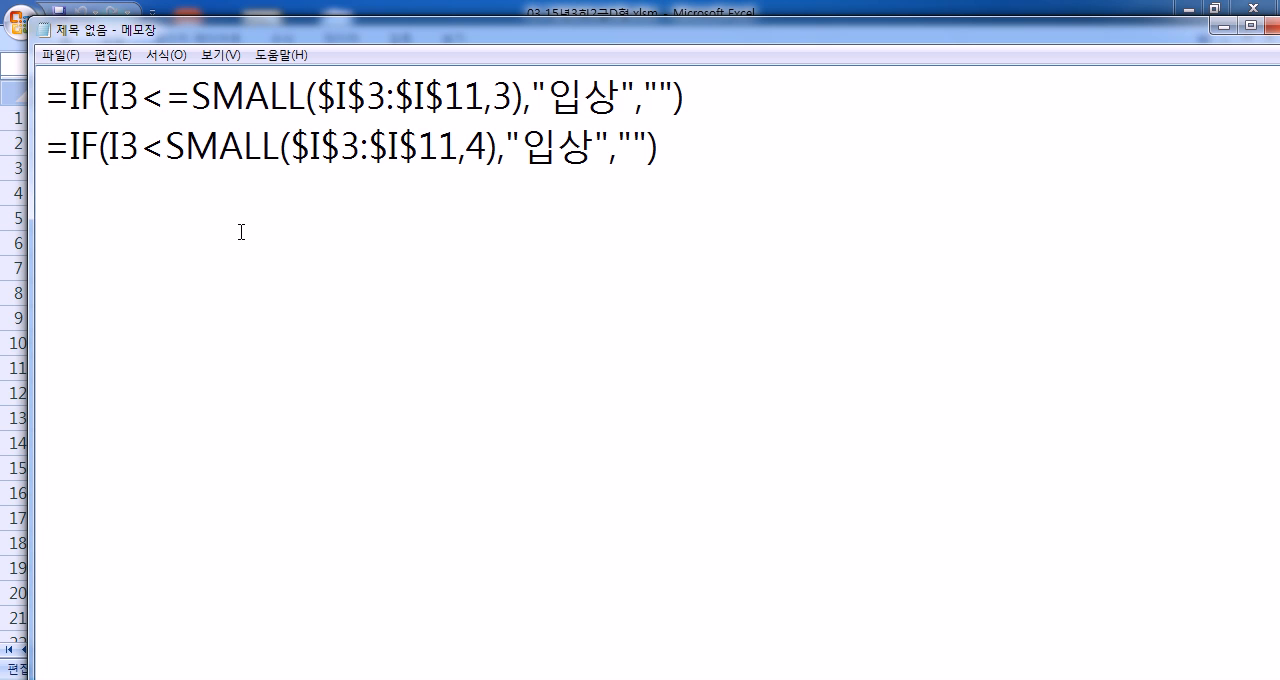
left_click(450, 10)
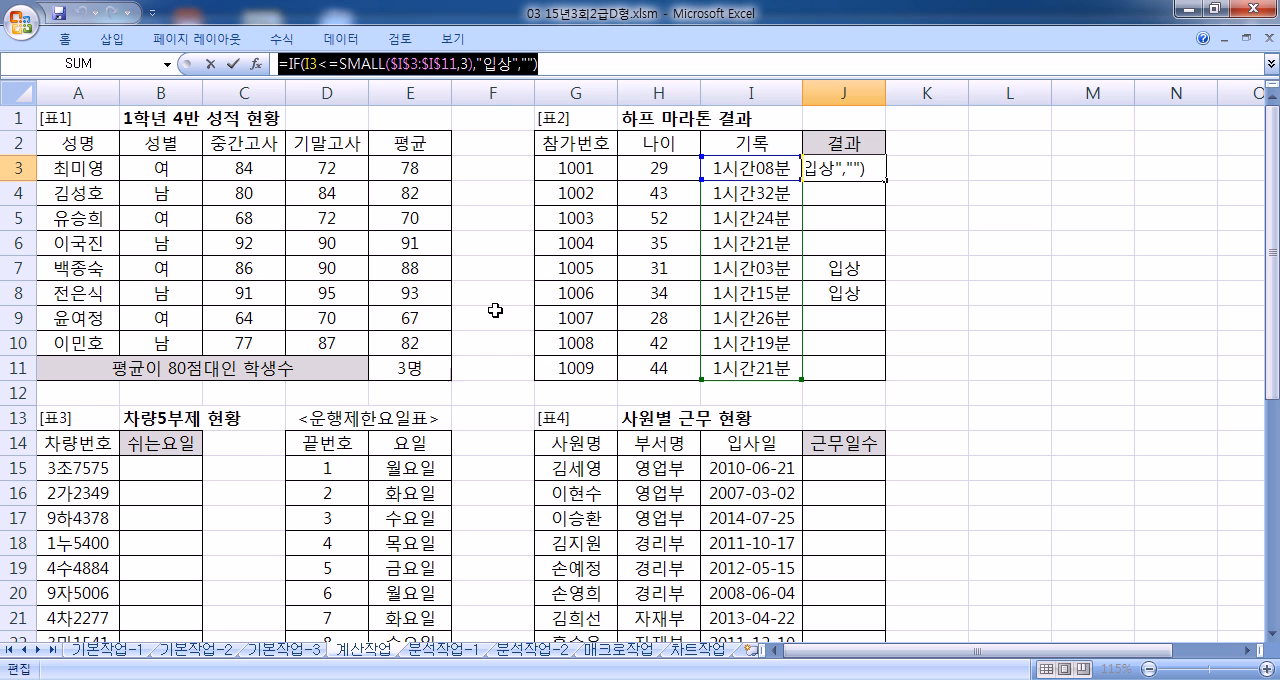
key("ctrl+Return")
Step: Examine the last digit of the vehicle number in A15 and the restricted-day table in D15:E24
scroll(355, 410, "down", 4)
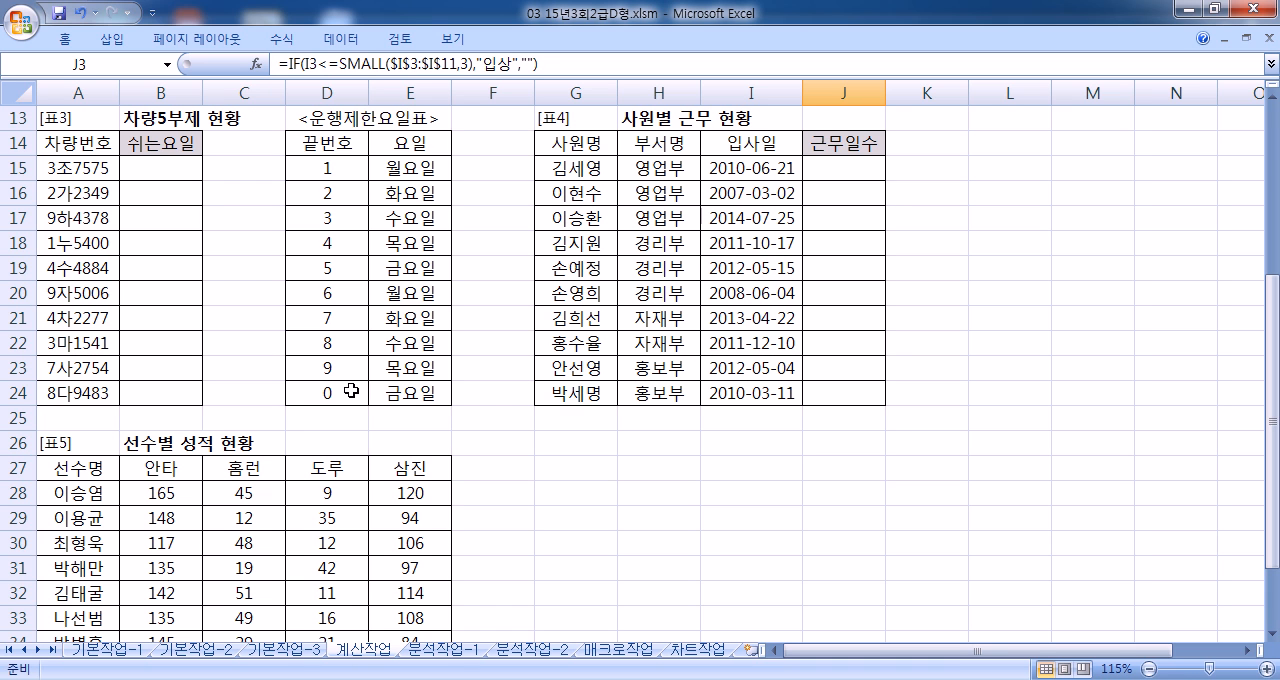
double_click(100, 168)
left_click_drag(101, 166, 109, 168)
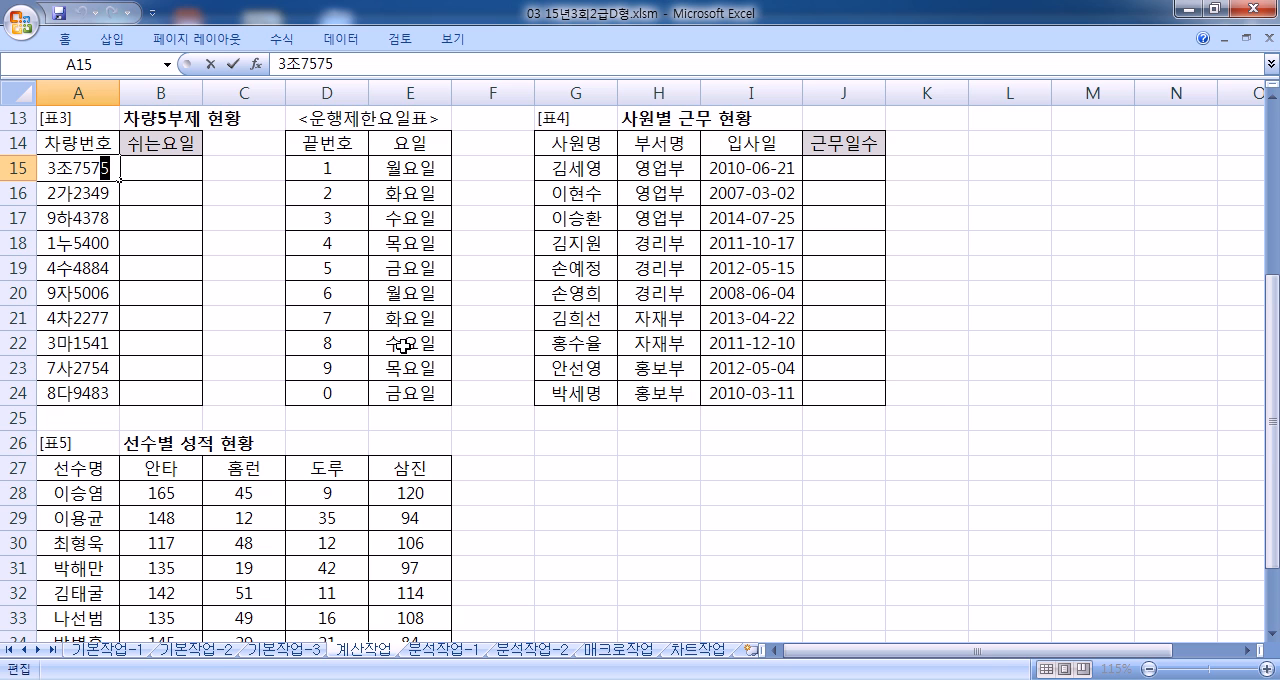
left_click_drag(320, 168, 410, 395)
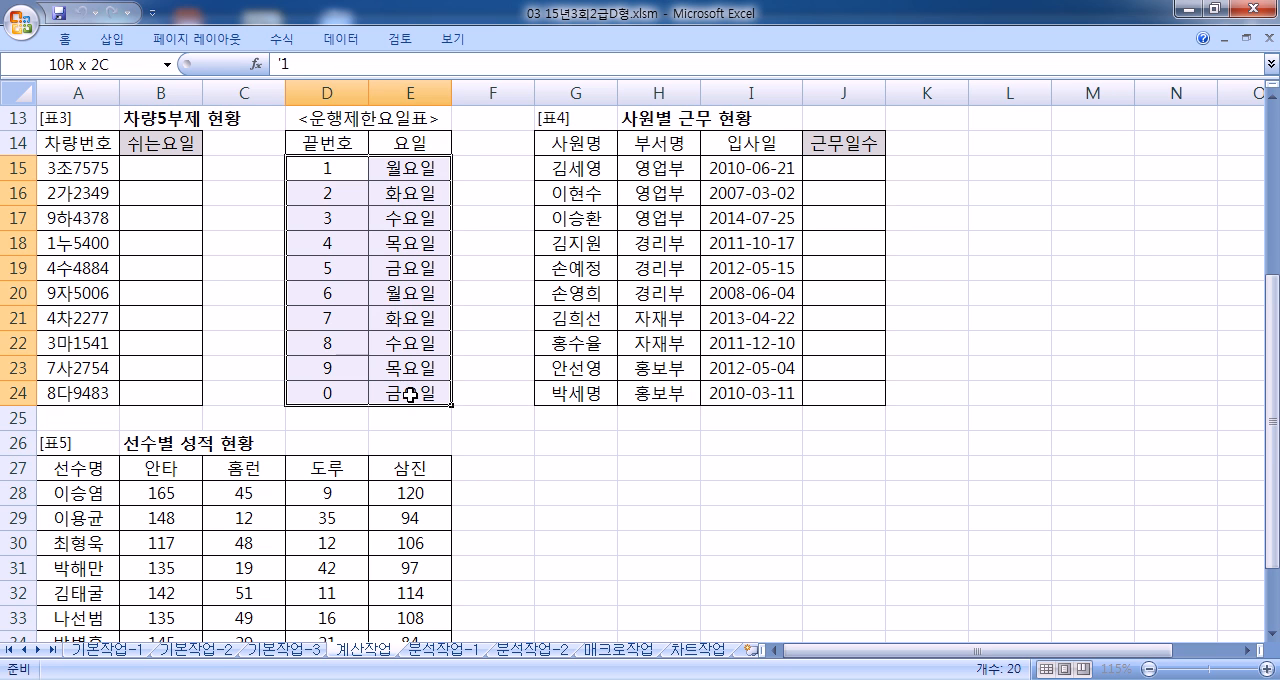
double_click(100, 171)
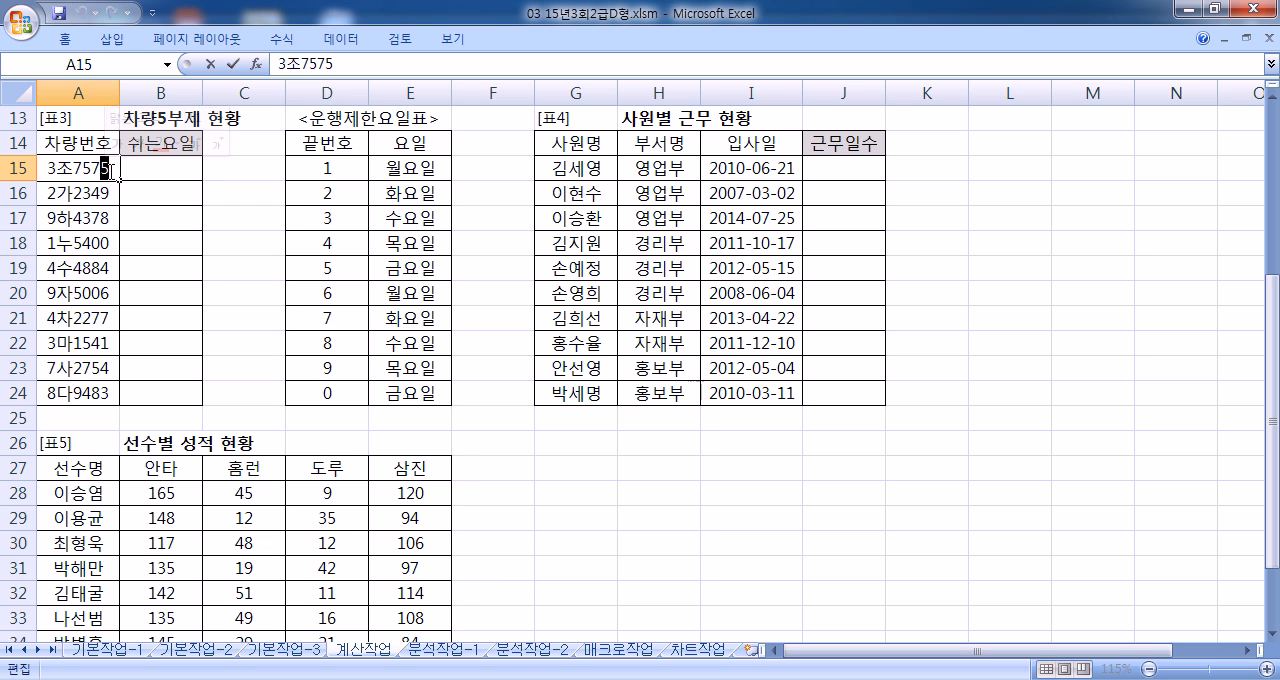
Step: Start a VLOOKUP formula in B15 with RIGHT(A15,1) as the lookup value
left_click(189, 171)
type("=ㅍ")
key("BackSpace")
type("VL")
key("Tab")
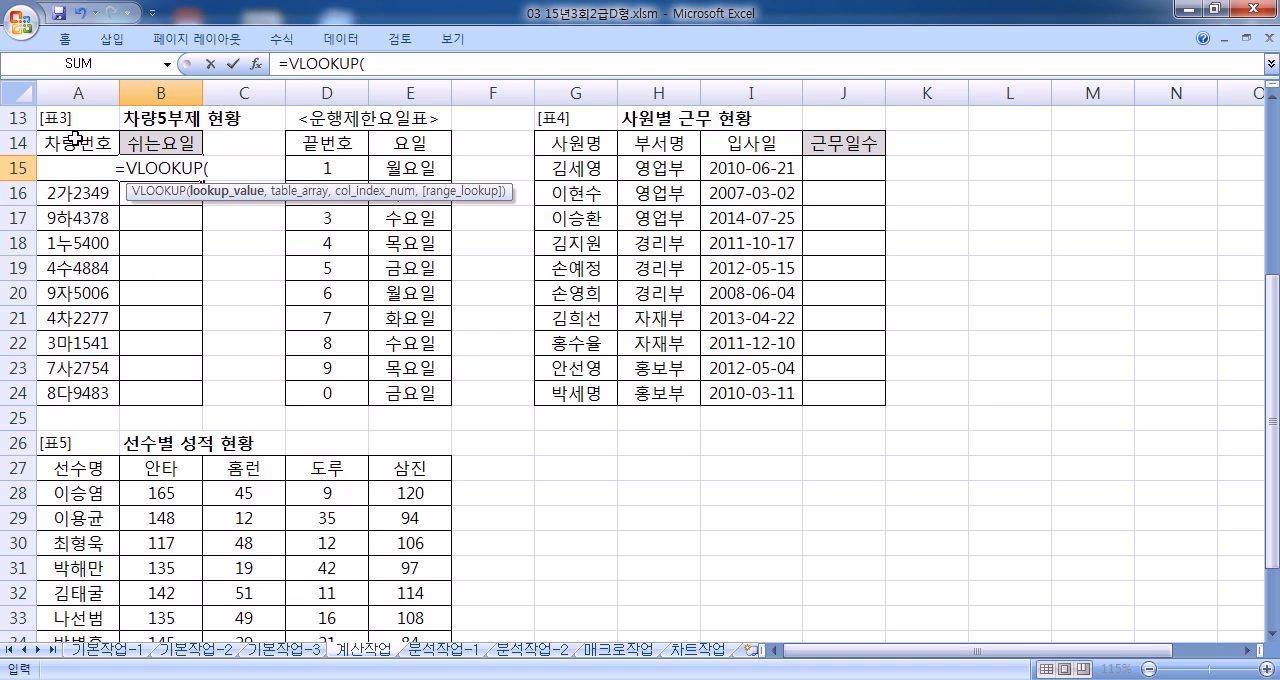
type("RI")
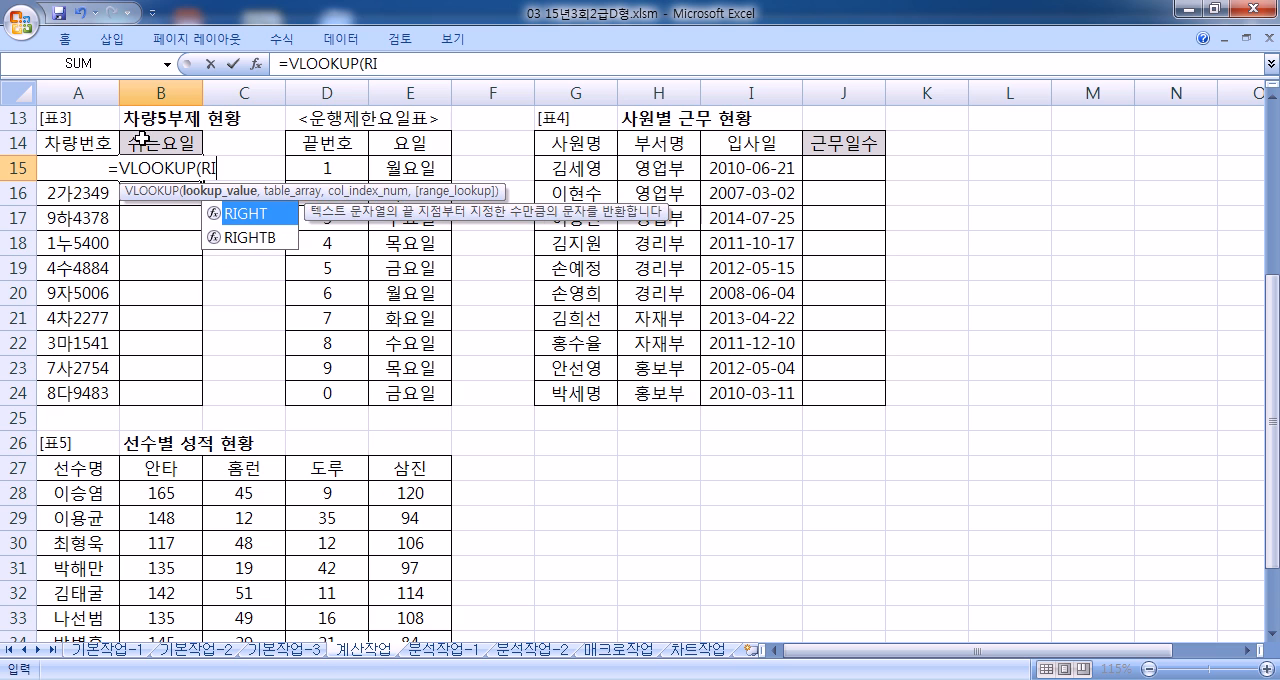
key("Tab")
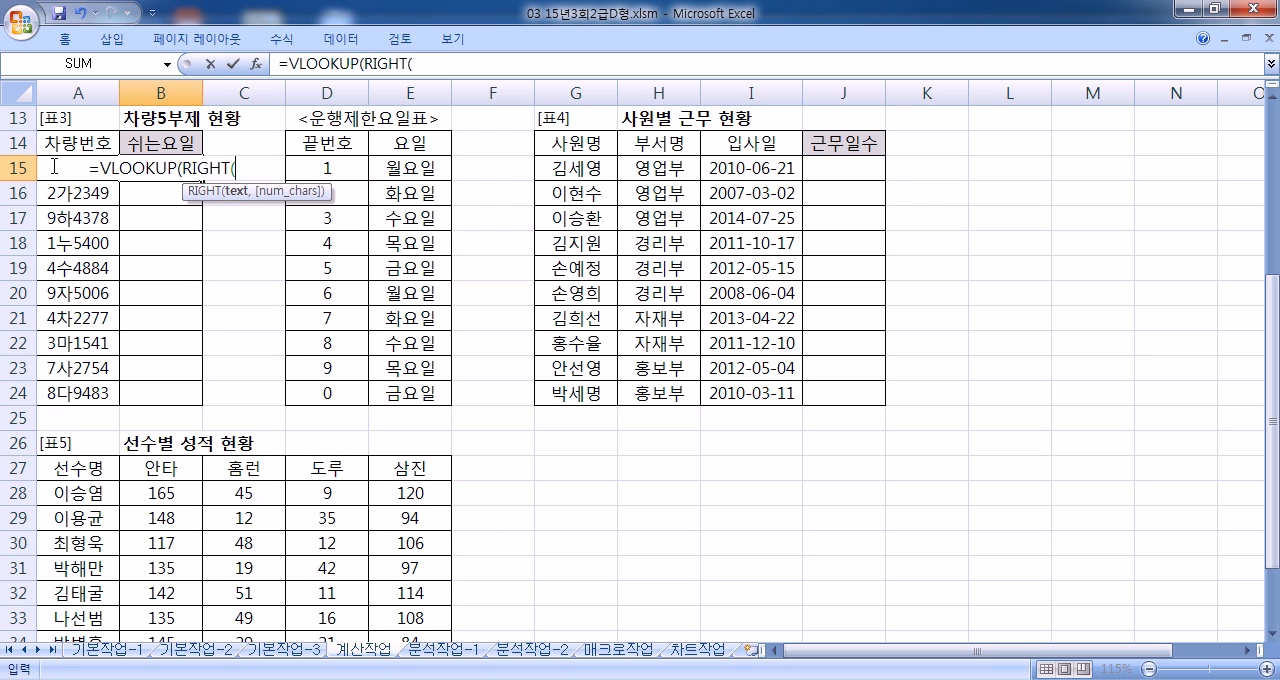
left_click(54, 166)
type(",1")
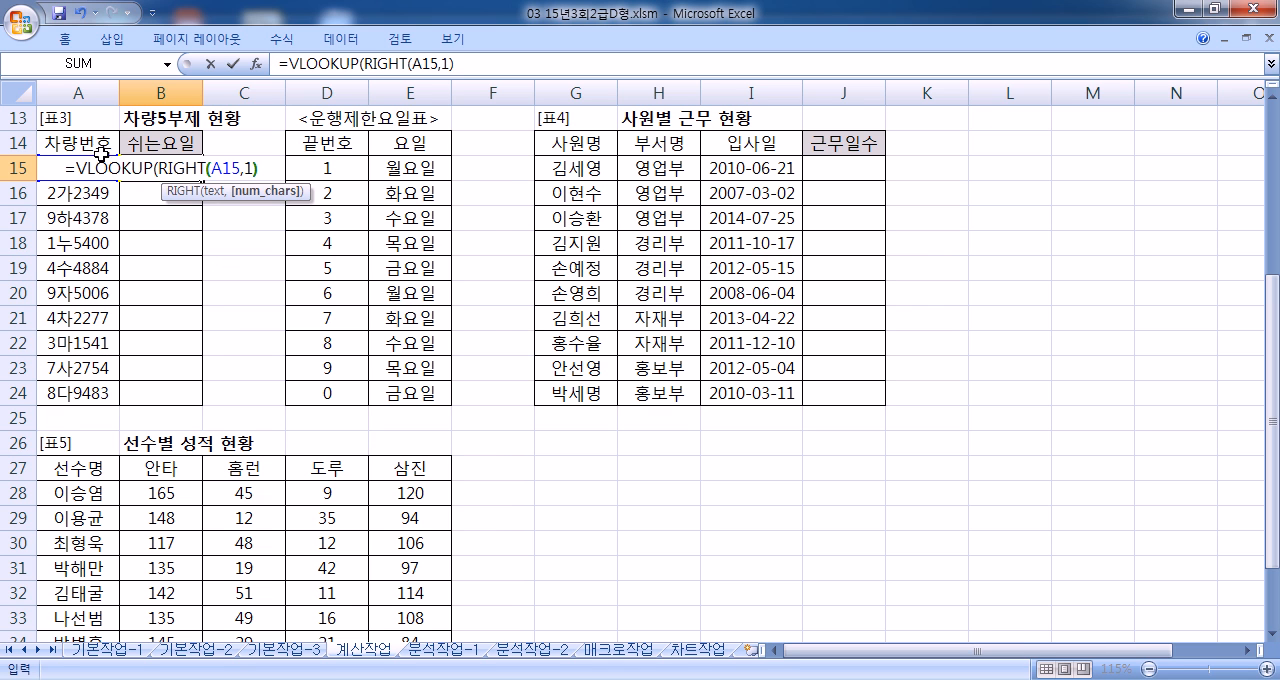
type("),")
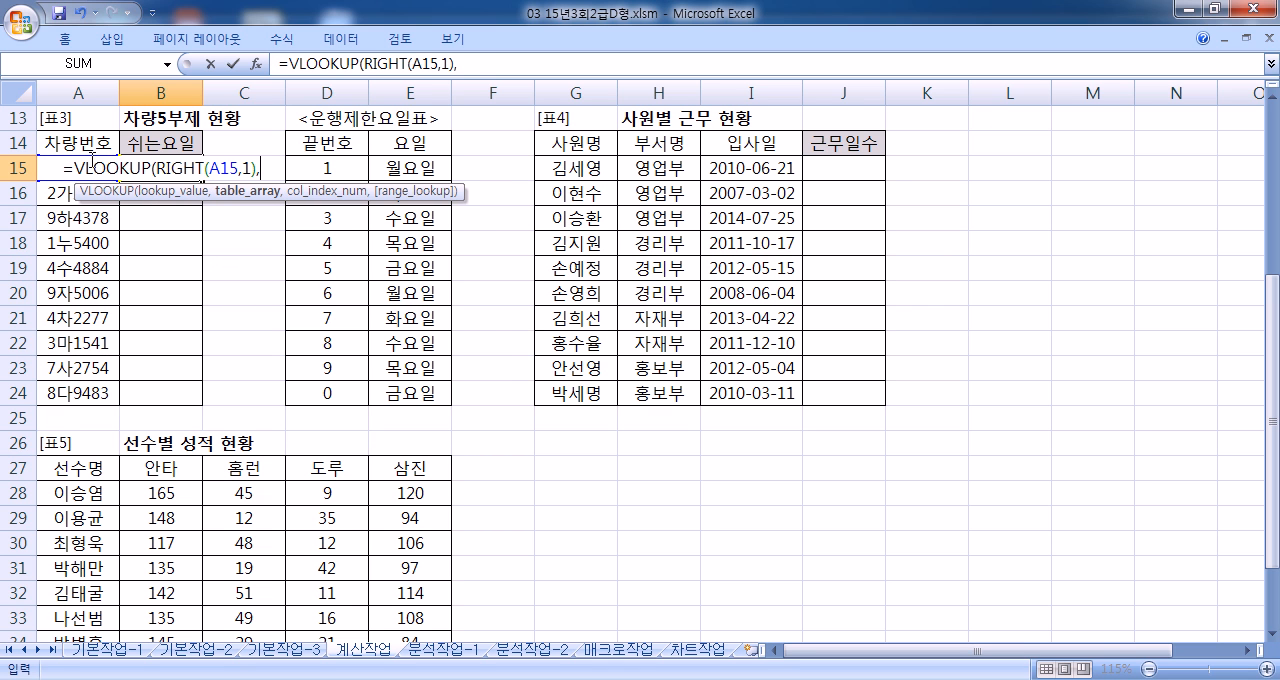
Step: Complete the B15 formula with table range $D$15:$E$24, column 2 and FALSE, and fill it down to B24
left_click_drag(310, 166, 424, 389)
key("F4")
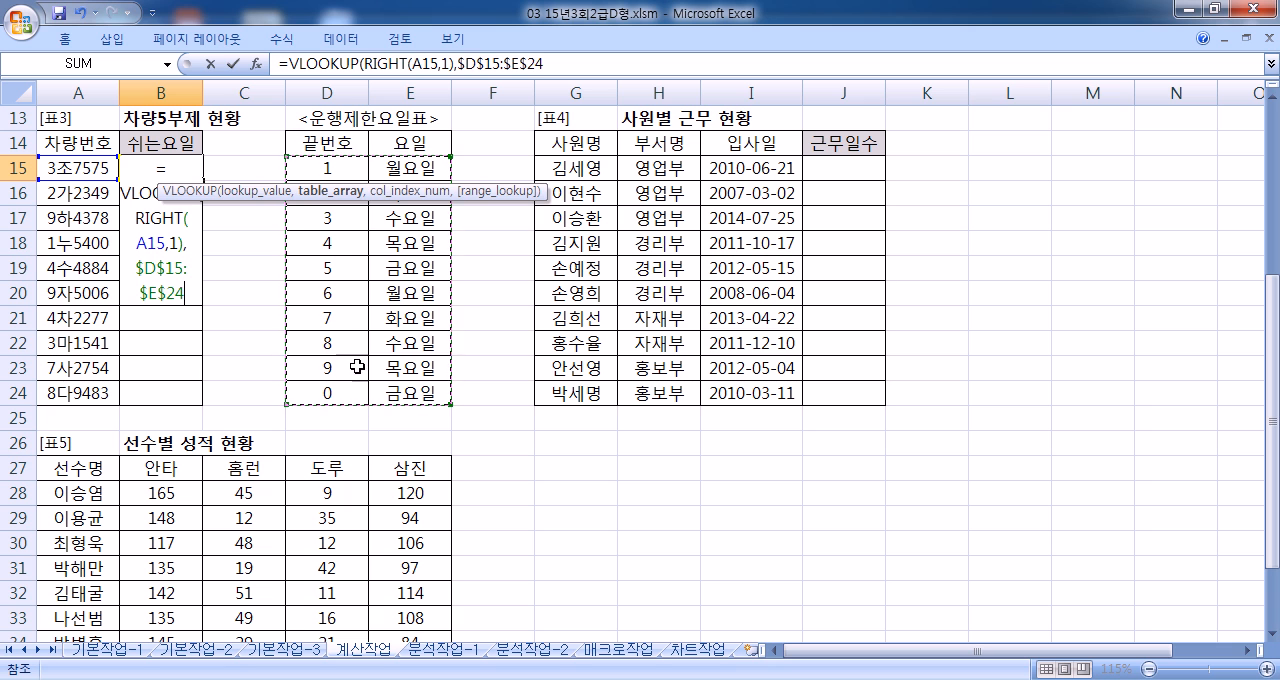
type(",")
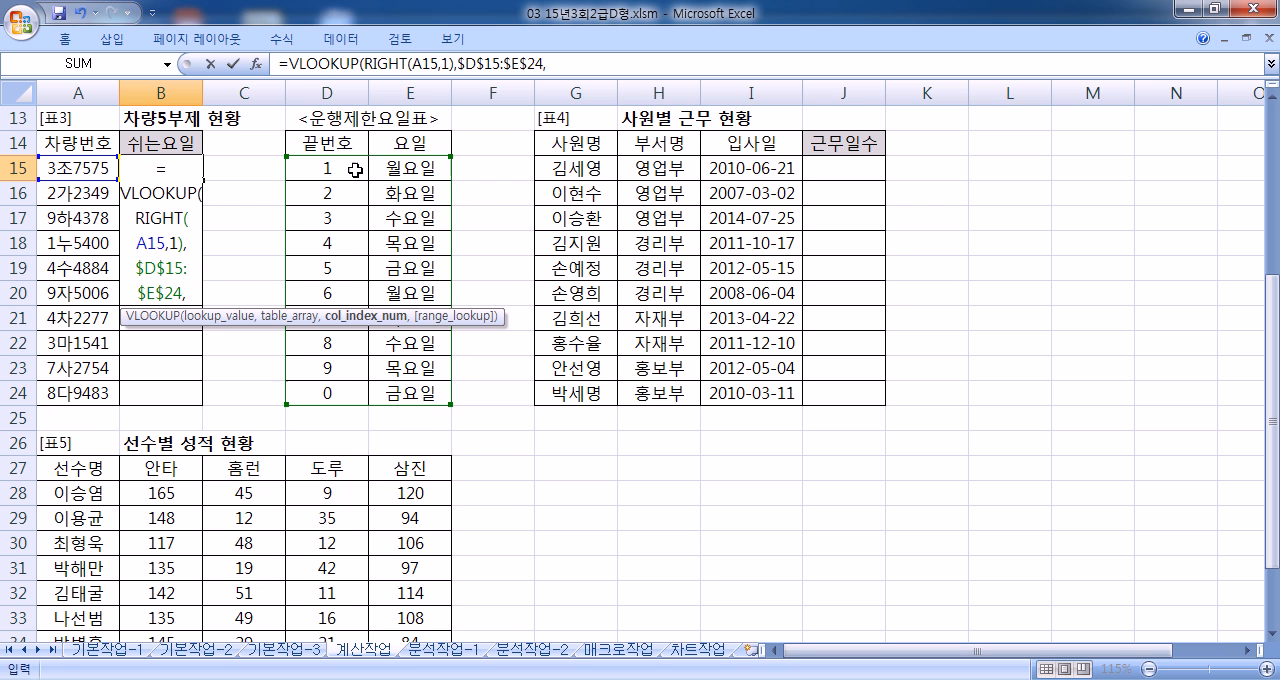
type("2,")
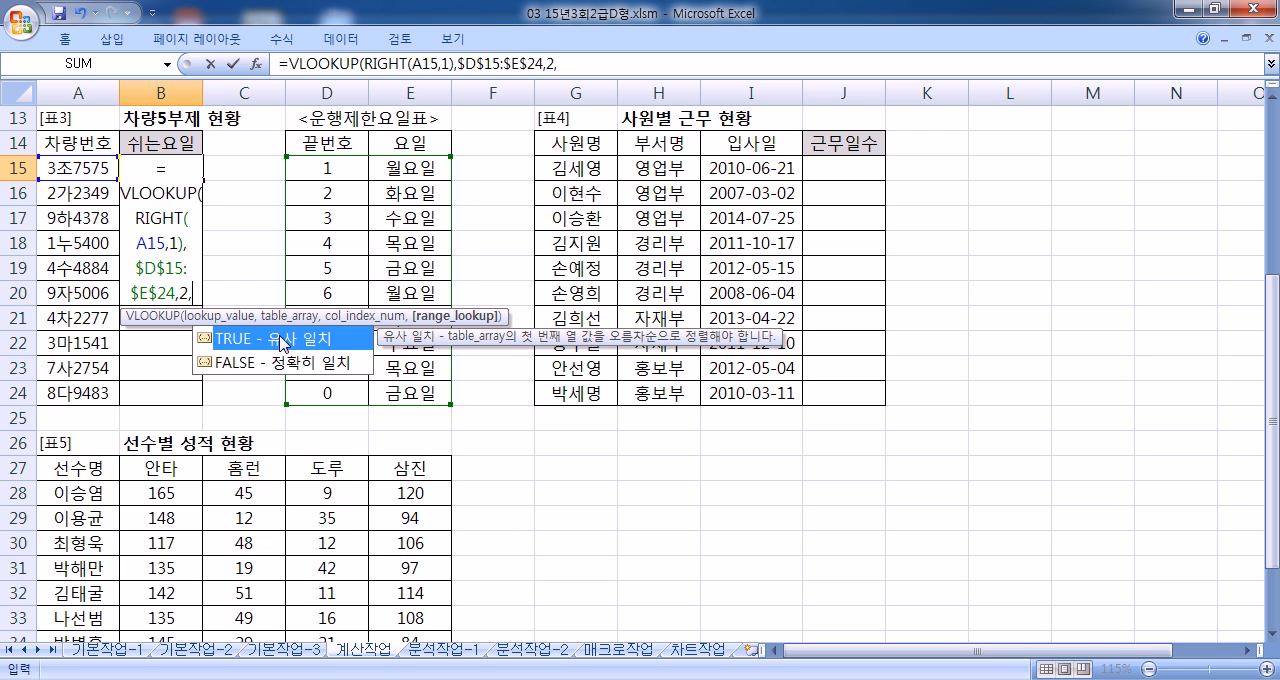
left_click(287, 368)
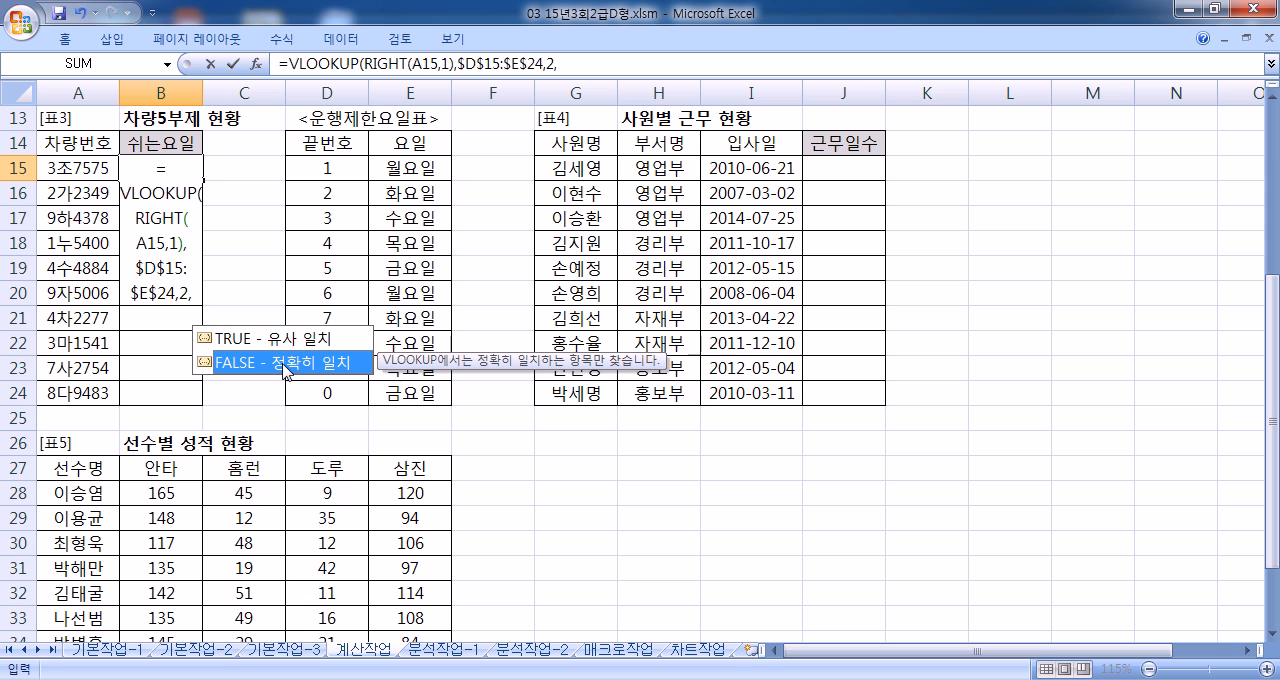
double_click(287, 368)
key("Return")
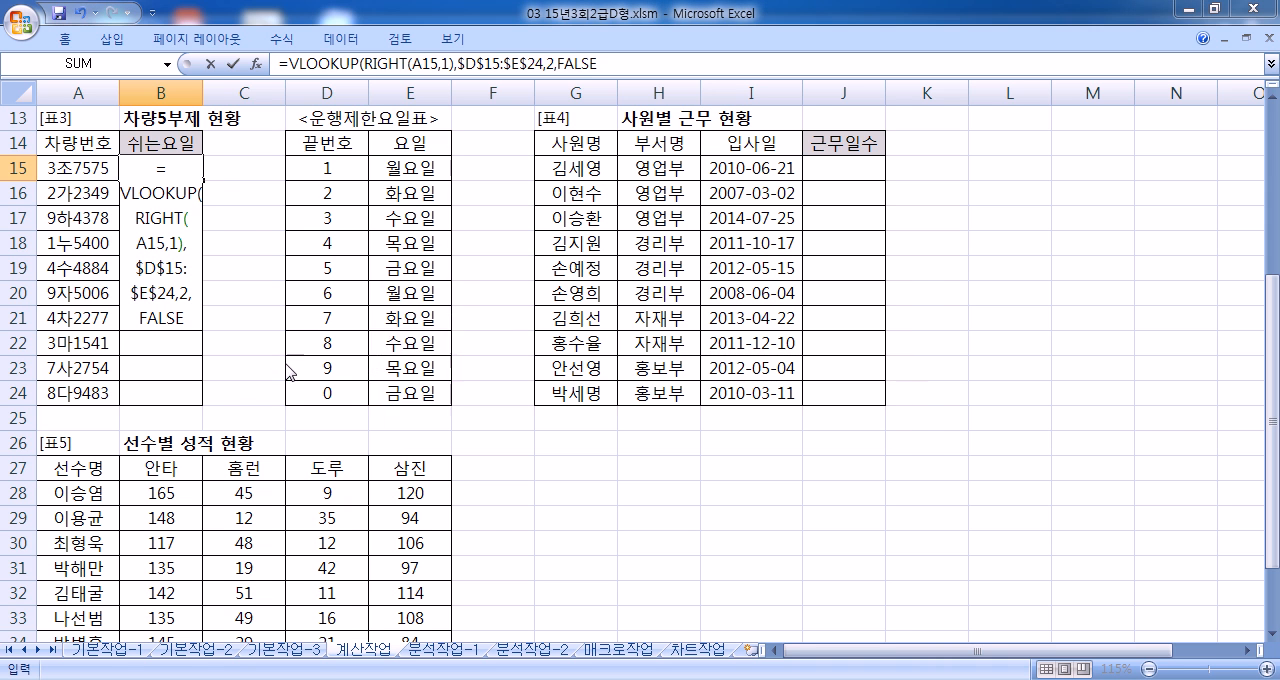
key("Return")
left_click(190, 162)
left_click_drag(212, 178, 203, 405)
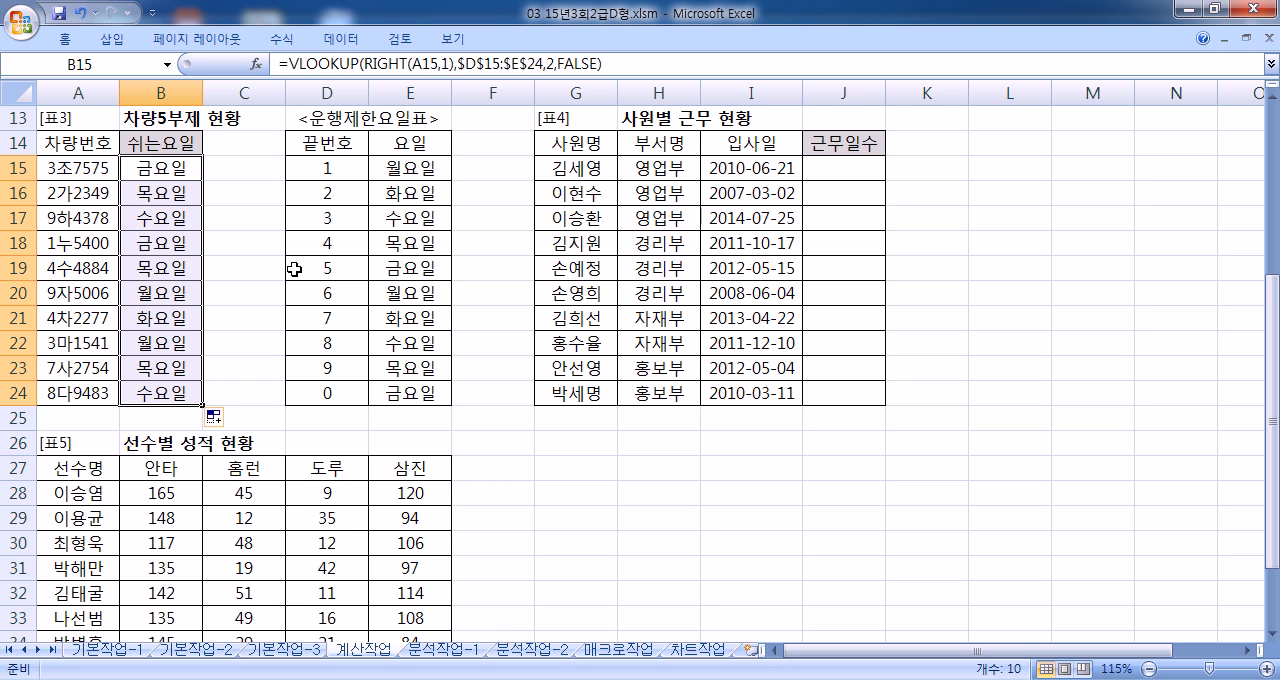
Step: Start a DAYS360 formula in J15 with I15 as the start date
left_click(836, 170)
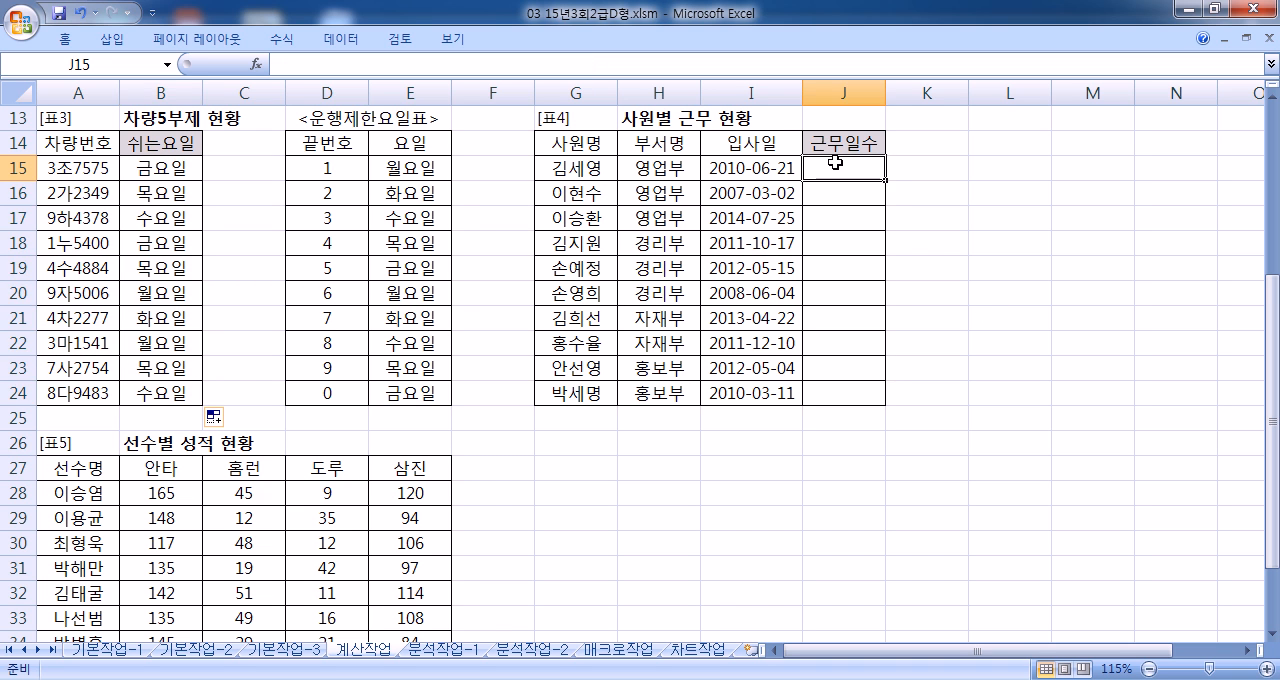
type("=")
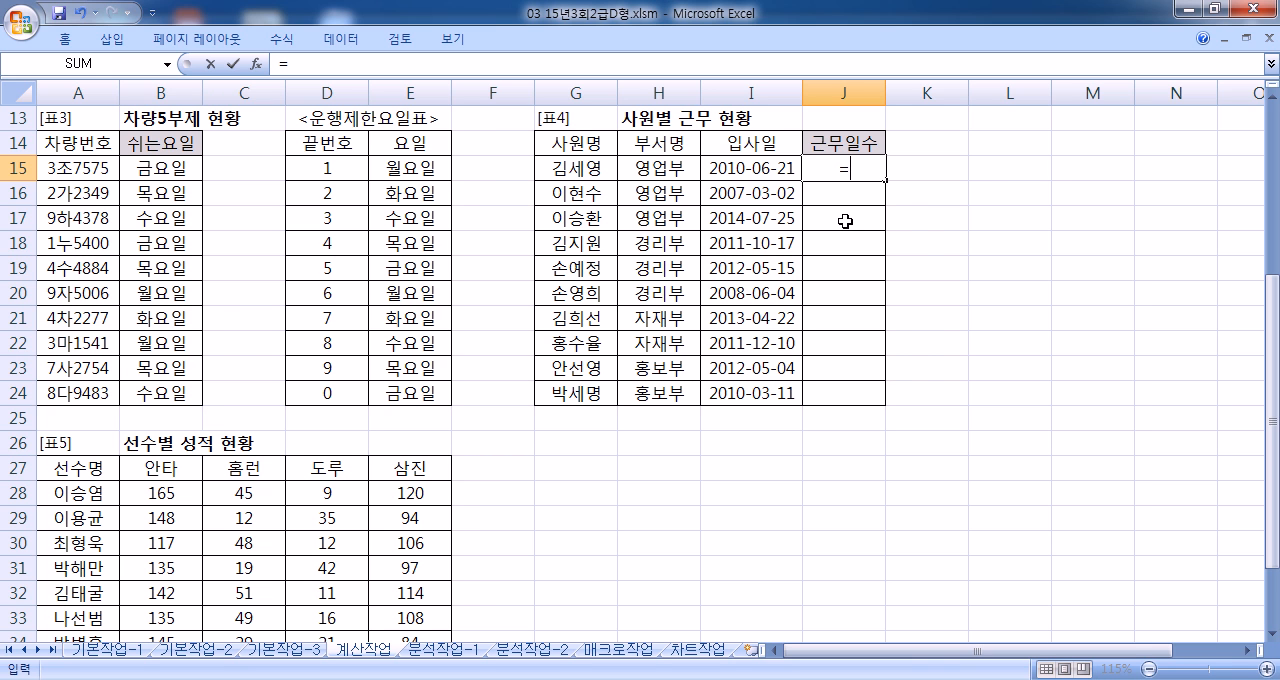
type("DAY")
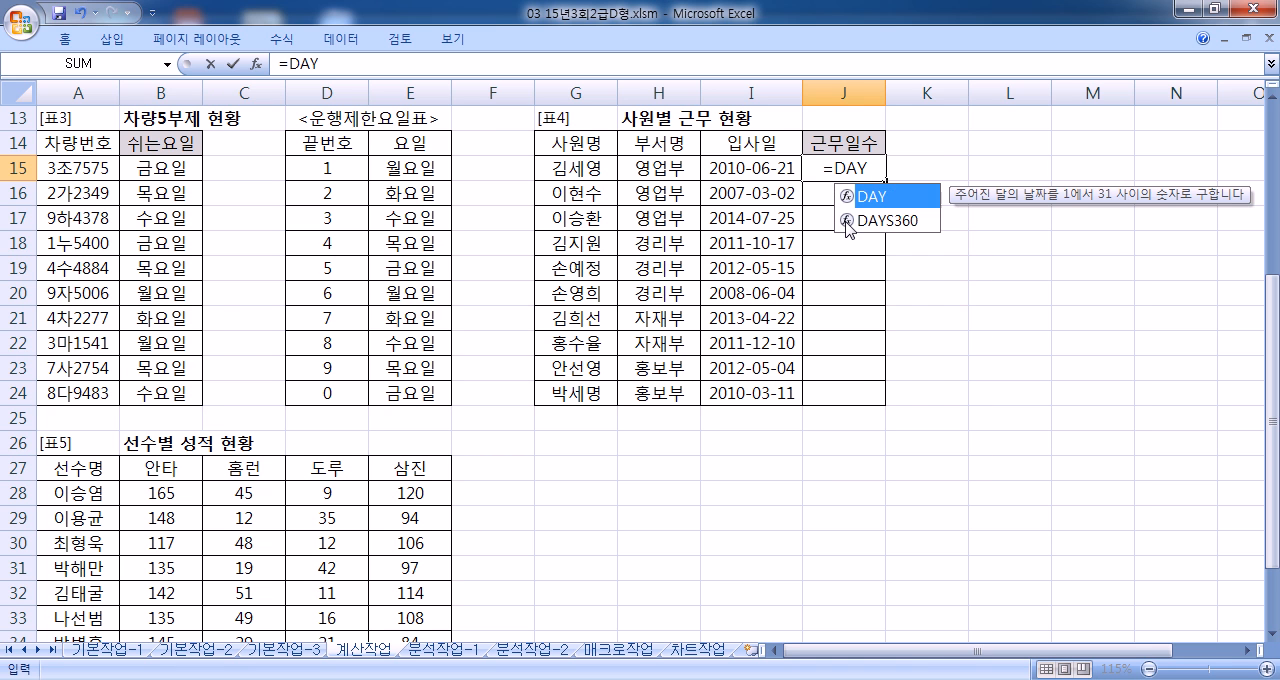
type("(")
key("BackSpace")
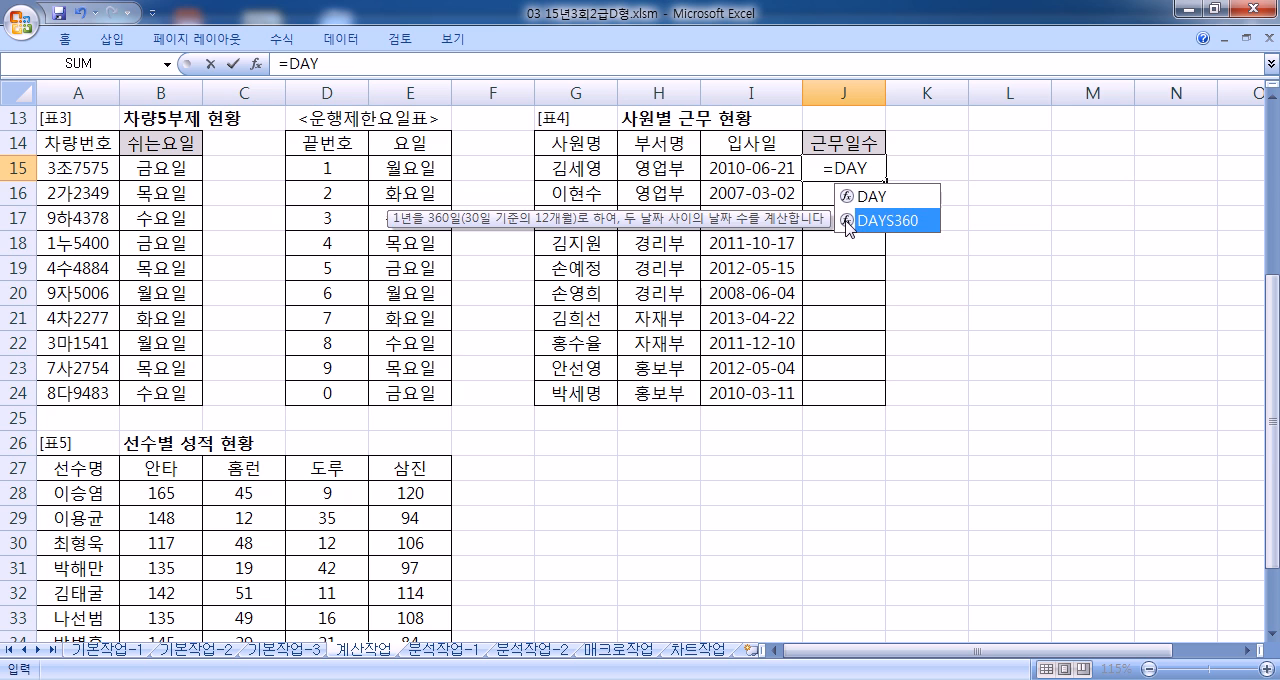
double_click(847, 221)
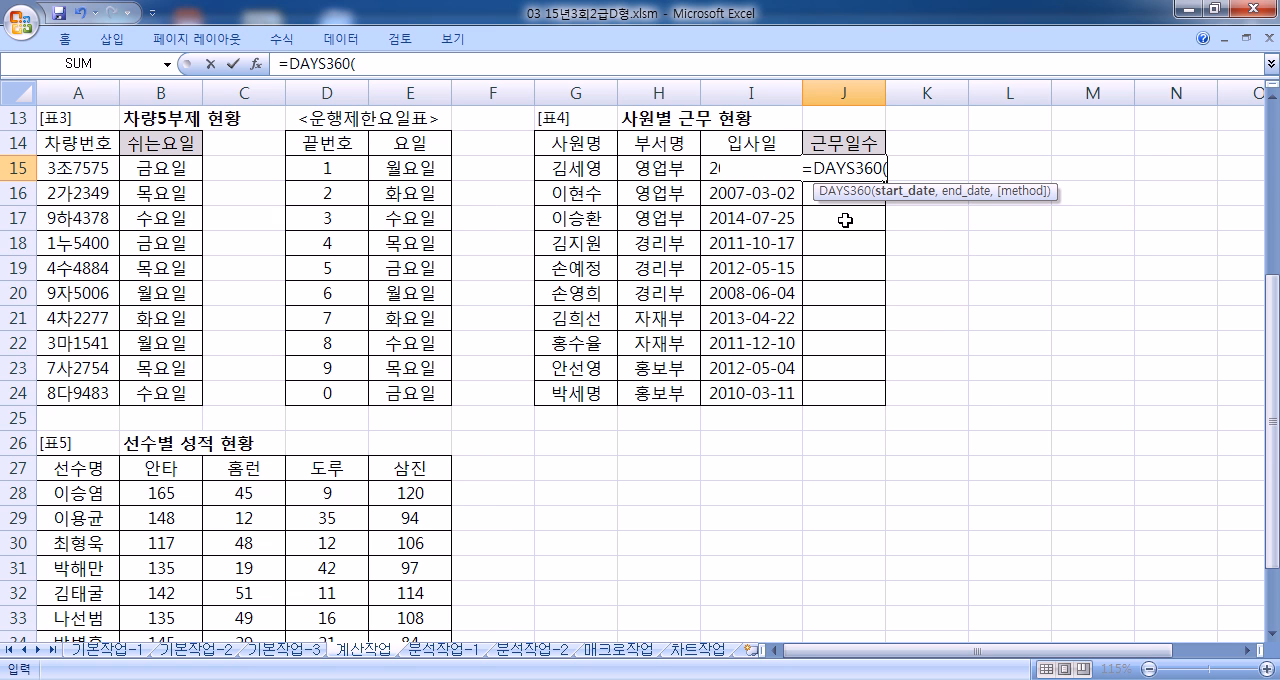
left_click(711, 169)
type(",")
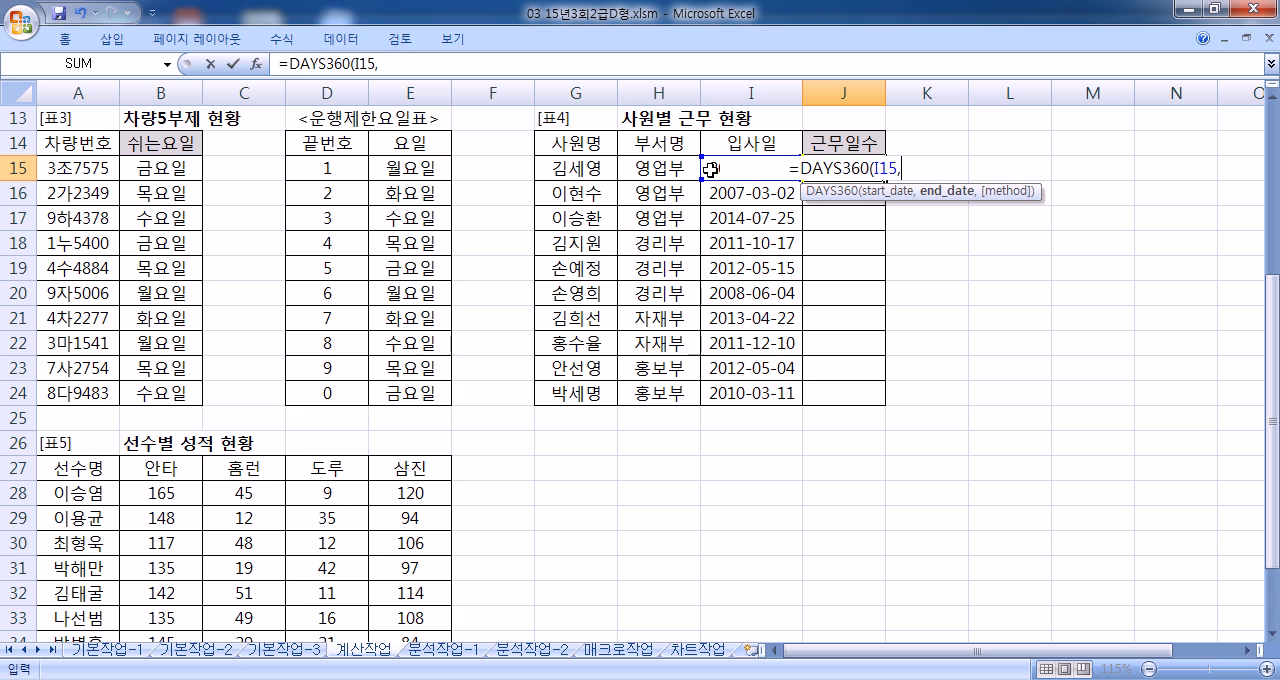
type("TODAY")
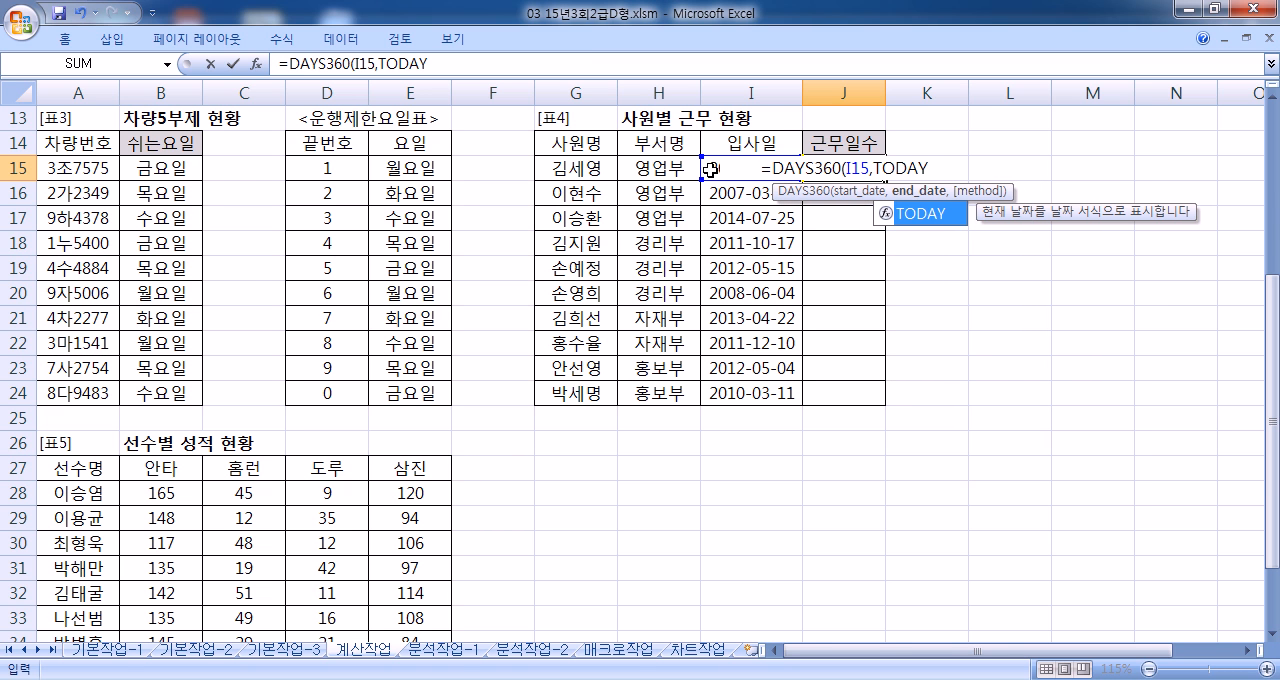
type("()")
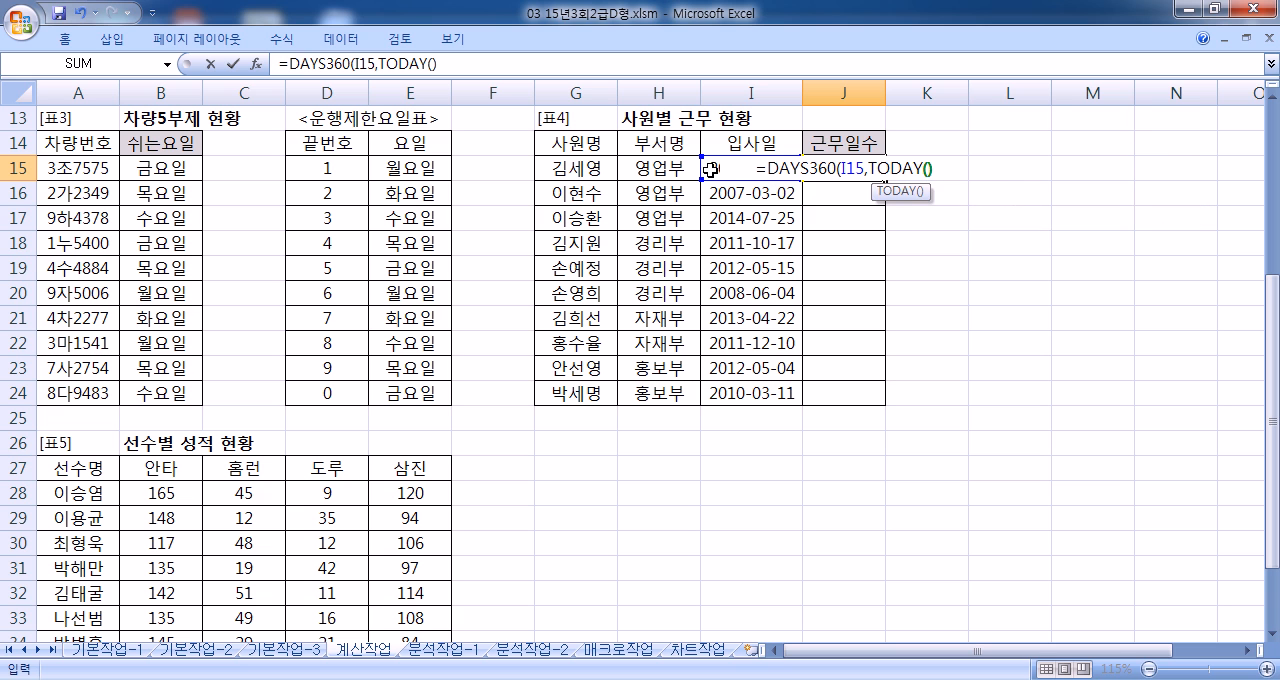
type(")")
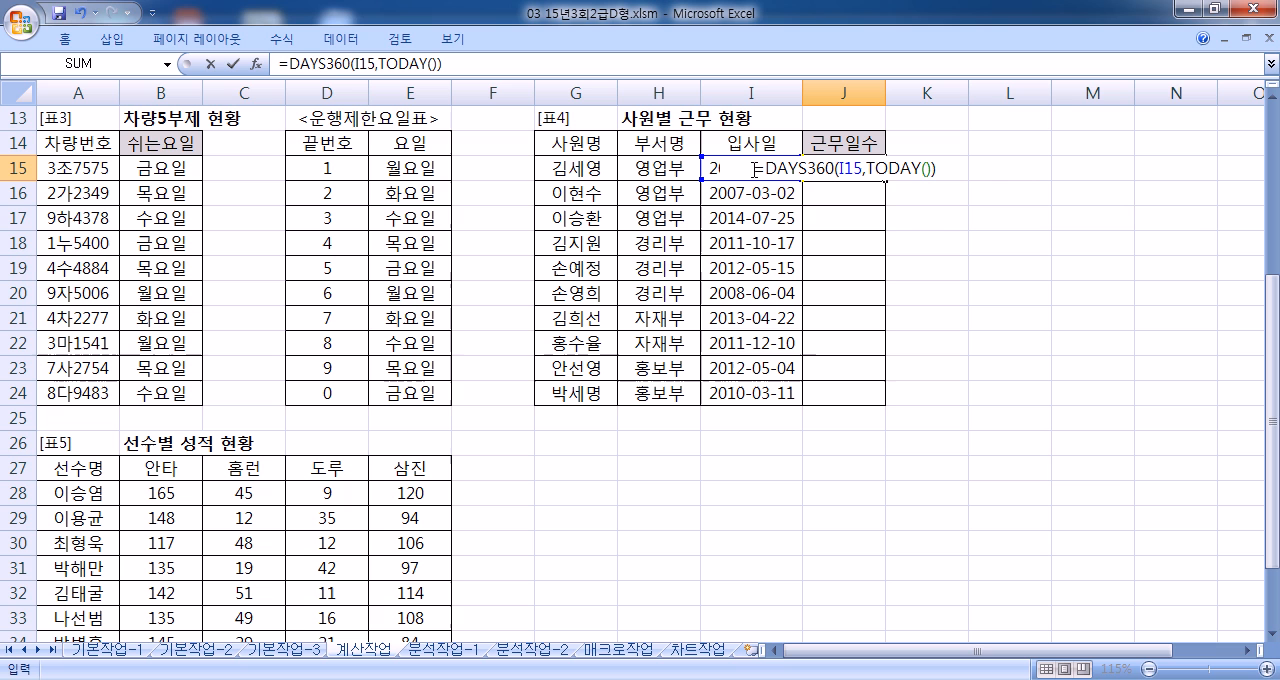
Step: Complete the J15 formula with TODAY() as the end date, giving =DAYS360(I15,TODAY())
left_click(919, 167)
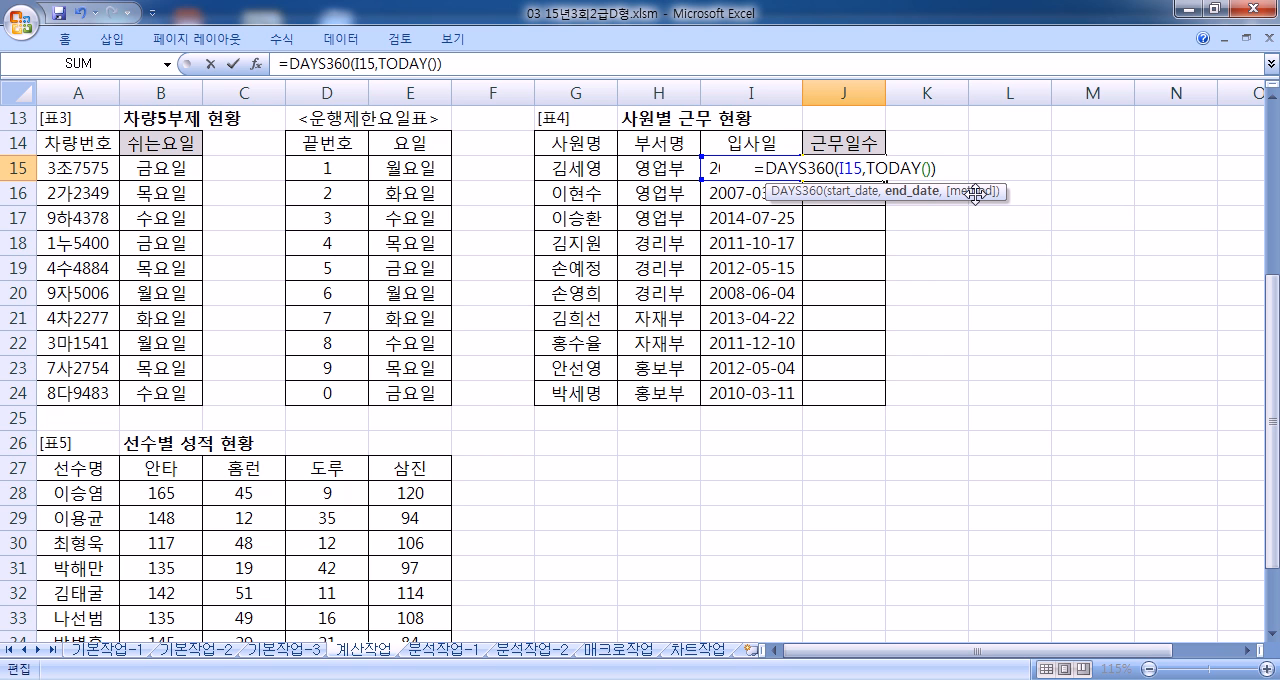
key("Return")
left_click(862, 167)
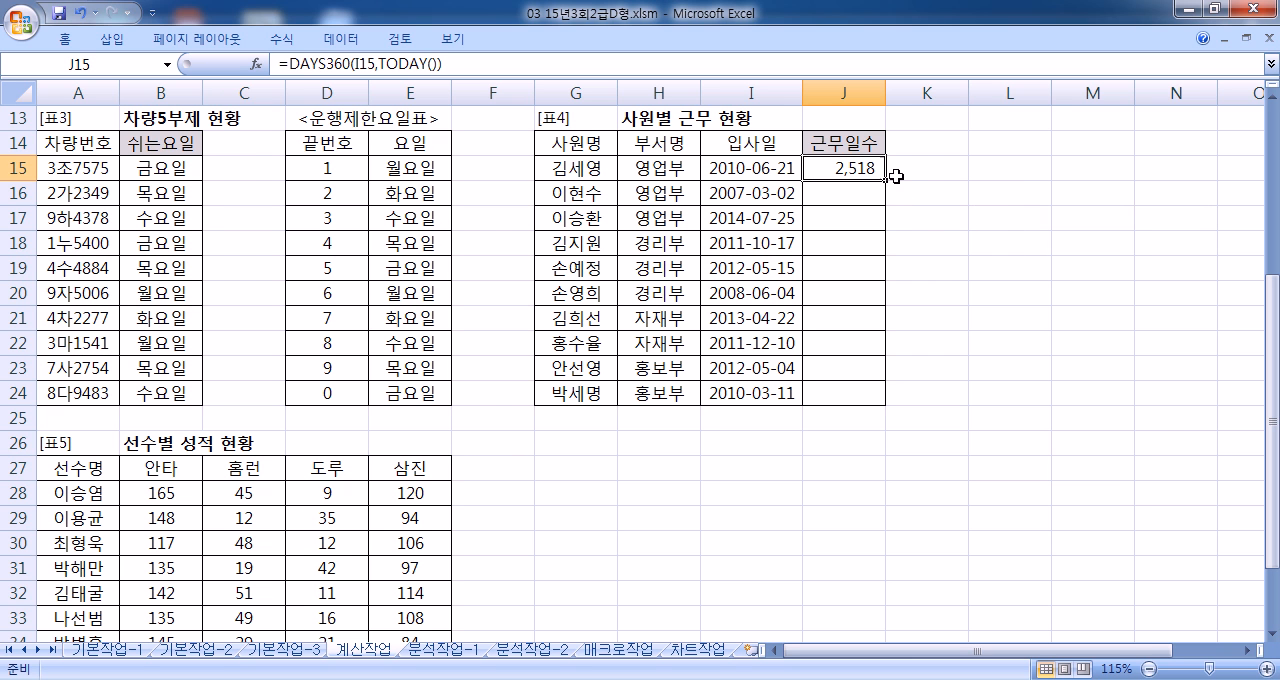
Step: Fill the DAYS360 formula from J15 down to J24
left_click_drag(887, 182, 877, 406)
left_click(843, 167)
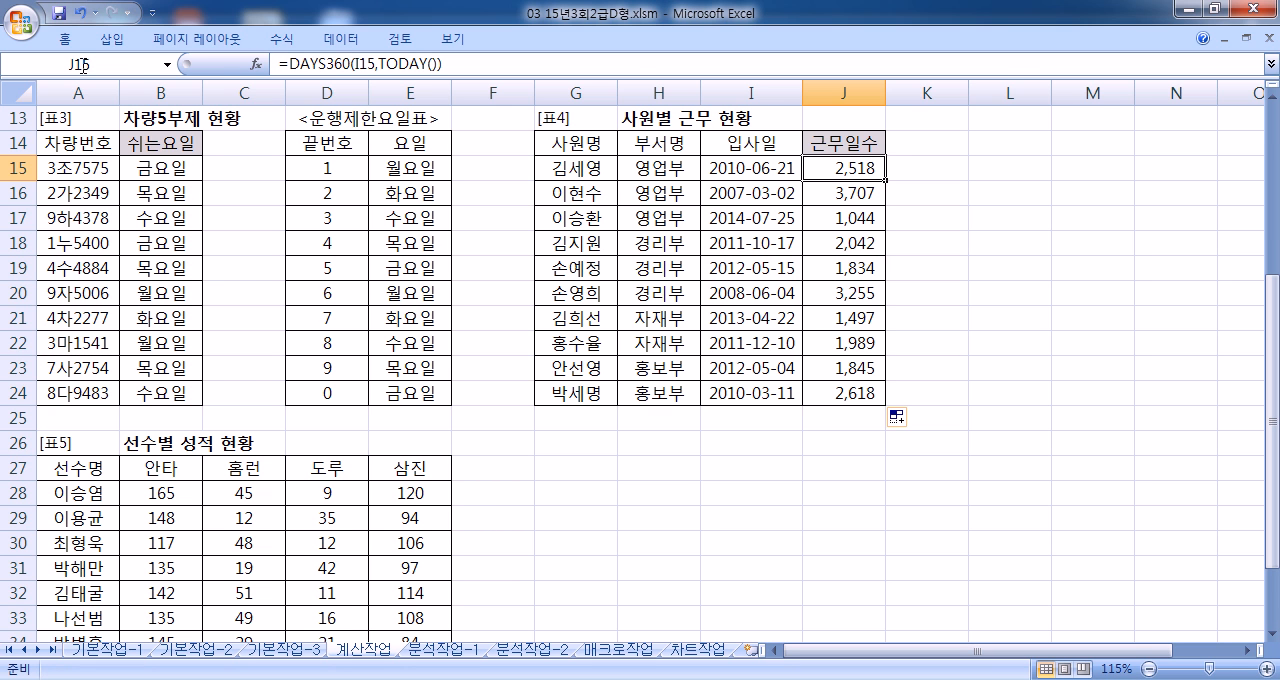
Step: Try the short date format and the comma style on the working days in J15:J24
left_click(65, 40)
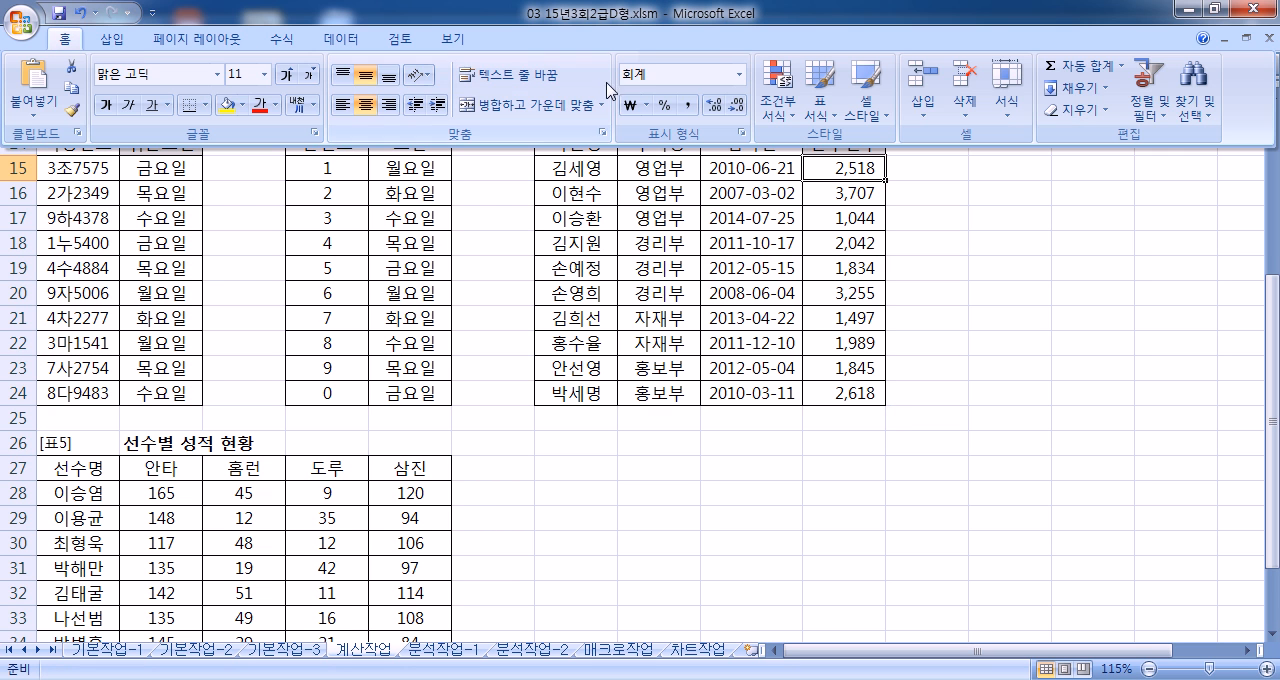
left_click(850, 169)
left_click_drag(850, 169, 842, 396)
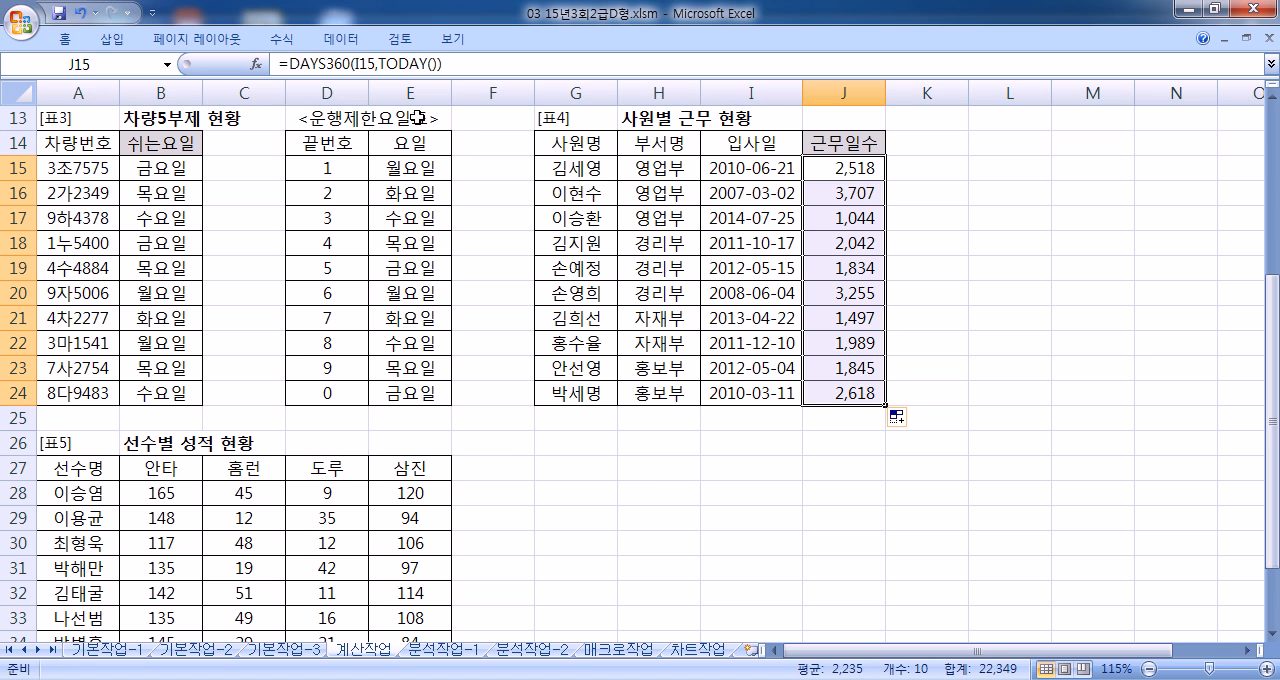
double_click(65, 39)
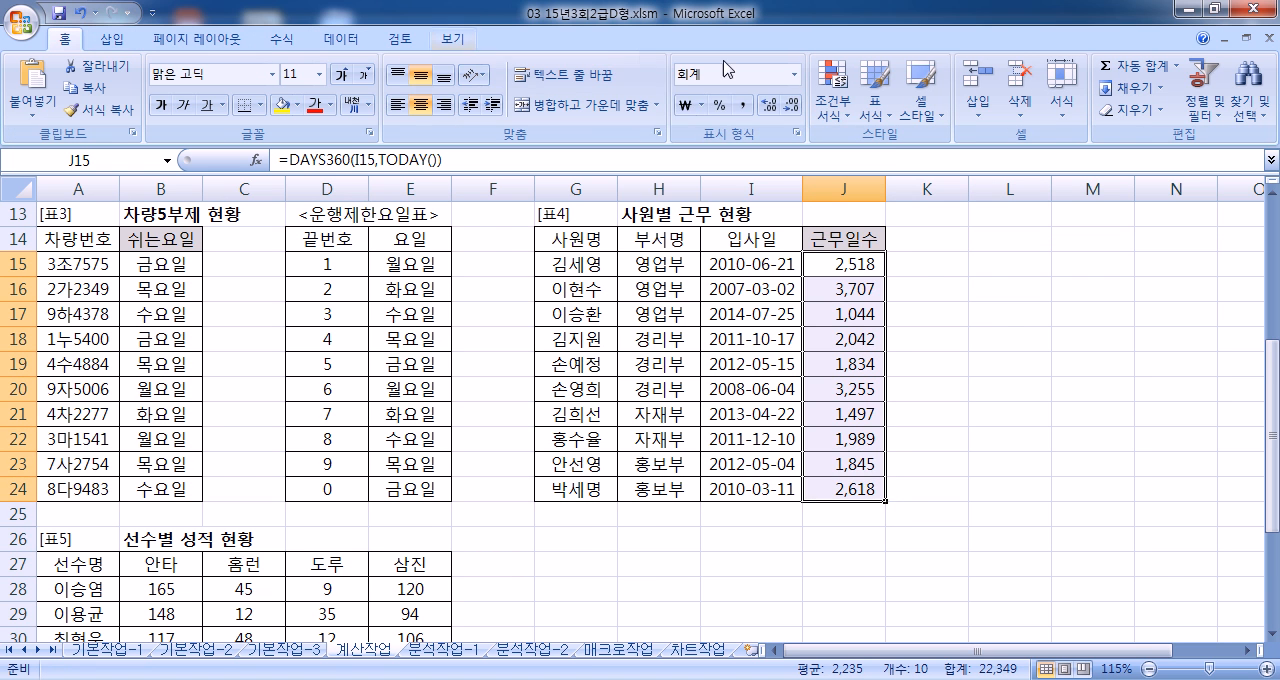
left_click(794, 75)
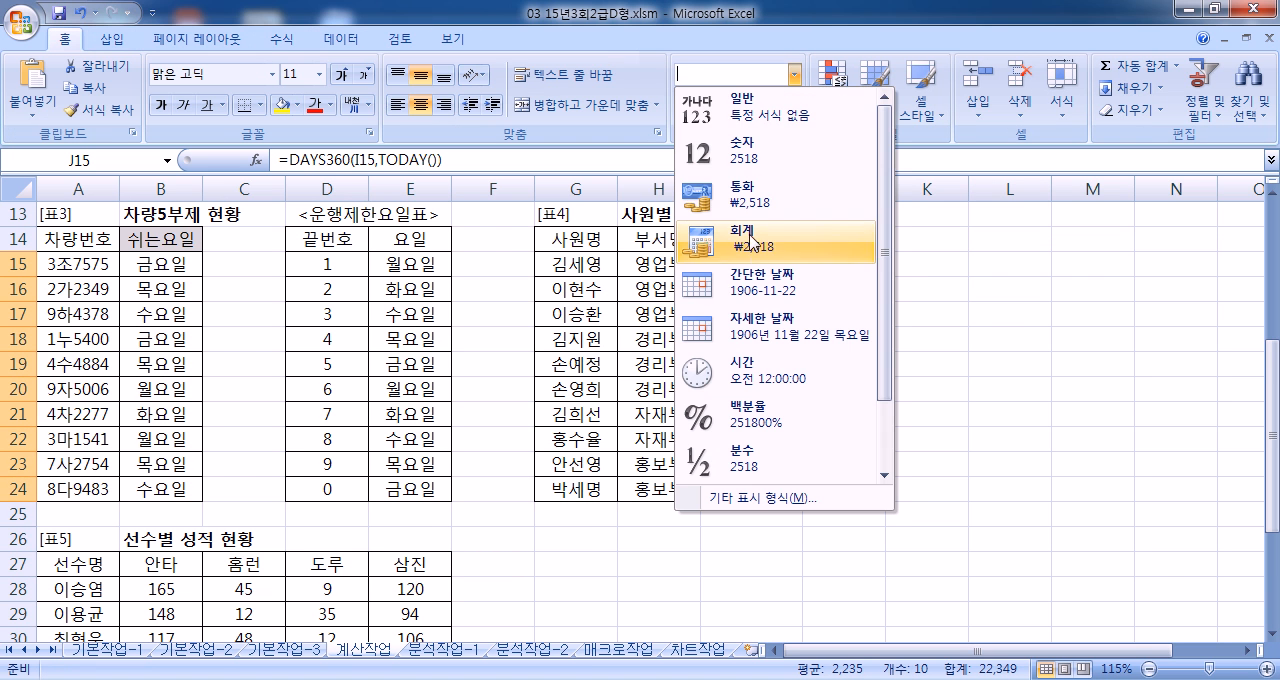
left_click(765, 284)
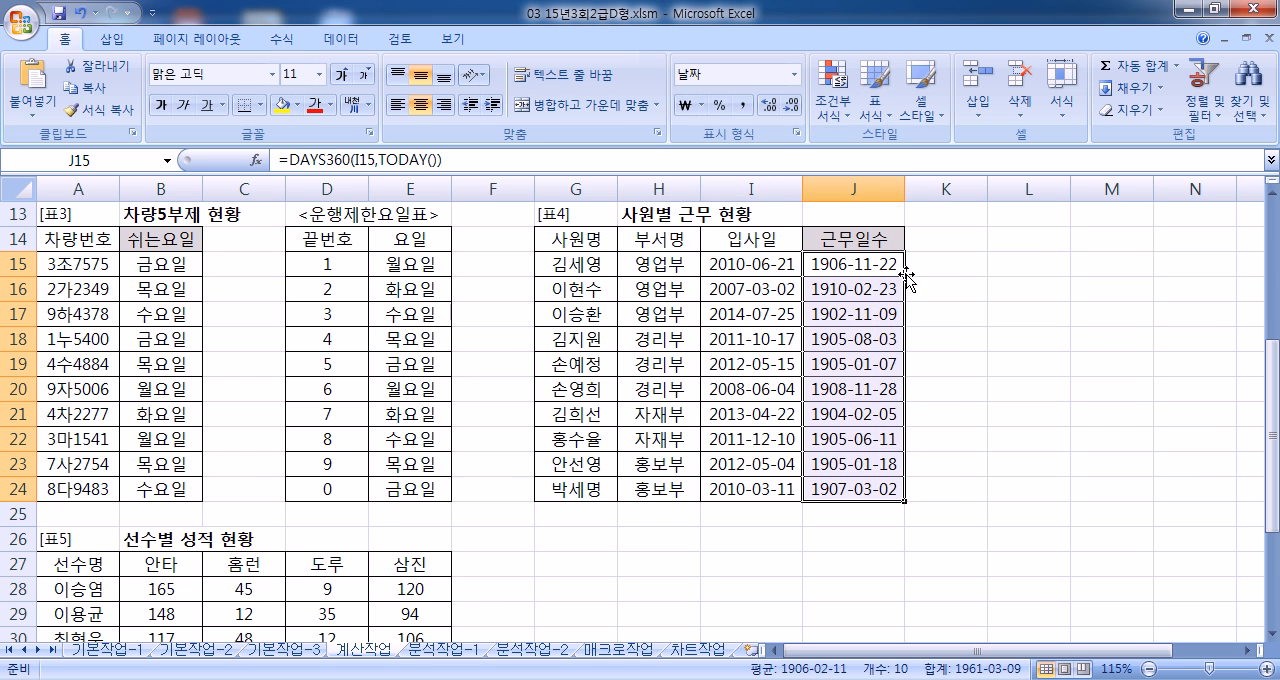
left_click(744, 104)
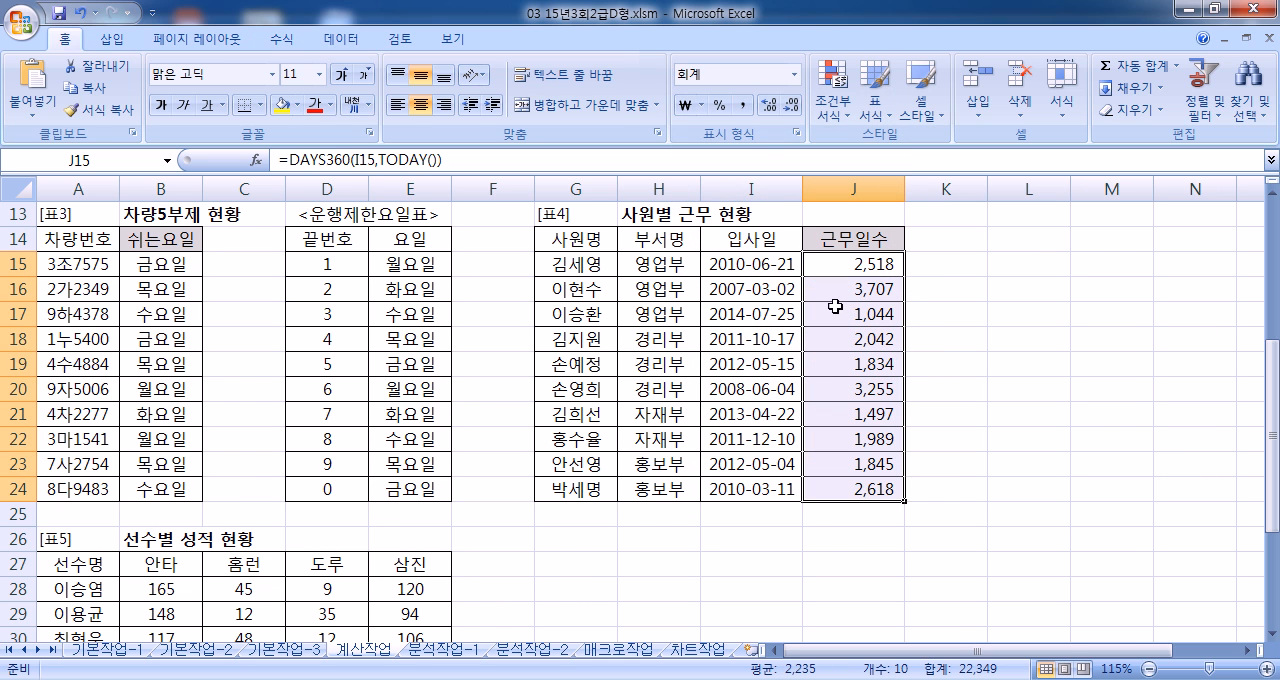
Step: Undo the comma style and short date format changes on J15:J24
key("ctrl+z")
key("ctrl+z")
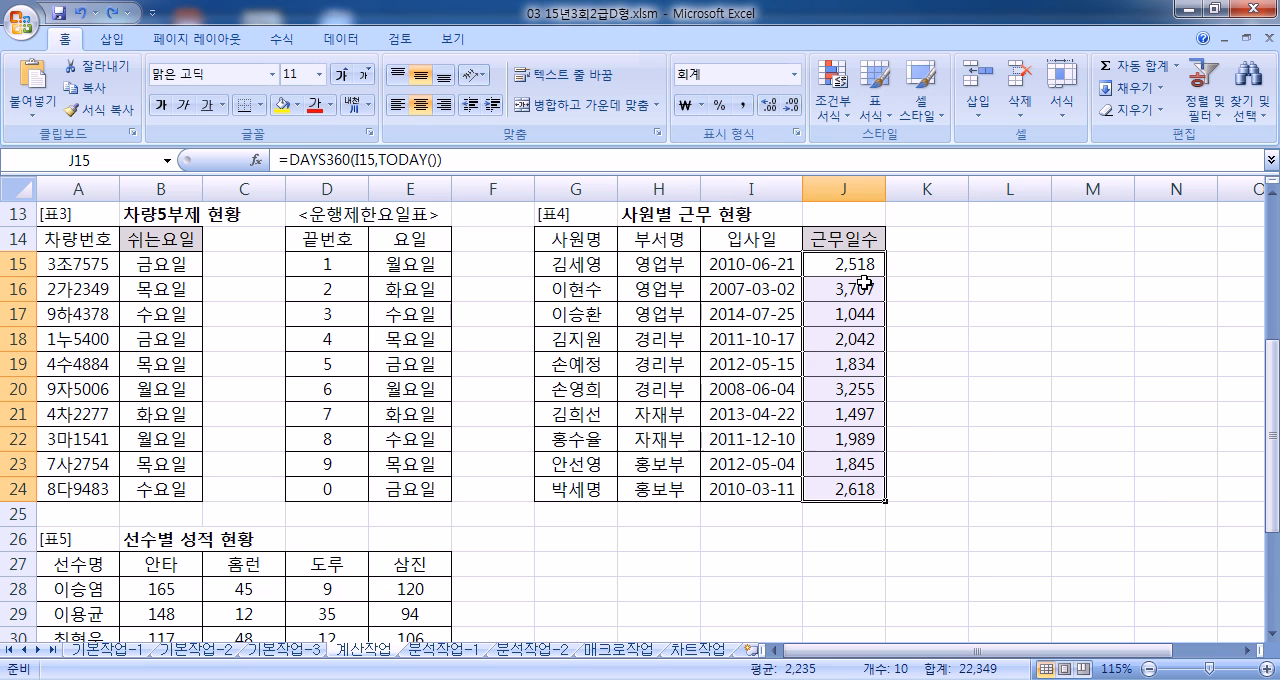
left_click(834, 262)
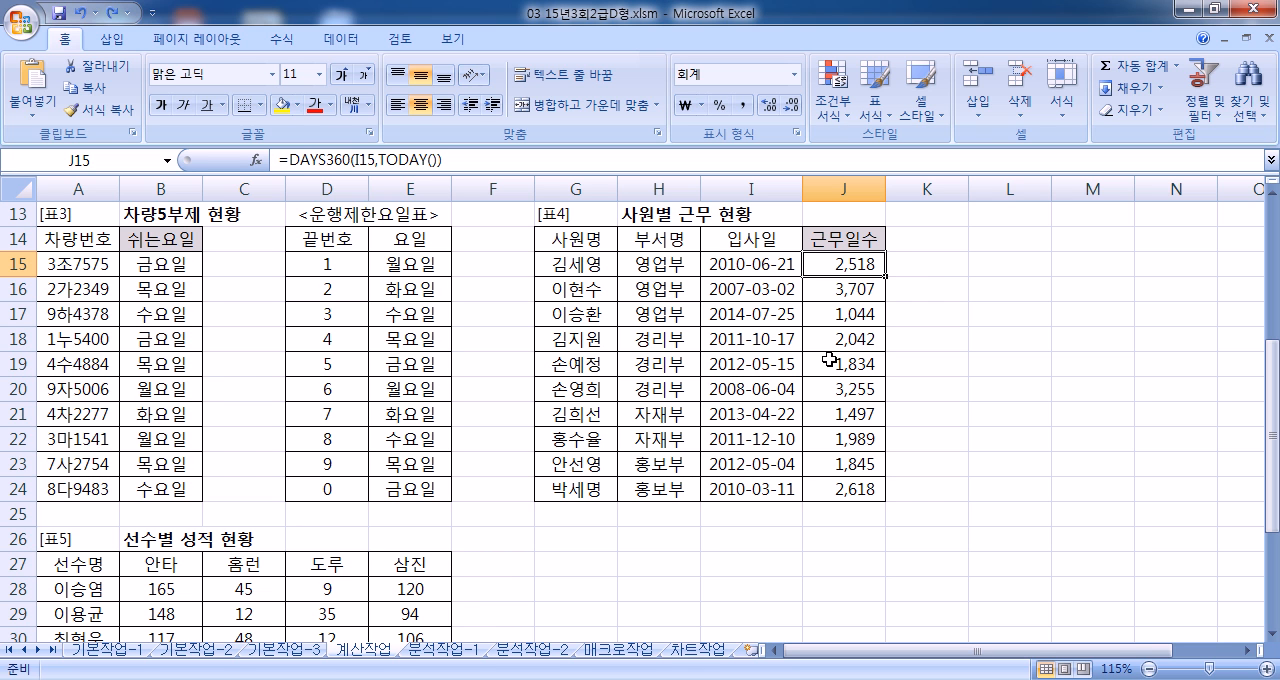
Step: Examine the player records in 표5, including the average strikeouts cell E37 and the home run values in C28:C36
scroll(829, 360, "down", 6)
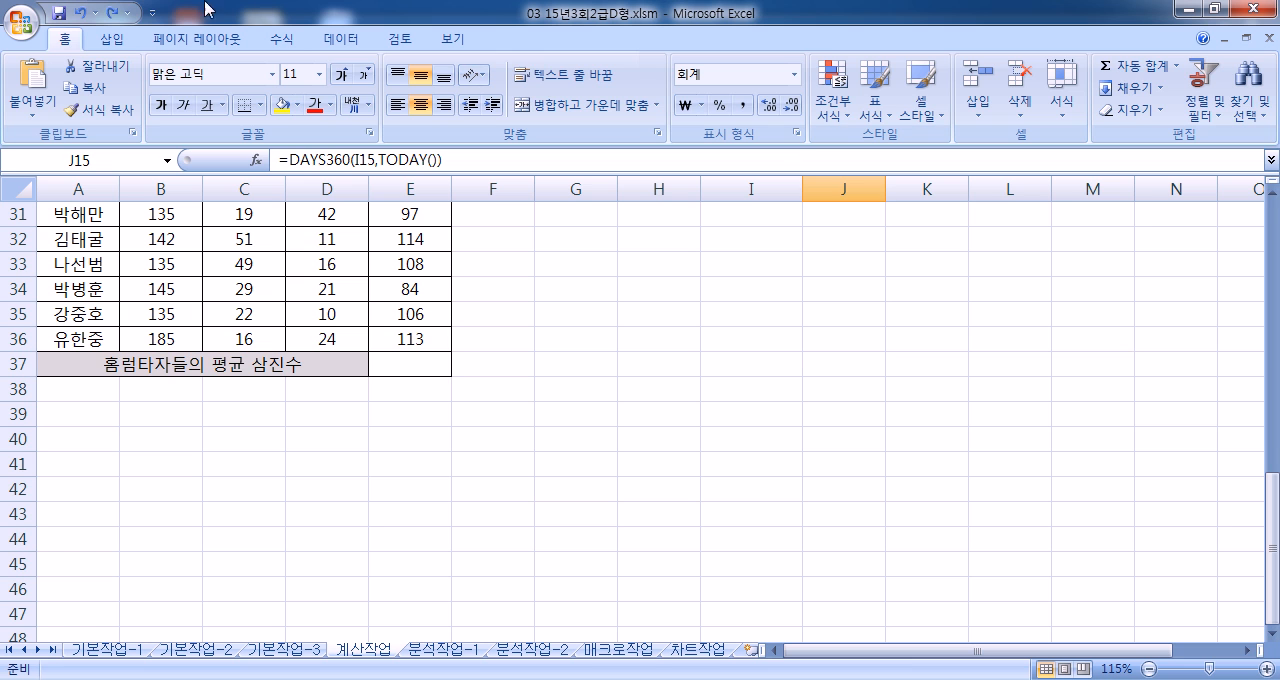
double_click(65, 38)
left_click(512, 300)
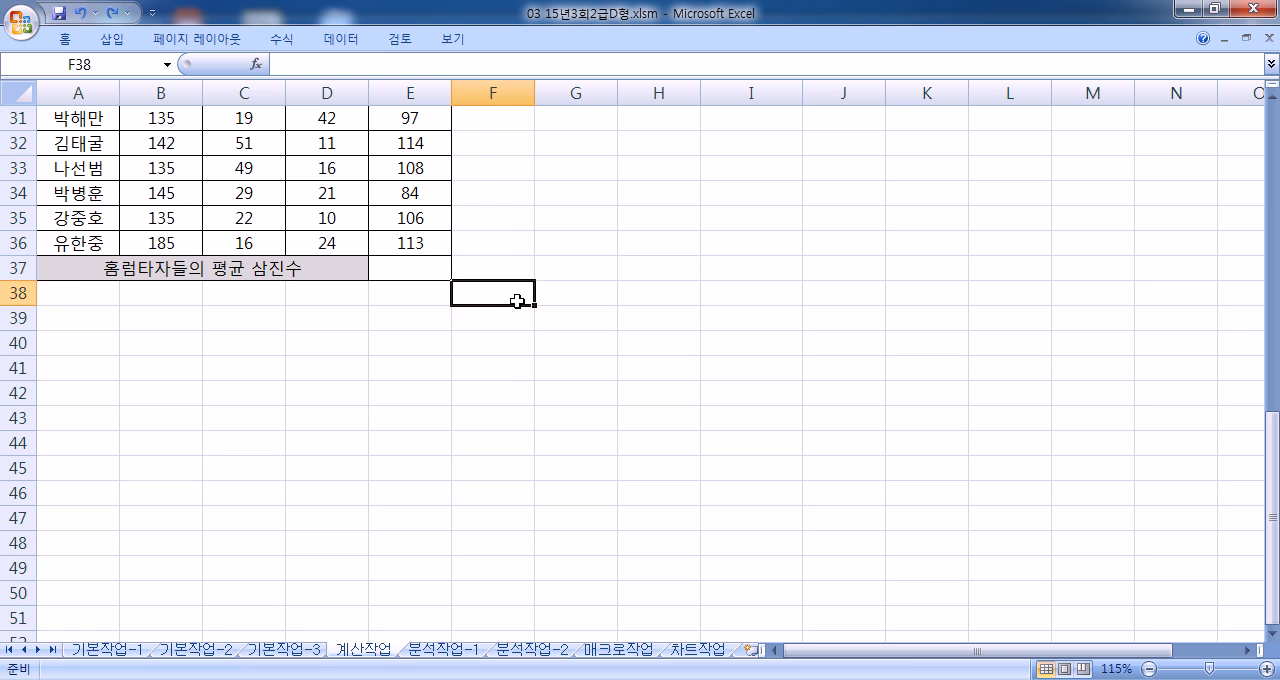
scroll(515, 305, "up", 4)
scroll(518, 305, "down", 2)
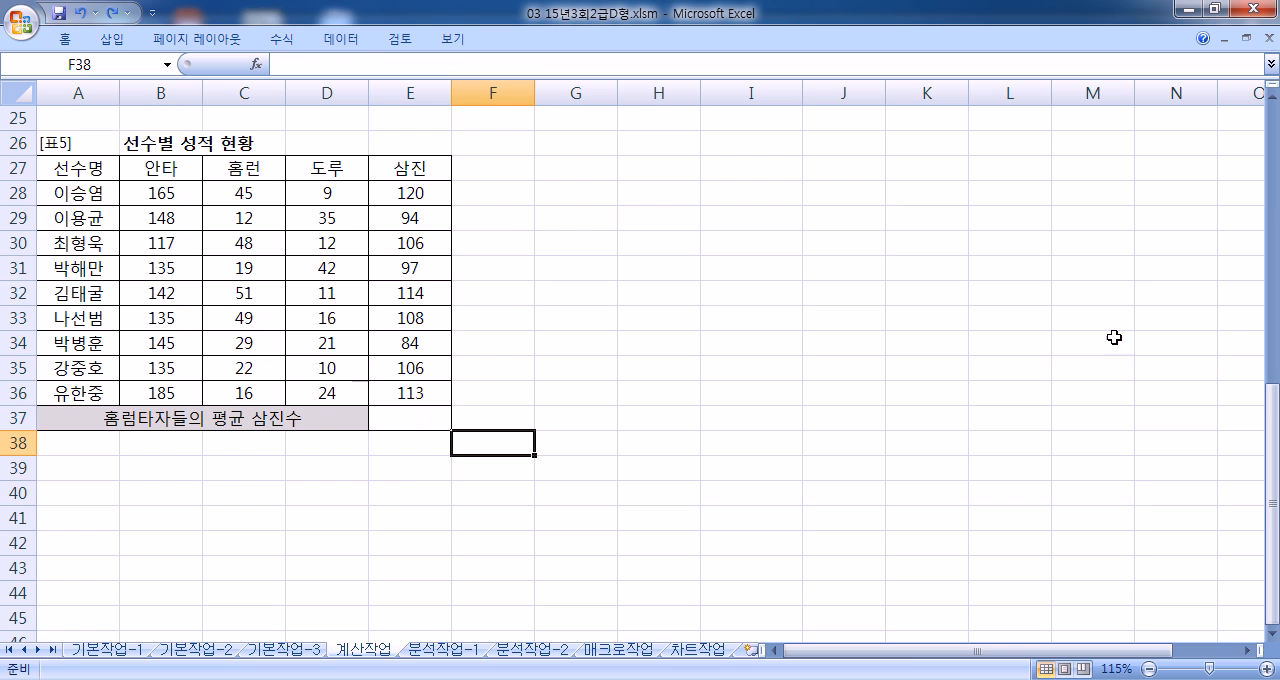
left_click_drag(1272, 504, 1272, 505)
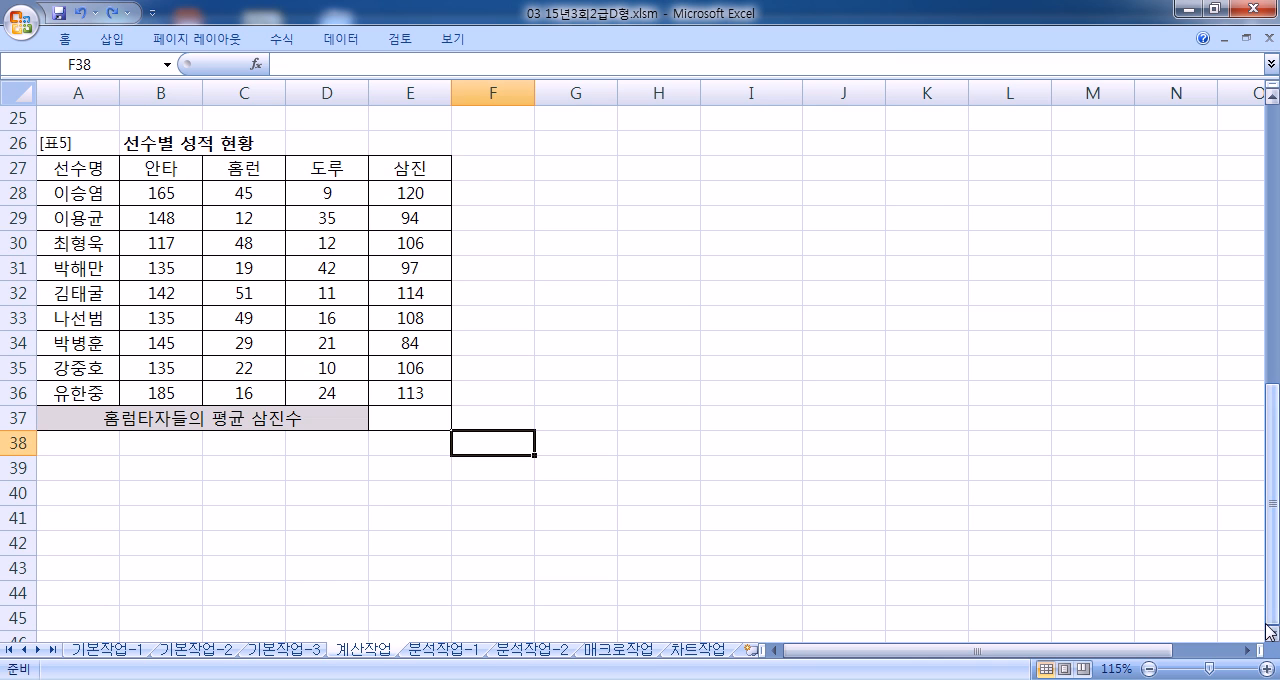
left_click(1272, 633)
left_click(380, 398)
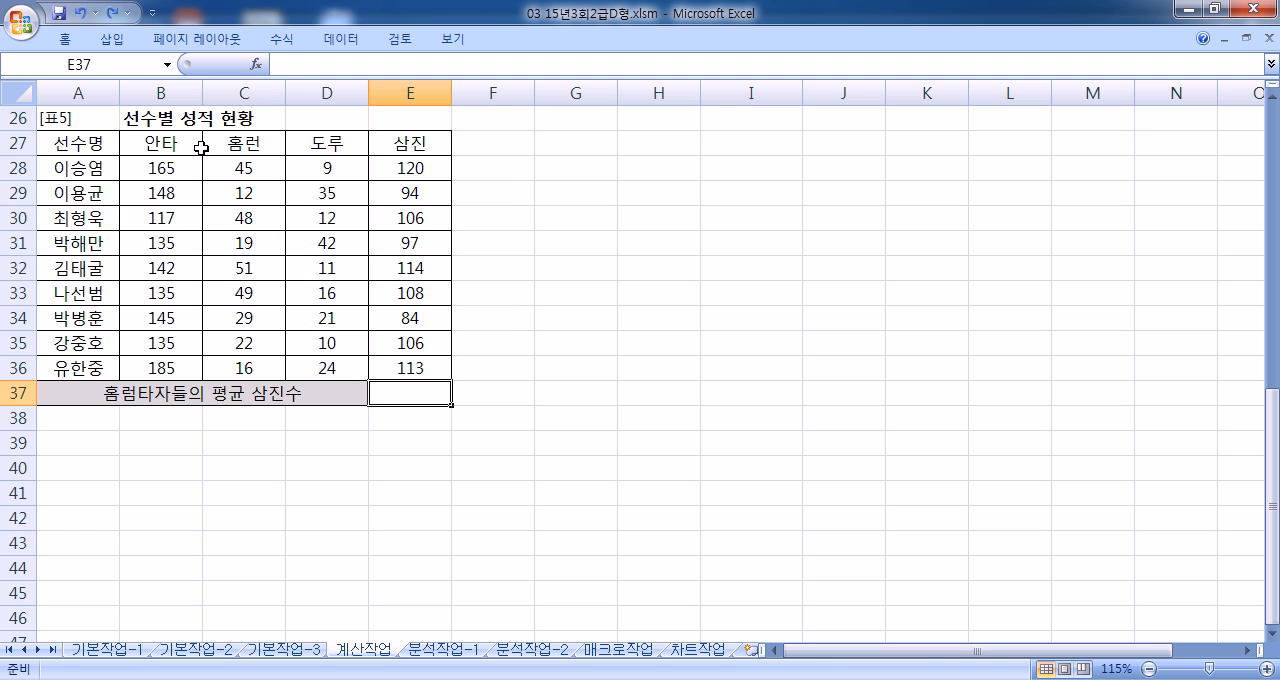
left_click_drag(262, 166, 256, 361)
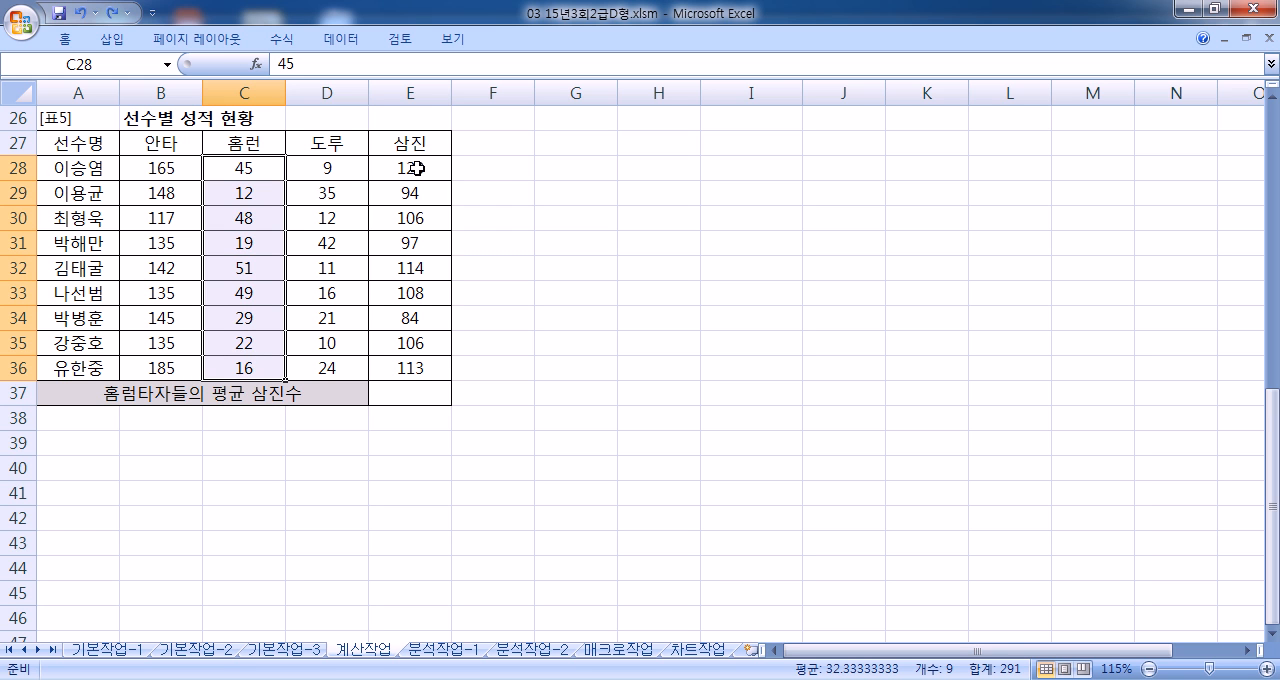
Step: Start an AVERAGEIF formula in G28 with the home run values C28:C36 as the range
left_click(538, 162)
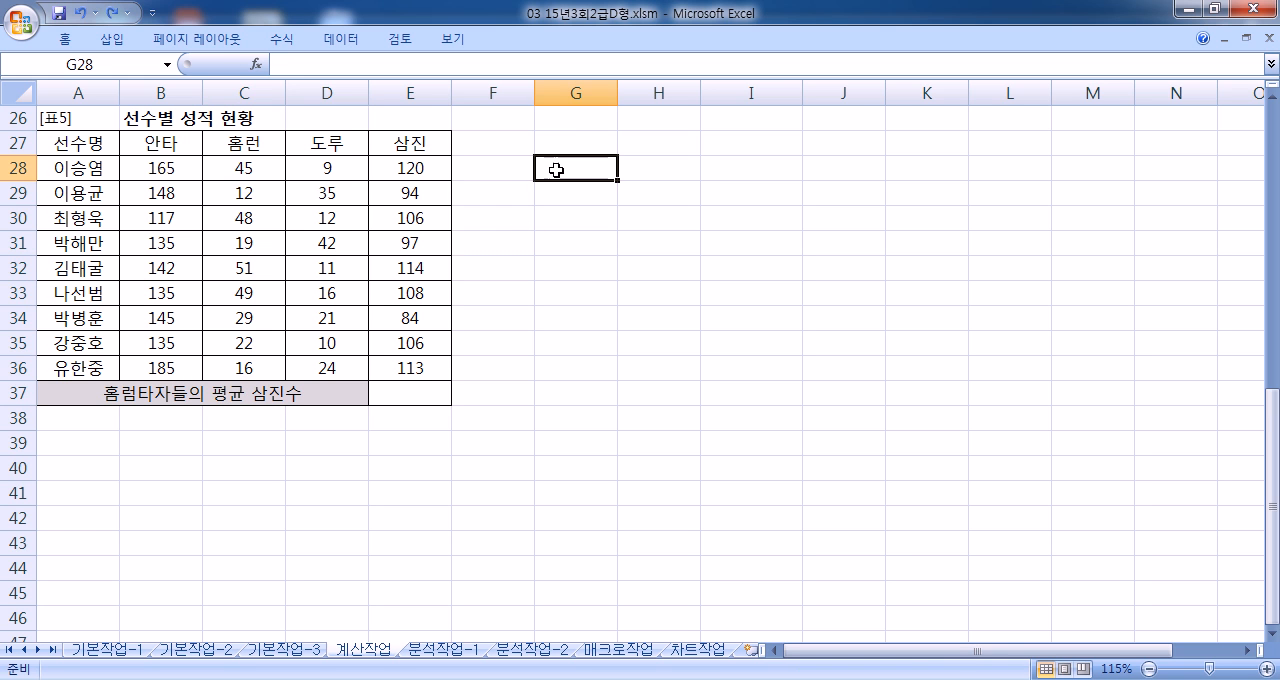
type("=AV")
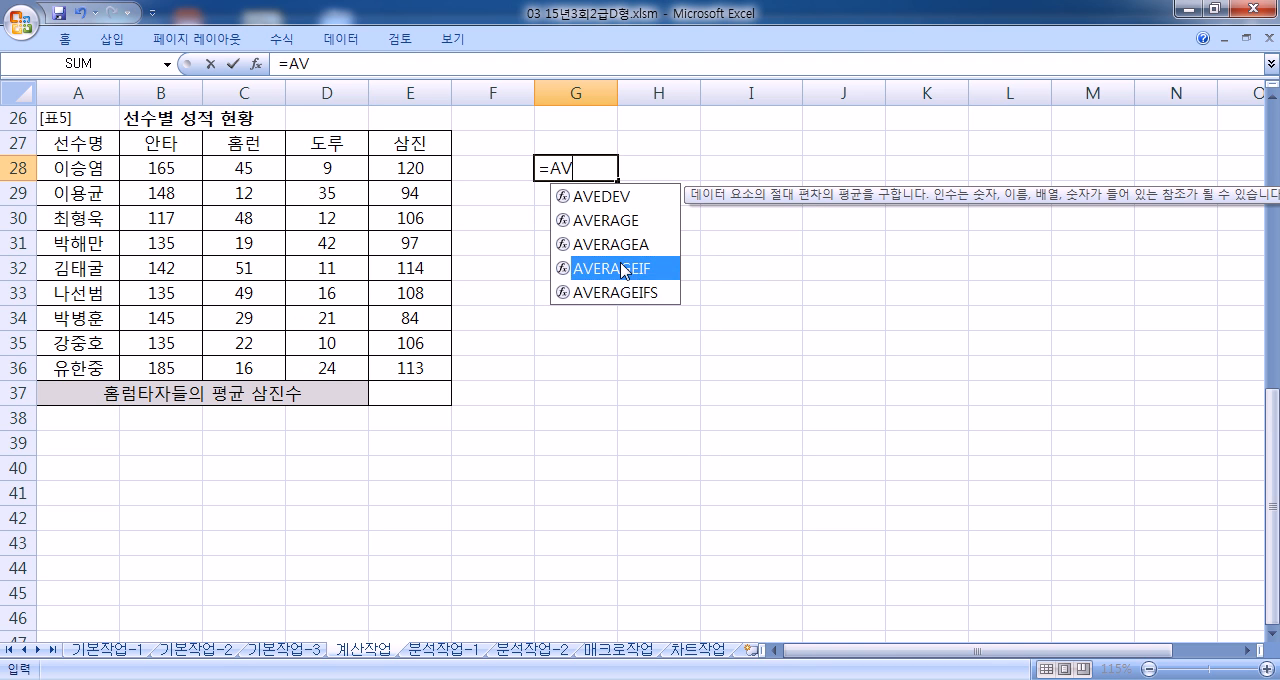
double_click(622, 268)
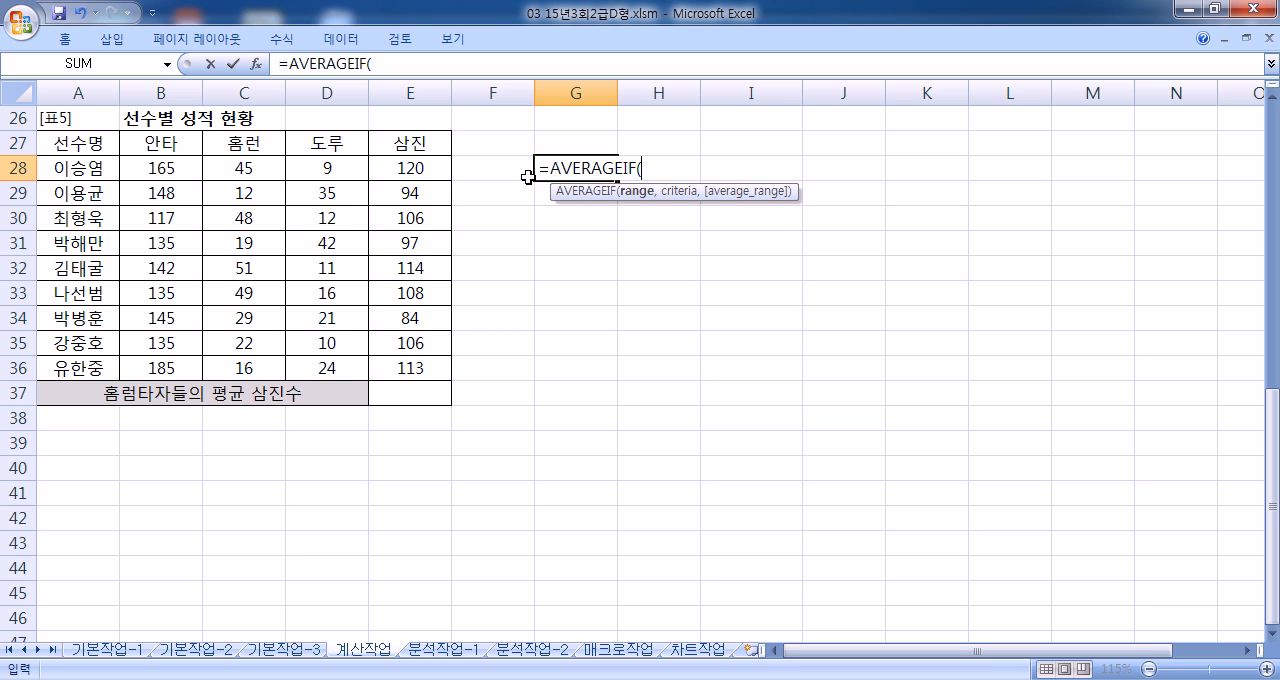
left_click_drag(257, 170, 252, 370)
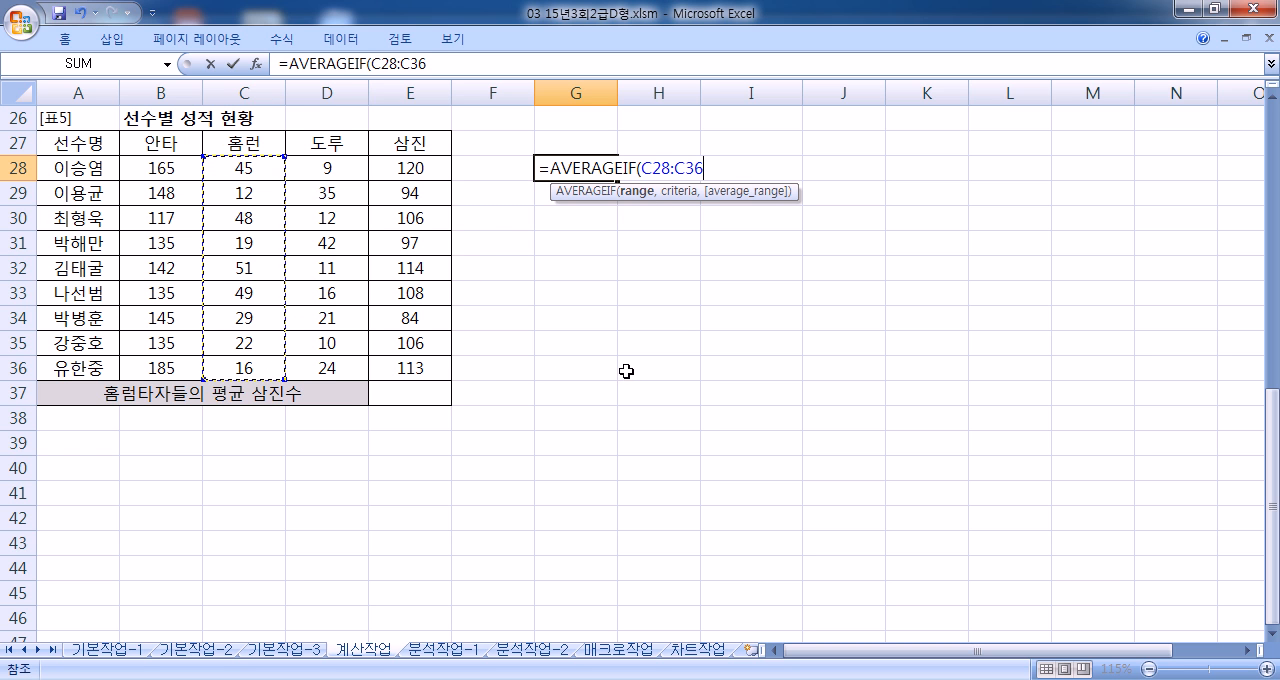
Step: Complete the G28 formula with the criterion ">=40" and the average range E28:E36
type(",\"")
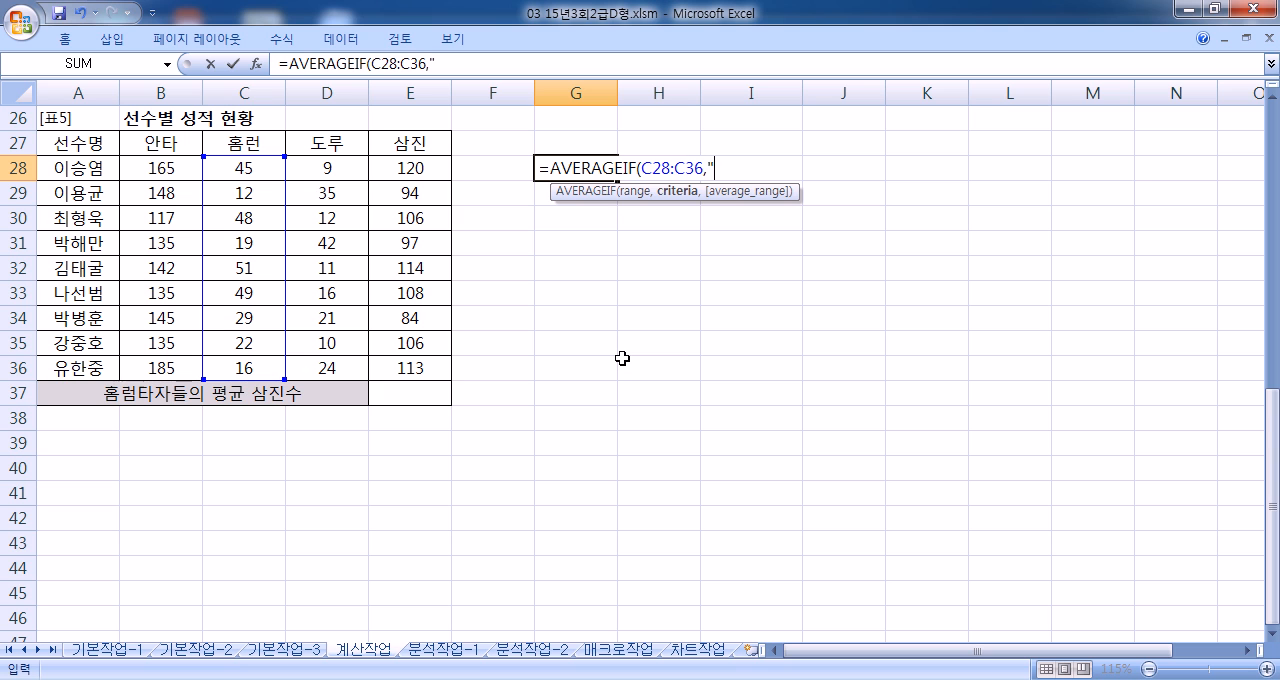
type(">=40\"")
type(",")
left_click_drag(414, 166, 430, 366)
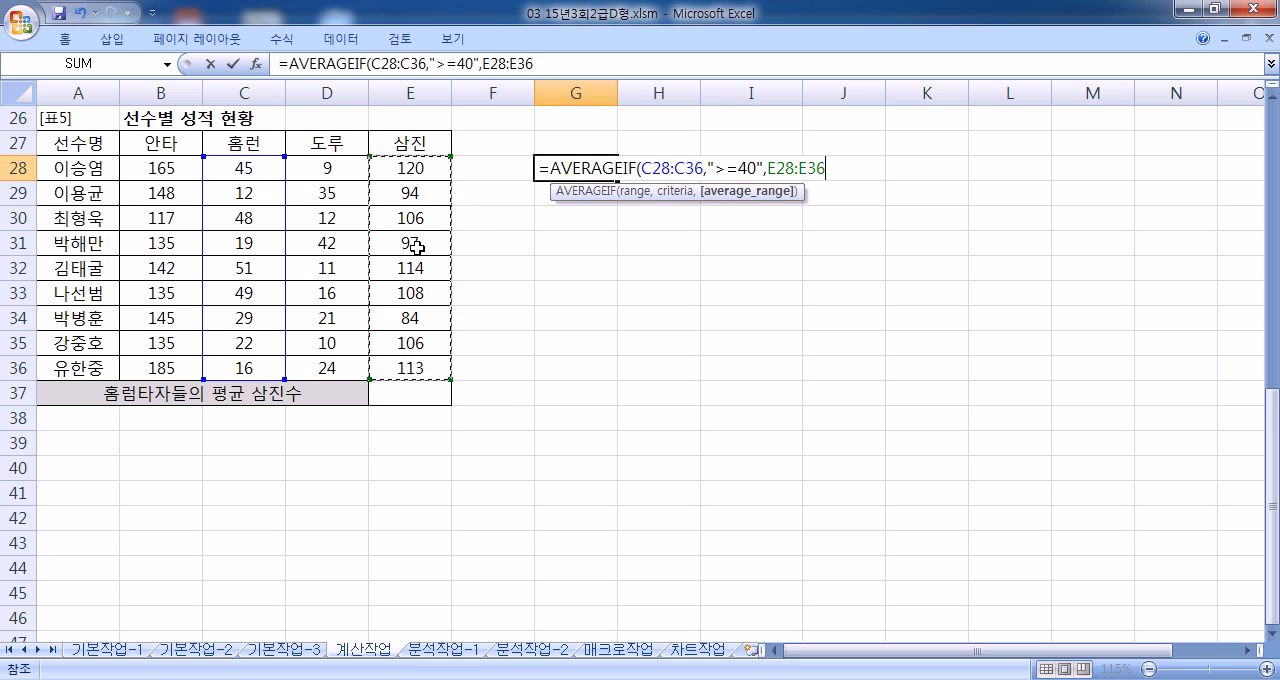
key("Return")
left_click(597, 167)
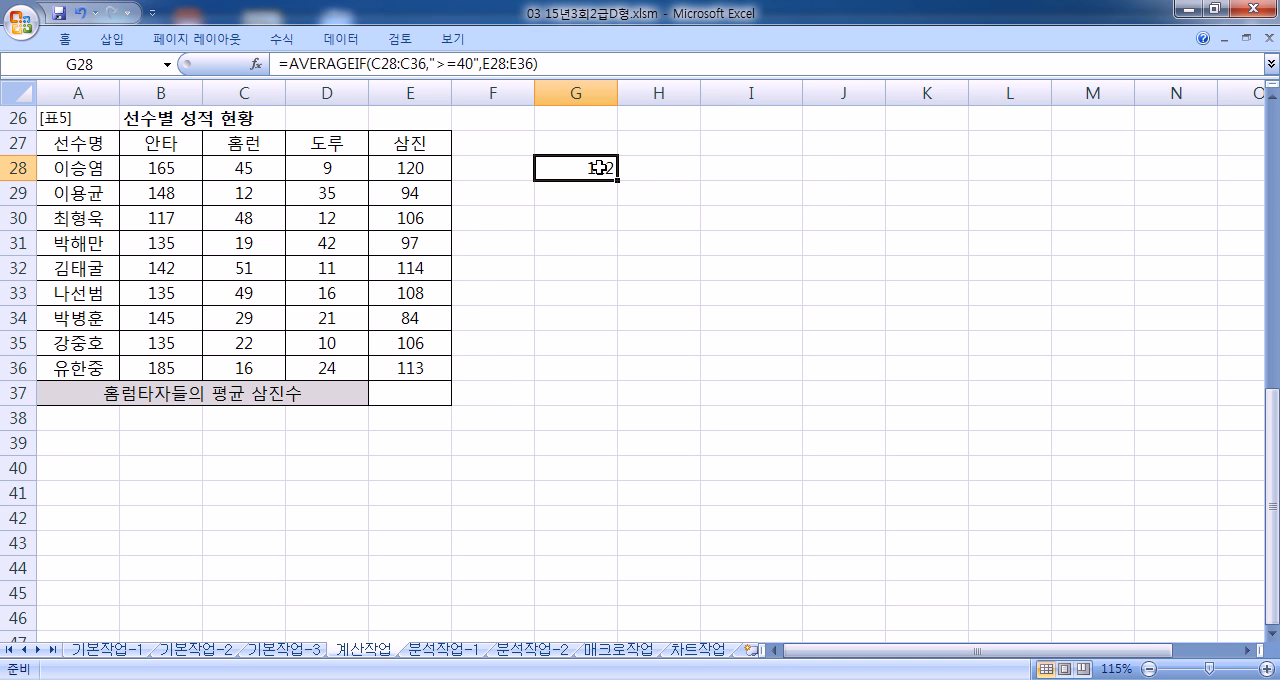
Step: Copy the formula text from G28 into E37, giving =AVERAGEIF(C28:C36,">=40",E28:E36)
double_click(597, 167)
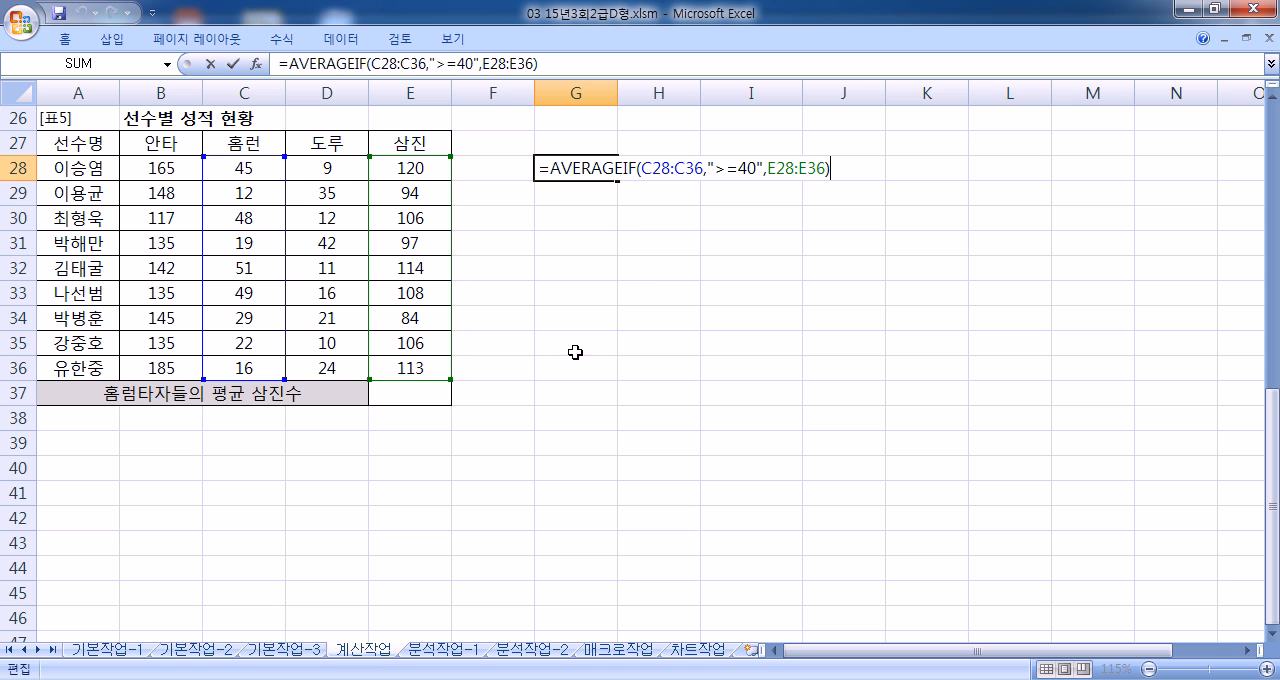
left_click_drag(550, 160, 898, 152)
key("ctrl+c")
key("Escape")
left_click(409, 393)
type("=")
key("ctrl+v")
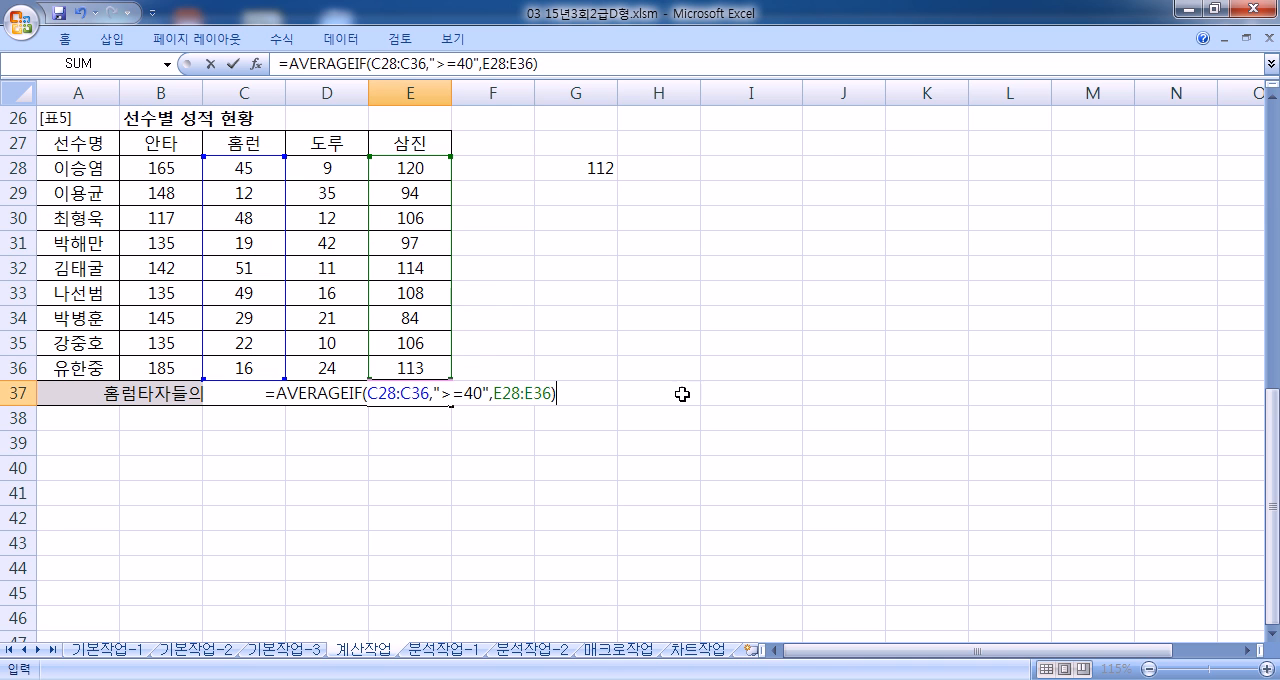
key("Return")
left_click(410, 394)
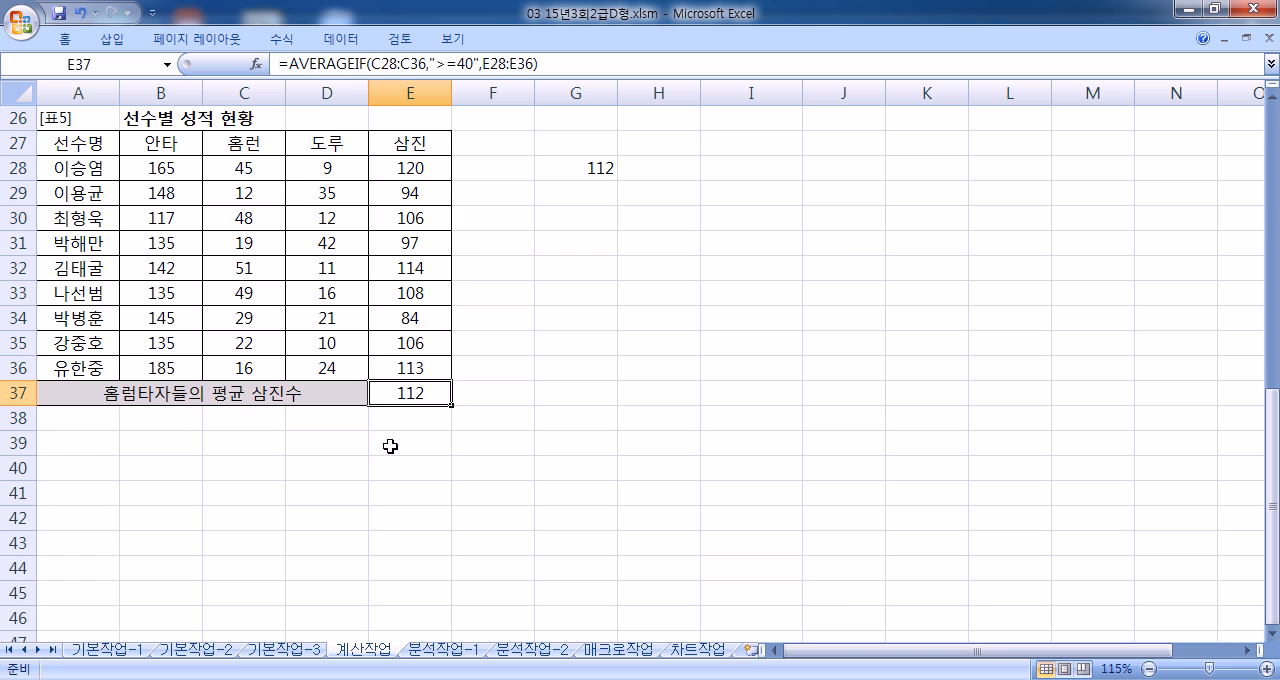
Step: Open the 분석작업-1 sheet and examine its discount rates in B20:C20 and the total sales formulas
left_click(418, 650)
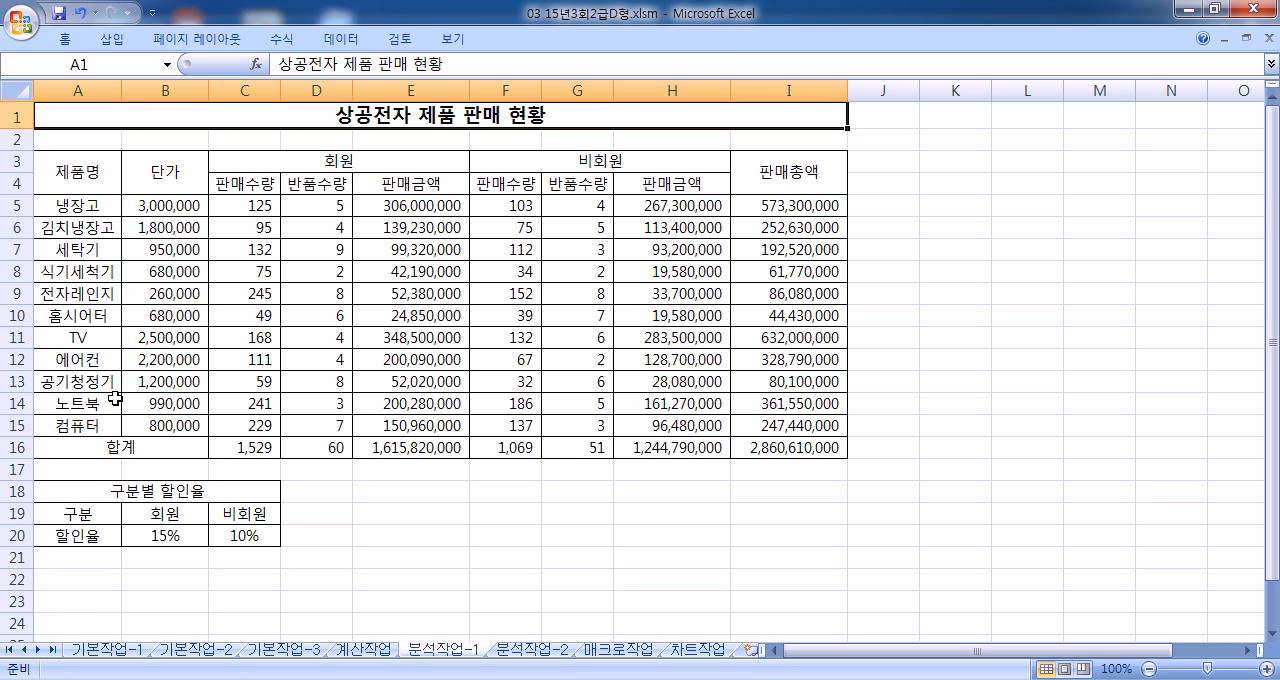
left_click(736, 270)
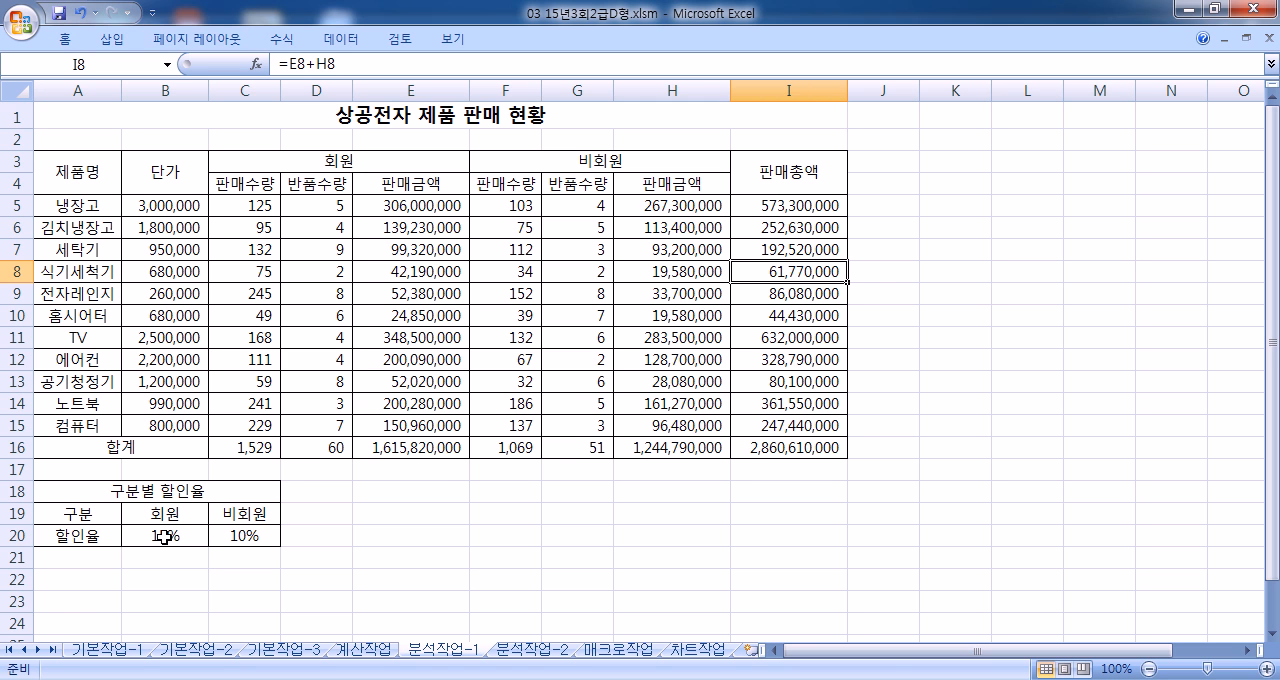
left_click_drag(164, 537, 234, 537)
left_click(232, 293)
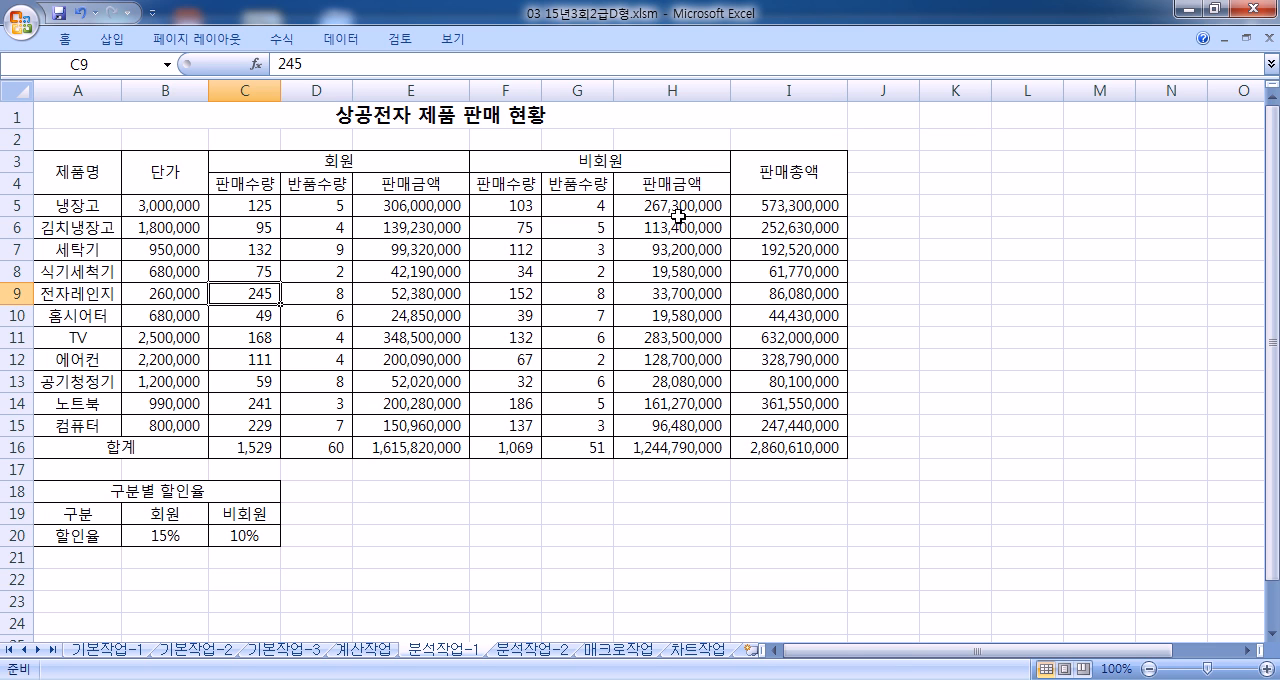
left_click(806, 448)
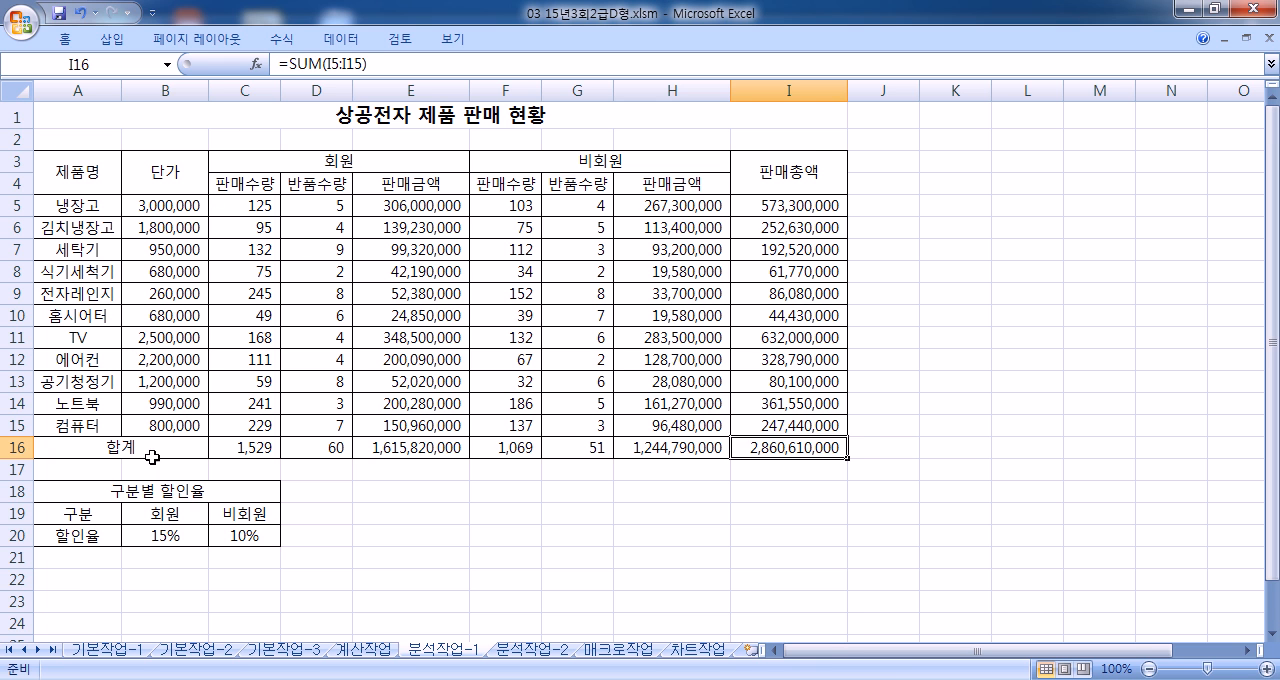
Step: Name the member discount rate cell B20 회원할인율
left_click(157, 534)
scroll(222, 436, "down", 4)
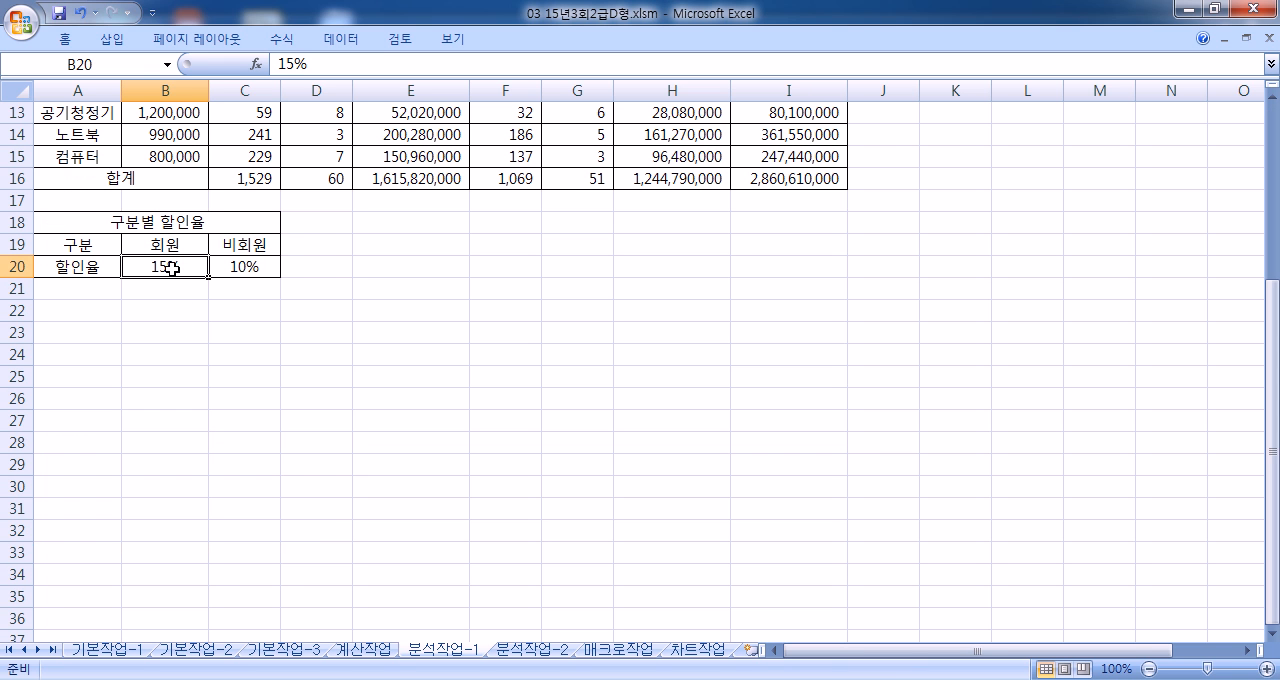
left_click(130, 61)
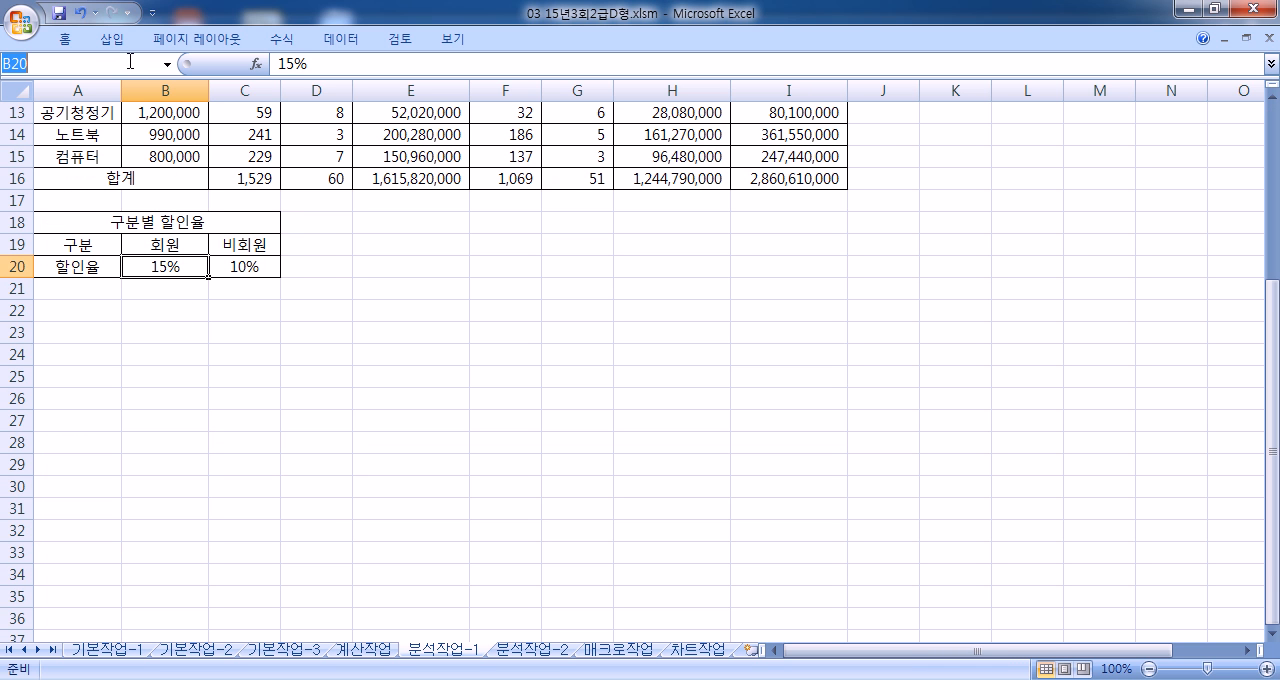
type("GHL")
key("BackSpace")
key("BackSpace")
key("BackSpace")
type("ㅎㅗㅣㅇ")
key("BackSpace")
key("BackSpace")
type("회ㅐ우")
key("BackSpace")
key("BackSpace")
key("BackSpace")
type("원할이ㄴ율")
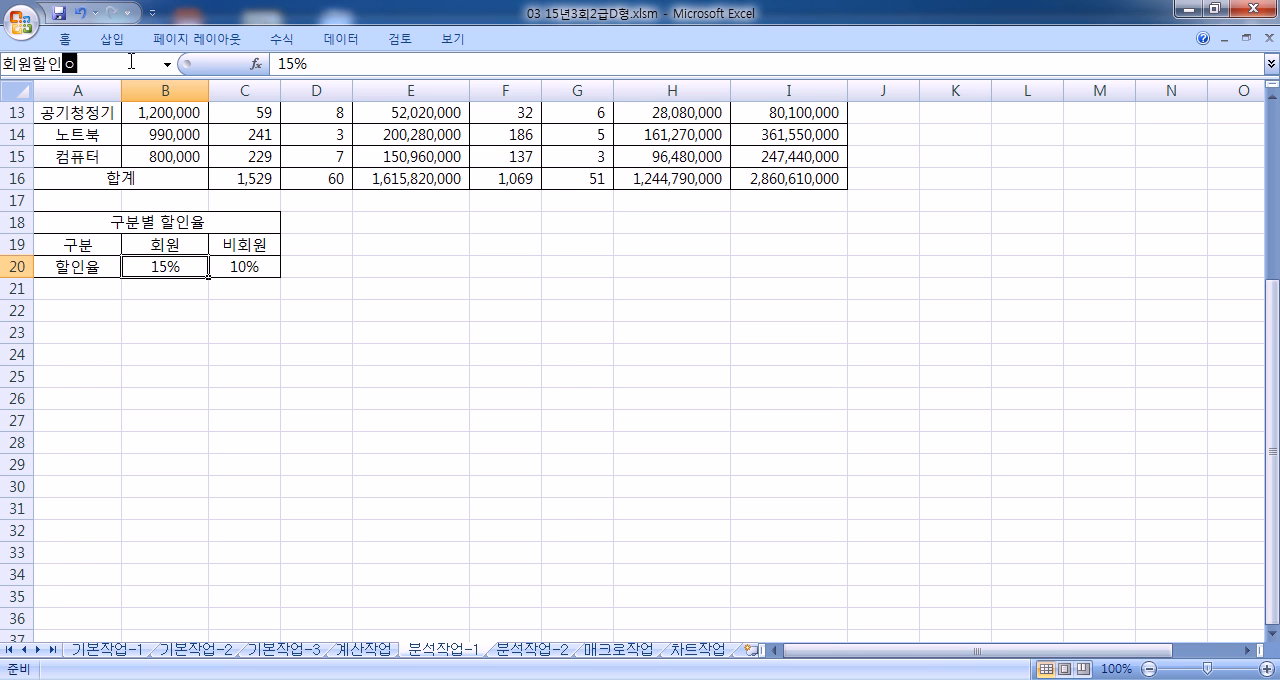
key("Return")
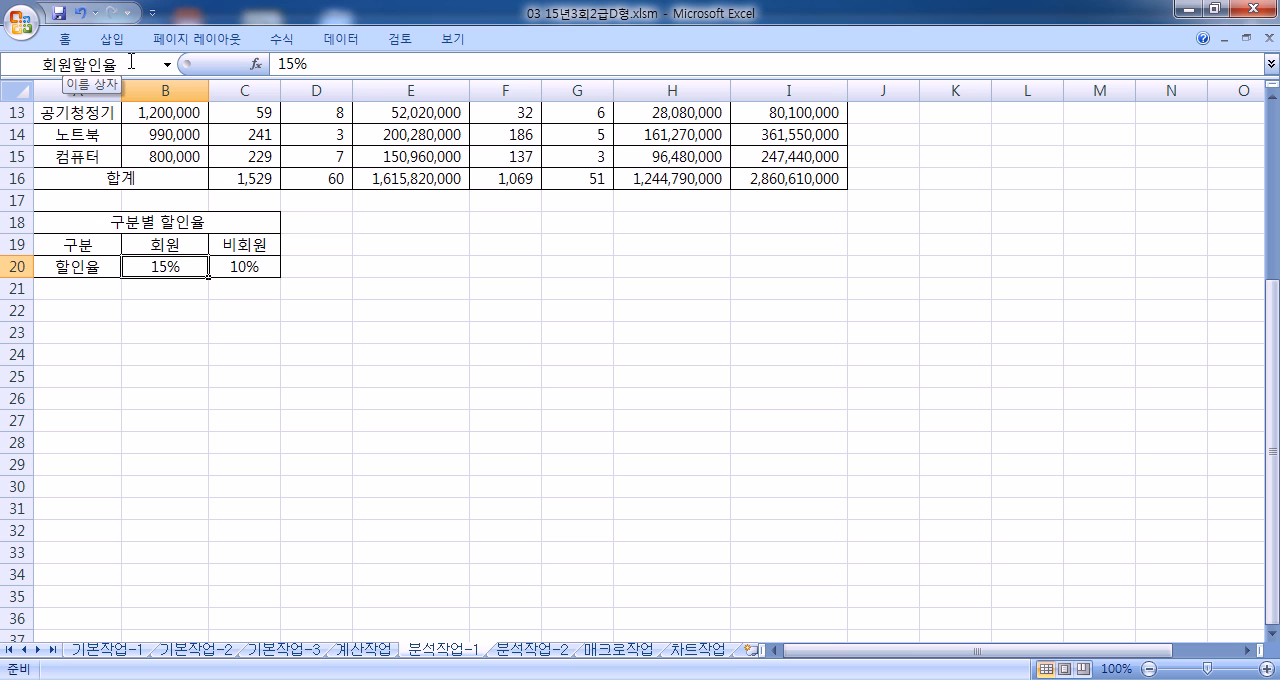
Step: Name the non-member discount rate cell C20 비회원할인율
left_click(239, 266)
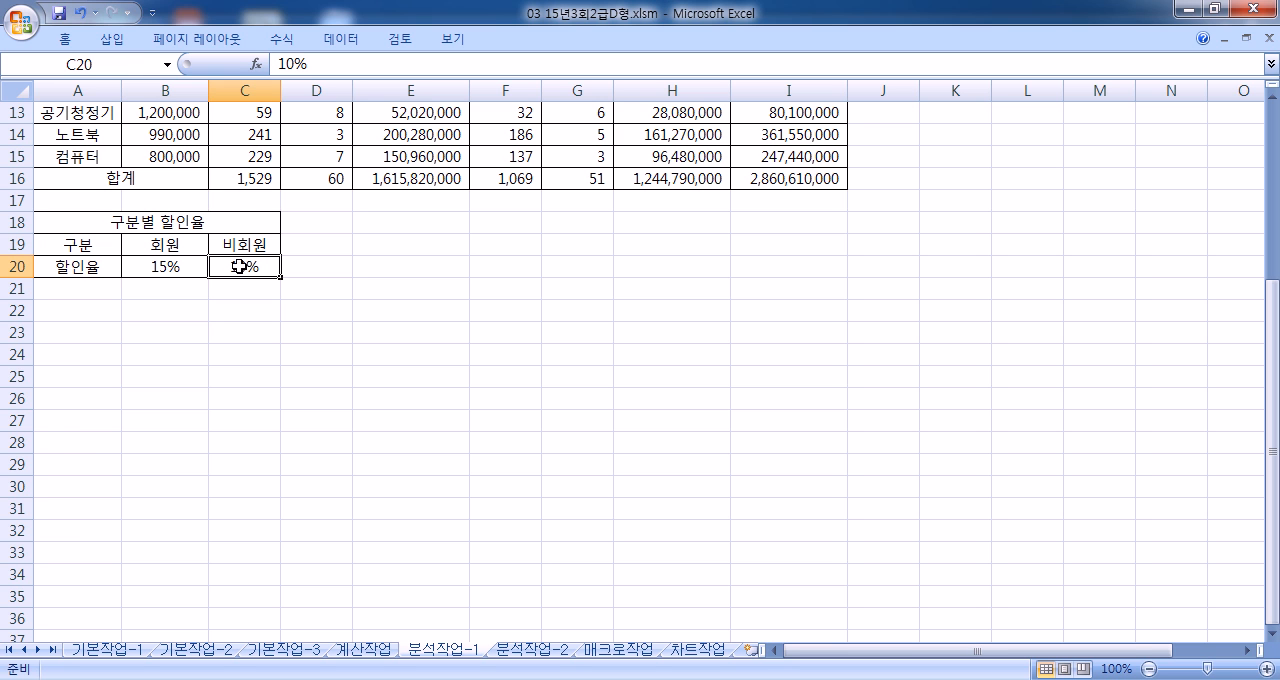
left_click(141, 61)
type("비회원할")
type("인율")
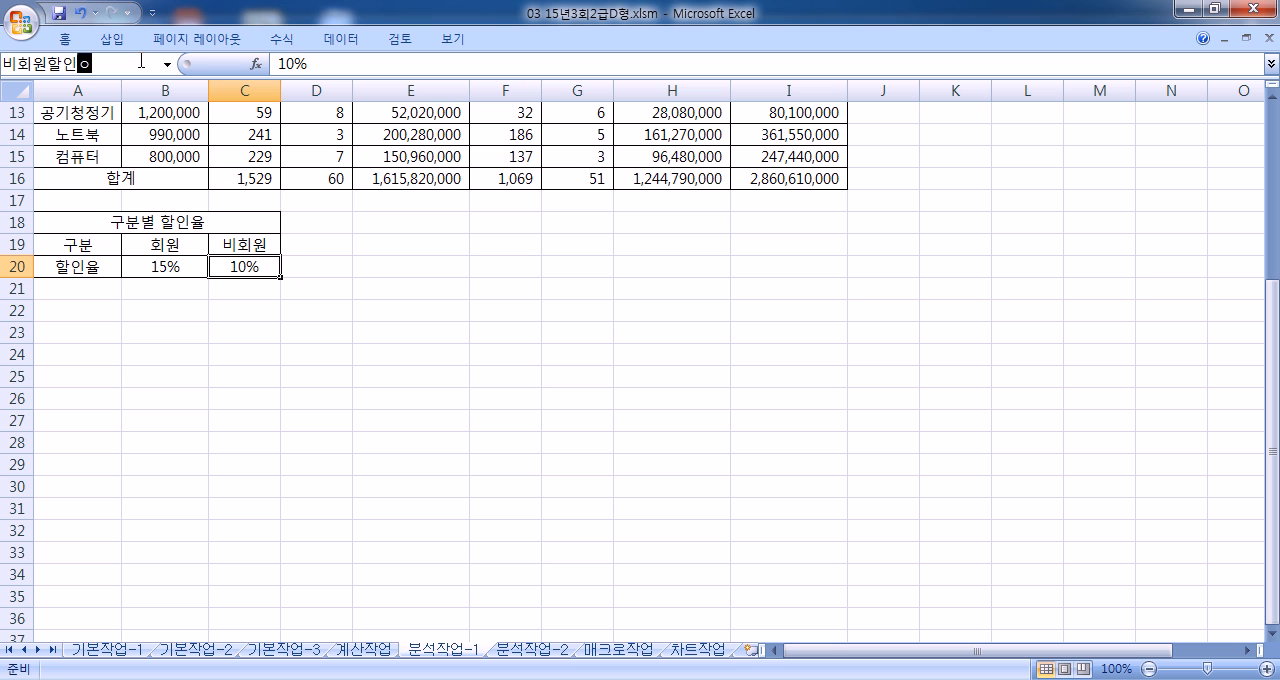
key("Return")
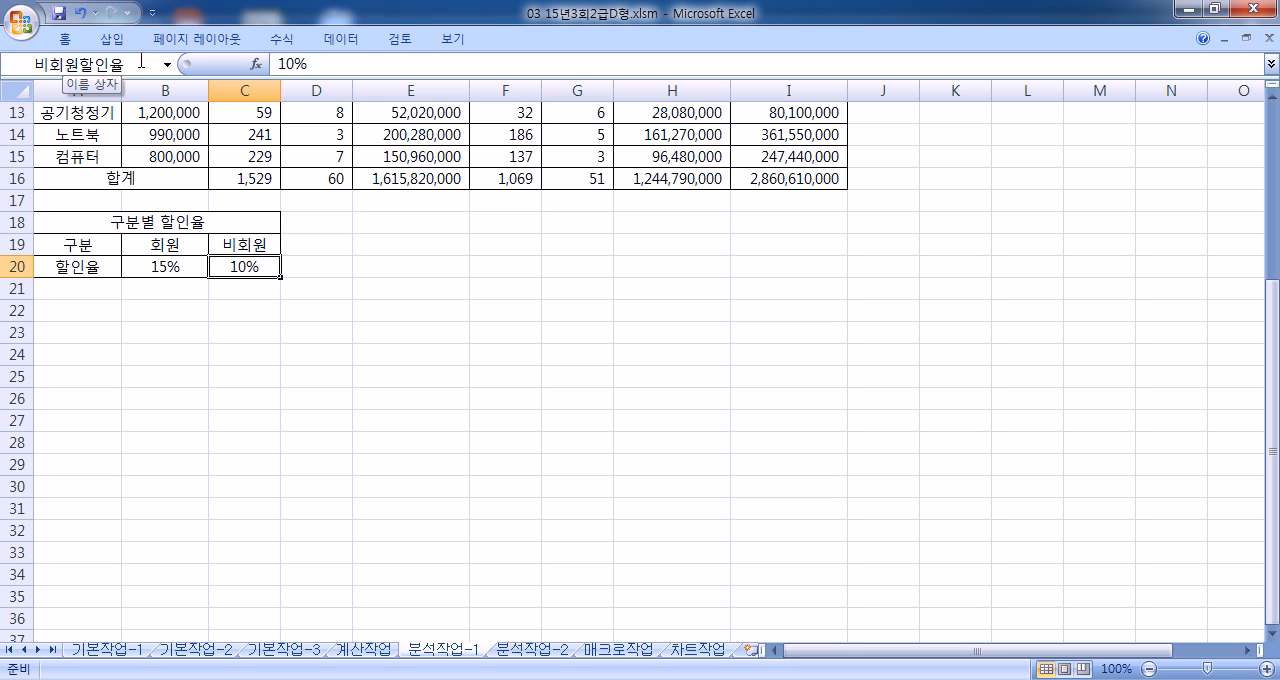
Step: Name the grand total sales cell I16 판매총액총계
left_click(772, 173)
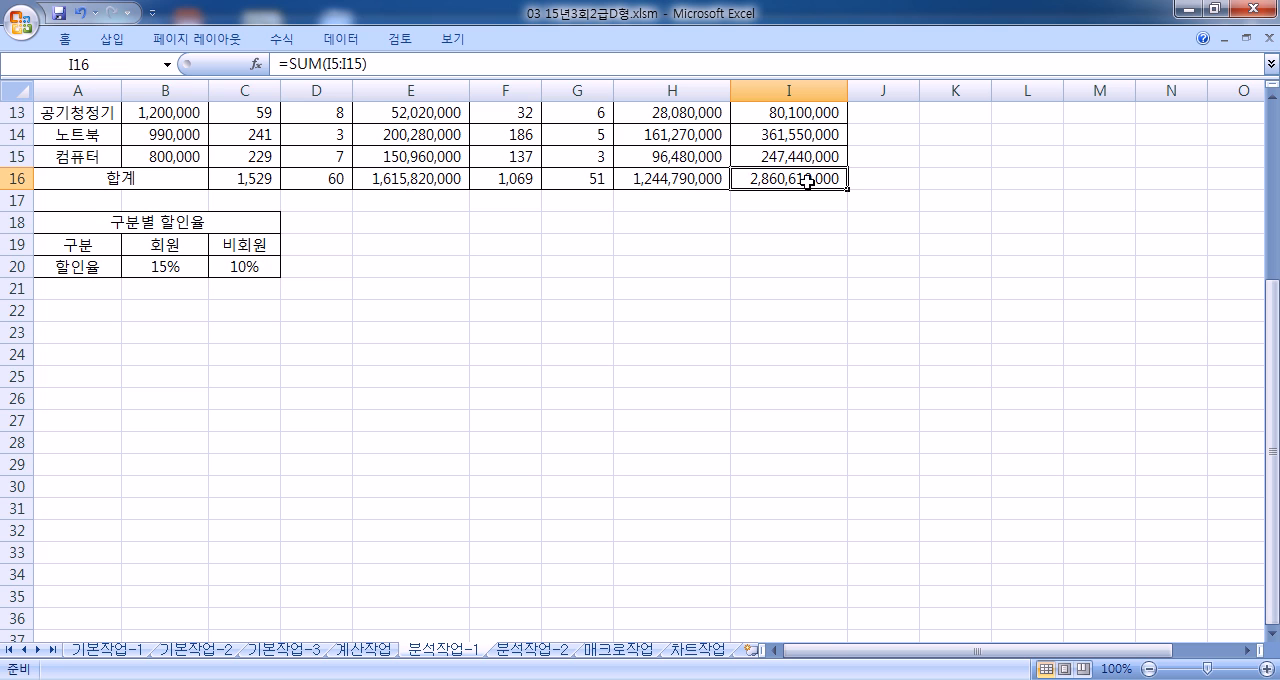
left_click(127, 66)
type("판매총")
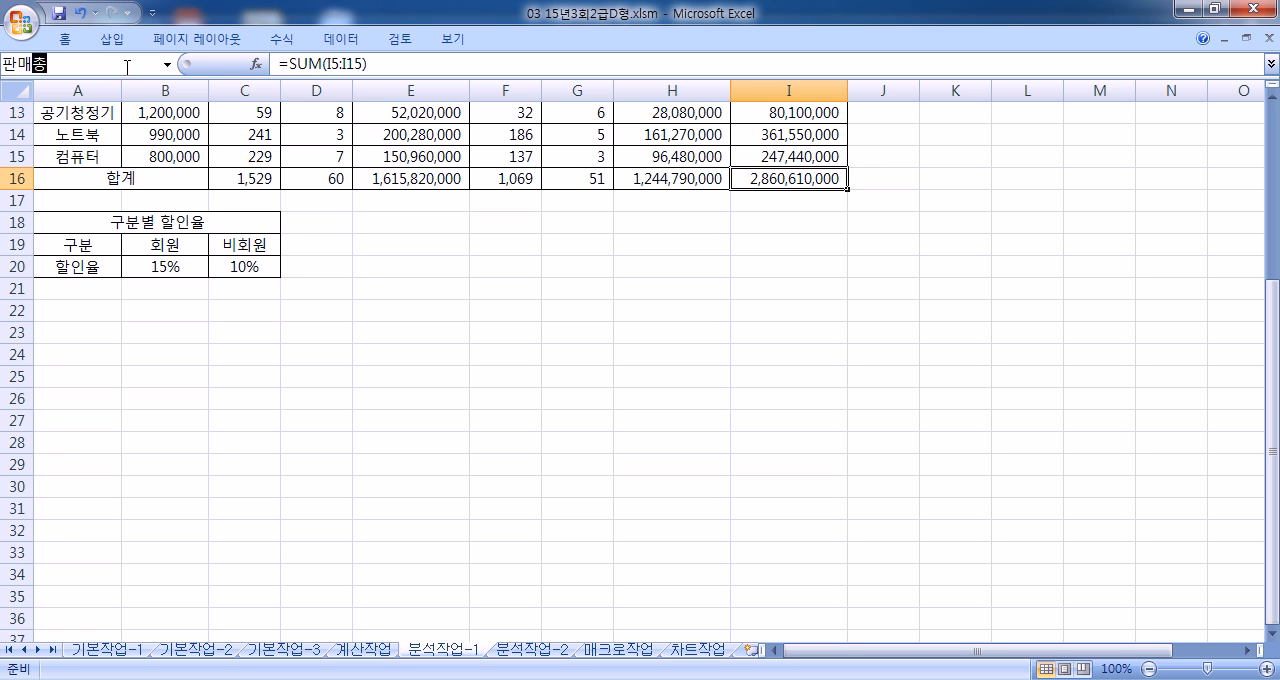
type("액하")
key("BackSpace")
key("BackSpace")
type("ㅎ")
key("BackSpace")
type("총계")
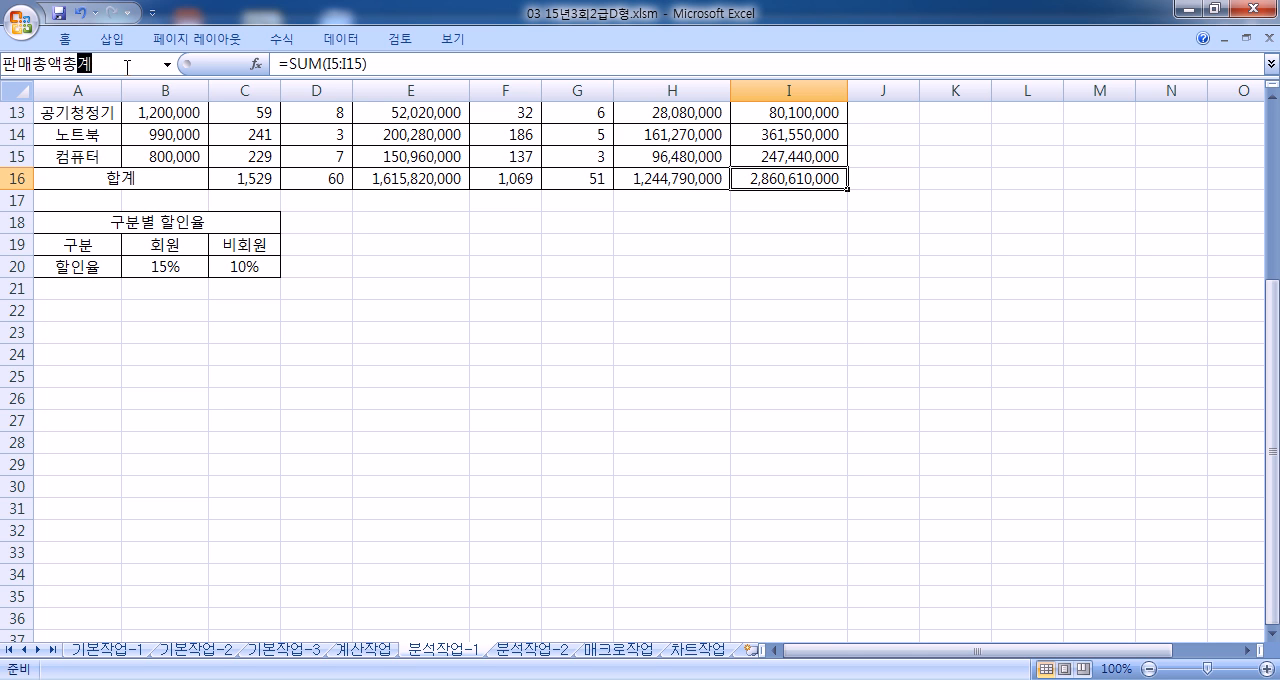
key("Return")
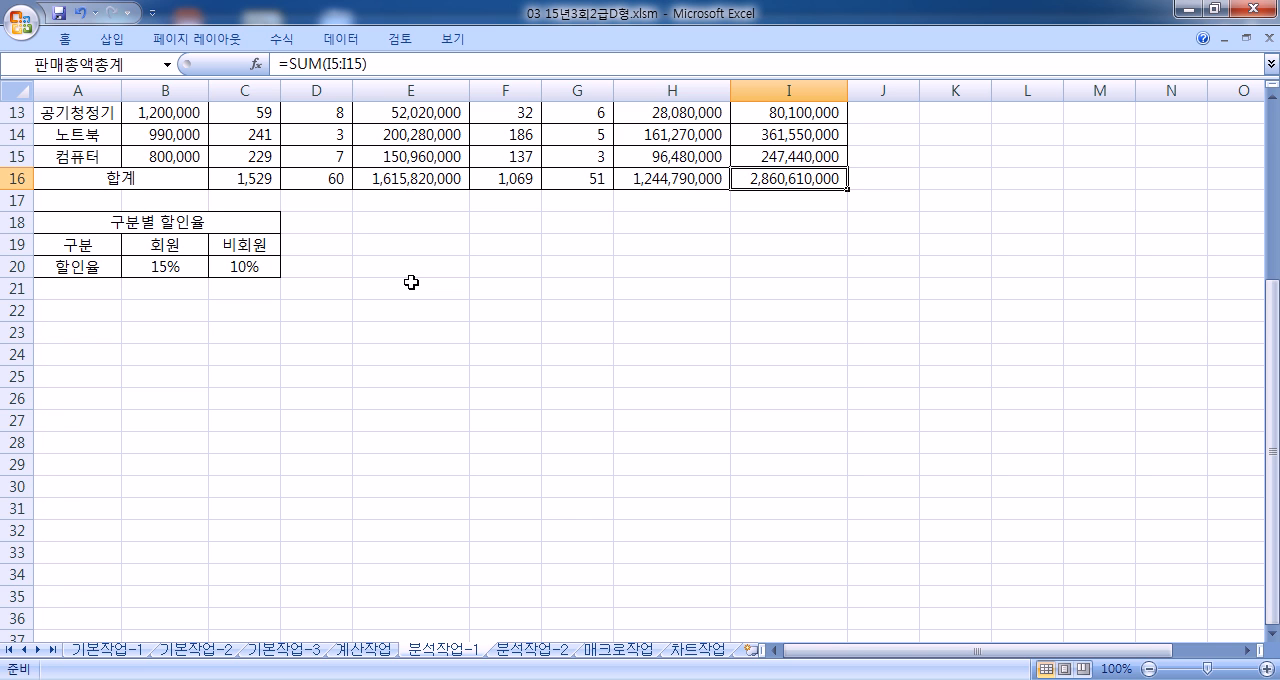
Step: Create a scenario named 할인율인상 in the Scenario Manager with B20:C20 as the changing cells
double_click(65, 38)
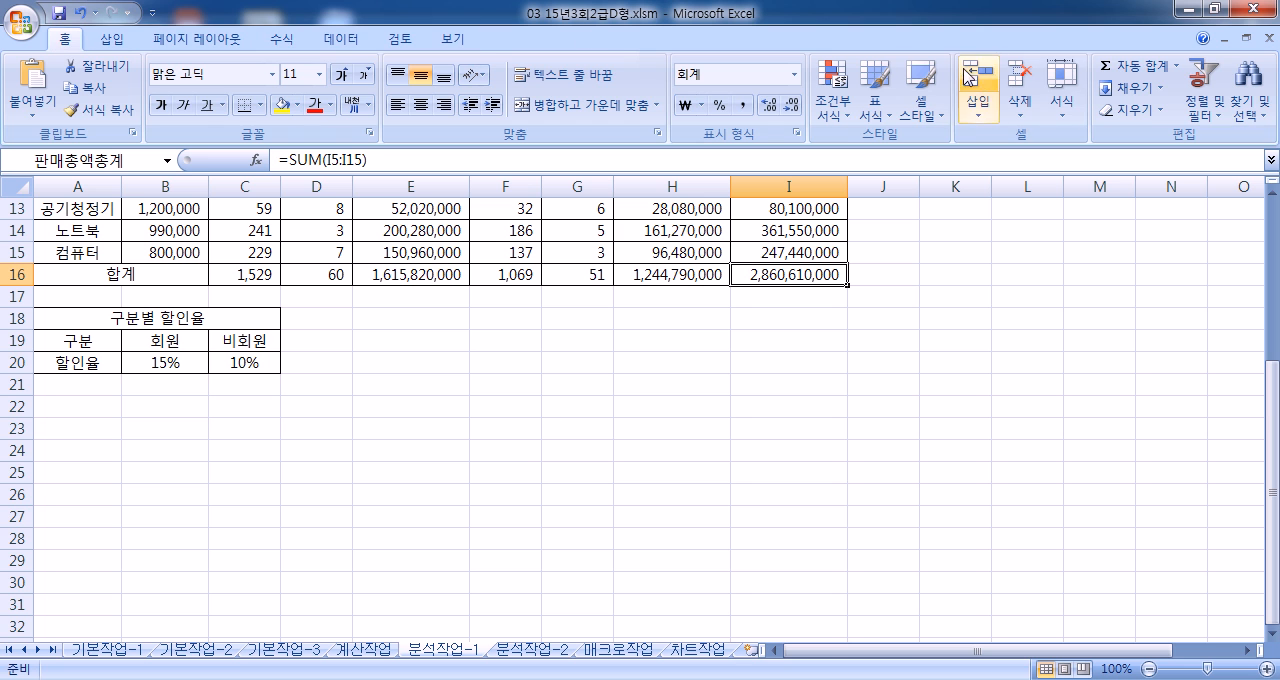
left_click(340, 38)
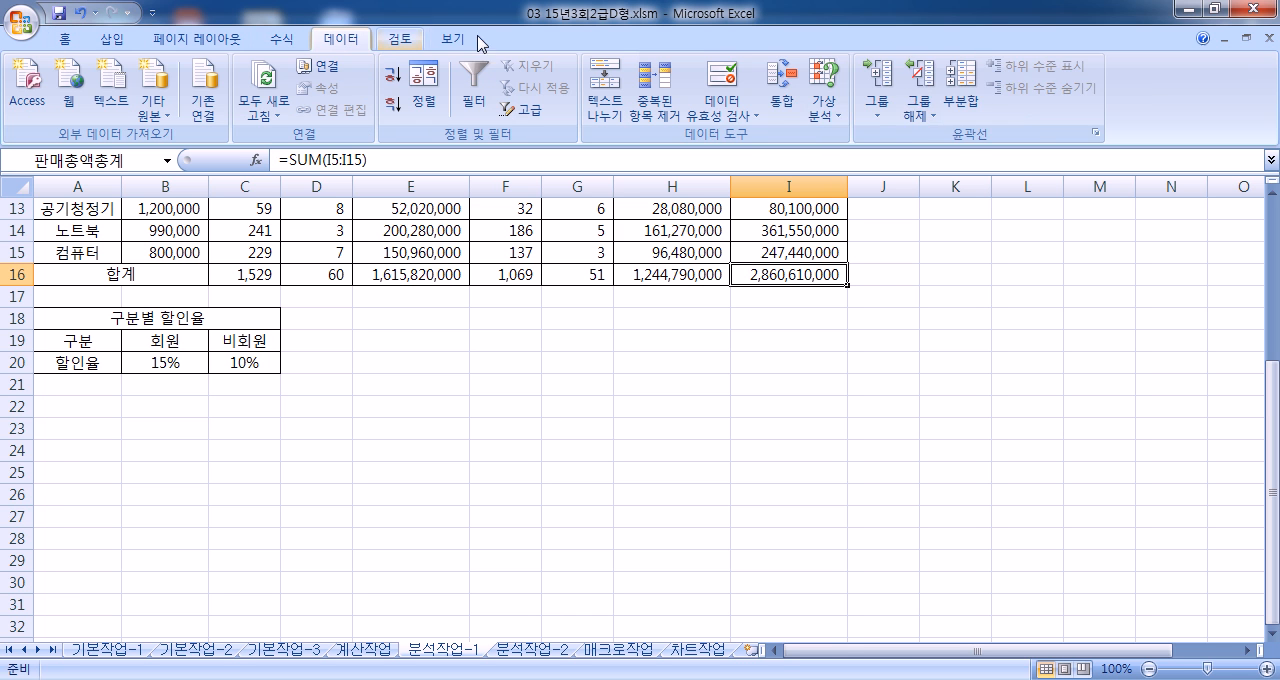
left_click(824, 100)
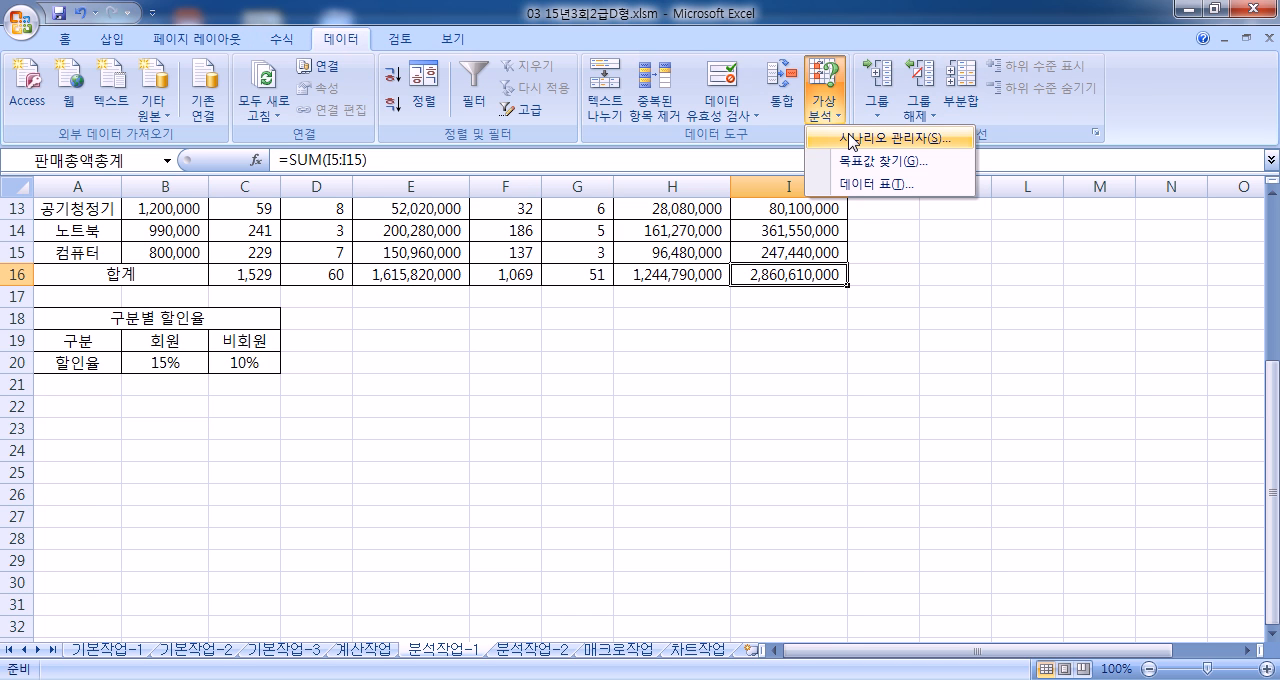
left_click(852, 141)
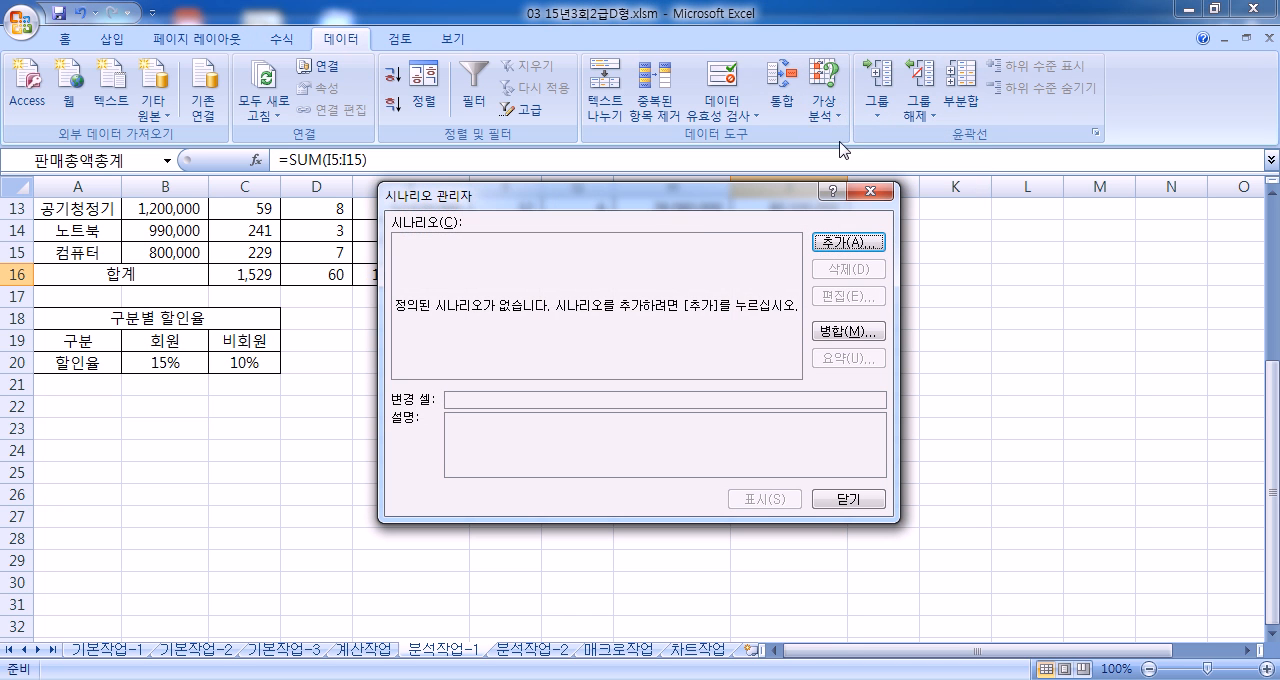
left_click(840, 243)
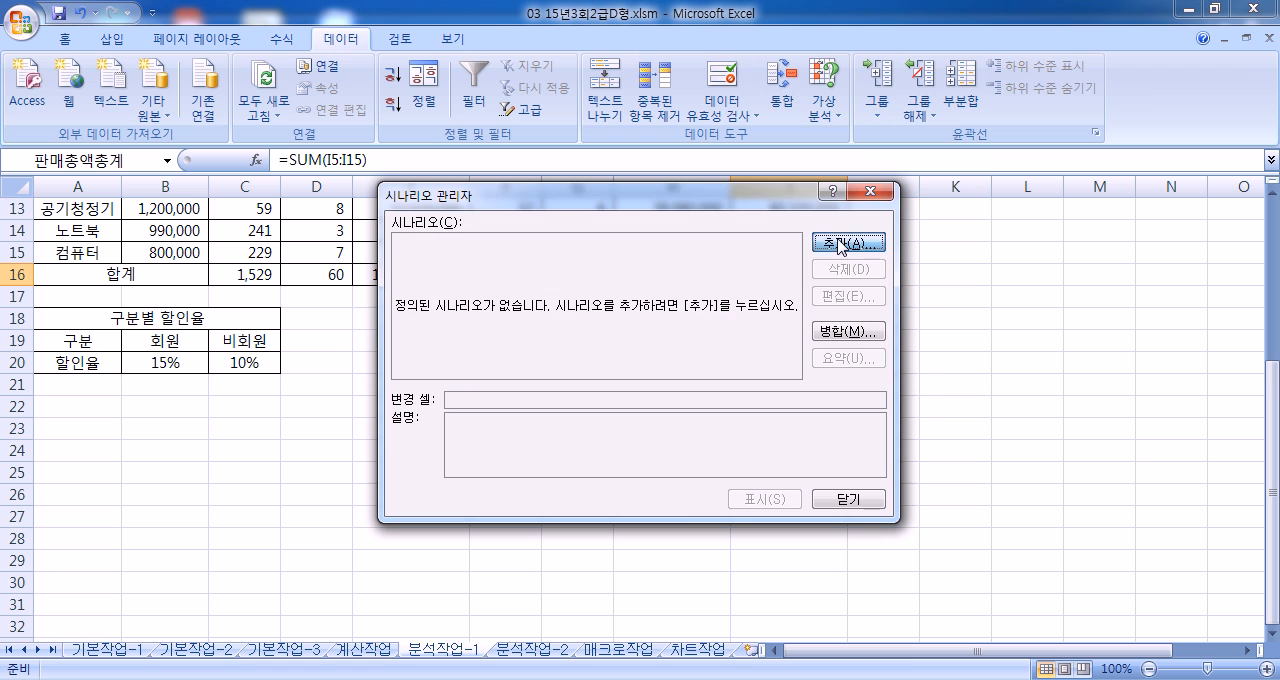
type("할ㅇ")
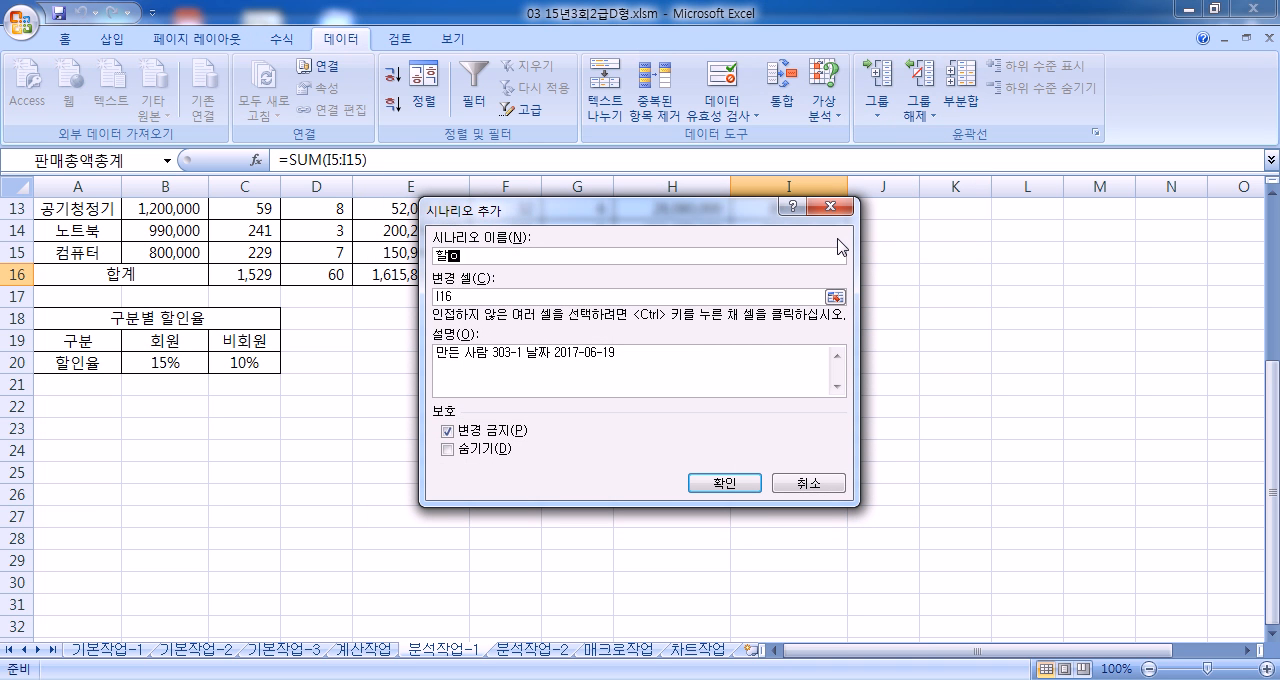
type("율인ㅅ")
left_click_drag(484, 296, 426, 296)
left_click_drag(160, 364, 234, 372)
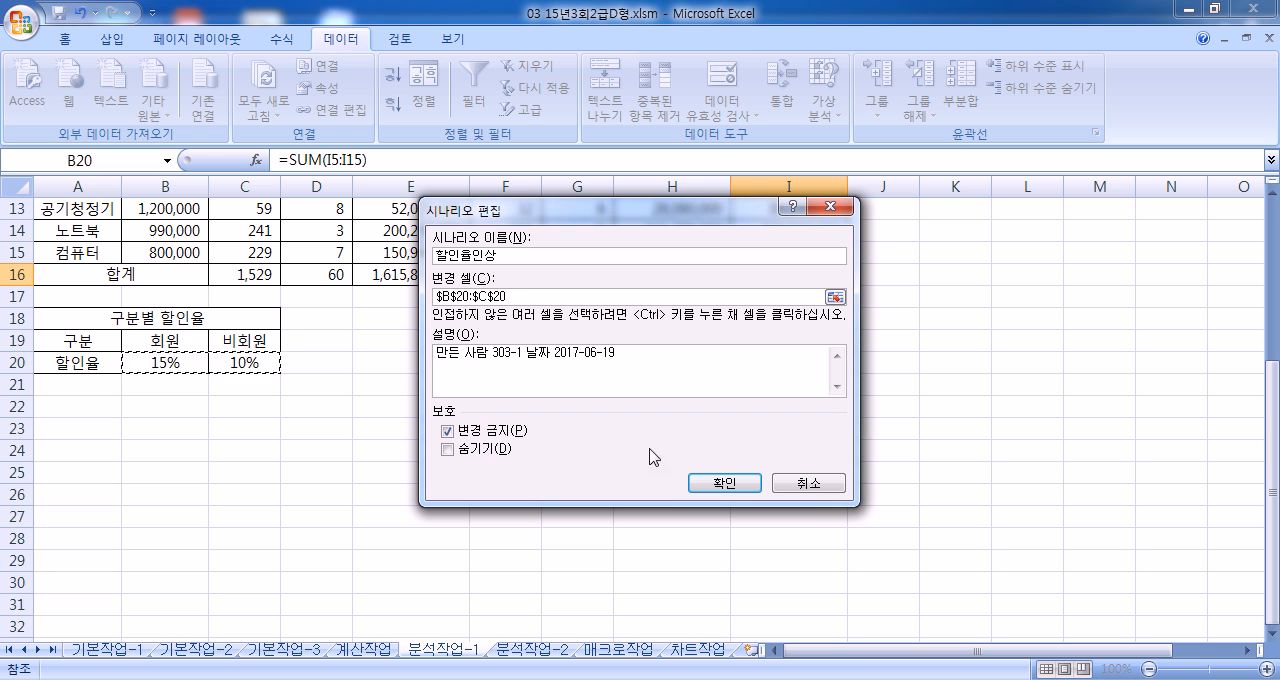
left_click(728, 484)
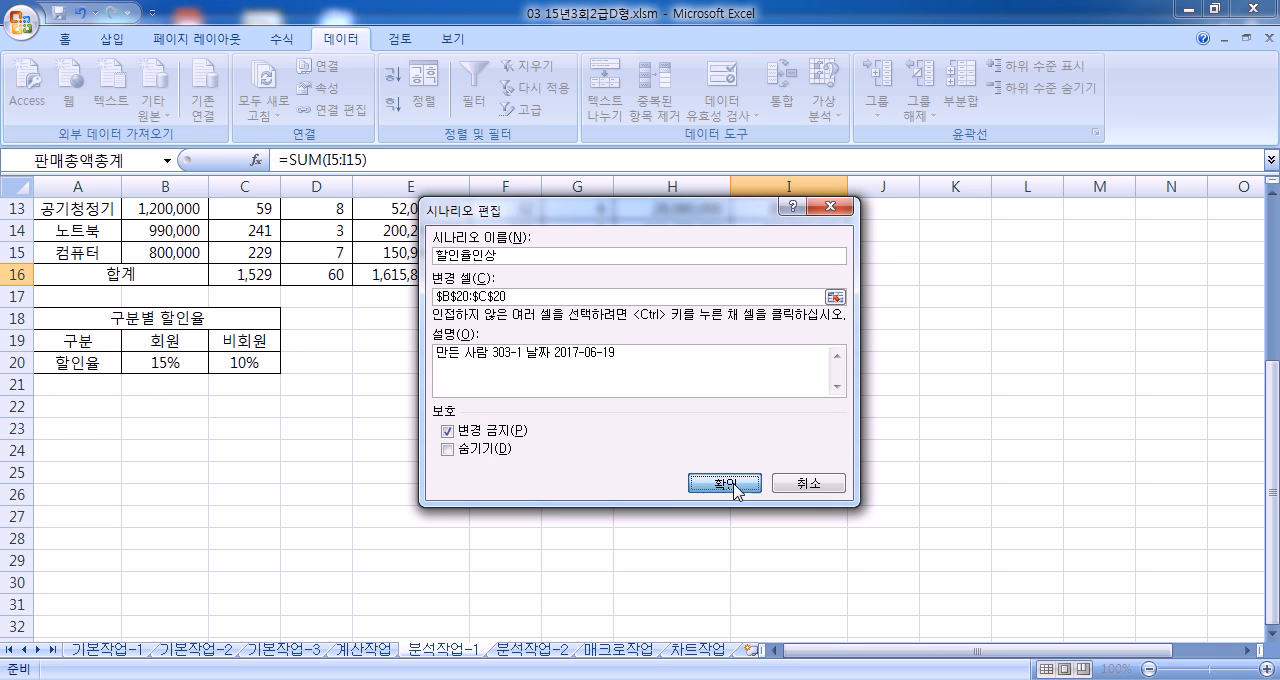
Step: Set the 할인율인상 scenario values to 0.2 for 회원할인율 and 0.15 for 비회원할인율, and continue to another scenario
type("0.")
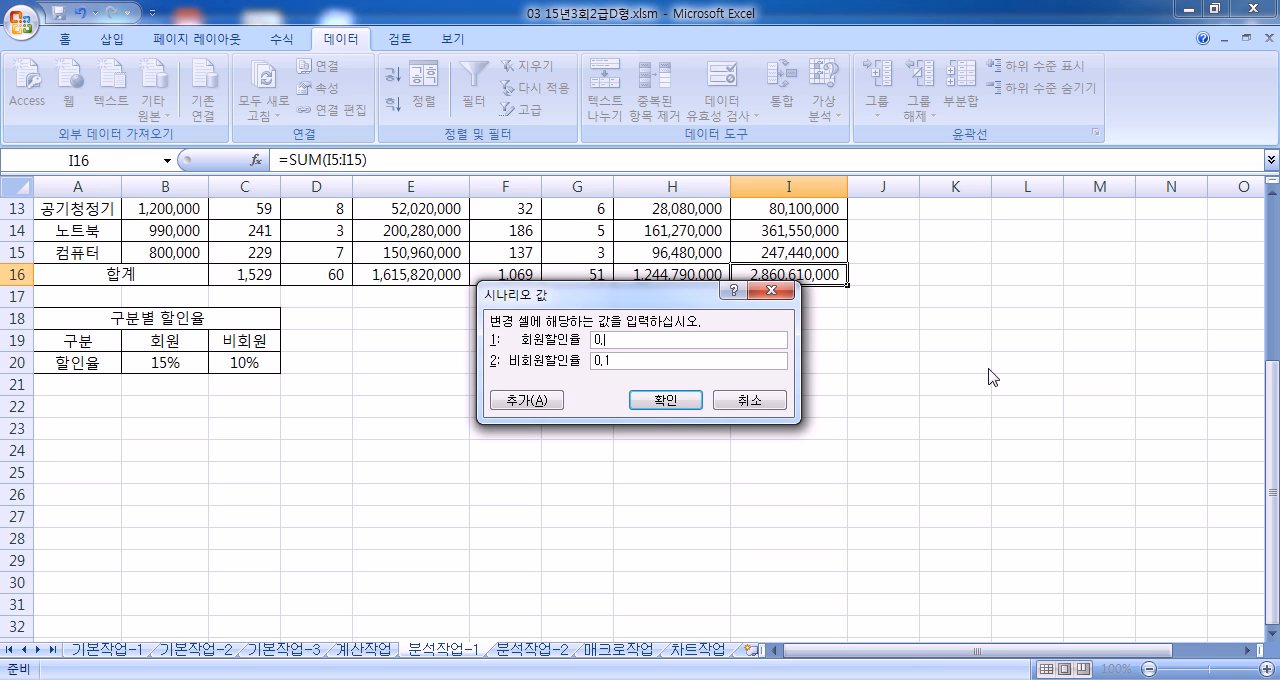
type("2")
key("Tab")
type("0")
left_click(533, 402)
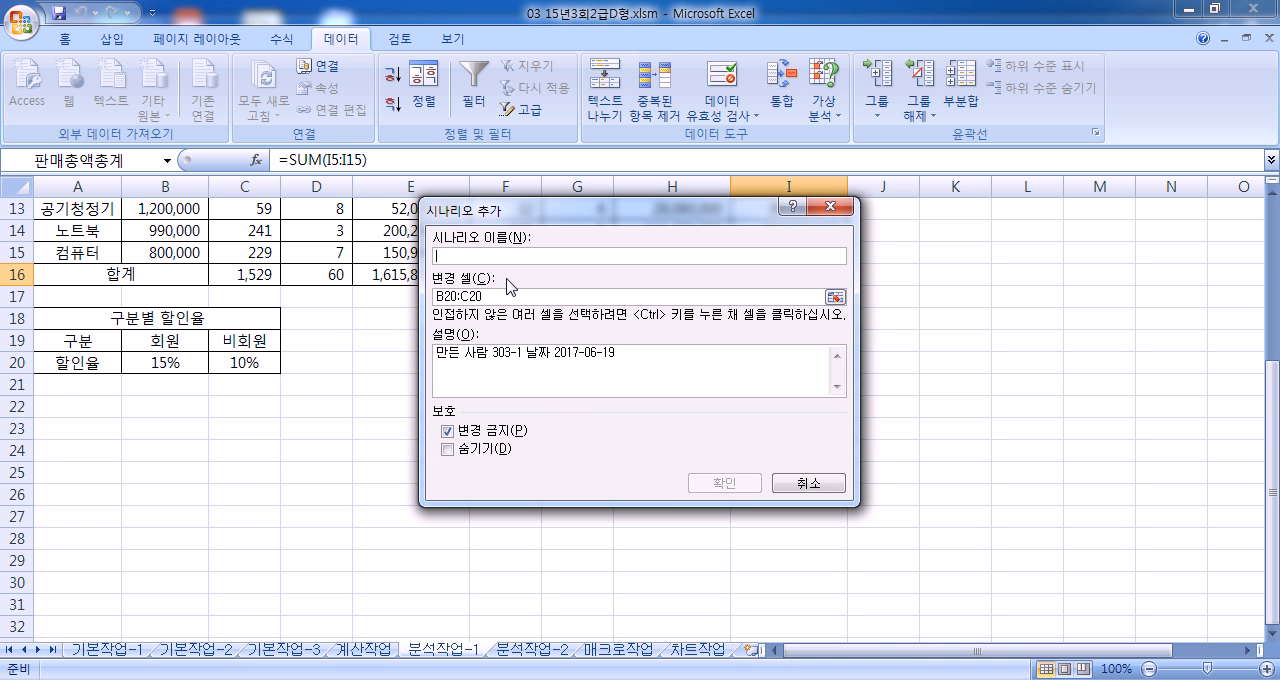
Step: Add a second scenario named 할인율인하 for B20:C20 with 회원할인율 set to 0.1 and 비회원할인율 set to 0.05
type("하인율인하")
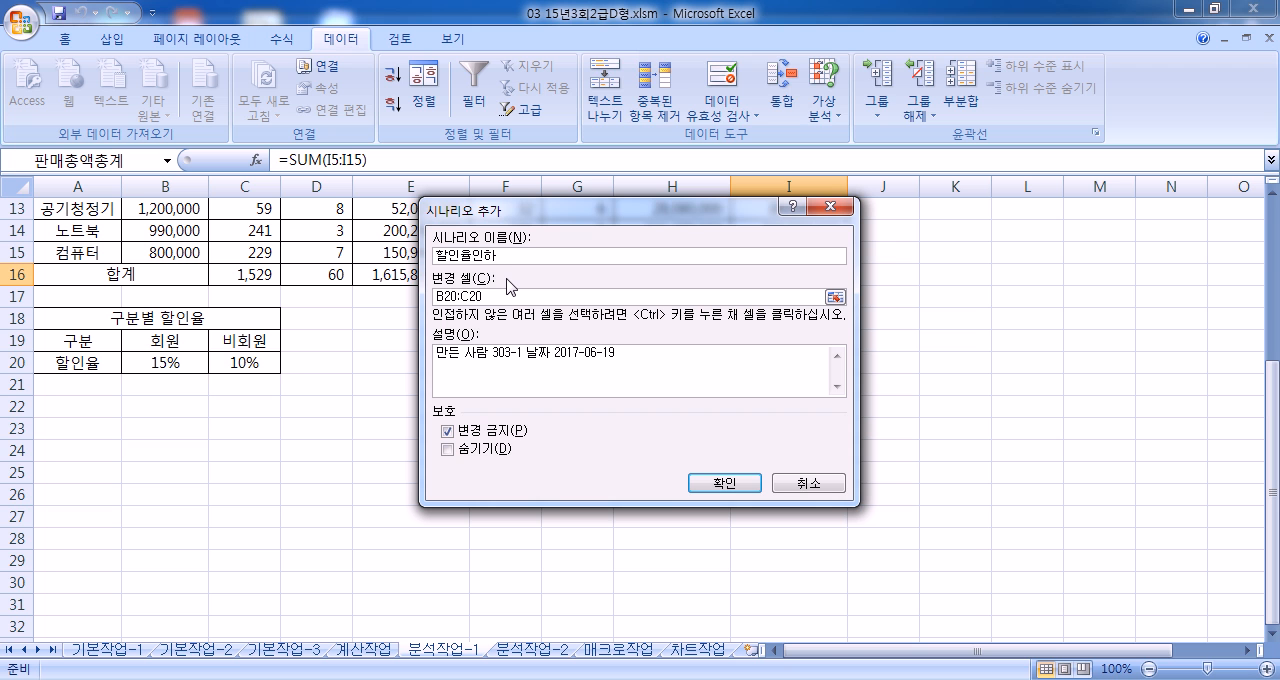
key("Tab")
left_click(712, 488)
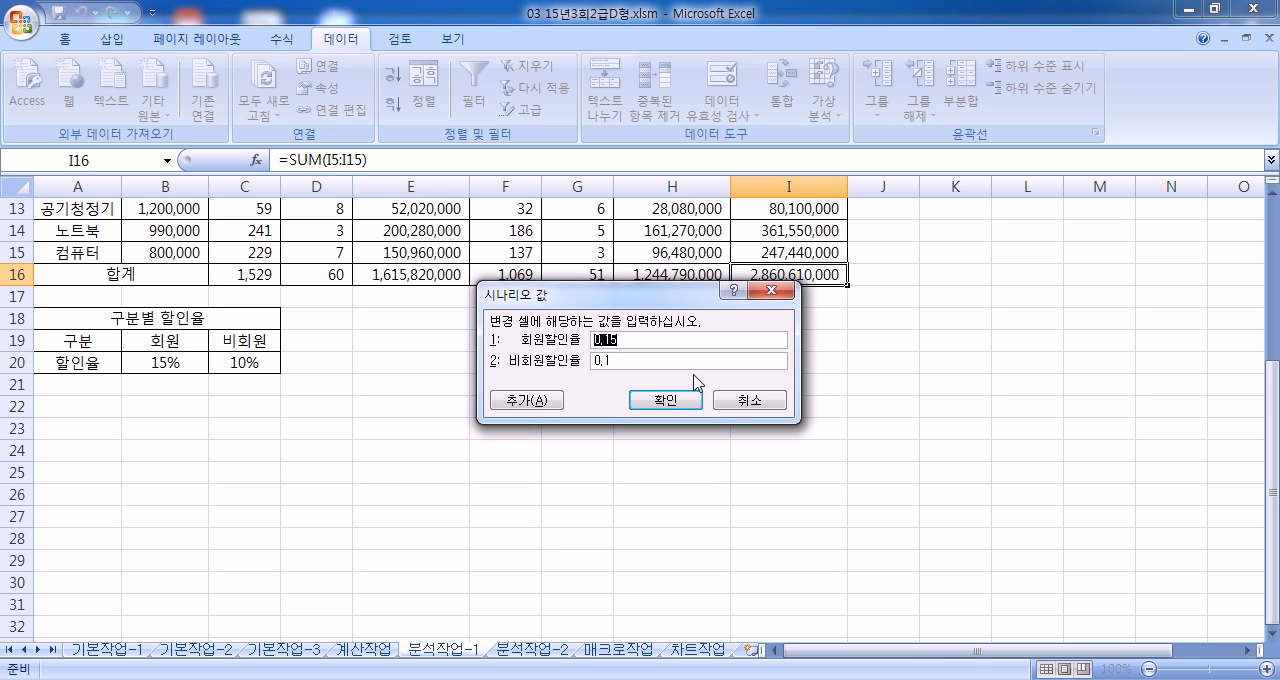
type("0.")
type("5")
type("..")
left_click(667, 400)
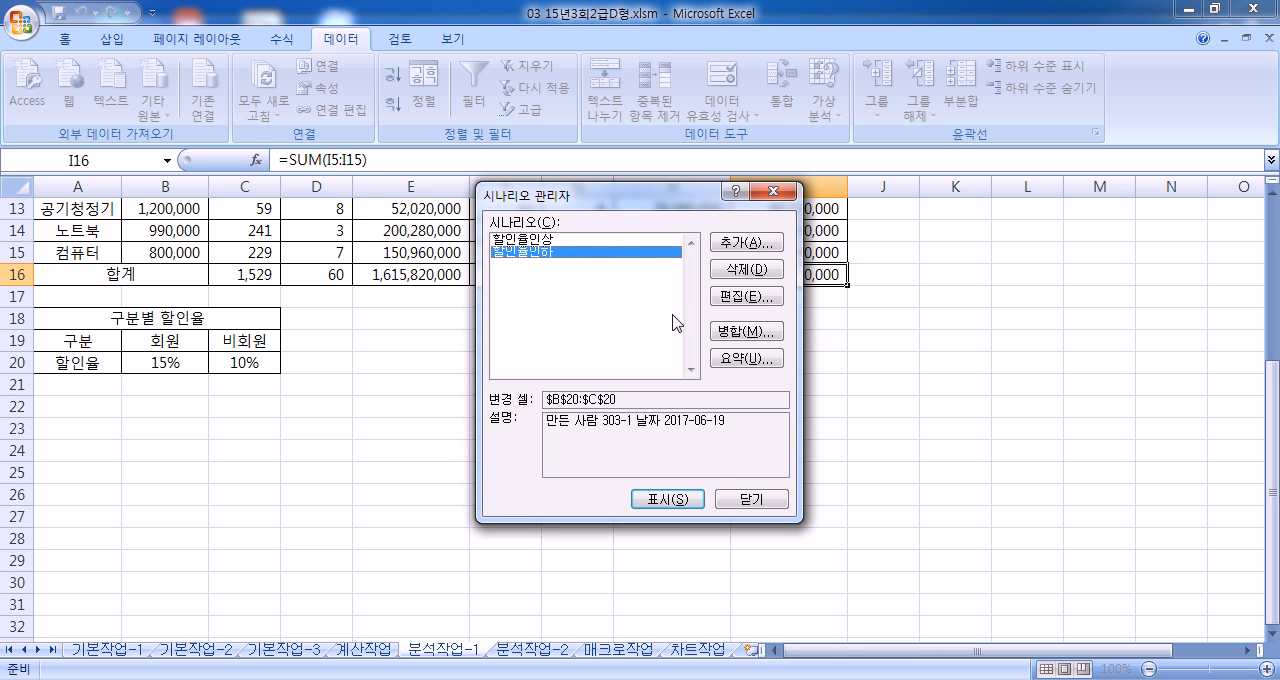
Step: Generate a scenario summary report from the two scenarios with I16 as the result cell
left_click(747, 358)
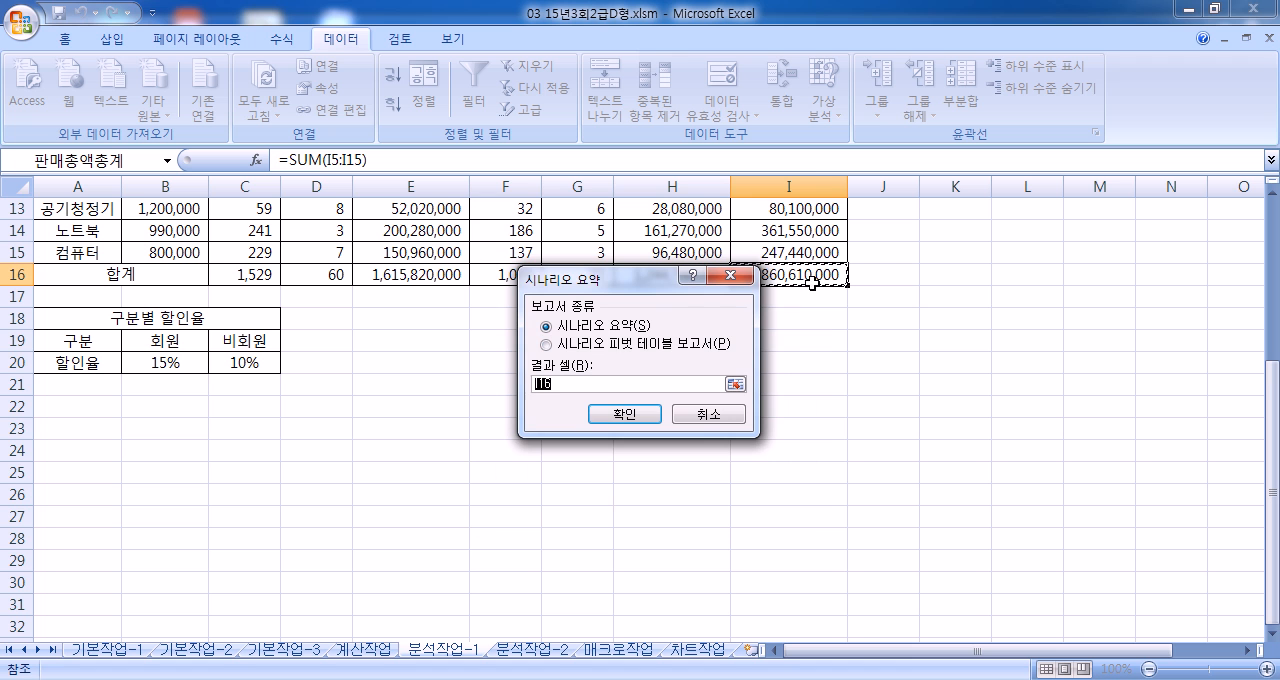
left_click_drag(660, 280, 551, 262)
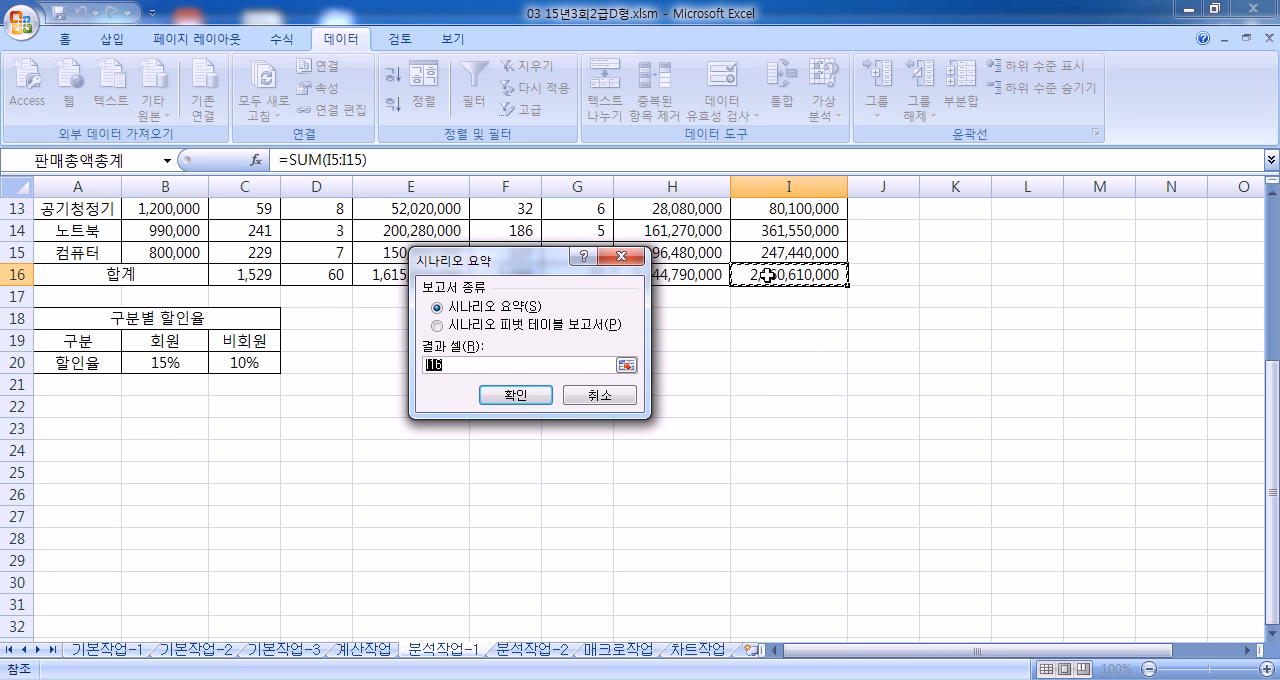
left_click(535, 393)
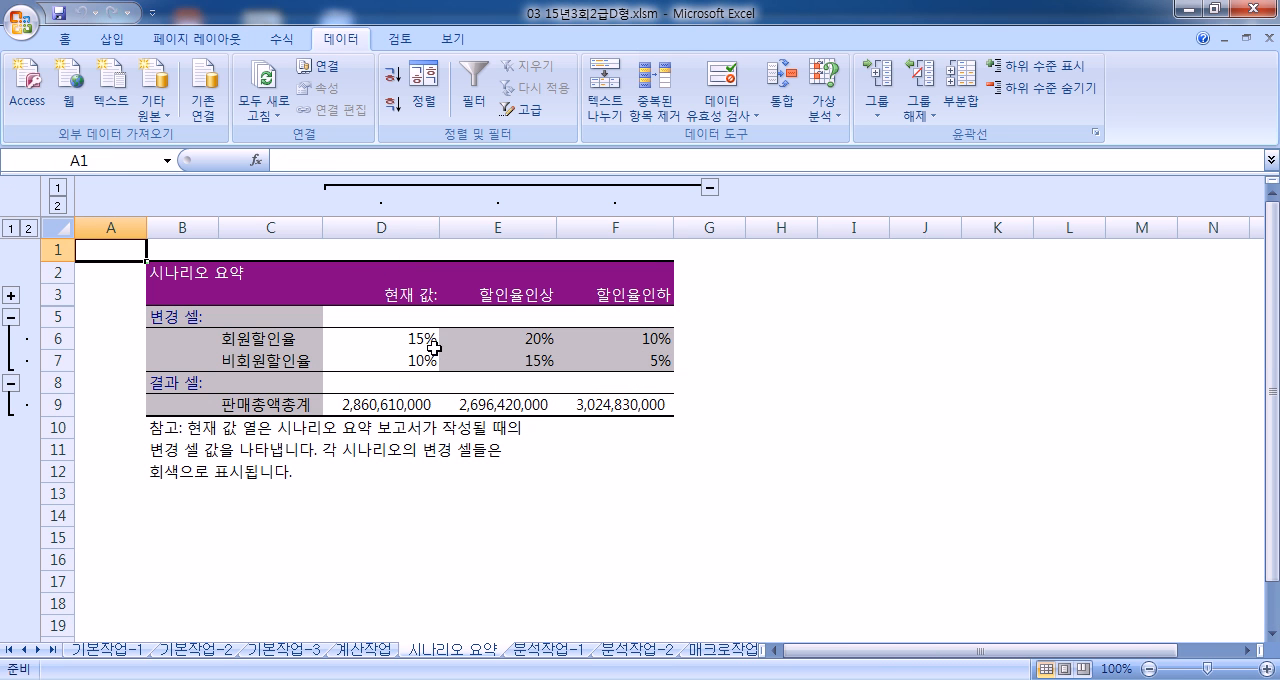
left_click(898, 319)
type(".")
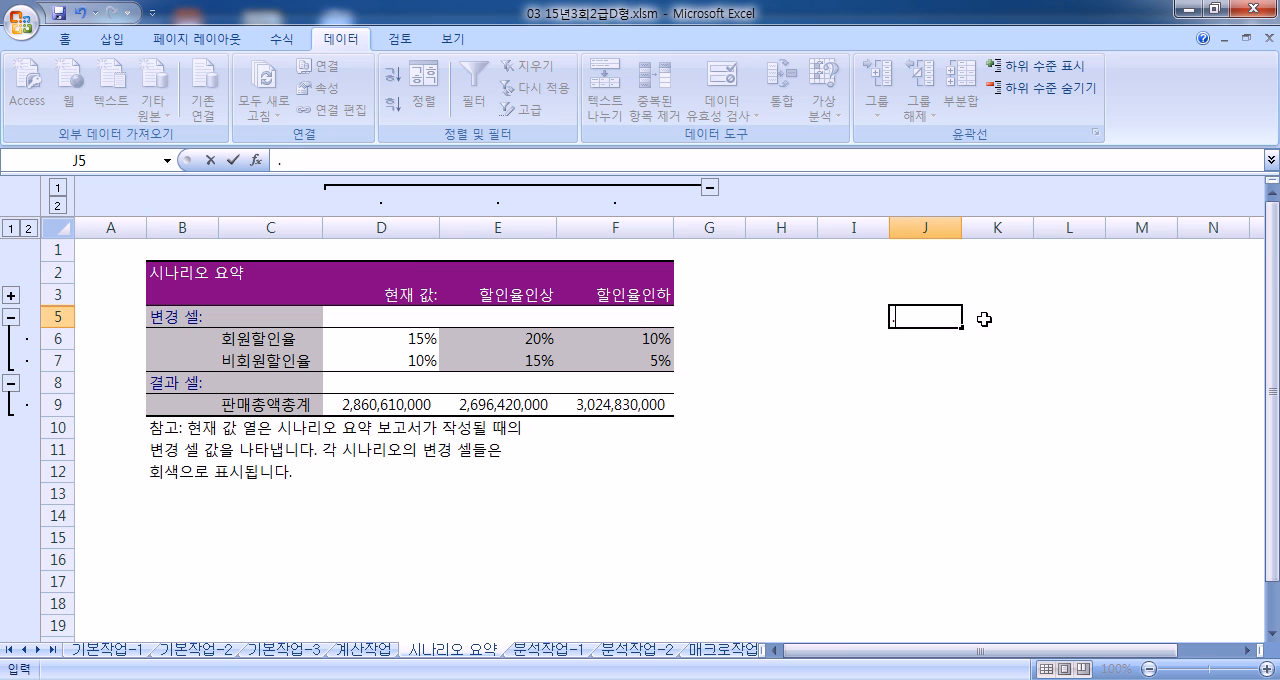
type("...")
key("BackSpace")
key("BackSpace")
key("BackSpace")
key("BackSpace")
key("BackSpace")
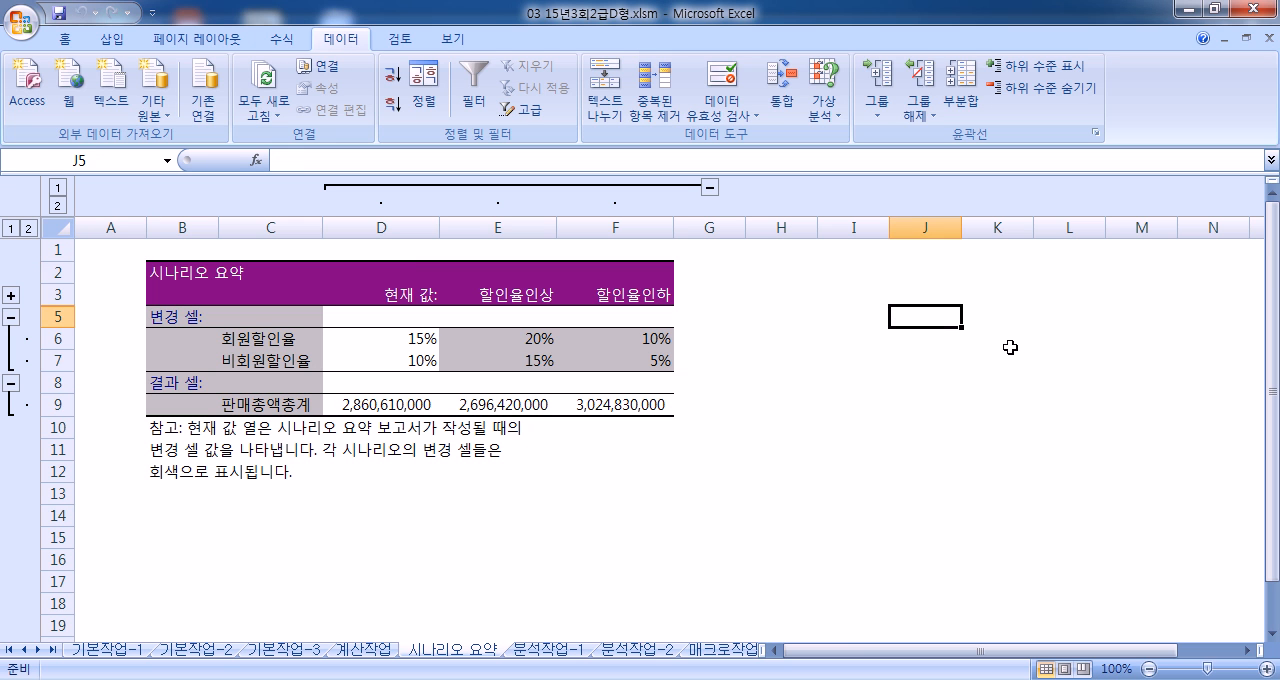
type(".")
key("Escape")
Step: Check the 시나리오 요약 sheet's position beside 분석작업-1 and review its changing cell names, result cell name and scenario headings
left_click(541, 650)
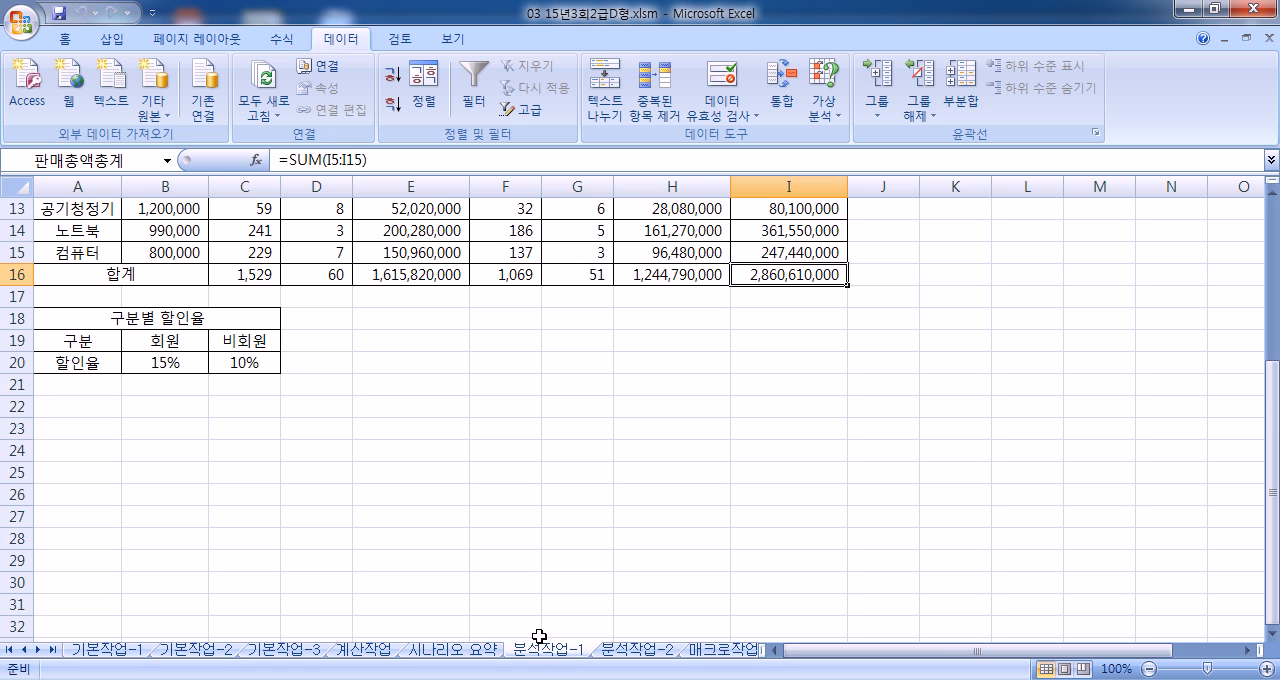
left_click(486, 657)
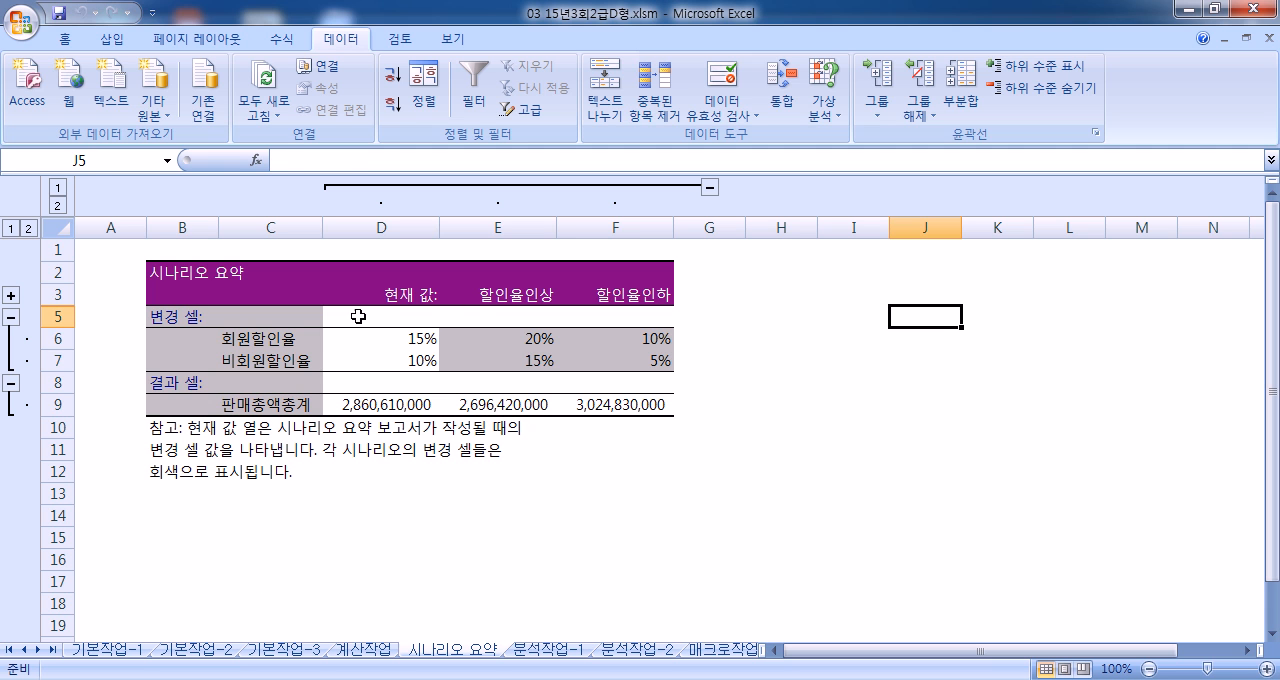
left_click_drag(284, 340, 279, 366)
left_click(283, 405)
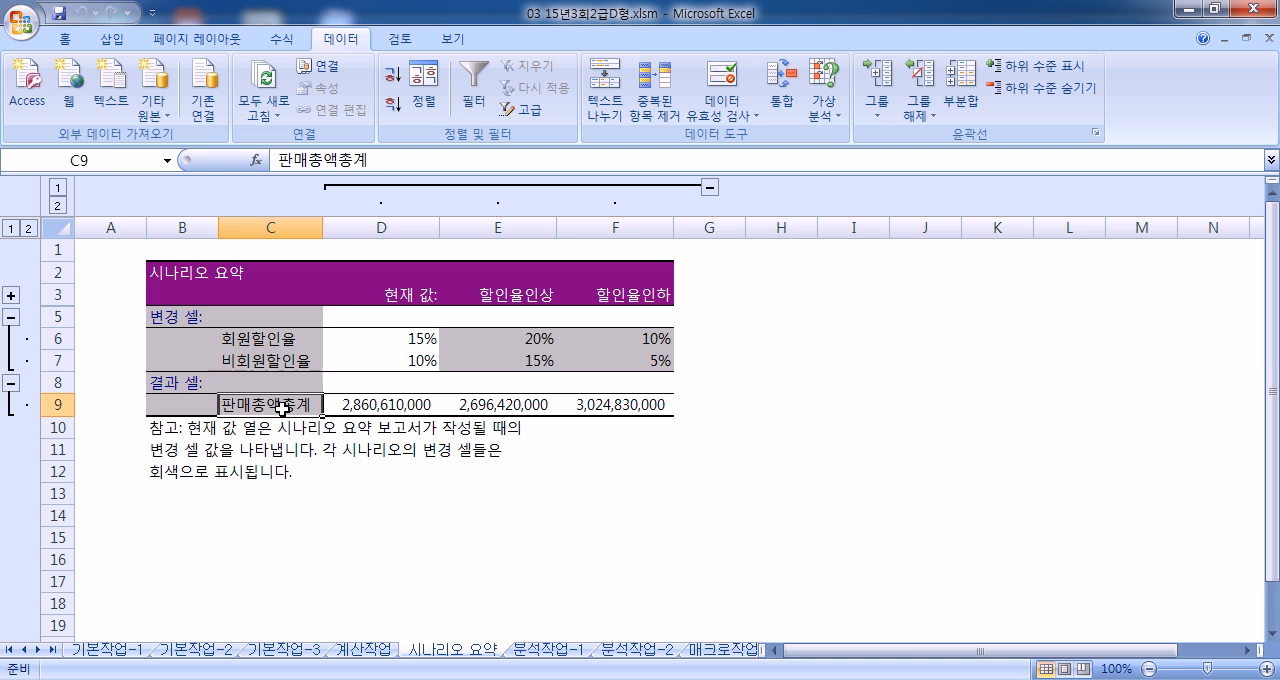
left_click_drag(500, 295, 626, 287)
left_click_drag(290, 338, 283, 404)
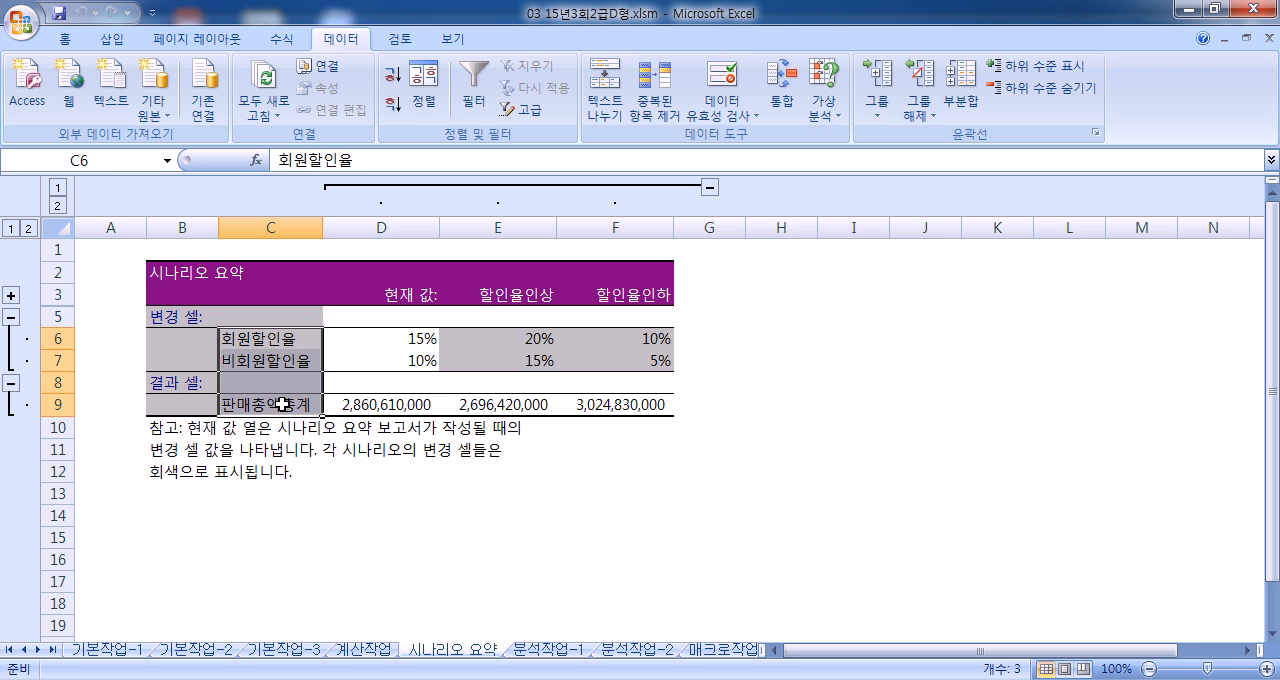
left_click_drag(498, 295, 622, 292)
left_click_drag(284, 340, 285, 404)
left_click(268, 334)
left_click(266, 358)
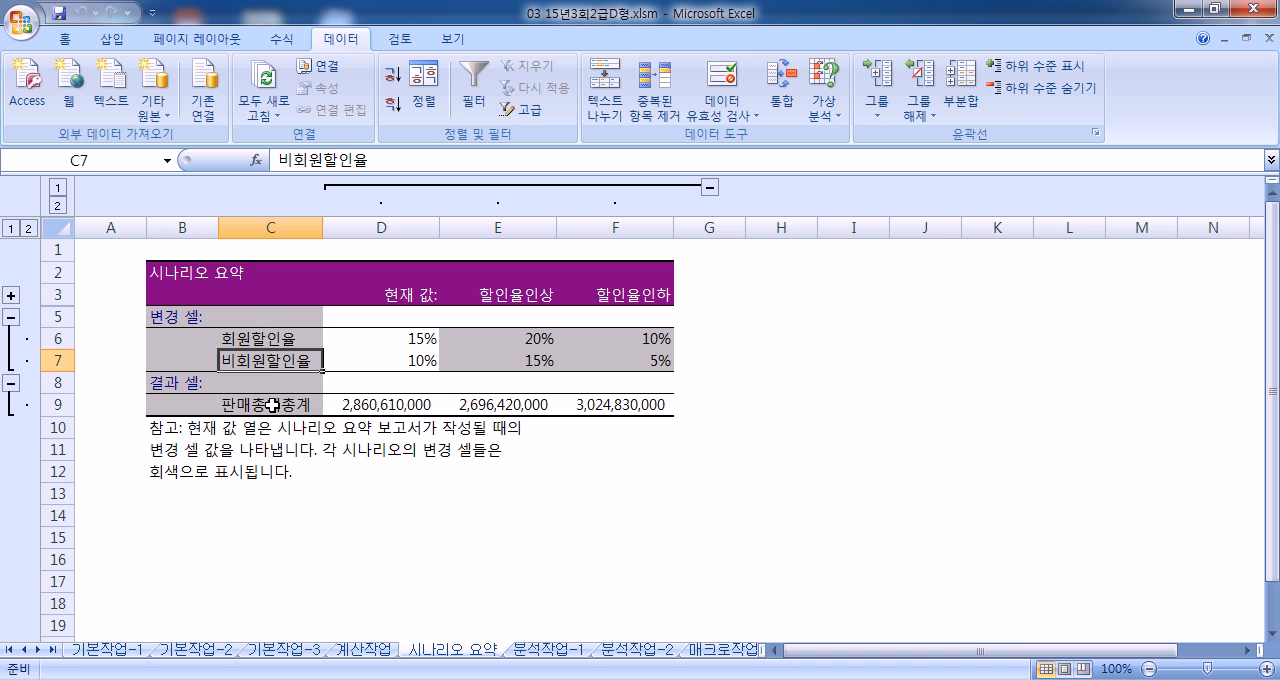
left_click(271, 404)
left_click(1214, 10)
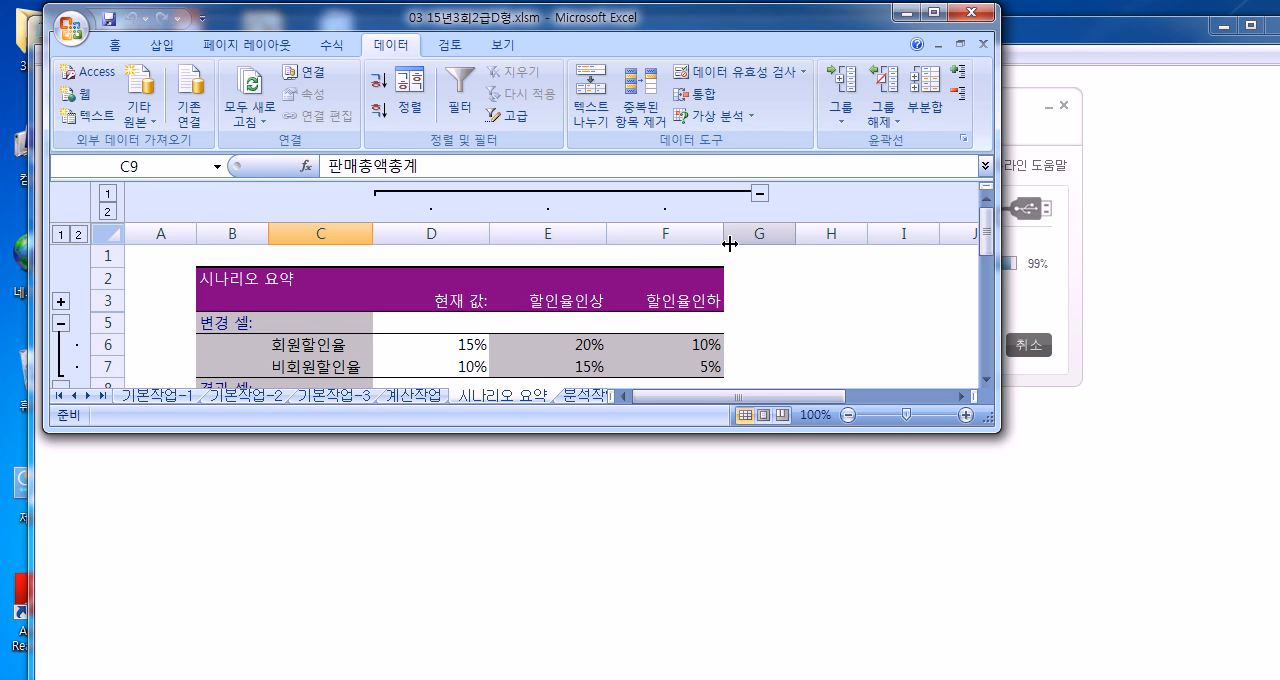
right_click(506, 400)
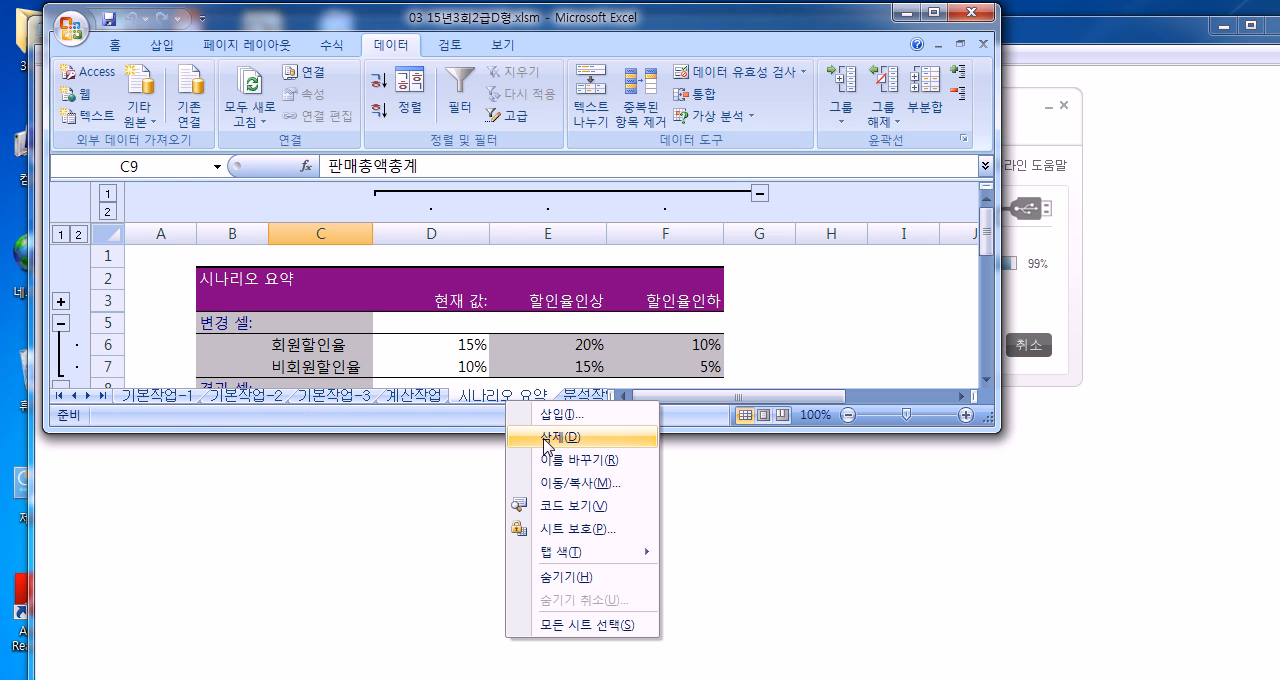
left_click(516, 422)
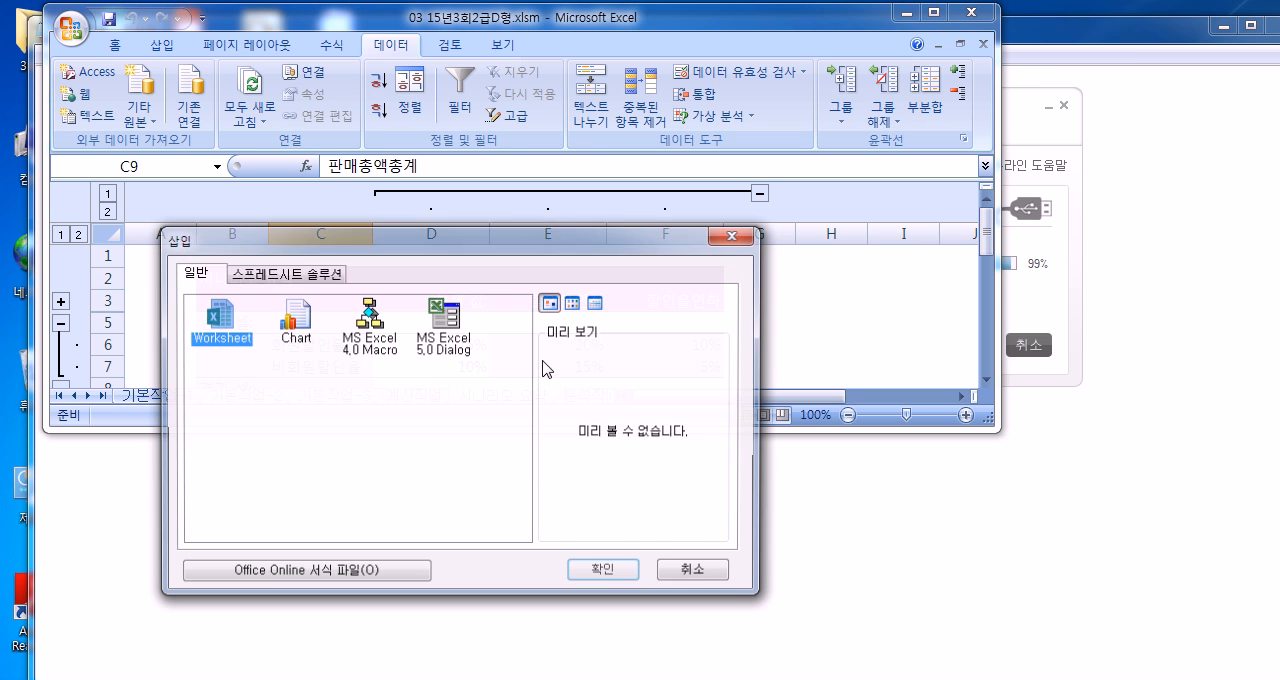
left_click(735, 231)
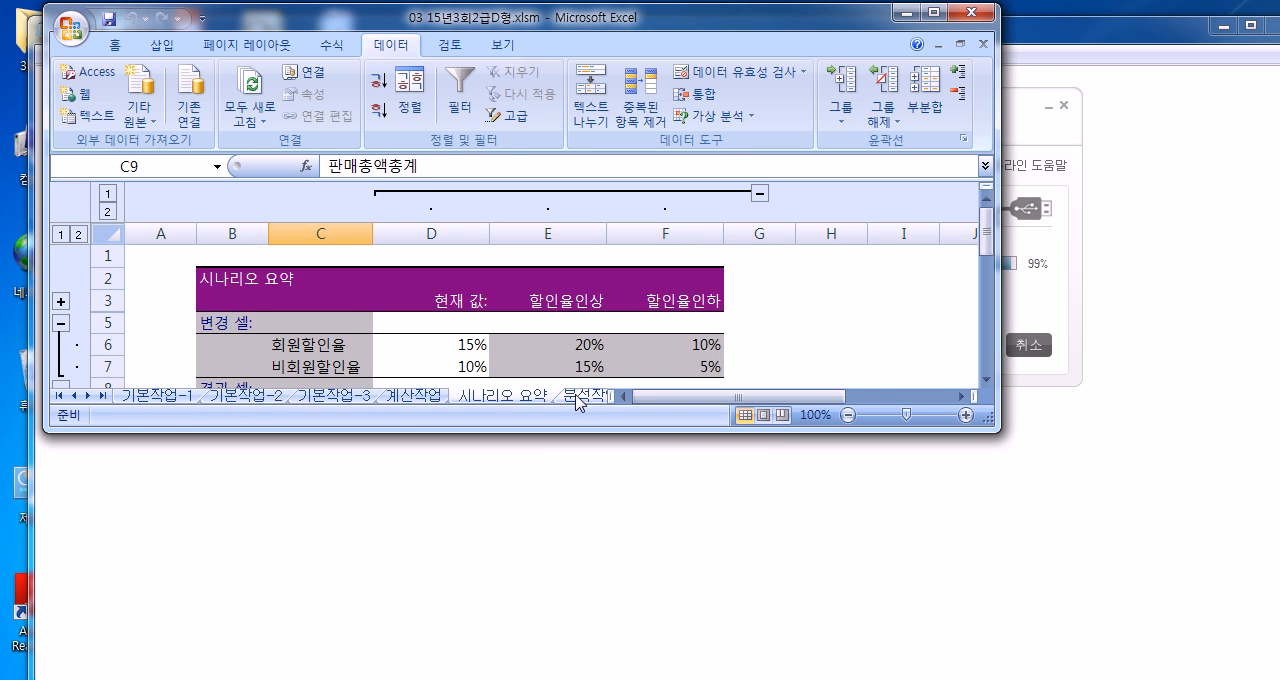
left_click(585, 395)
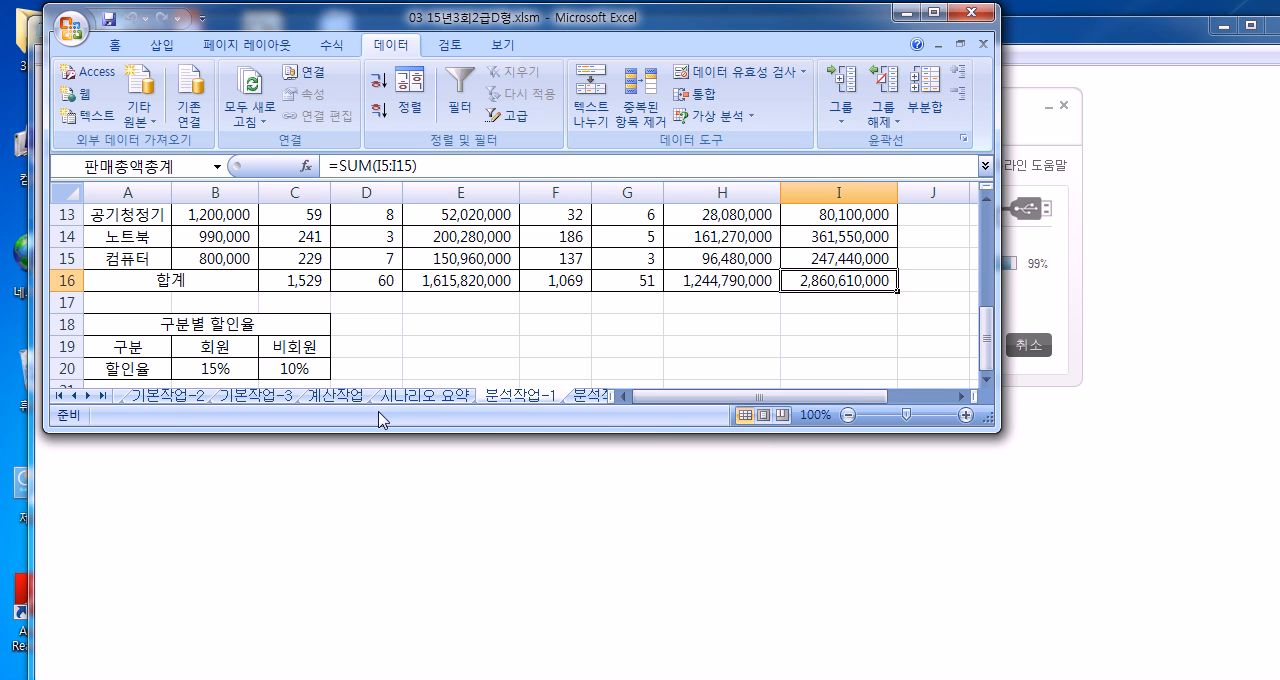
left_click(425, 395)
right_click(430, 395)
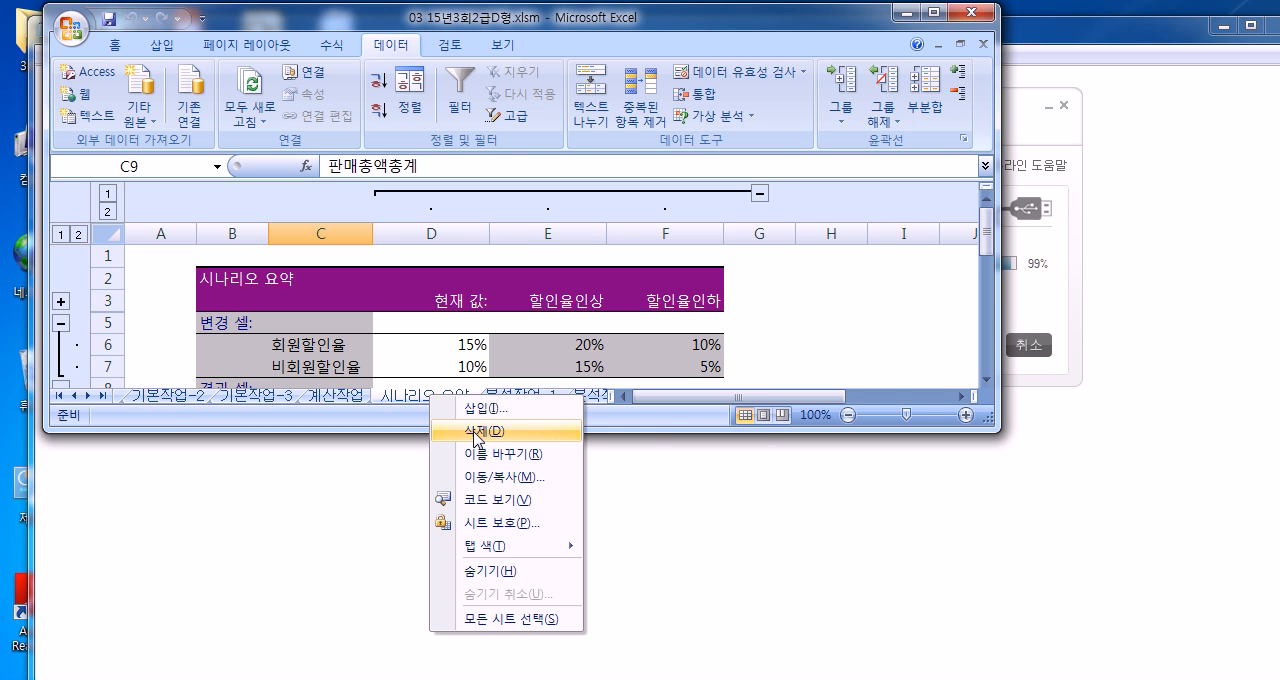
left_click(588, 311)
Step: Generate another scenario summary report from the 분석작업-1 sheet with I16 as the result cell
left_click(522, 397)
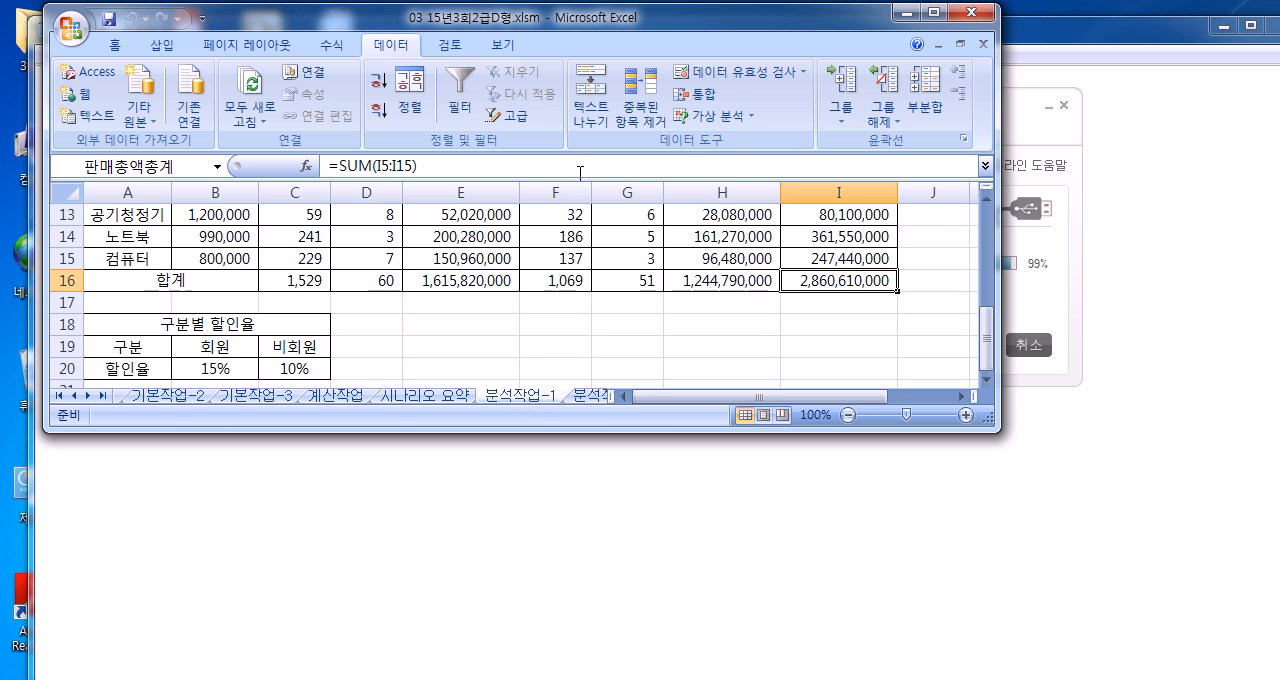
left_click(713, 116)
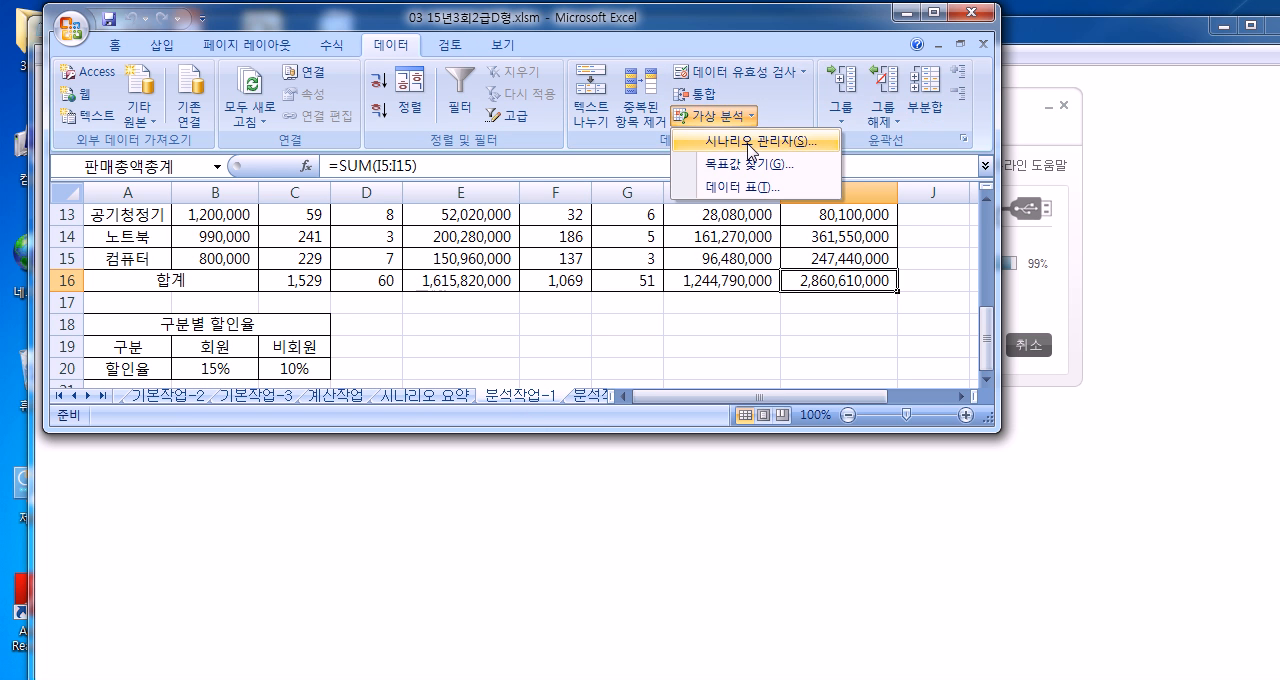
left_click(750, 141)
left_click(697, 353)
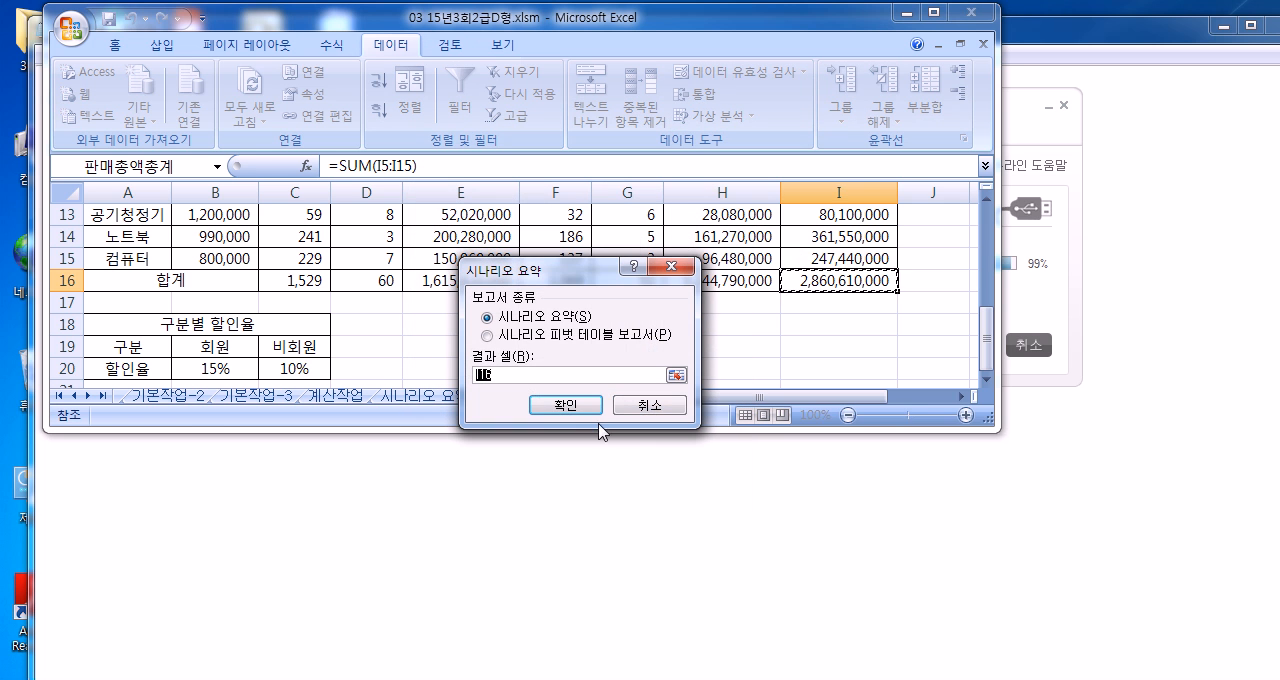
left_click(577, 404)
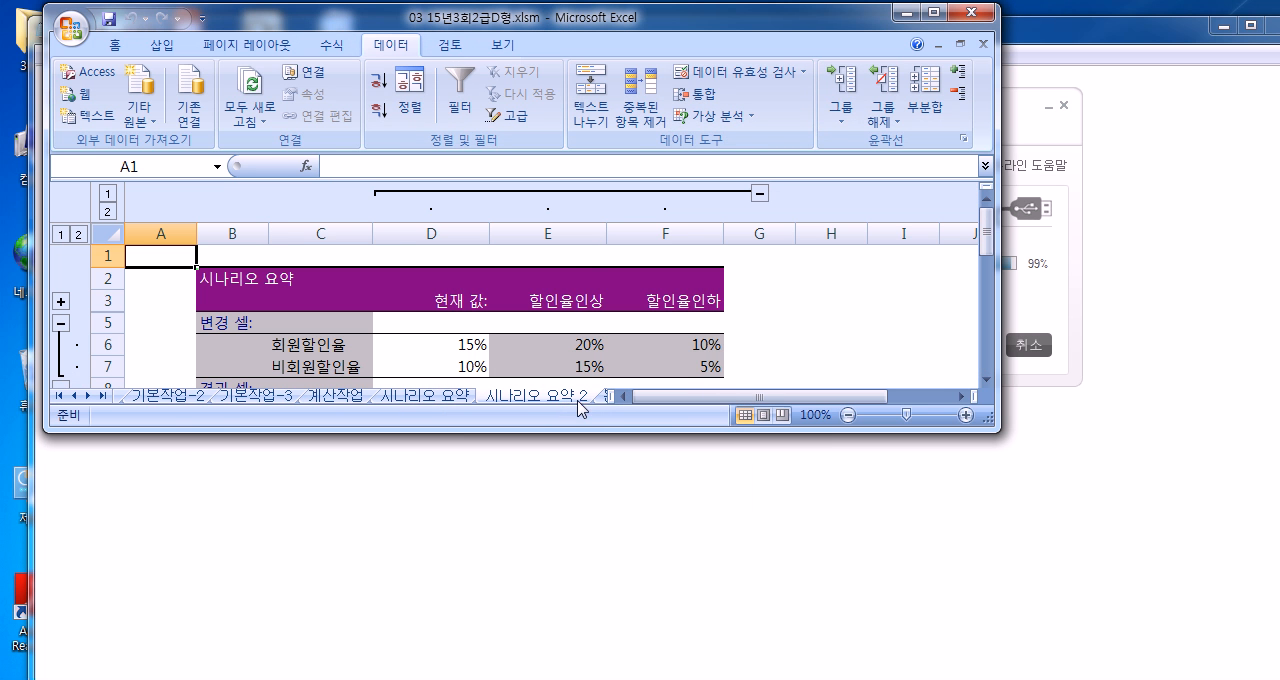
Step: Delete the original 시나리오 요약 sheet, leaving the second summary report in the workbook
left_click(440, 396)
right_click(437, 397)
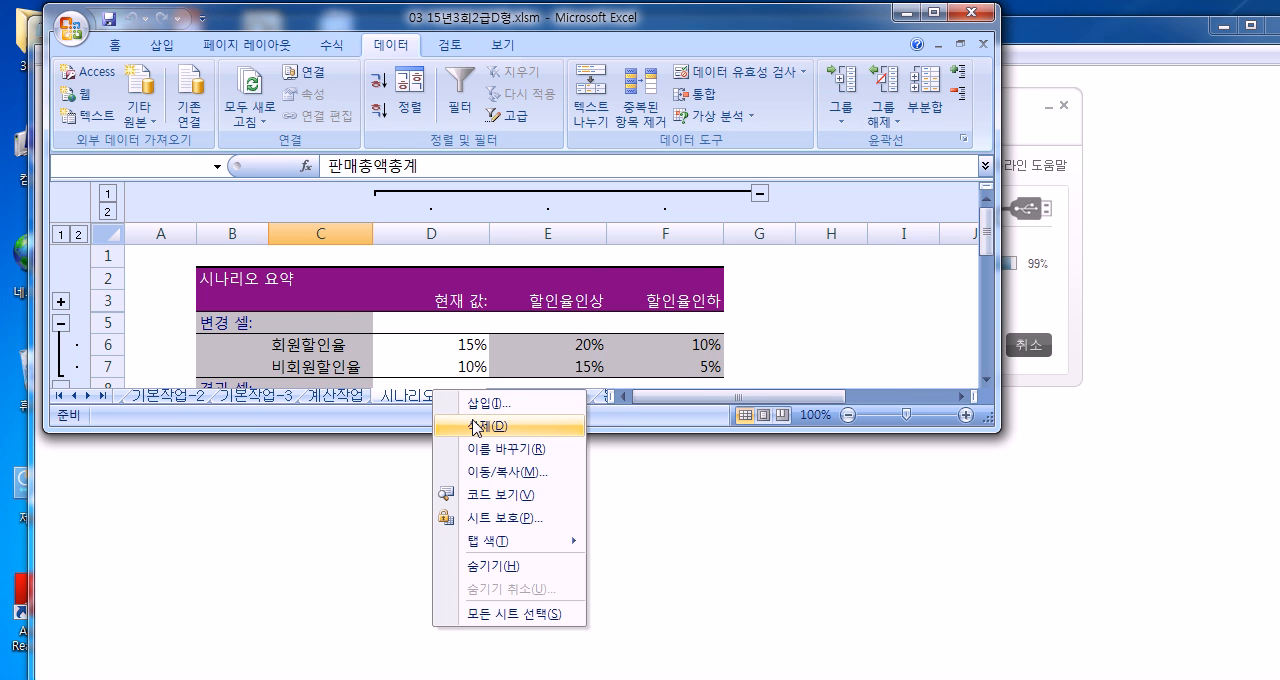
left_click(474, 427)
key("Return")
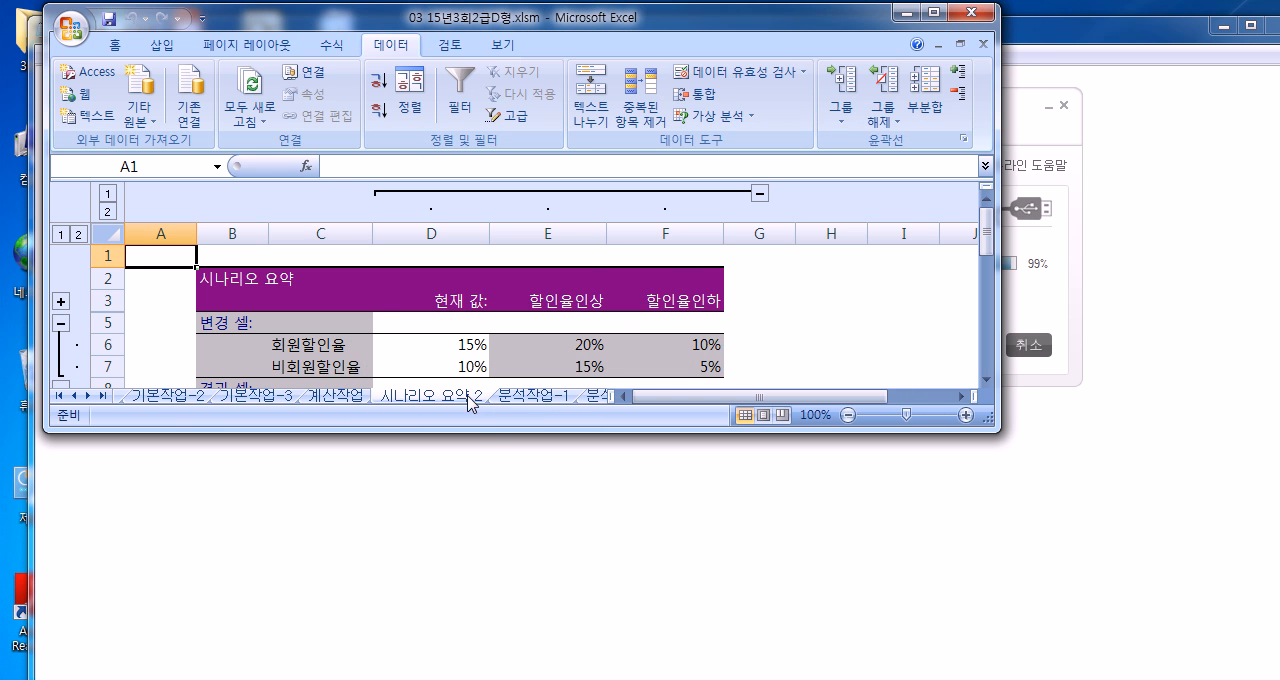
Step: Rename the 시나리오 요약 2 sheet as 시나리오 요약 by removing the trailing number
double_click(468, 396)
left_click(470, 398)
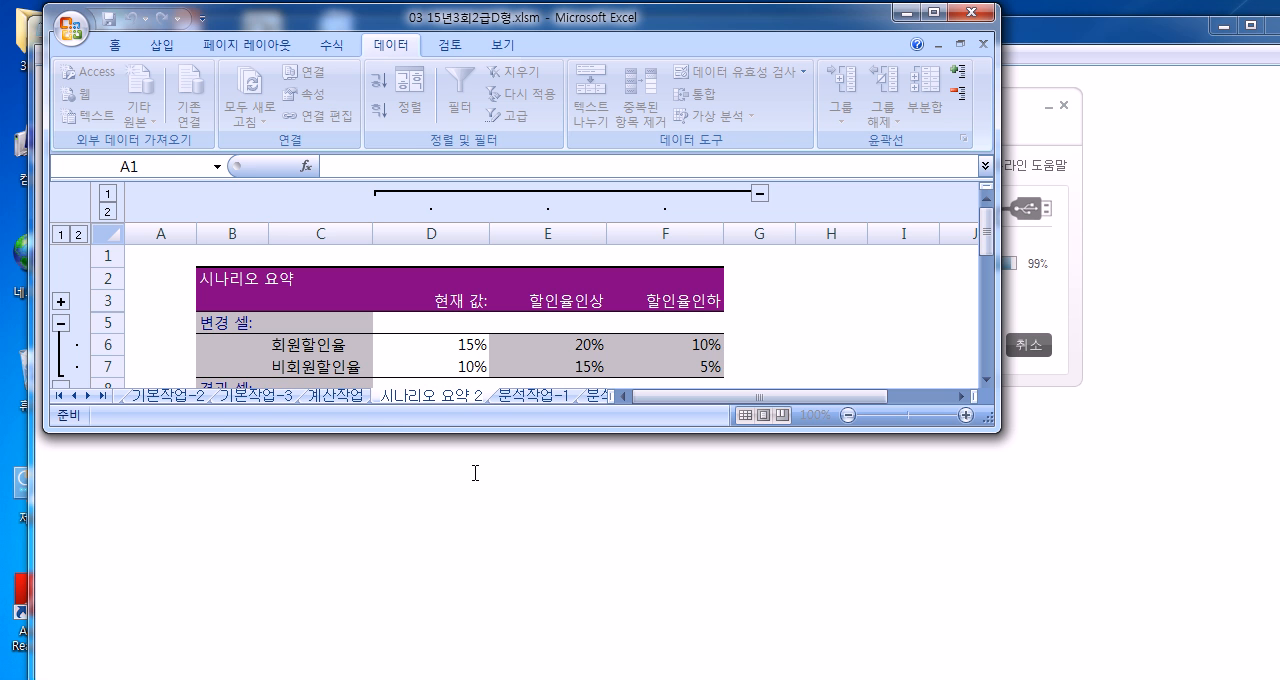
left_click(474, 473)
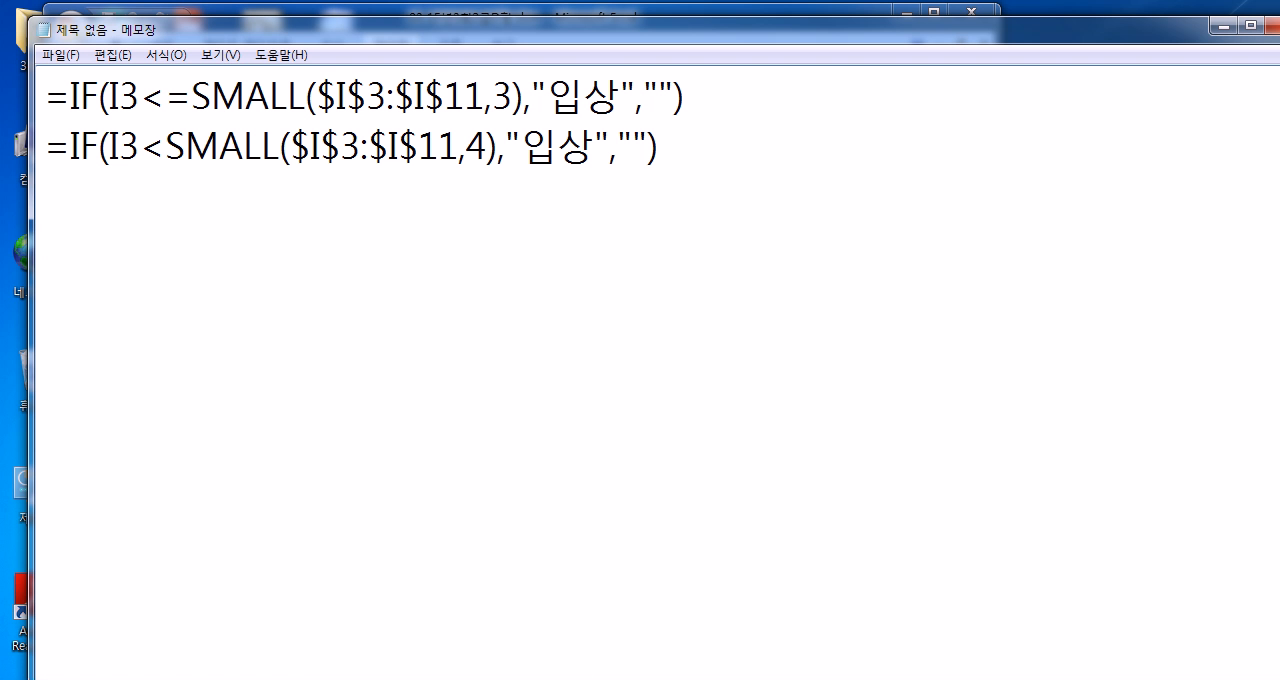
left_click(525, 679)
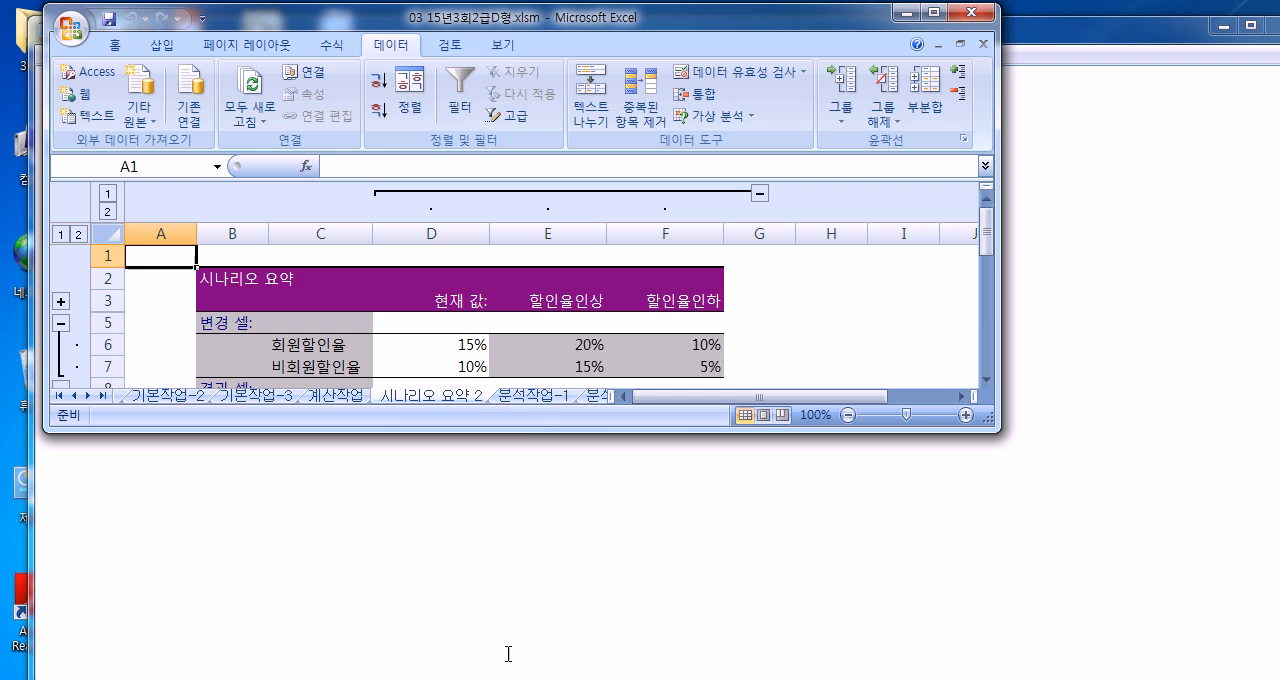
double_click(474, 402)
left_click(475, 397)
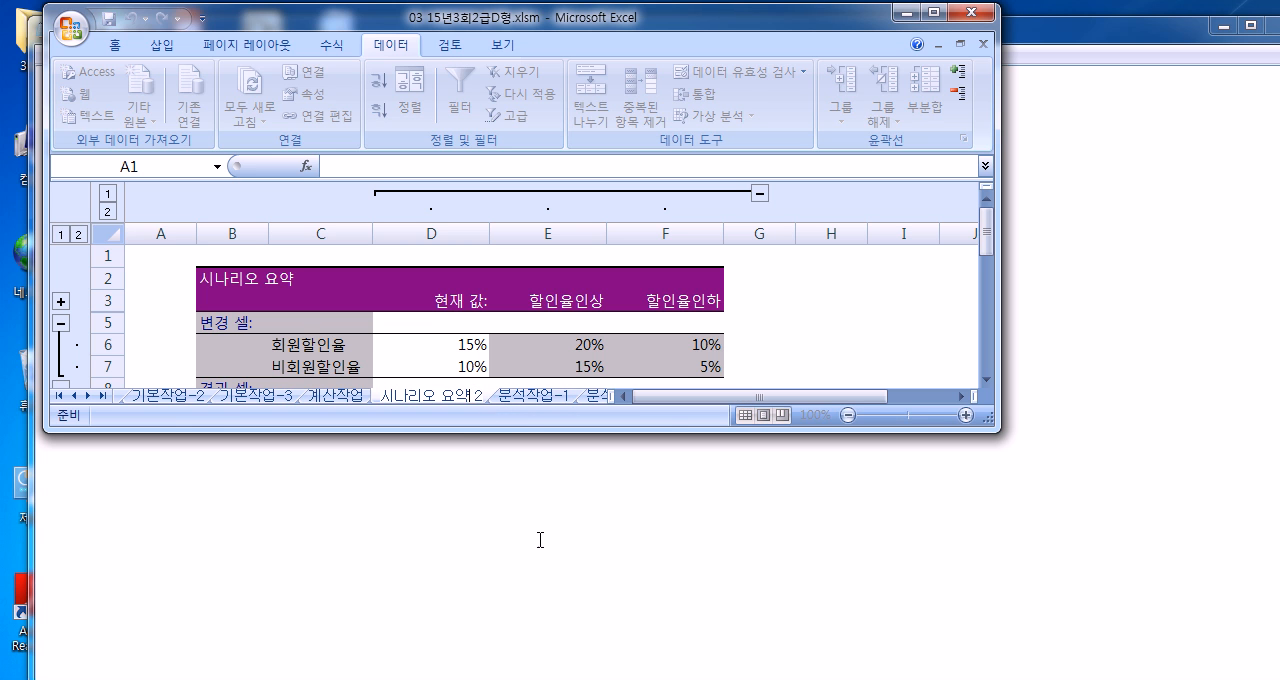
key("BackSpace")
key("BackSpace")
key("BackSpace")
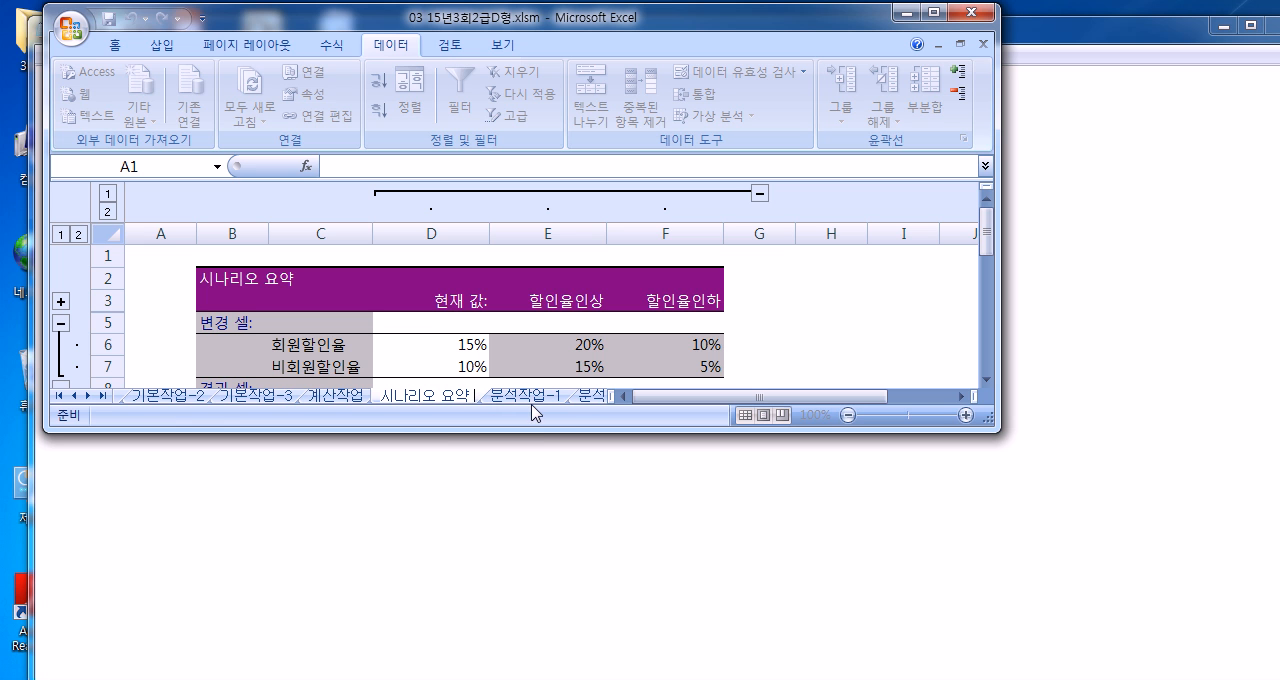
key("Return")
double_click(458, 396)
key("End")
key("Return")
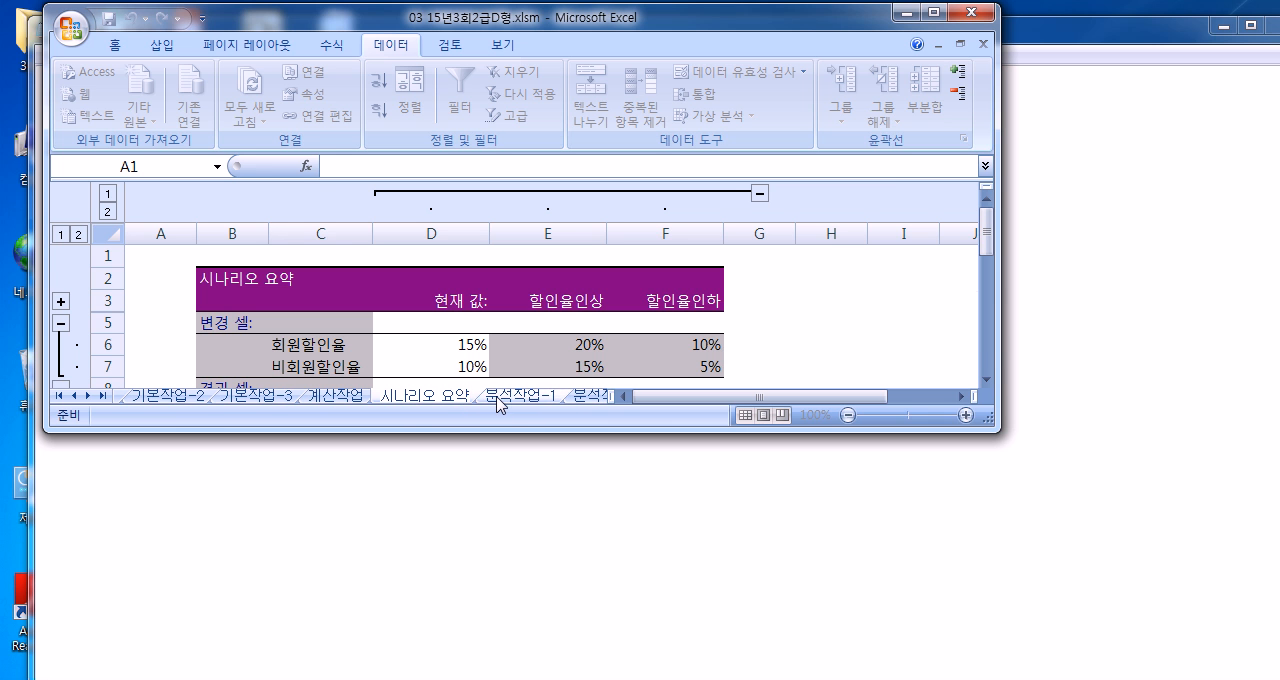
Step: Permanently delete the 시나리오 요약 sheet from the workbook
key("ctrl+Page_Down")
right_click(448, 400)
left_click(487, 511)
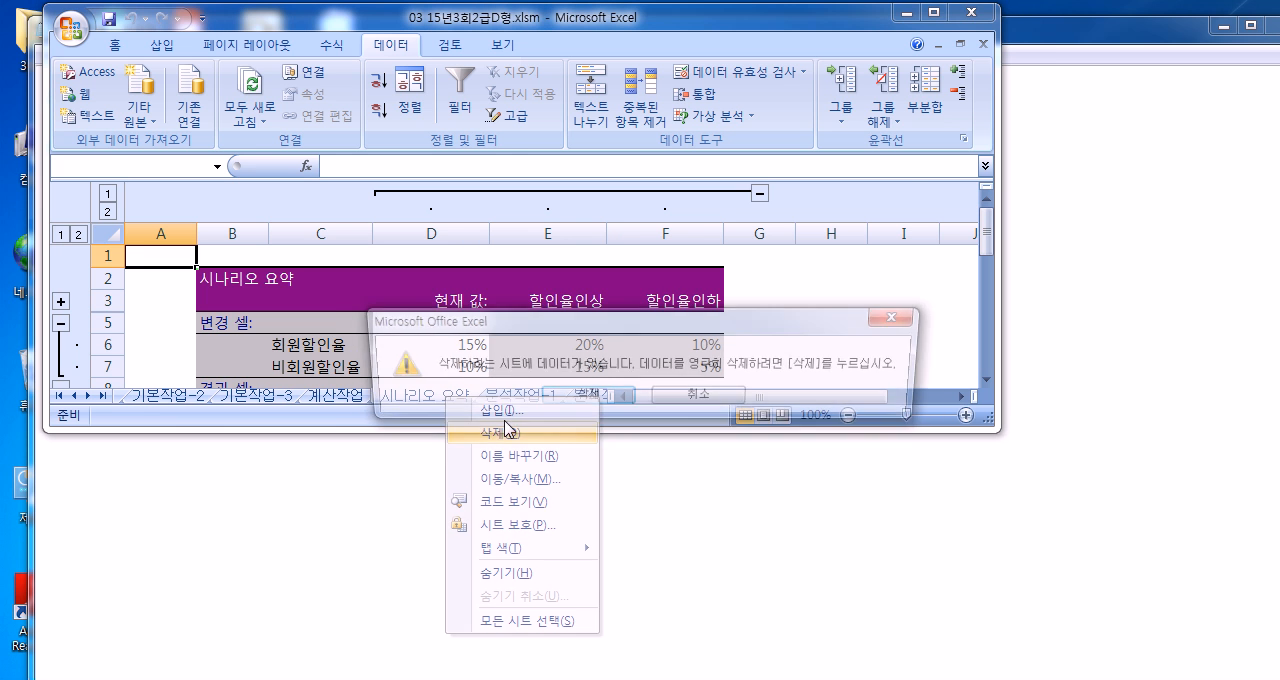
left_click(560, 400)
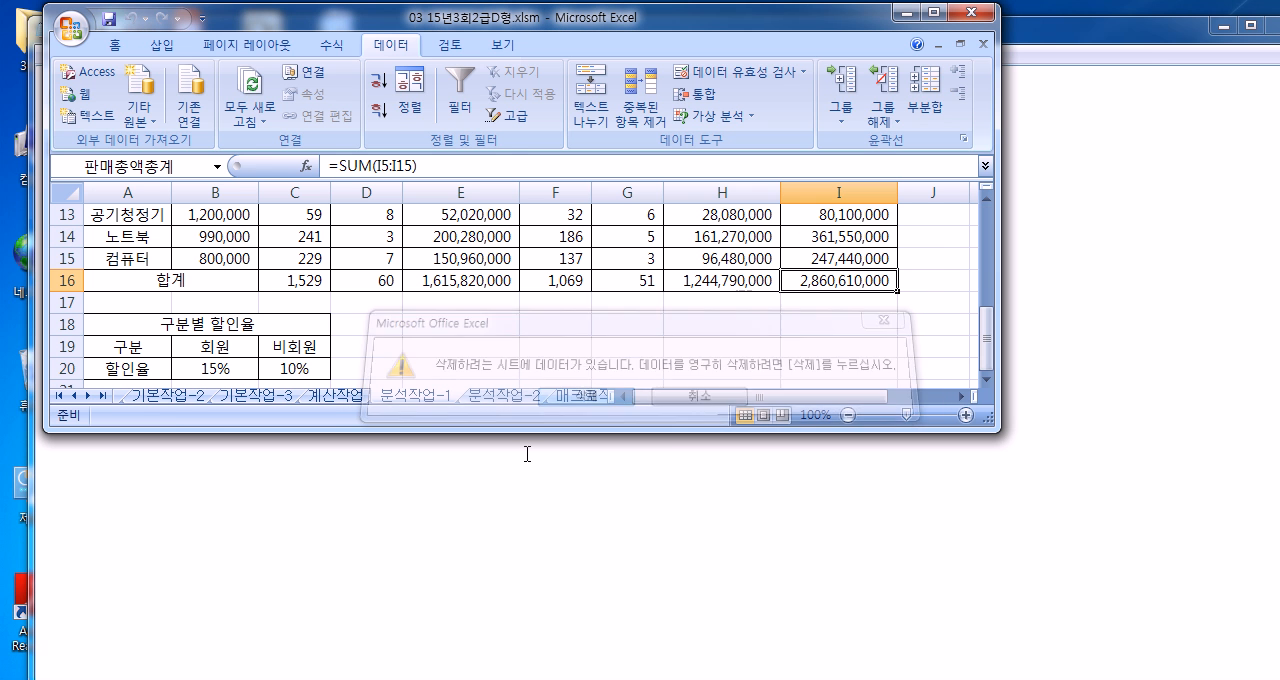
Step: Create a fresh scenario summary report from the 할인율인상 and 할인율인하 scenarios with I16 as the result cell
left_click(714, 116)
left_click(765, 141)
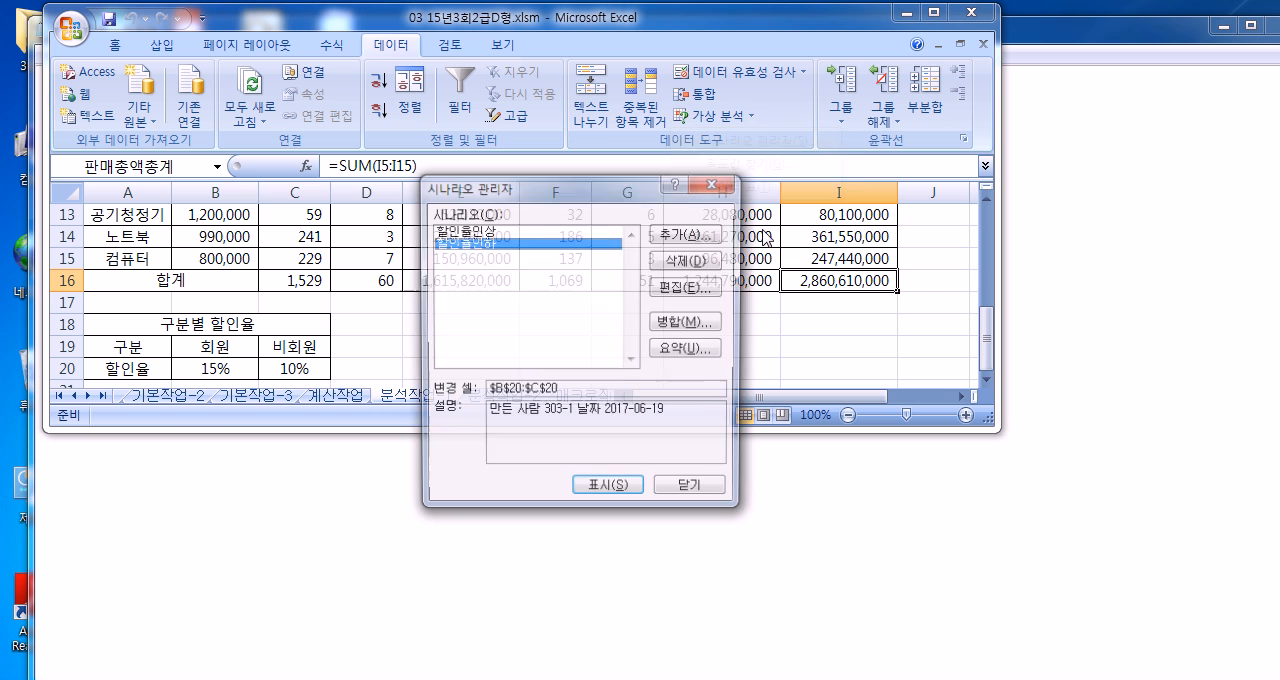
left_click(688, 352)
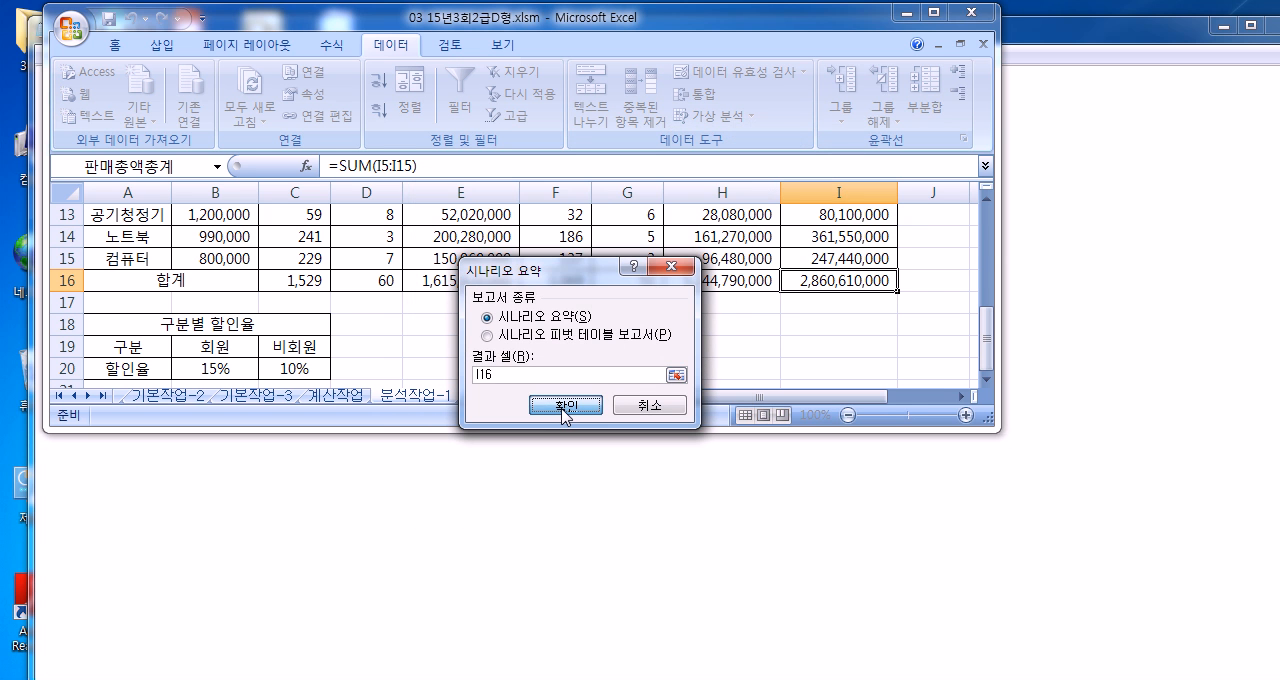
left_click(565, 405)
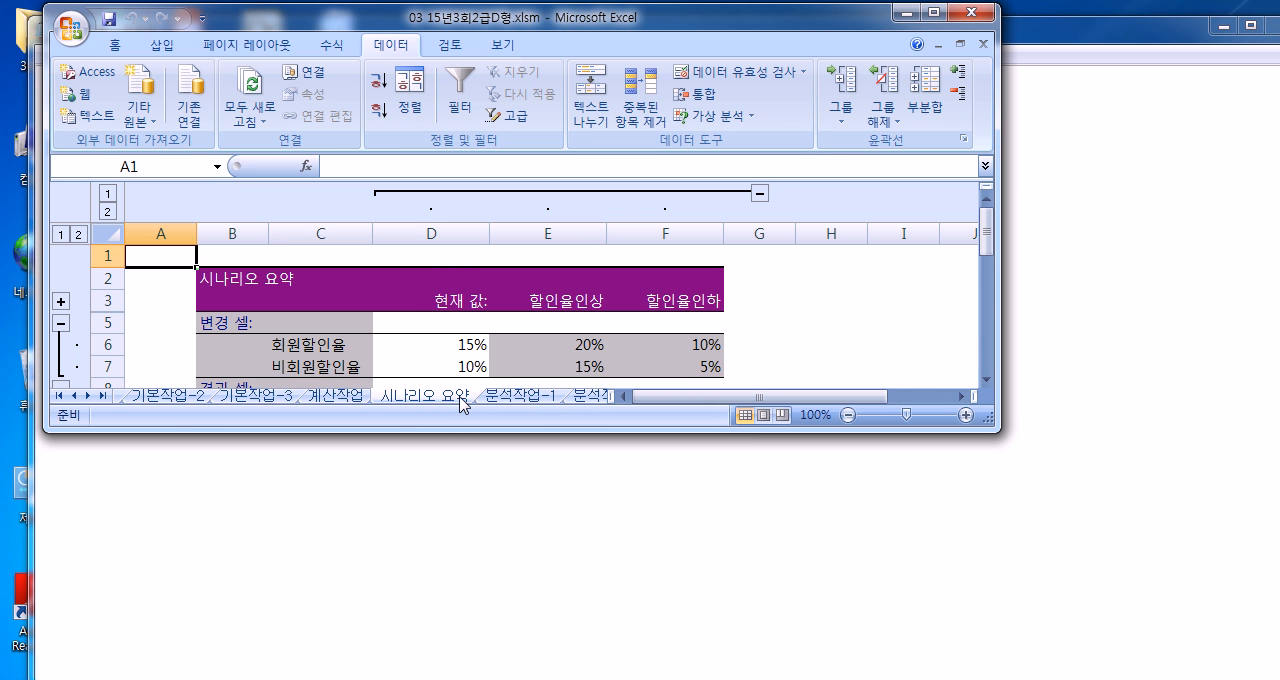
Step: Maximize the workbook window and switch to the 분석작업-2 sheet
left_click_drag(1001, 112, 1276, 112)
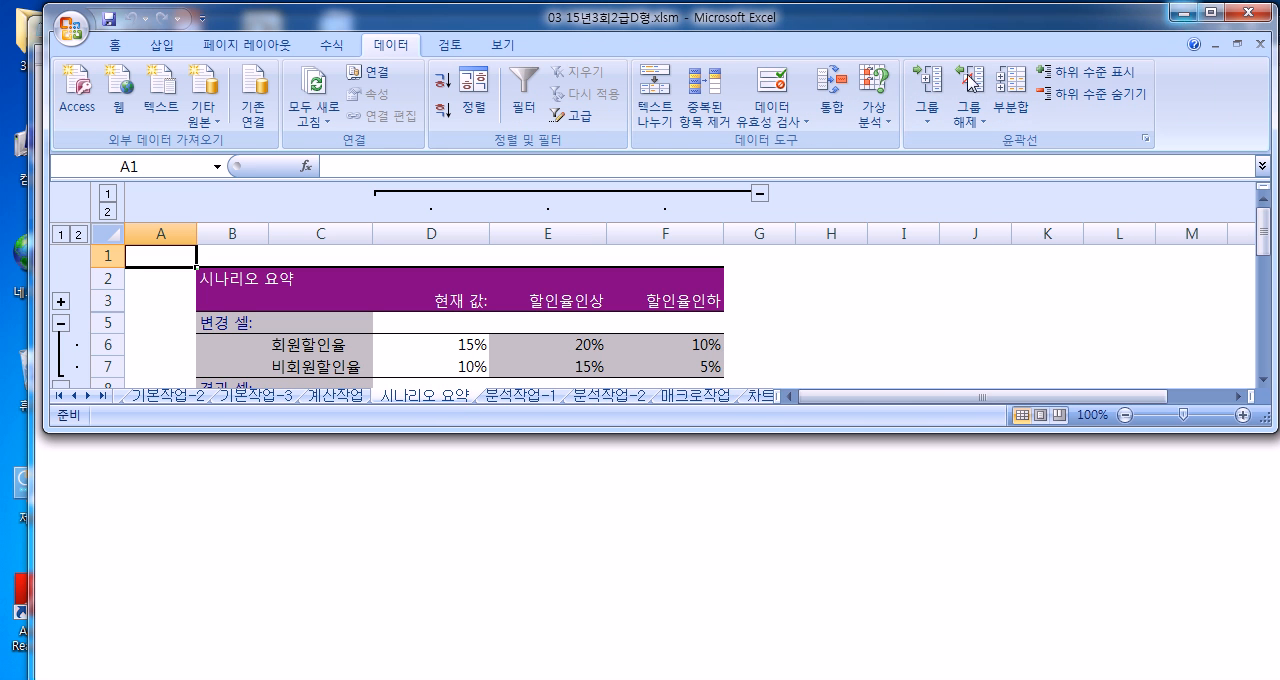
double_click(589, 22)
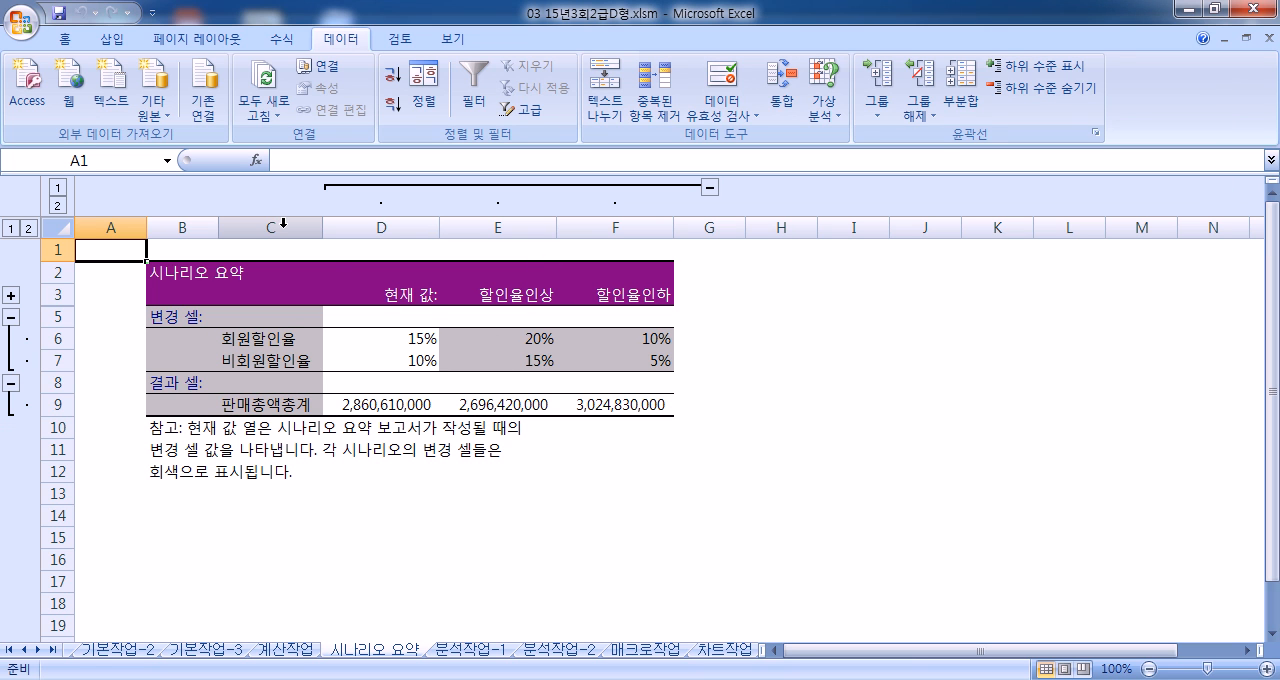
left_click(548, 650)
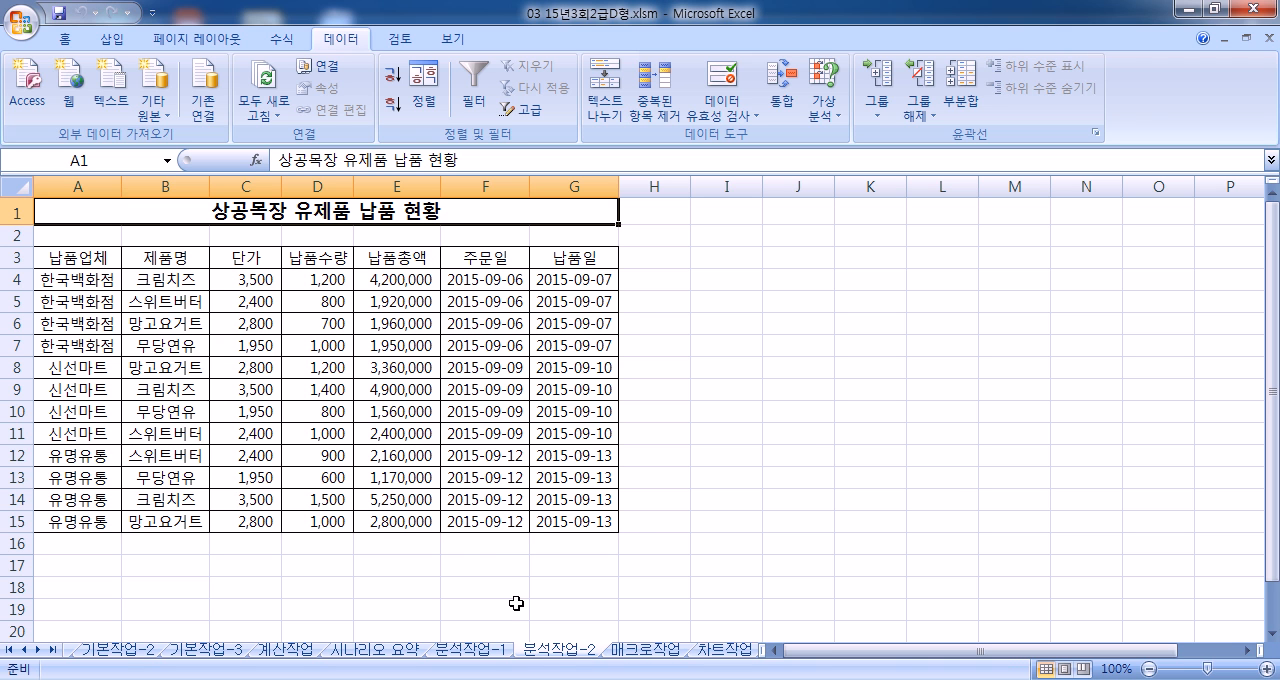
Step: Insert a pivot table from the delivery data in A3:G15, placed on the existing 분석작업-2 worksheet at cell A22
left_click_drag(72, 262, 565, 519)
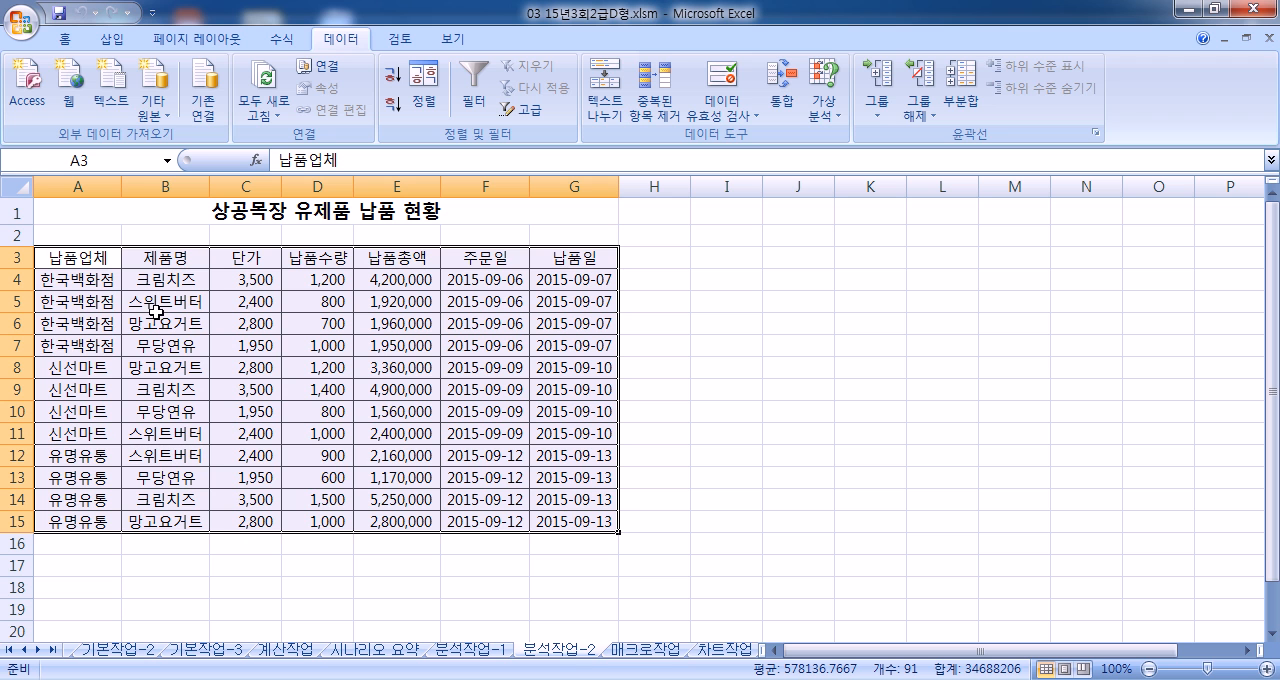
left_click(112, 39)
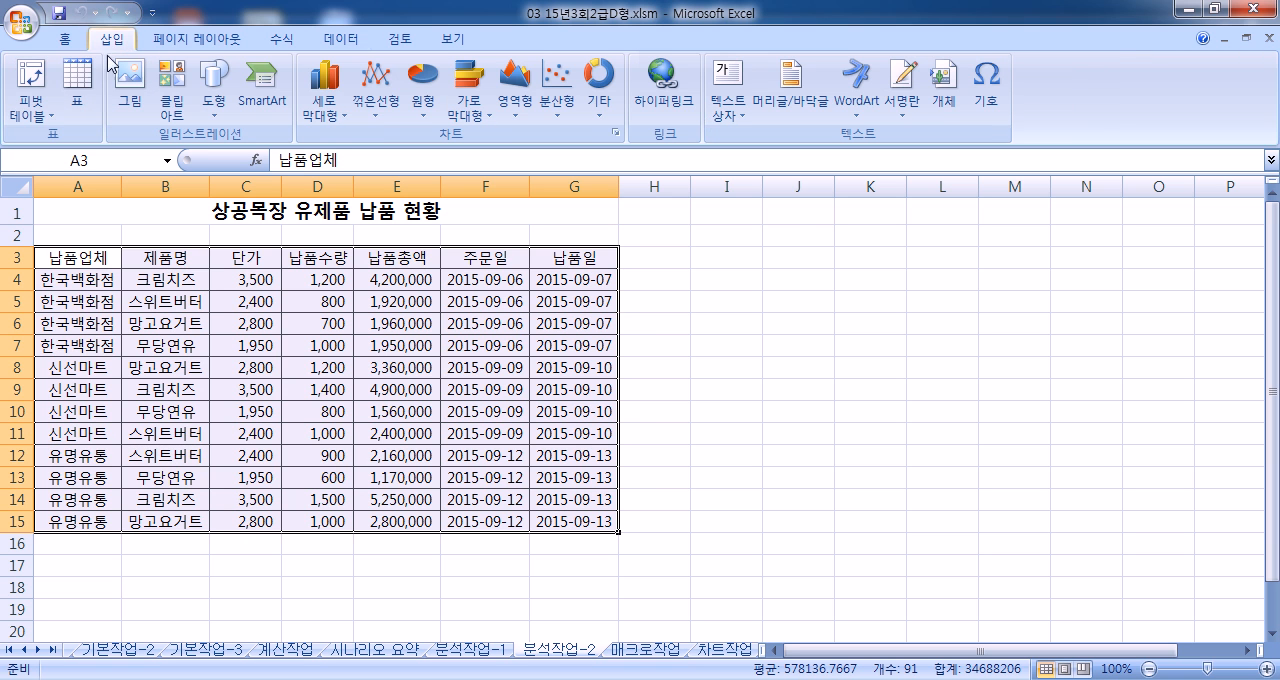
left_click(38, 85)
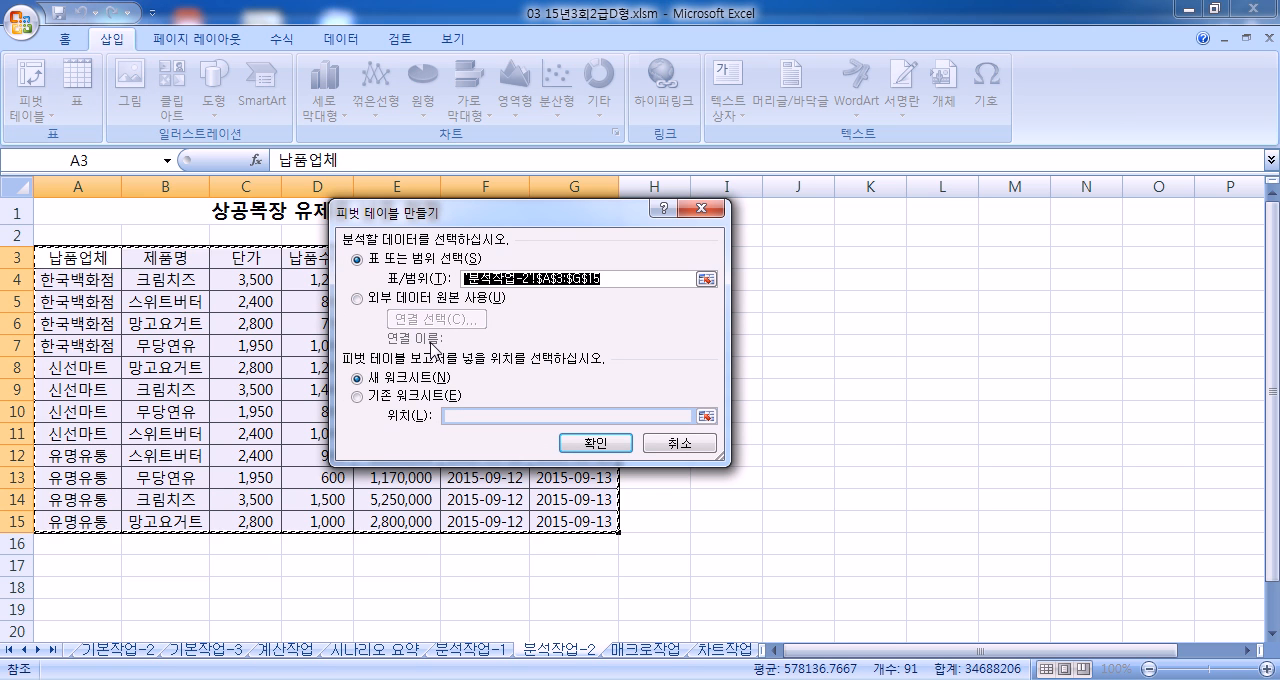
left_click(381, 398)
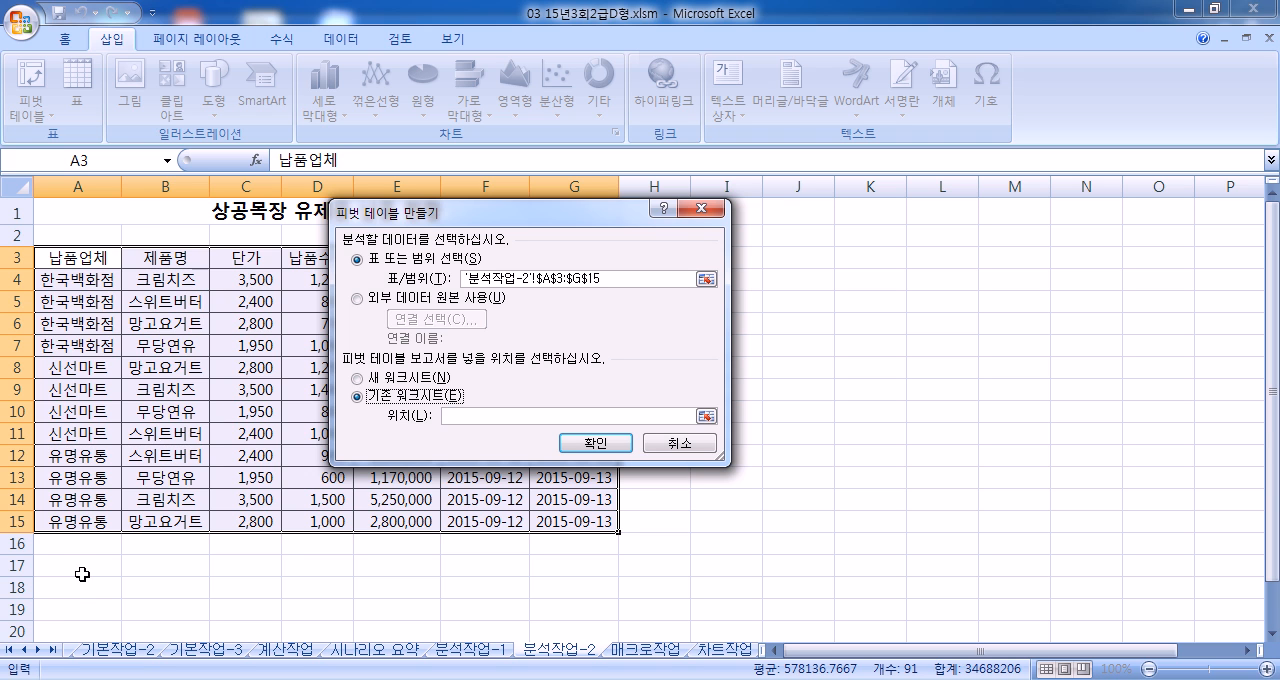
scroll(87, 617, "down", 5)
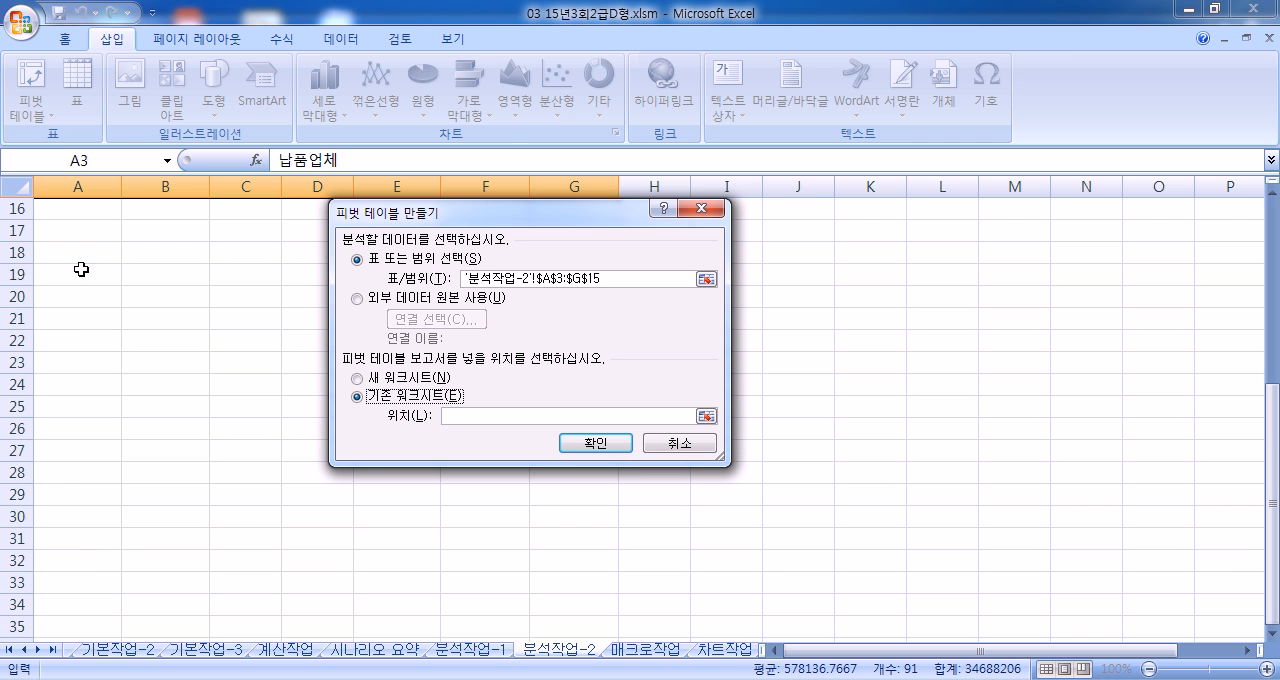
left_click(70, 336)
scroll(200, 445, "up", 4)
scroll(200, 445, "down", 4)
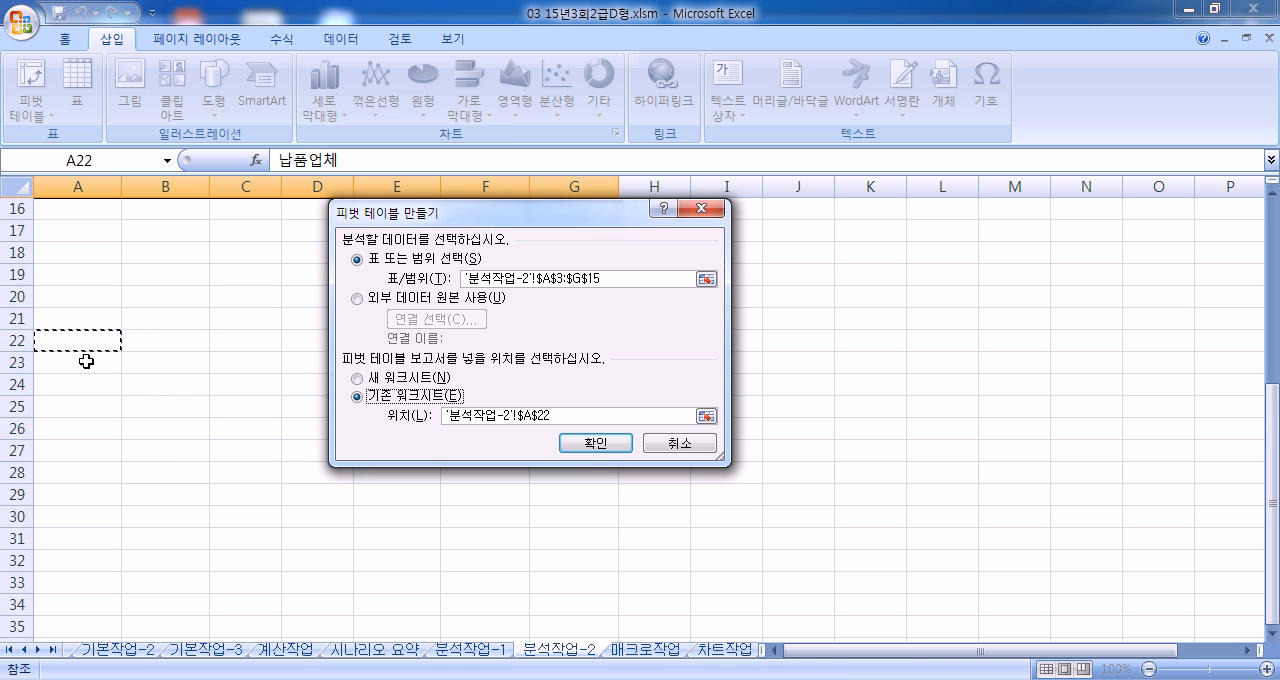
left_click(589, 445)
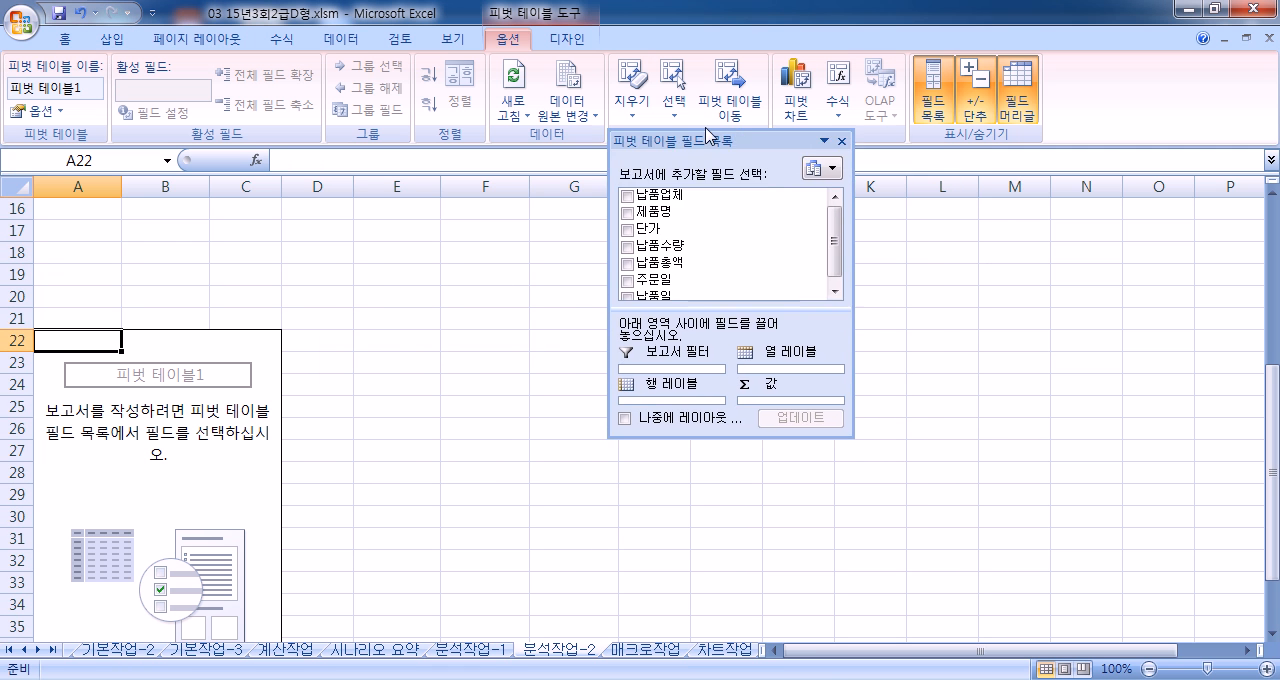
Step: Reposition the pivot table field list and enlarge it so all fields and layout areas are accessible
left_click_drag(706, 133, 677, 122)
left_click_drag(690, 427, 677, 555)
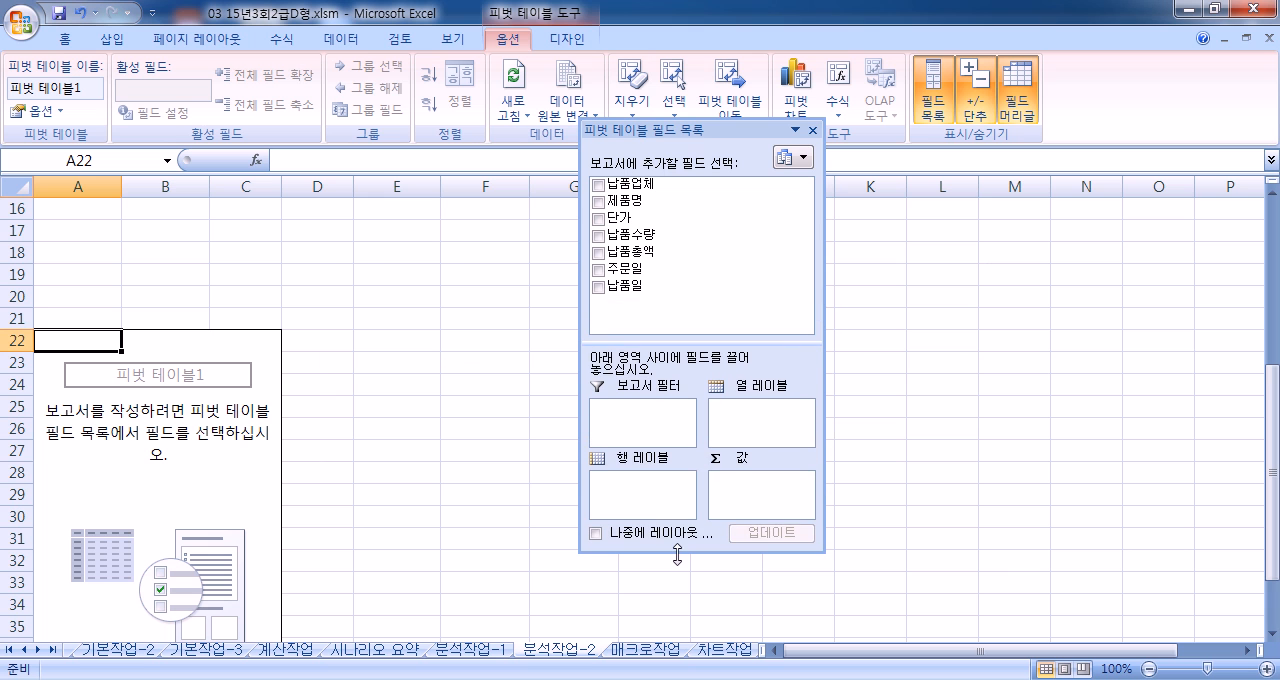
left_click_drag(825, 364, 874, 350)
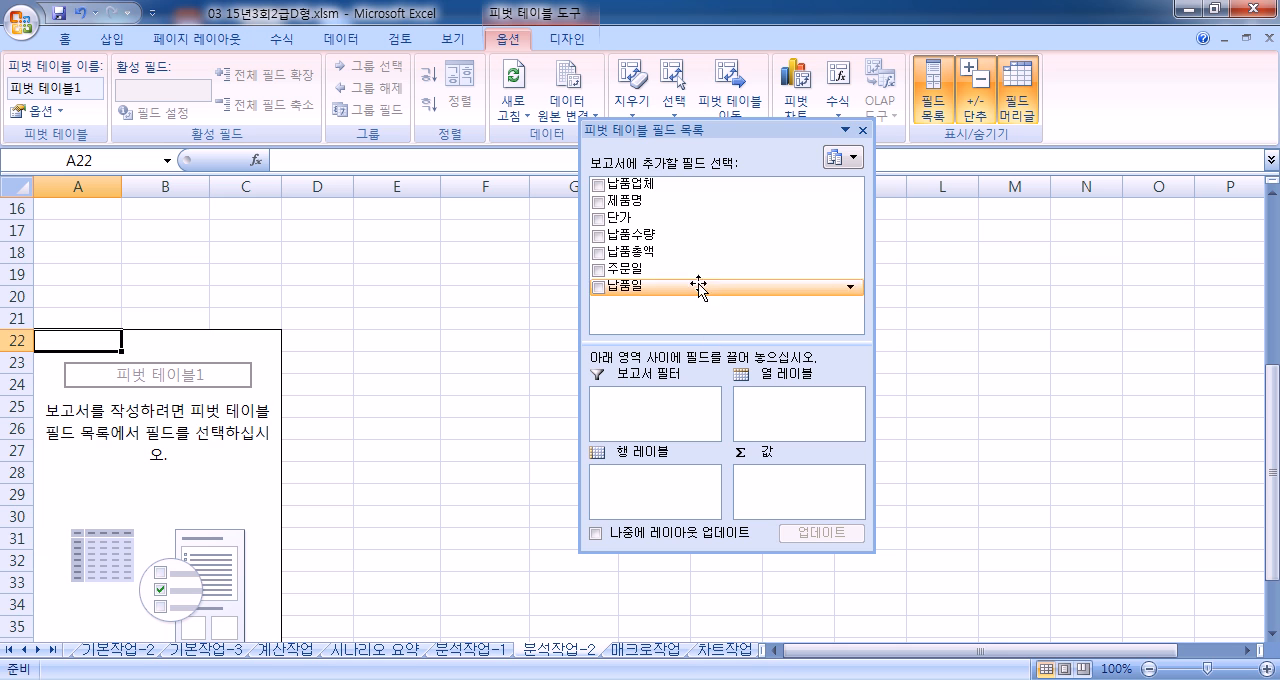
Step: Lay out the pivot table with 납품업체 as report filter, 제품명 as rows, 납품일 as columns, and 납품수량 and 납품총액 as values
left_click_drag(630, 185, 662, 402)
left_click_drag(632, 201, 632, 486)
left_click_drag(628, 286, 780, 418)
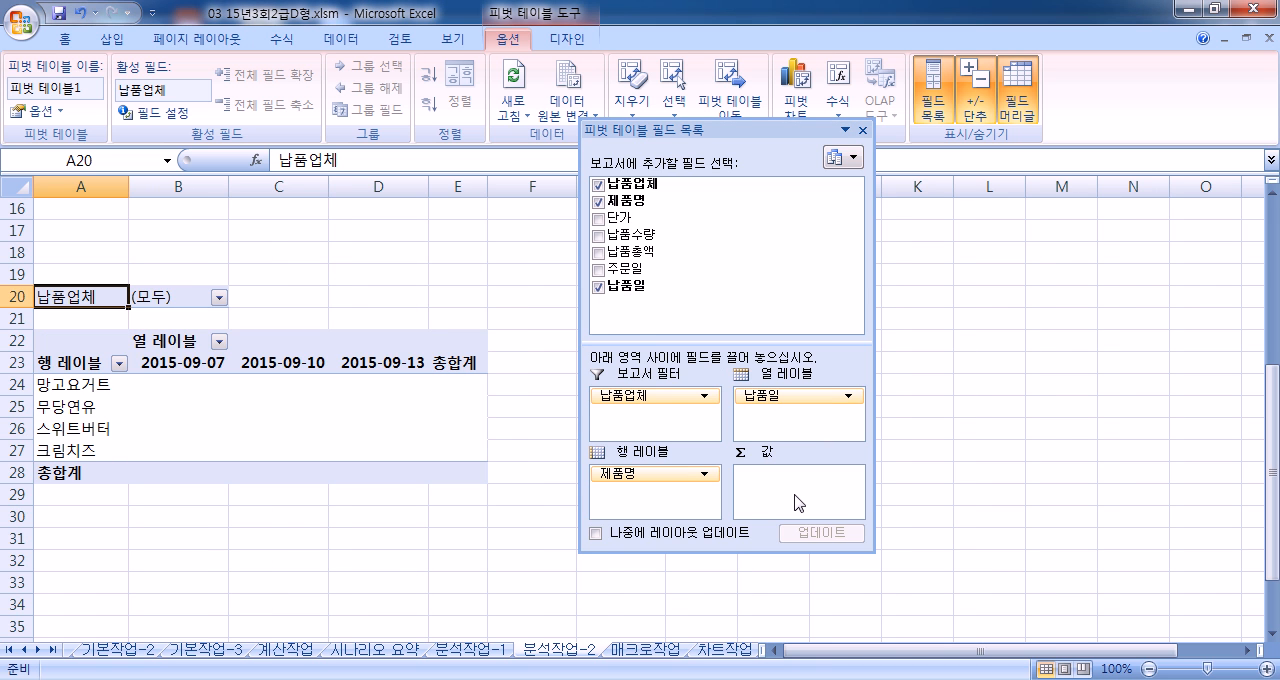
left_click_drag(640, 240, 770, 500)
left_click_drag(636, 251, 788, 503)
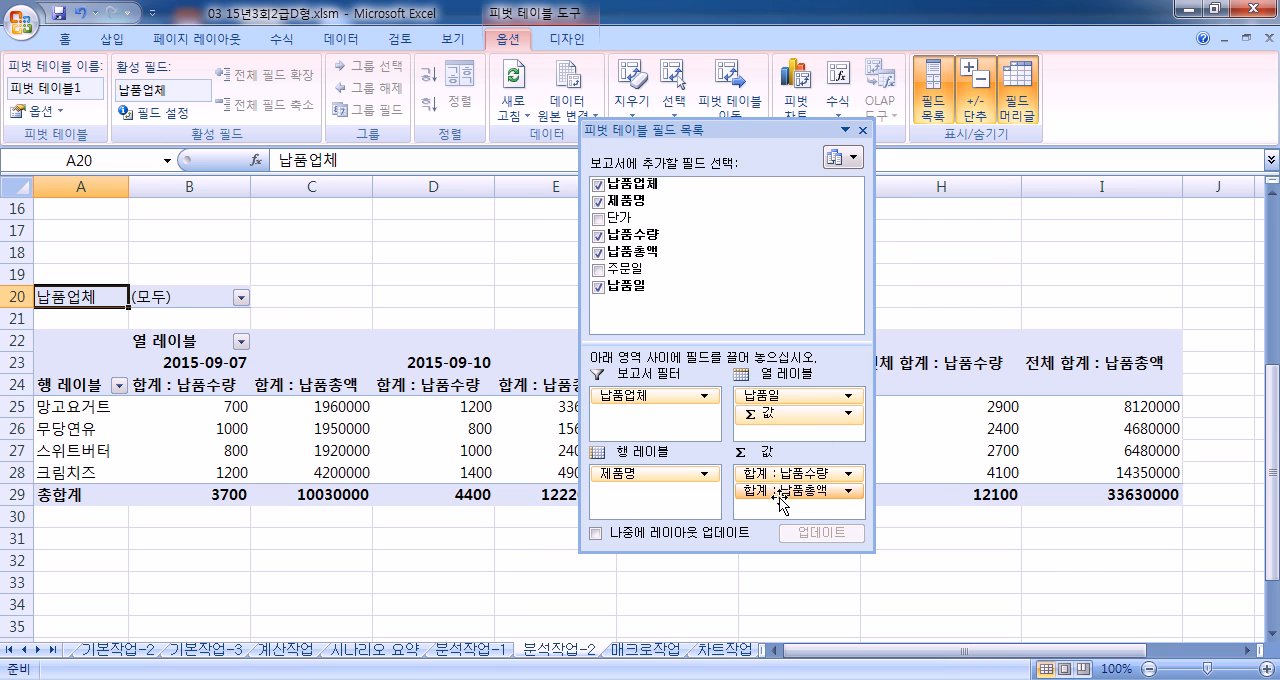
double_click(694, 130)
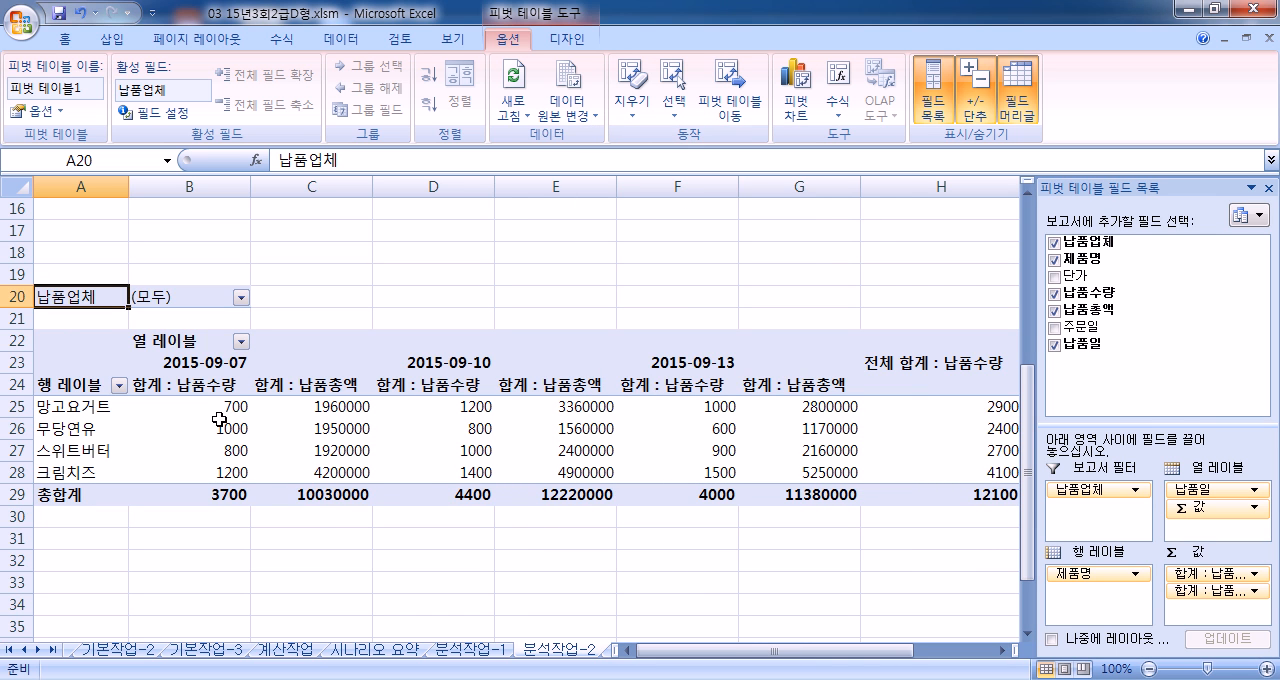
Step: Turn off both the row and column grand totals in the pivot table options
left_click(38, 114)
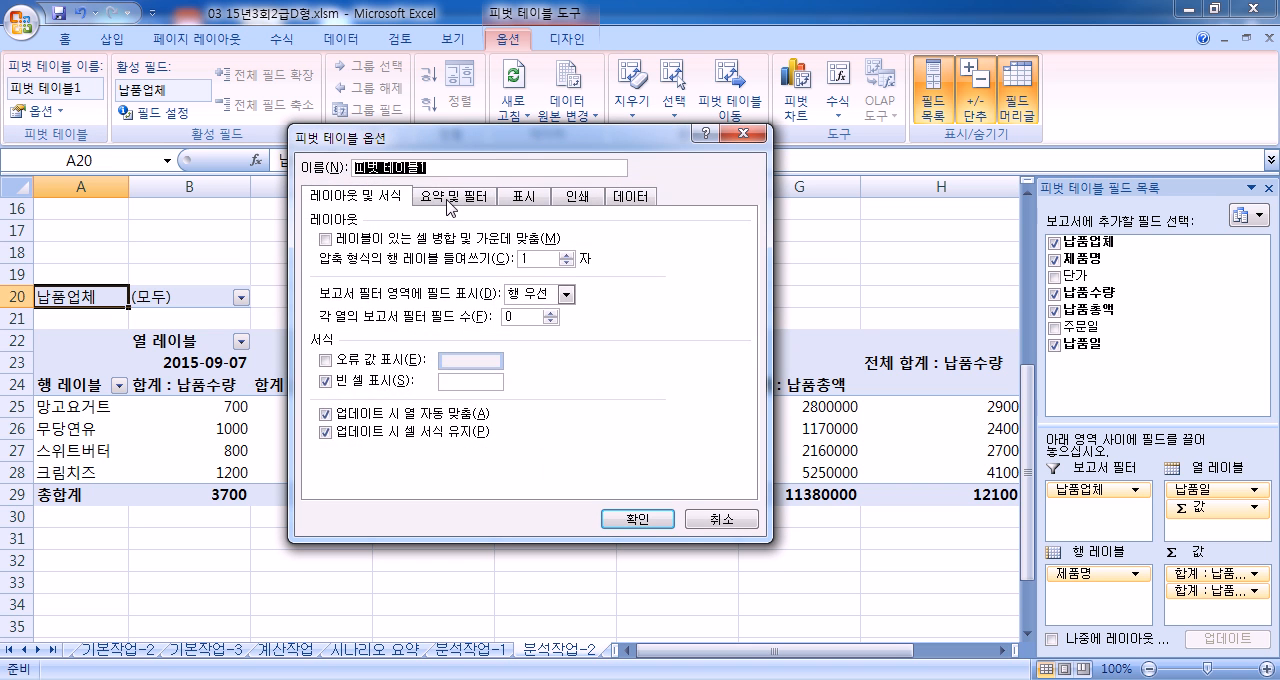
left_click(449, 198)
left_click(345, 240)
left_click(345, 258)
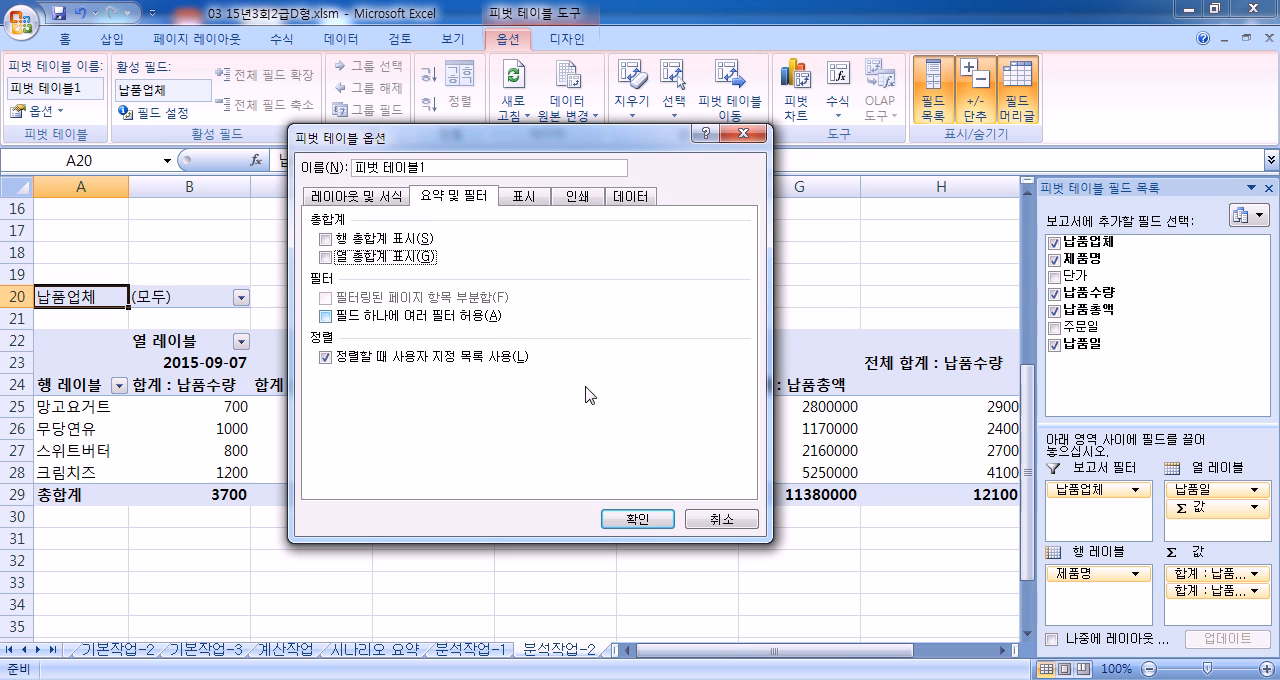
left_click(645, 518)
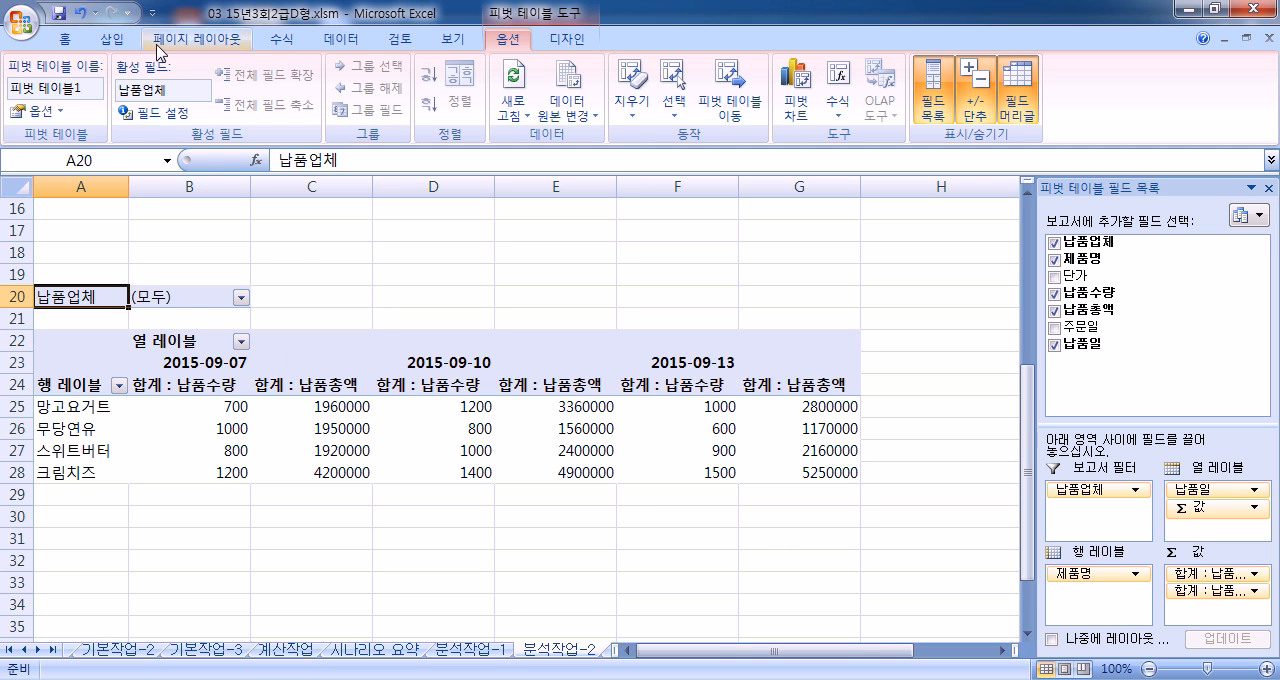
Step: Change the pivot table's report layout to outline form (개요 형식으로 표시)
left_click(567, 39)
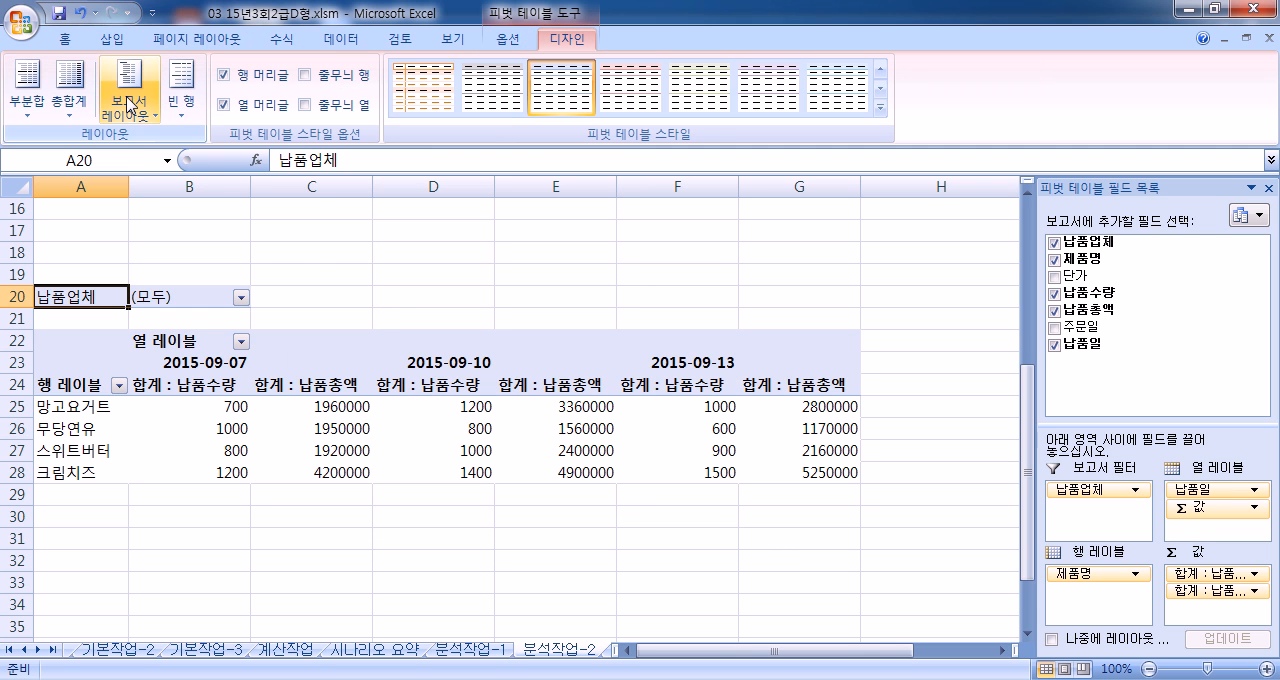
left_click(130, 104)
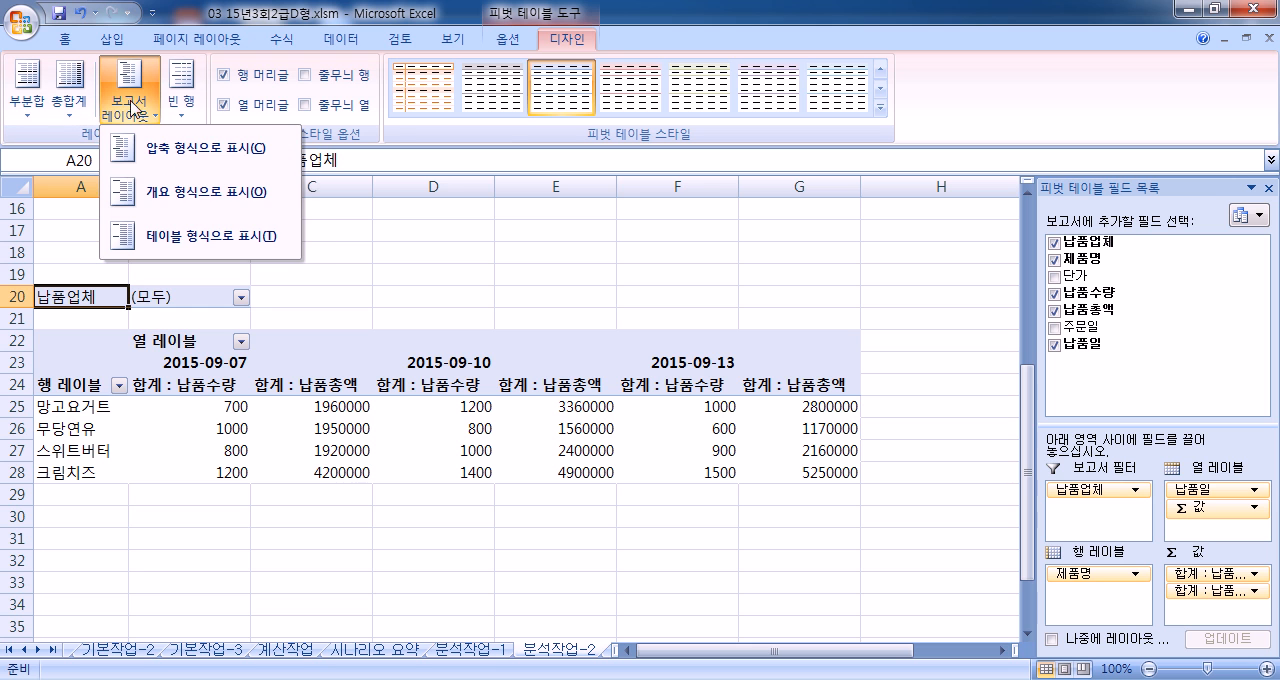
left_click(193, 188)
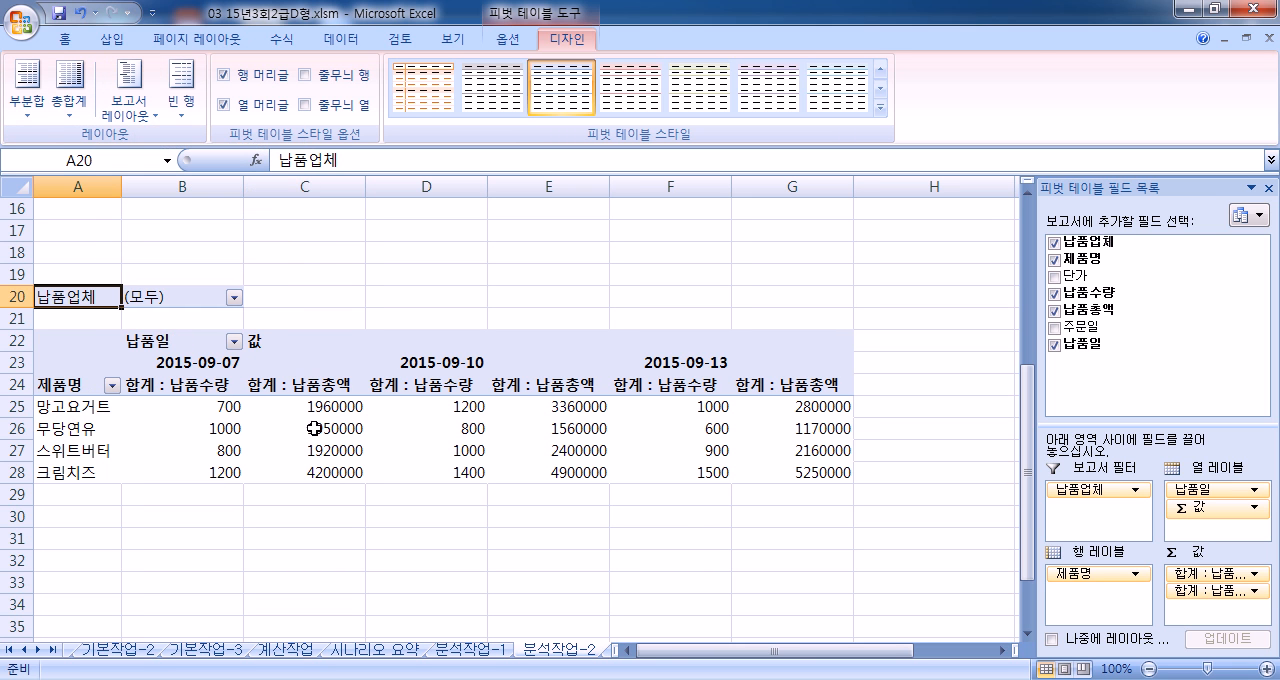
left_click(508, 39)
left_click(580, 42)
left_click(509, 41)
left_click(560, 41)
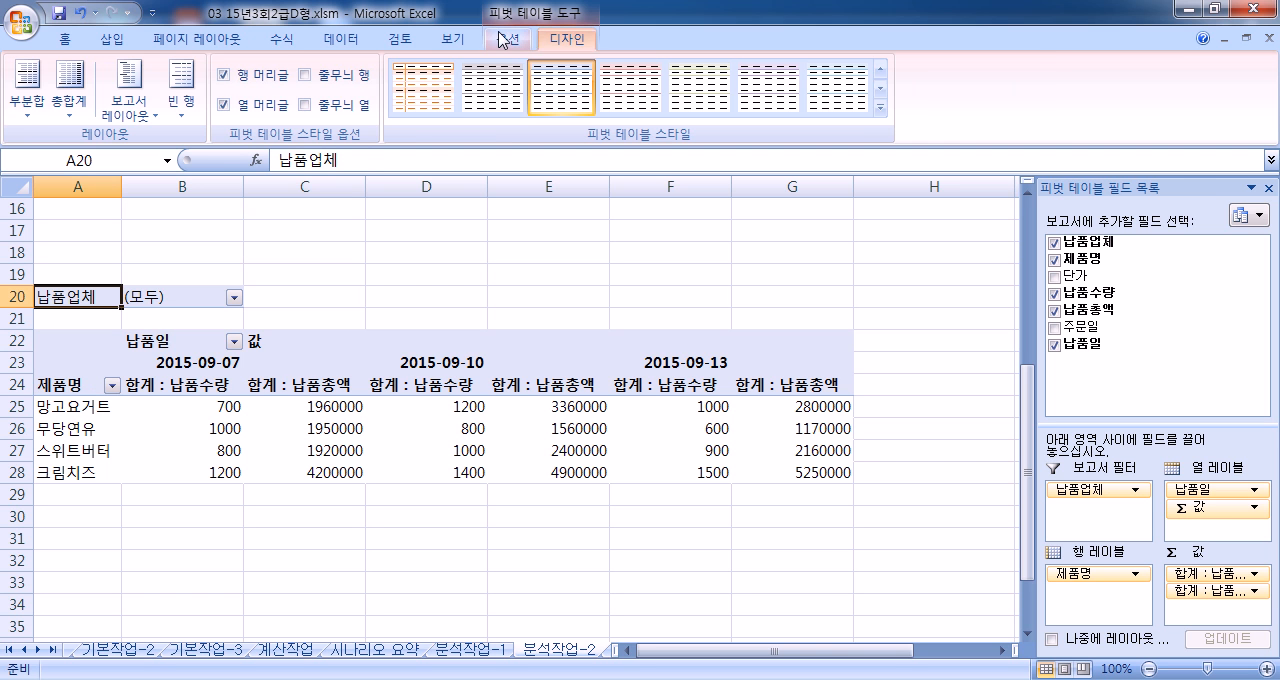
left_click(503, 39)
left_click(571, 40)
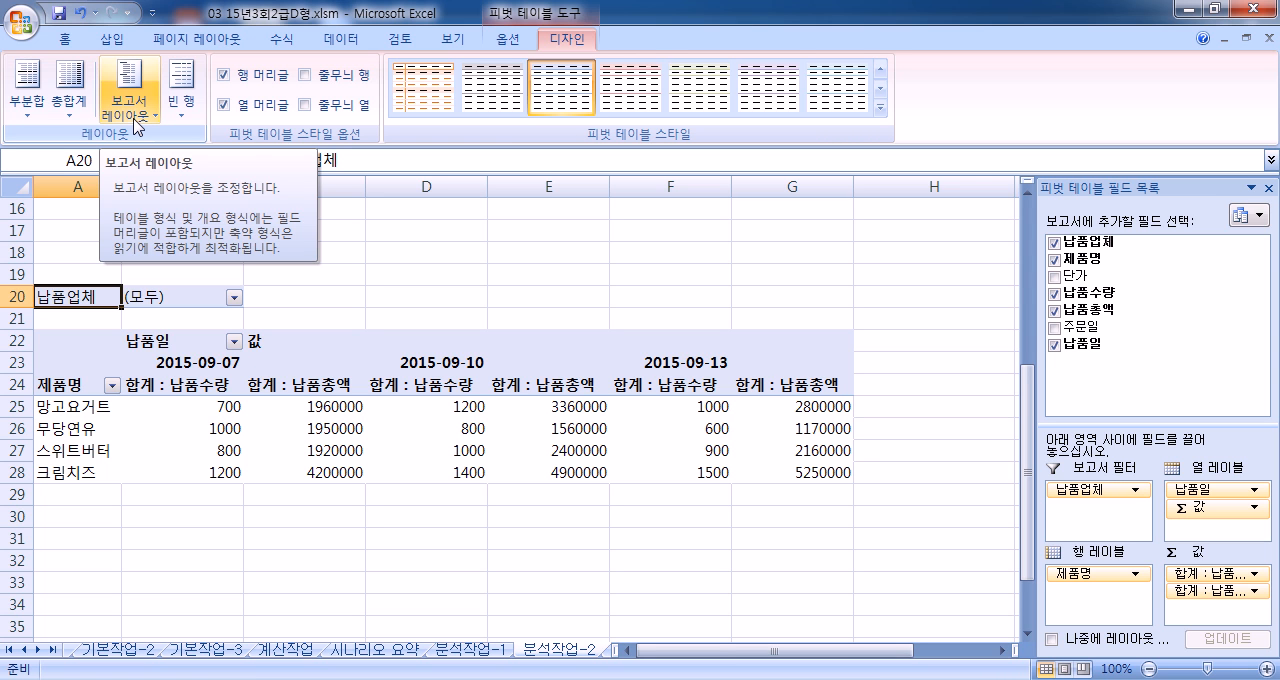
left_click_drag(180, 408, 780, 467)
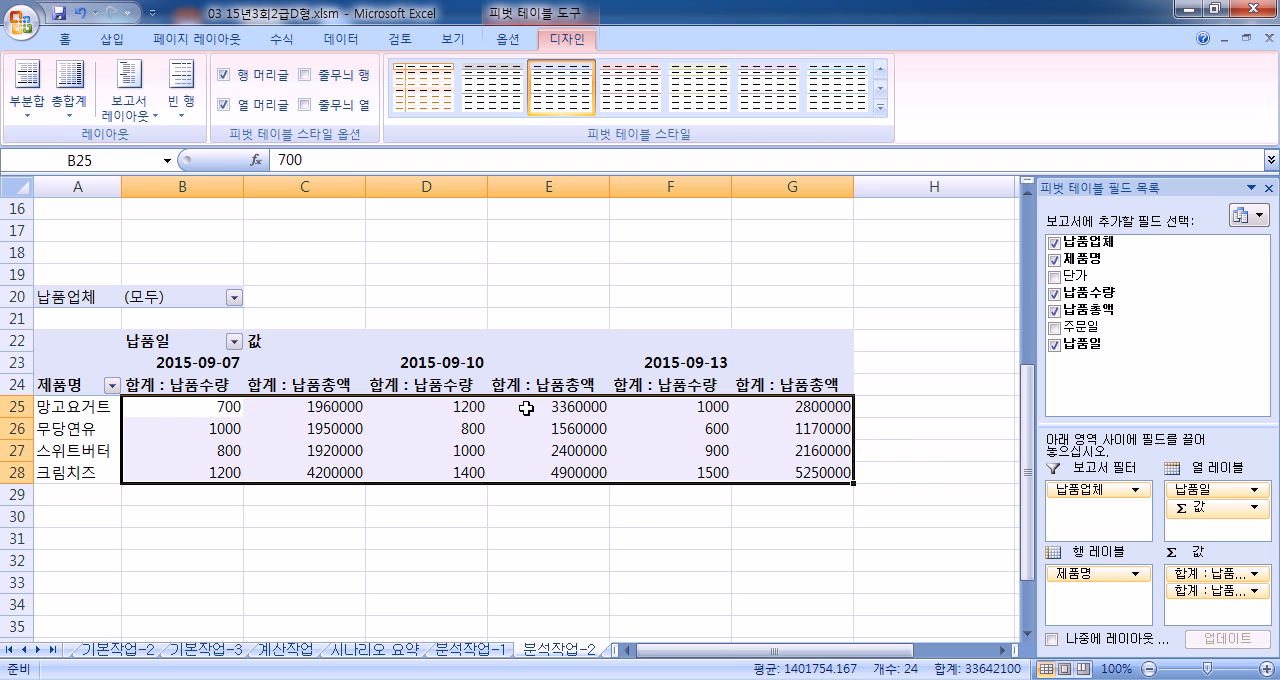
left_click(212, 410)
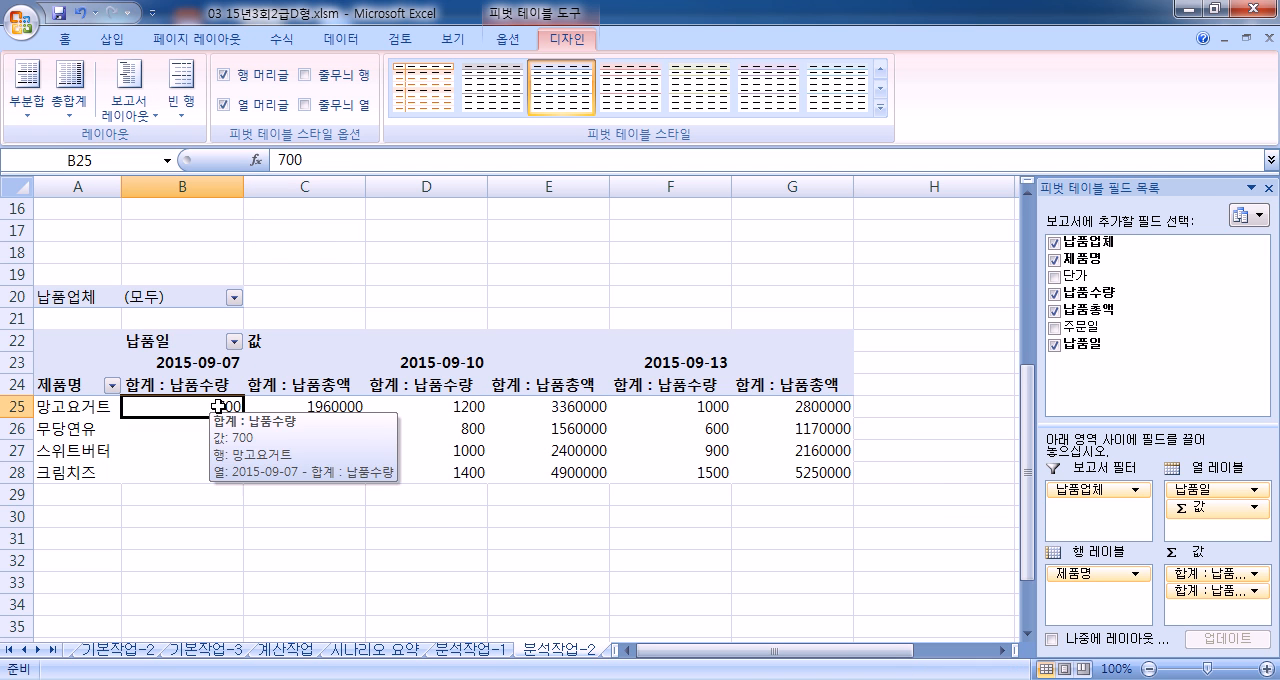
left_click(64, 39)
left_click_drag(211, 409, 806, 477)
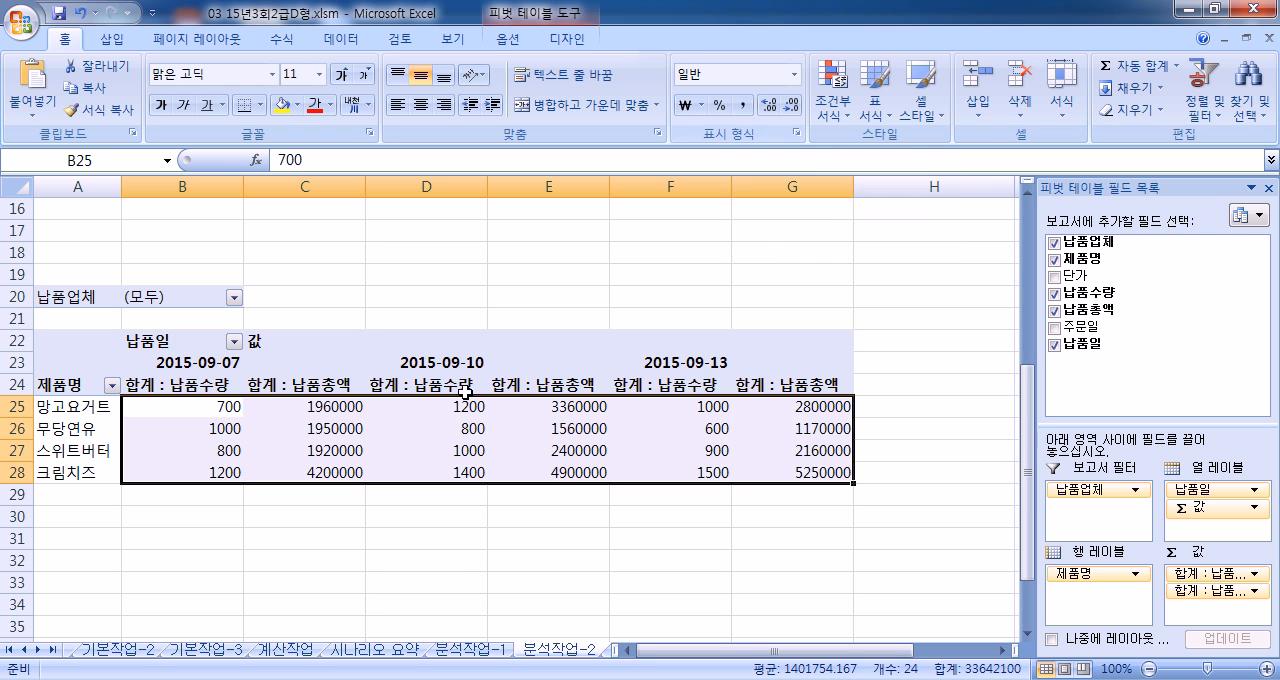
left_click(380, 432)
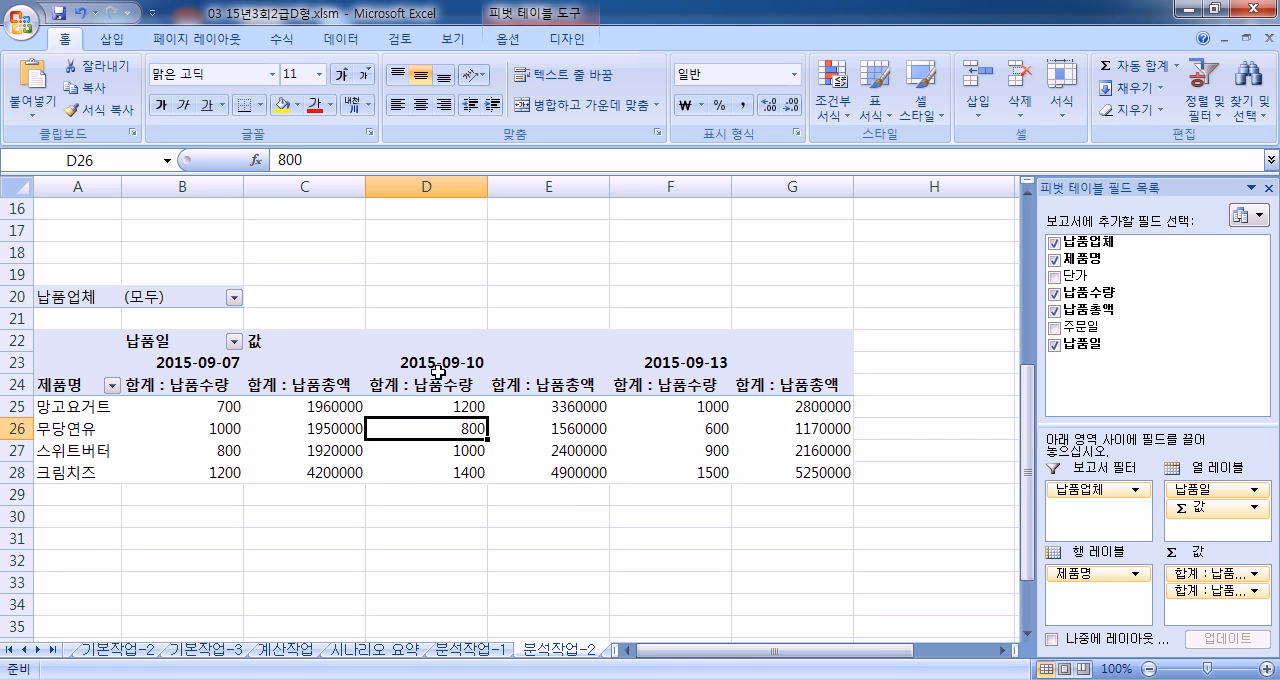
Step: Format the 합계 : 납품수량 value field as 숫자 with the 1000 separator through its value field settings
left_click(208, 404)
left_click(190, 383)
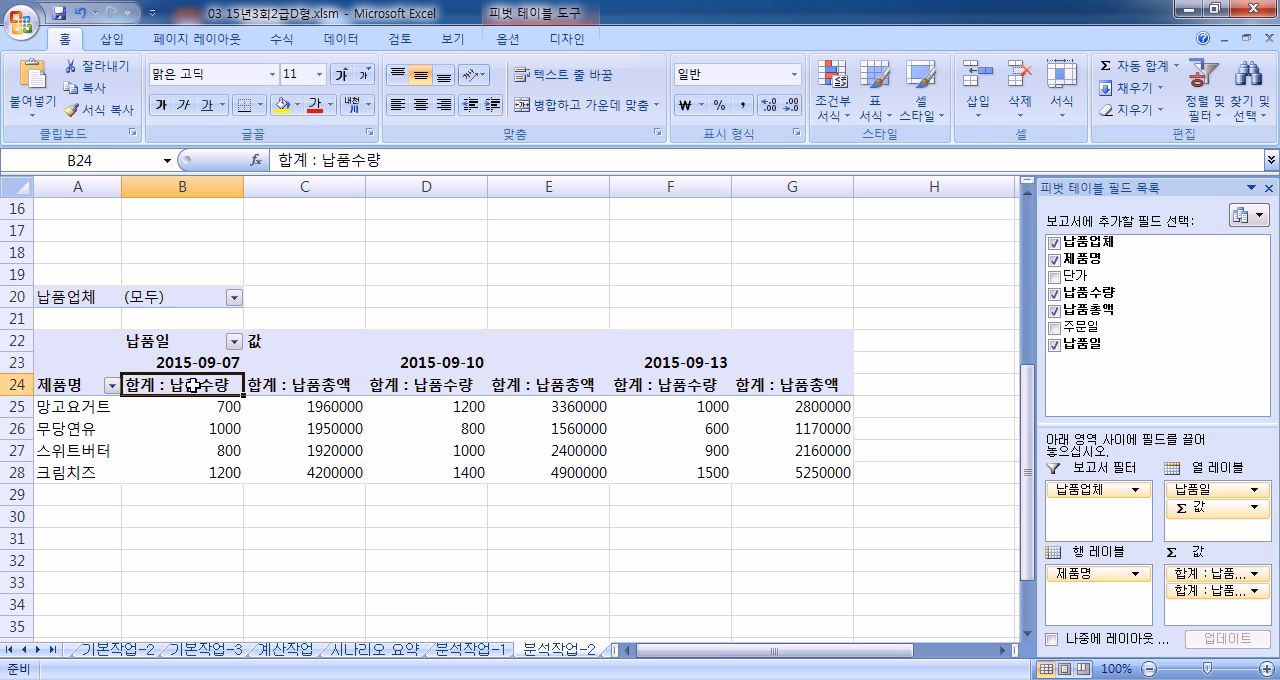
left_click(518, 42)
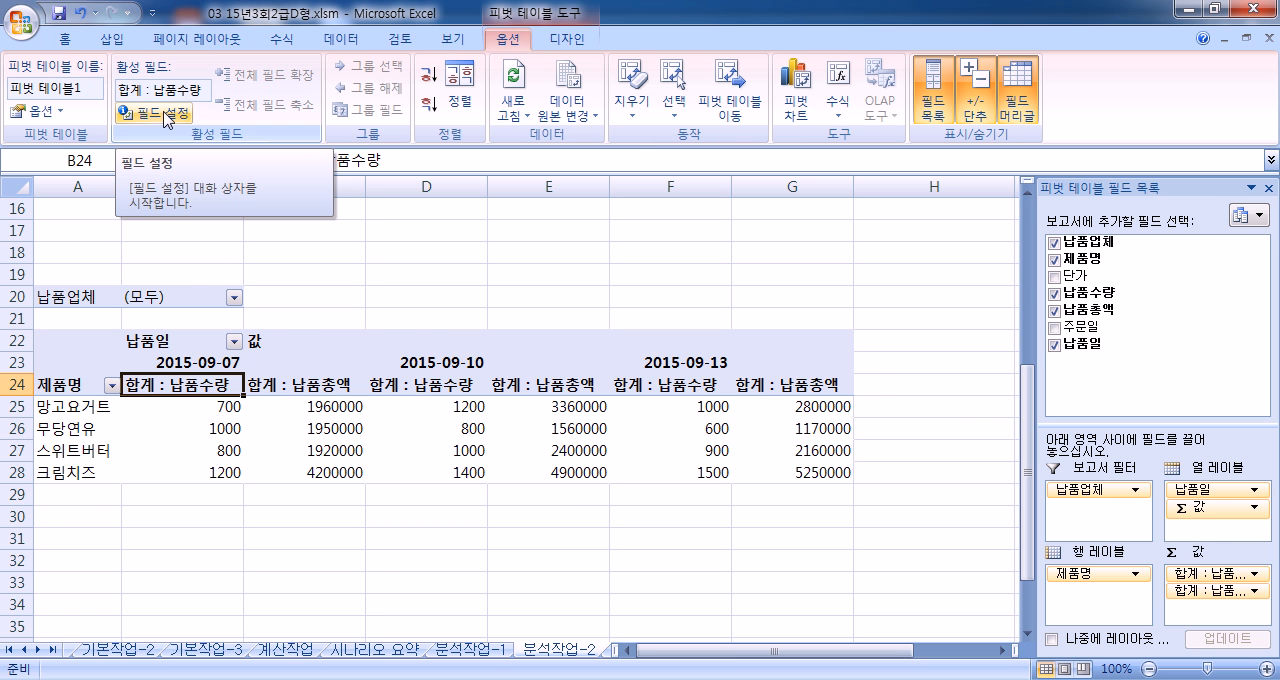
left_click(318, 388)
left_click(184, 372)
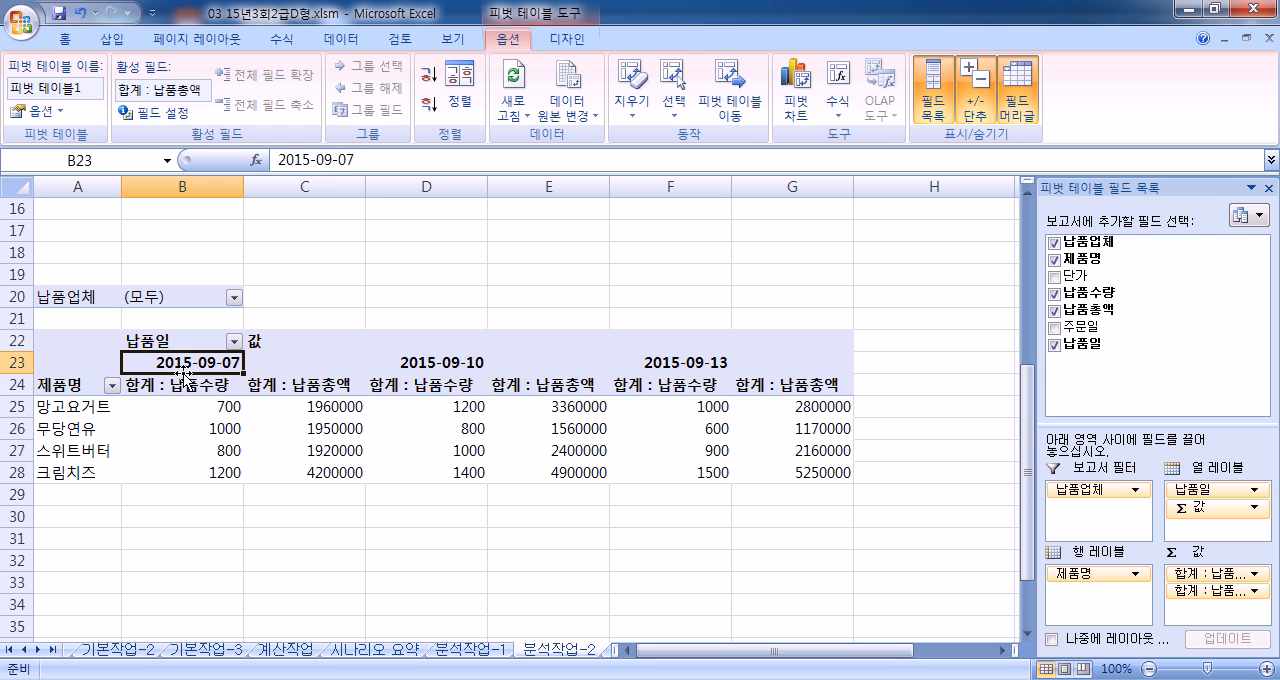
left_click(189, 376)
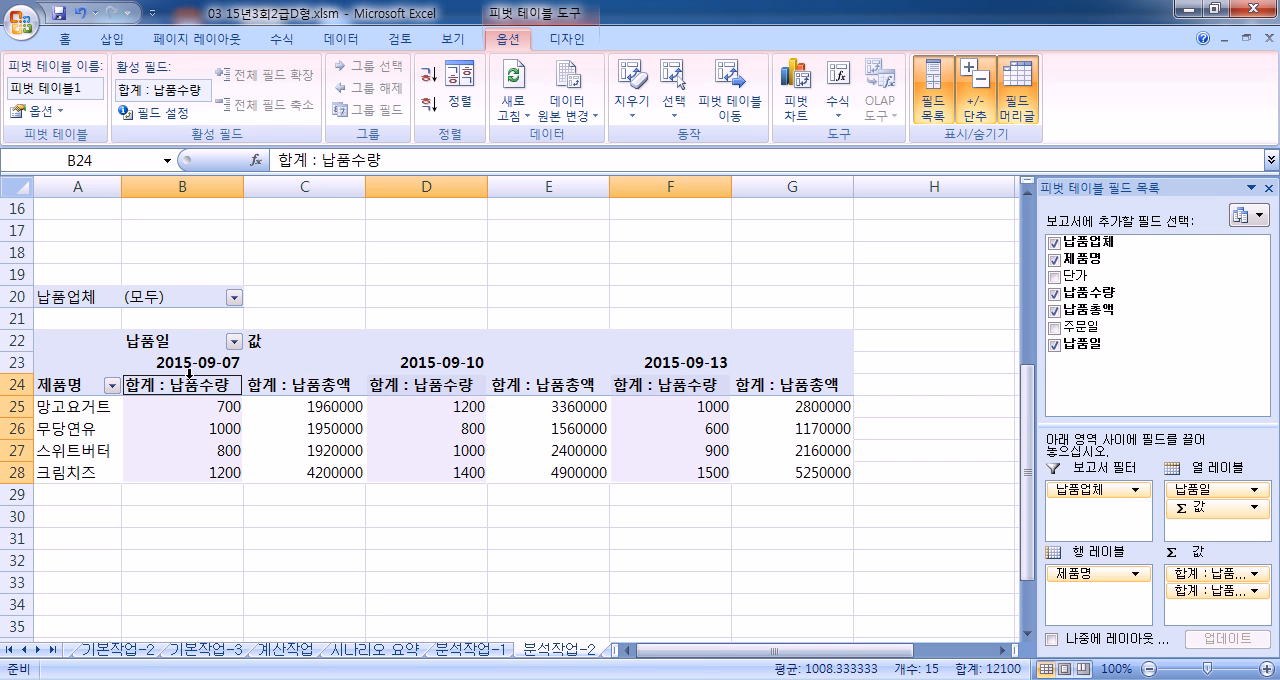
left_click(189, 390)
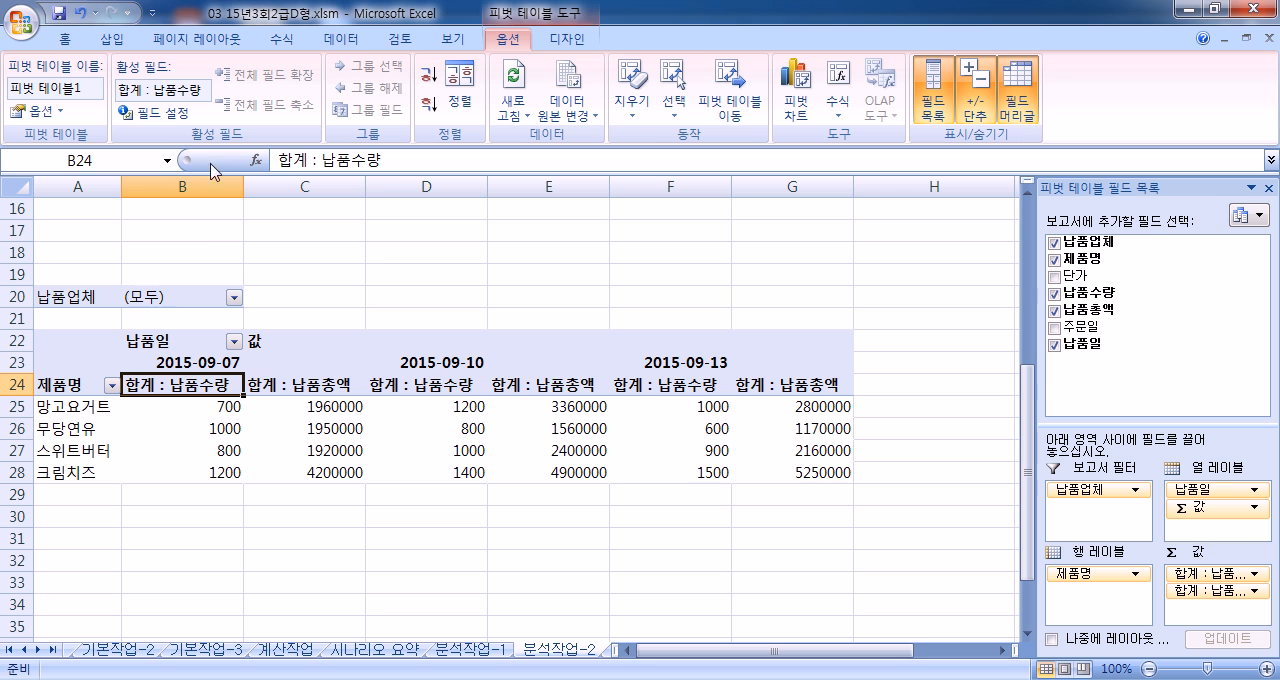
left_click(176, 113)
left_click_drag(507, 180, 507, 40)
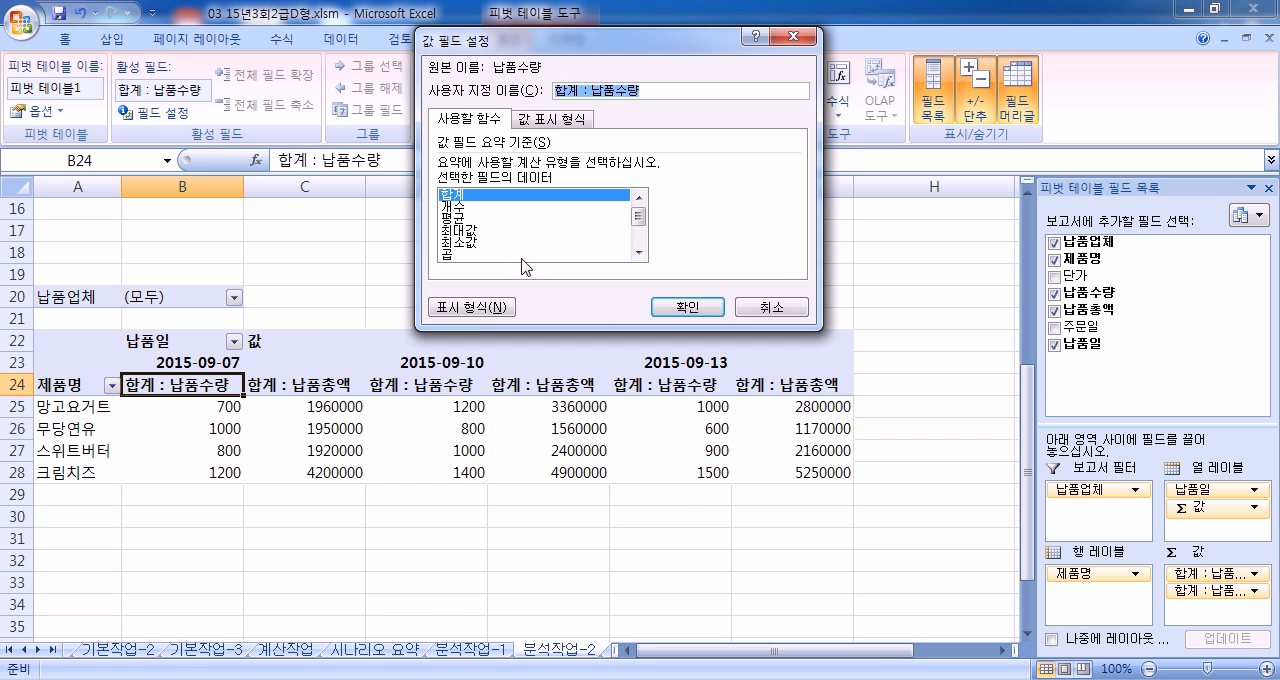
left_click(486, 311)
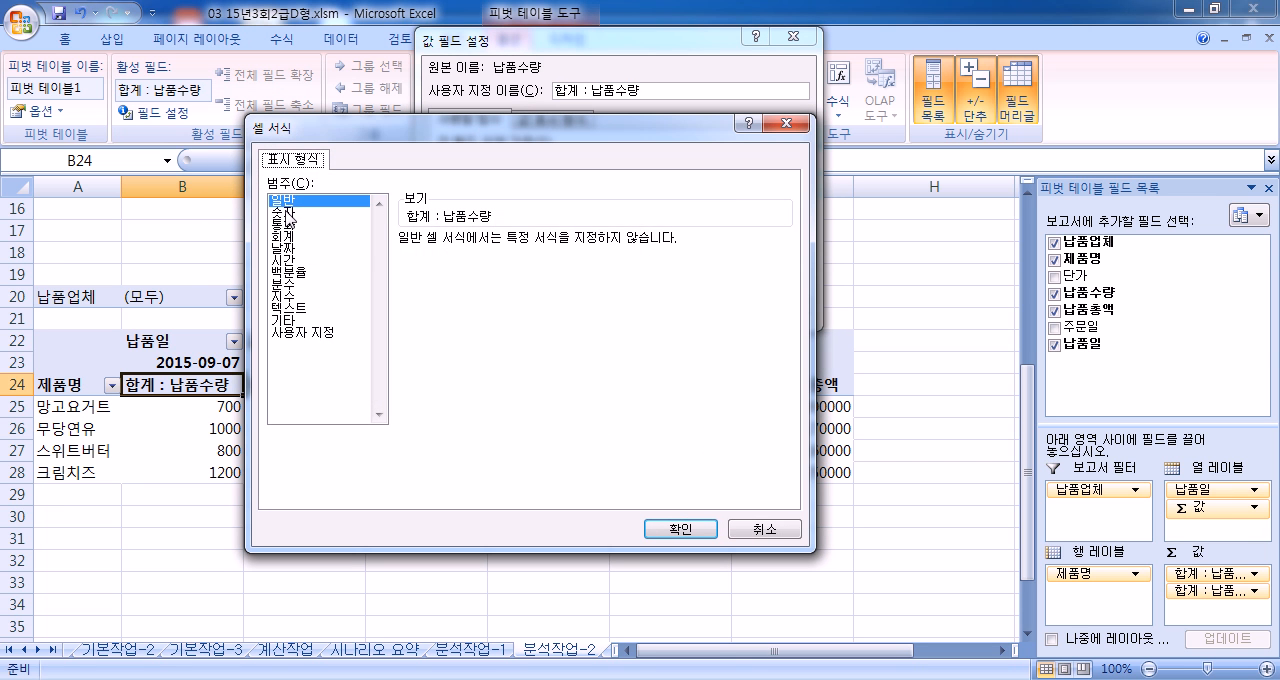
left_click(285, 212)
left_click(410, 265)
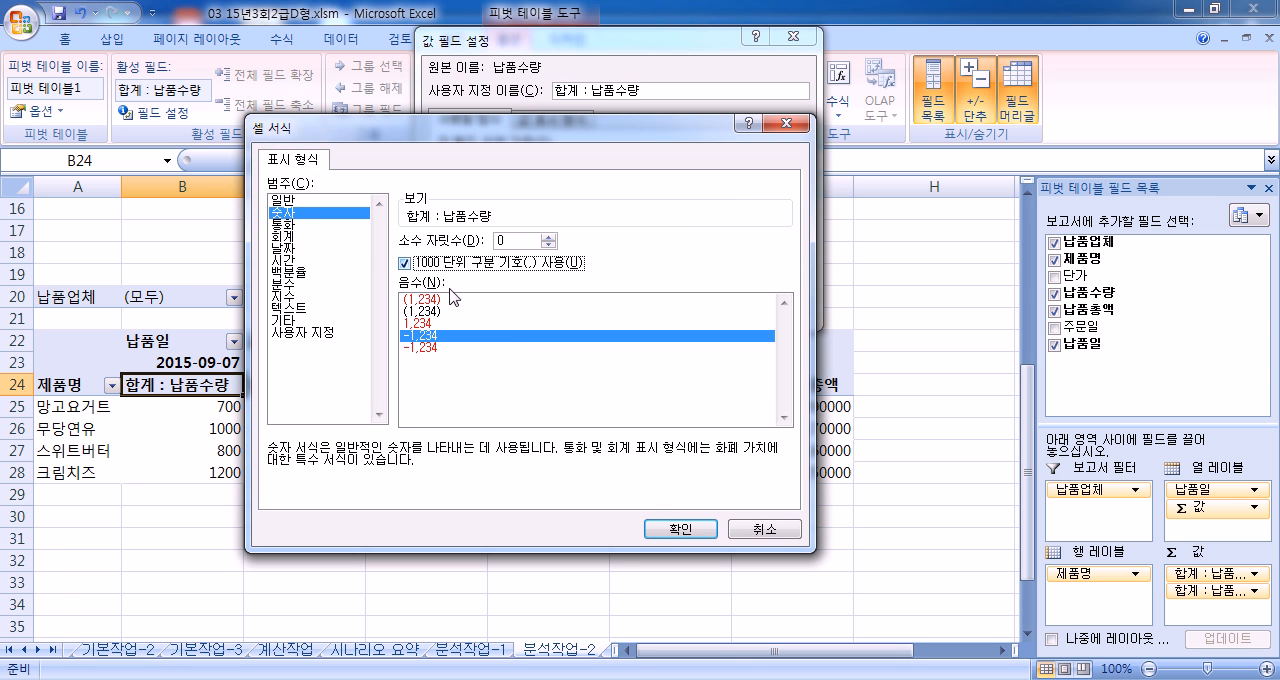
left_click(663, 527)
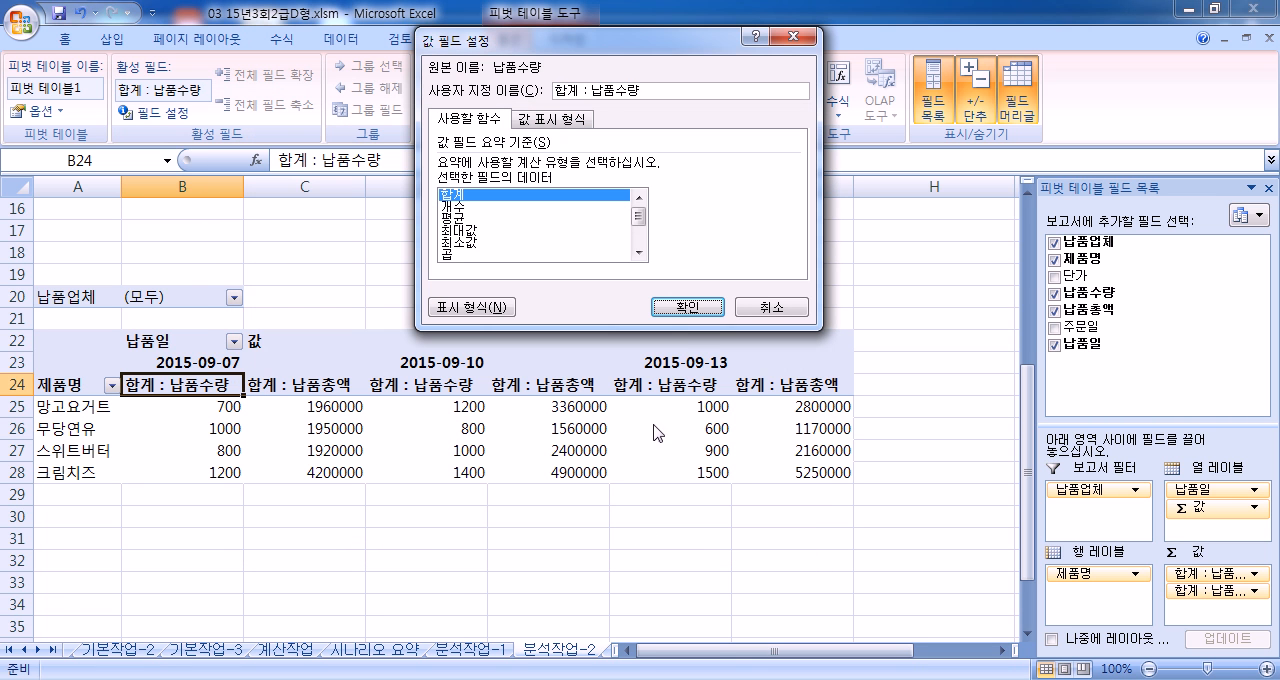
left_click(687, 306)
Step: Format the 합계 : 납품총액 value field as 숫자 with the 1000 separator through its value field settings
left_click(322, 382)
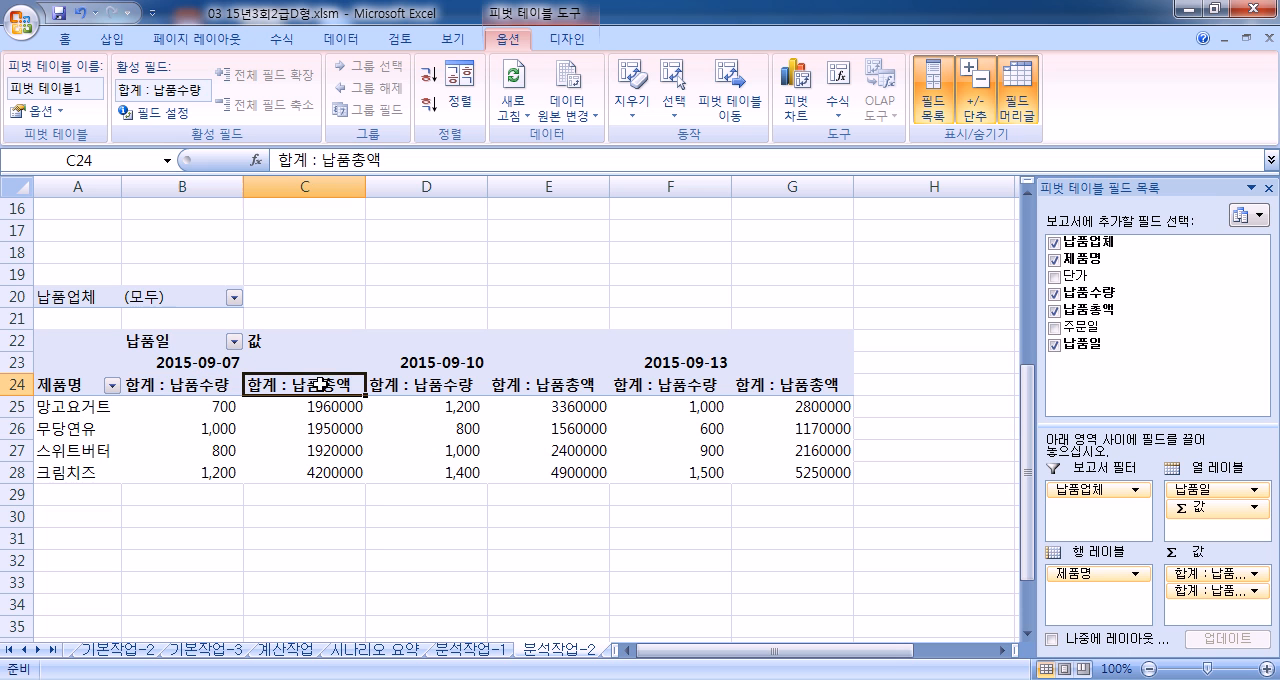
left_click(155, 113)
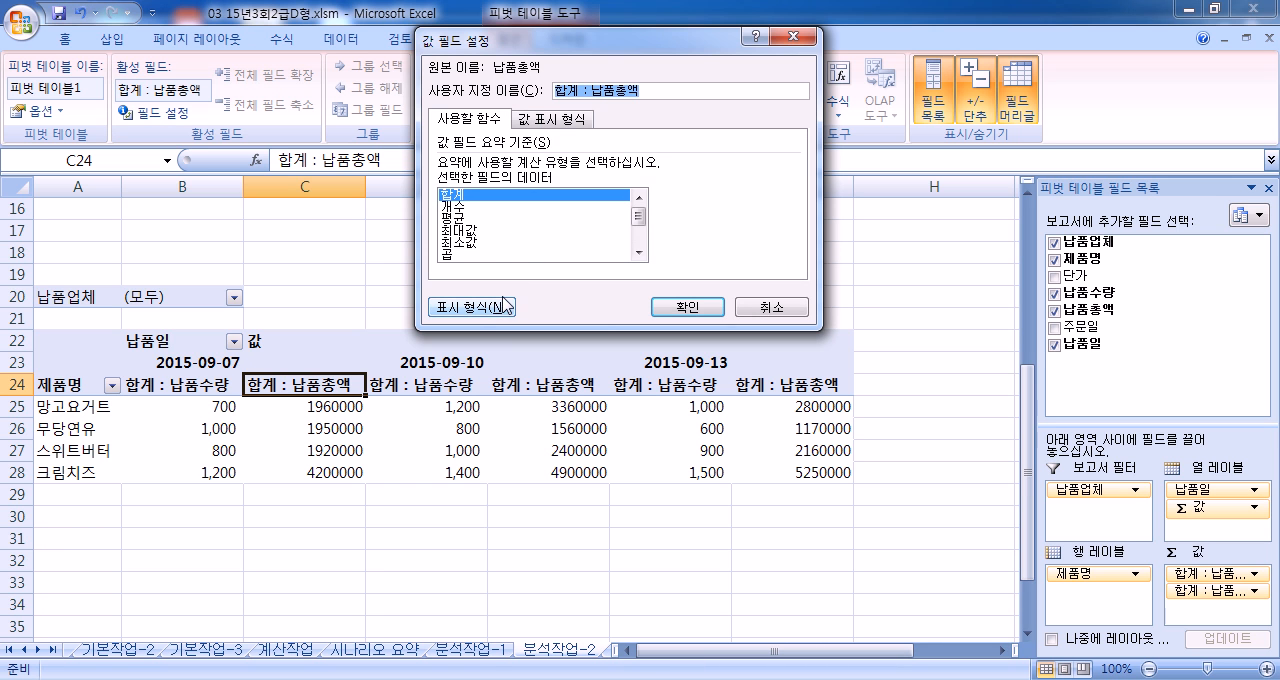
left_click(547, 119)
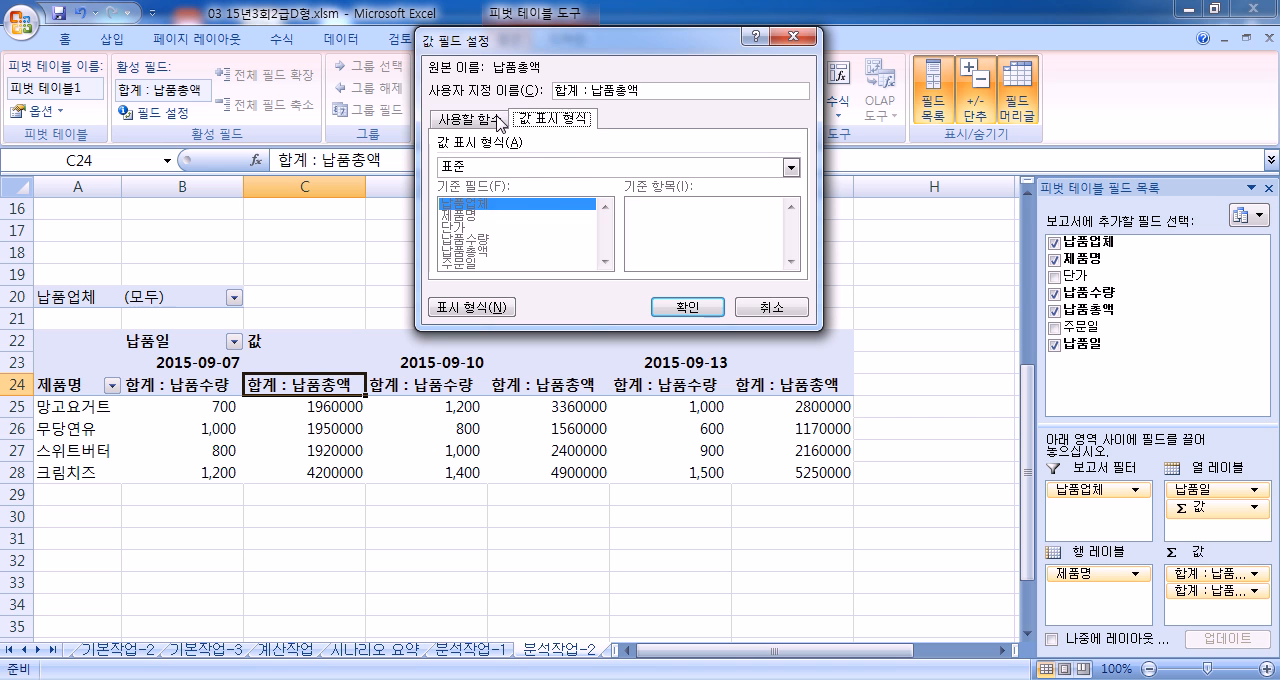
left_click(500, 121)
left_click(472, 308)
left_click(377, 94)
left_click(494, 144)
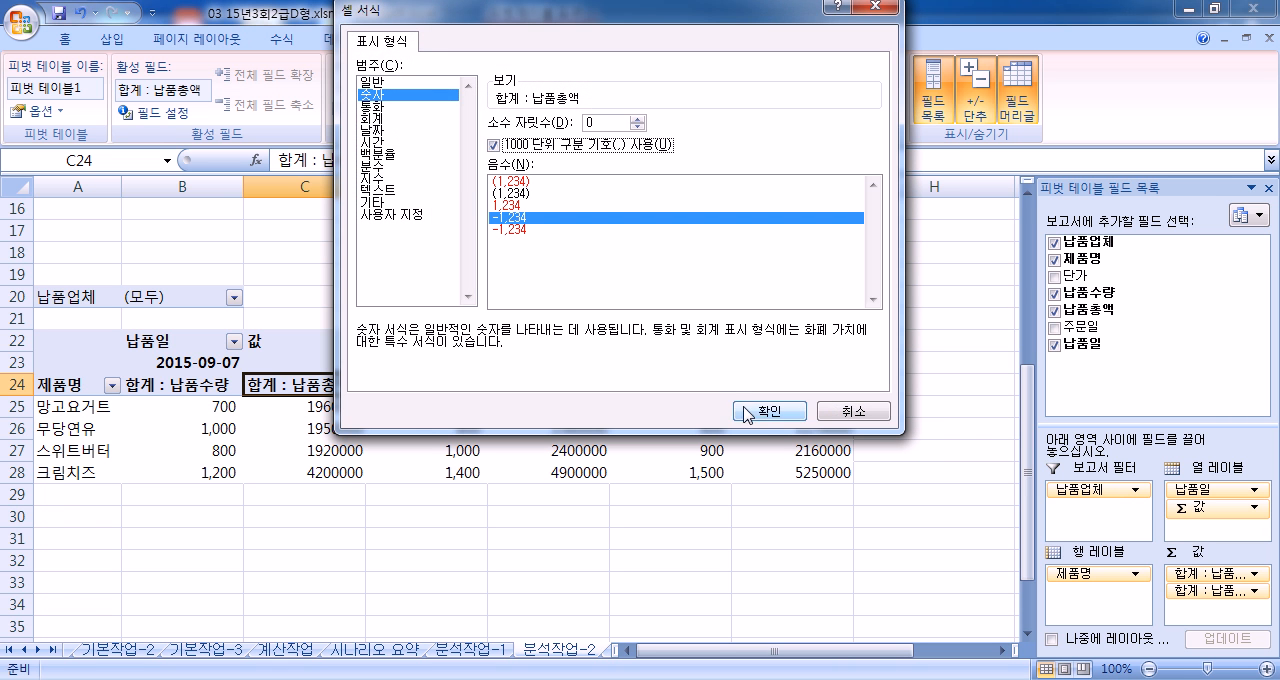
left_click(782, 411)
left_click(686, 310)
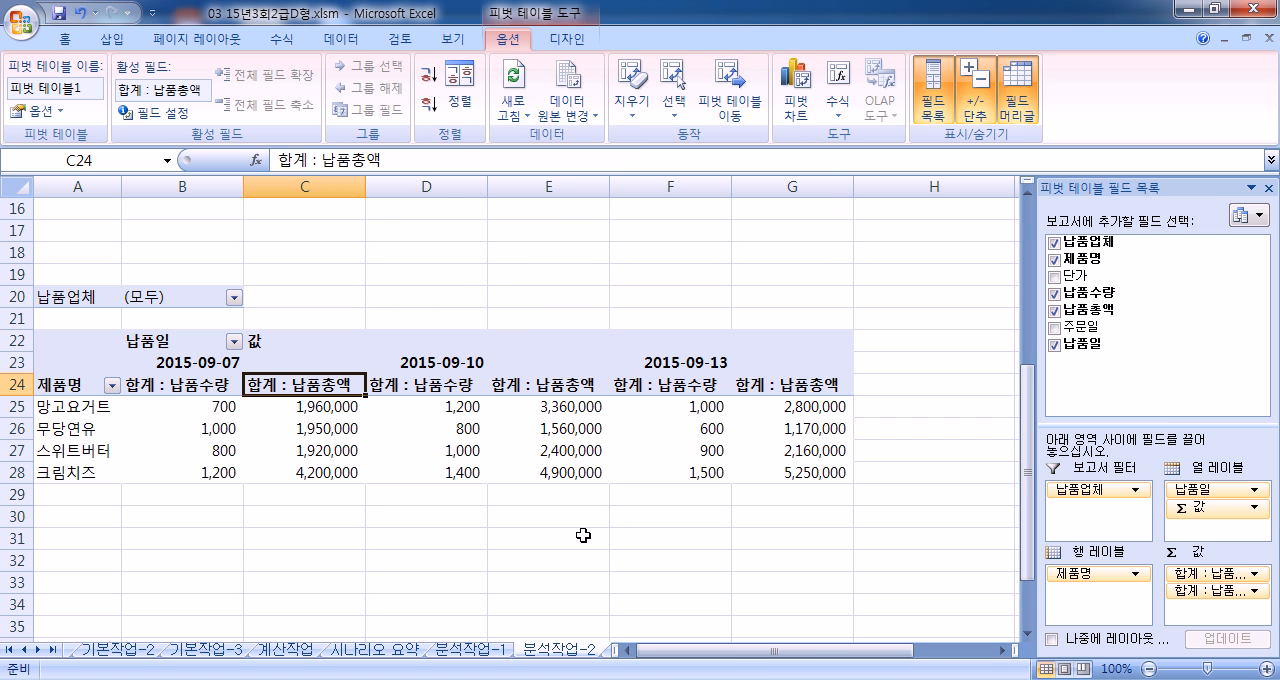
Step: Check the number format in the cell formatting of the pivot values in B25:G28, leaving it unmodified
left_click(300, 406)
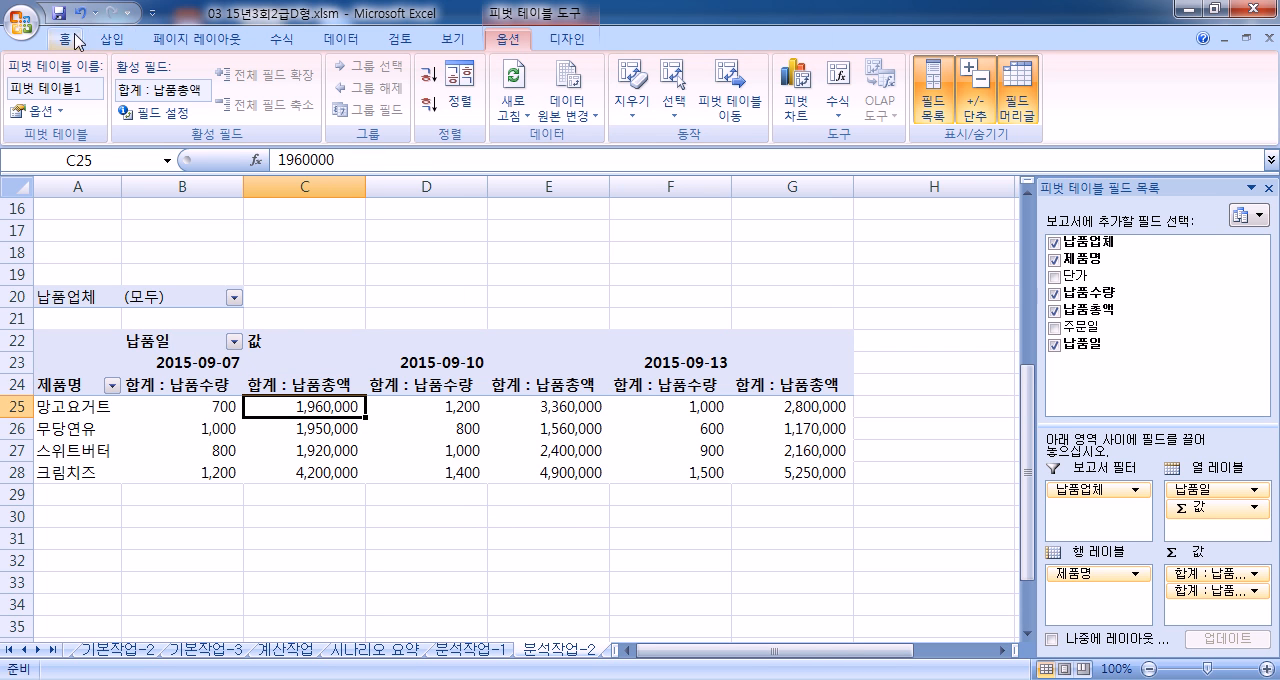
left_click_drag(198, 405, 772, 470)
key("ctrl+1")
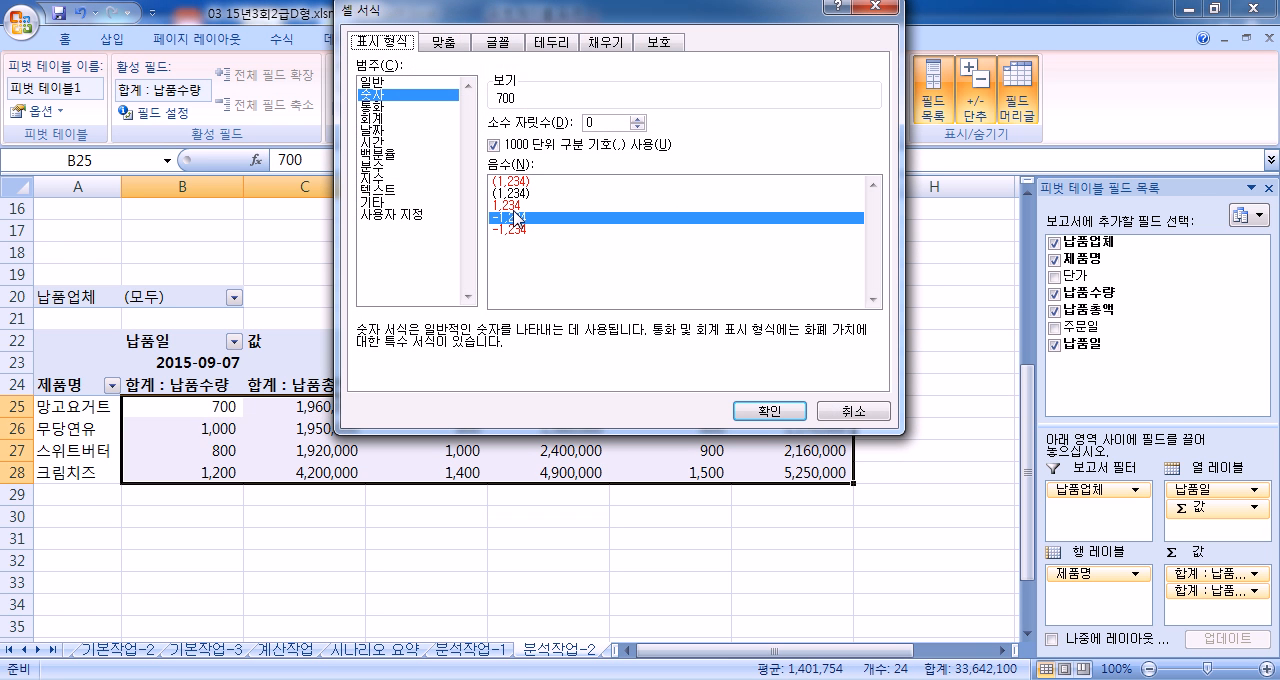
left_click(857, 412)
left_click(462, 450)
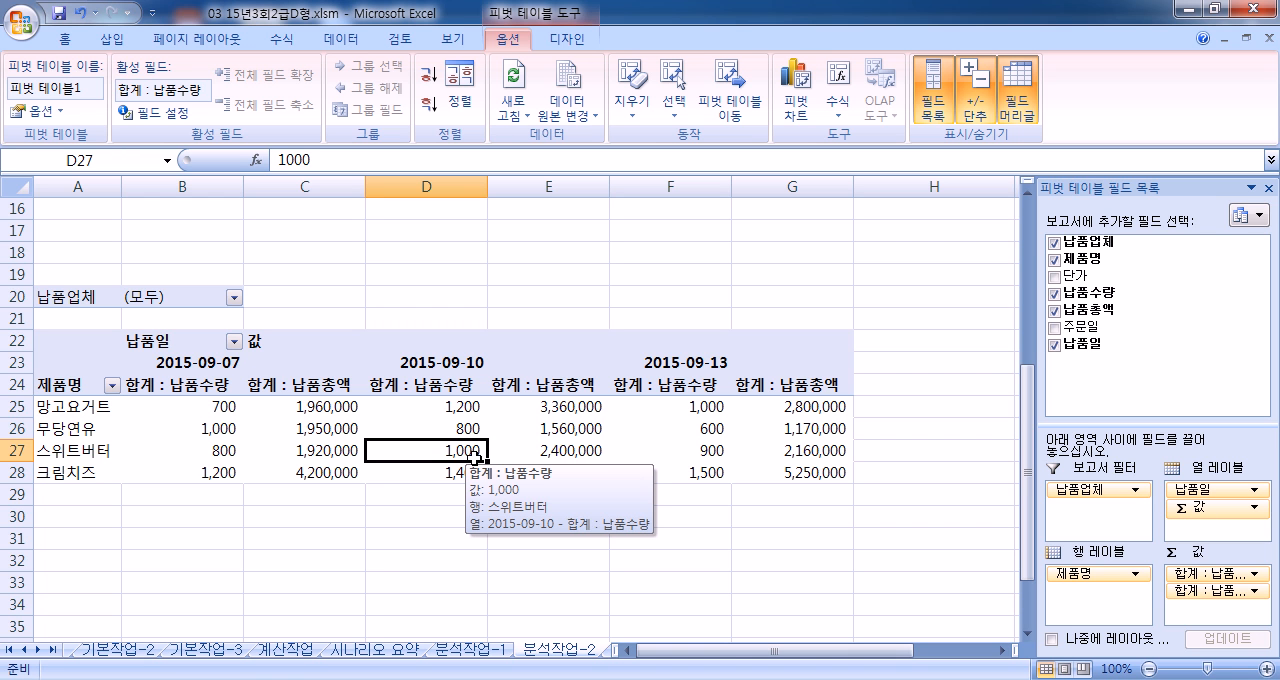
left_click_drag(172, 408, 778, 467)
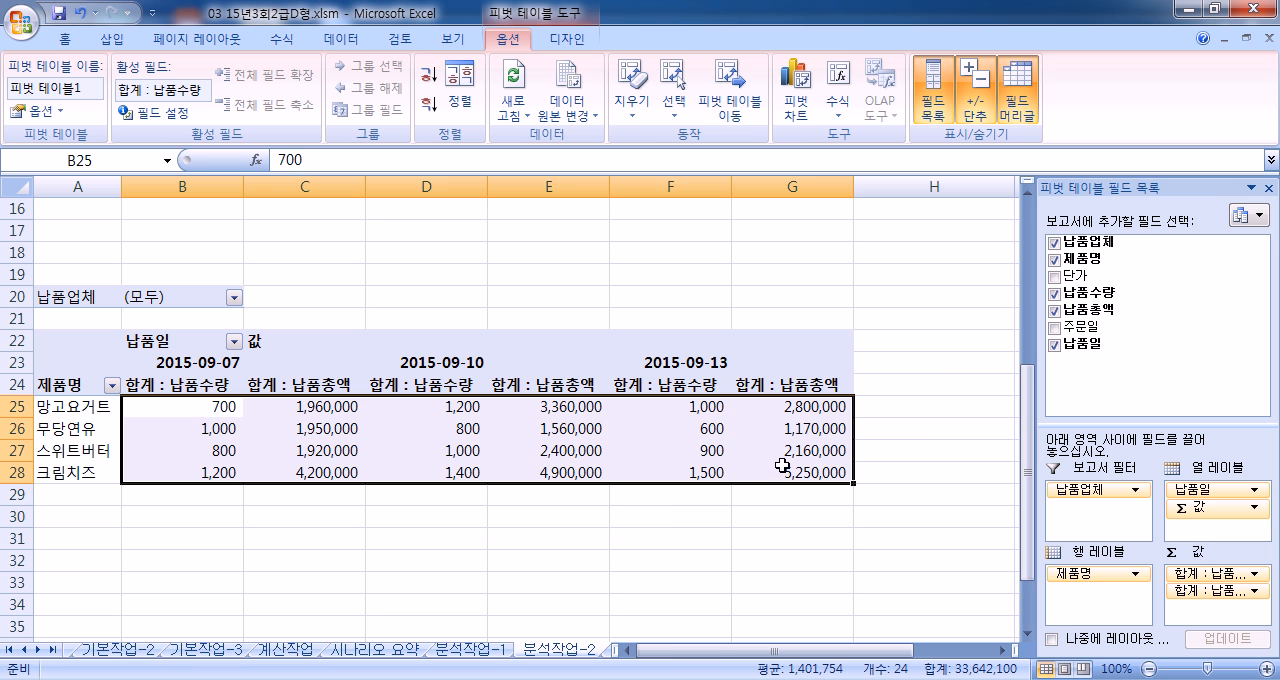
key("ctrl+1")
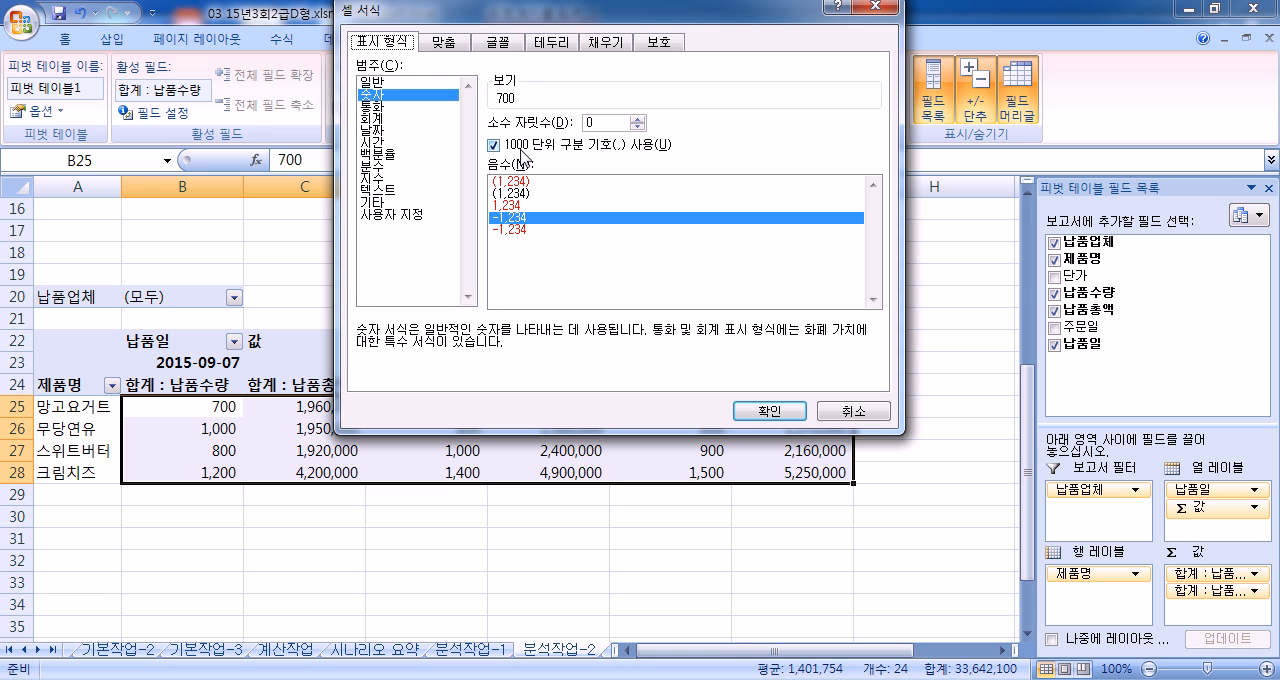
left_click(865, 418)
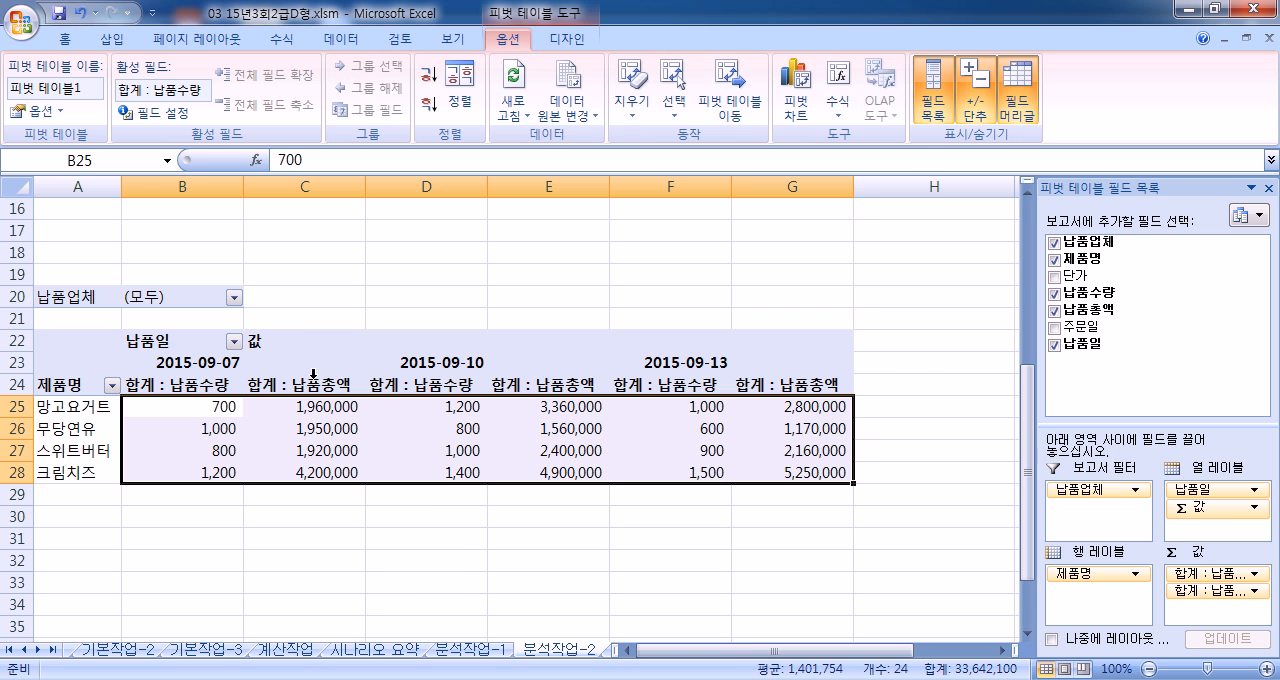
Step: Review the number format in the 합계 : 납품수량 value field settings and close them without changes
left_click(207, 387)
left_click(163, 112)
left_click(470, 343)
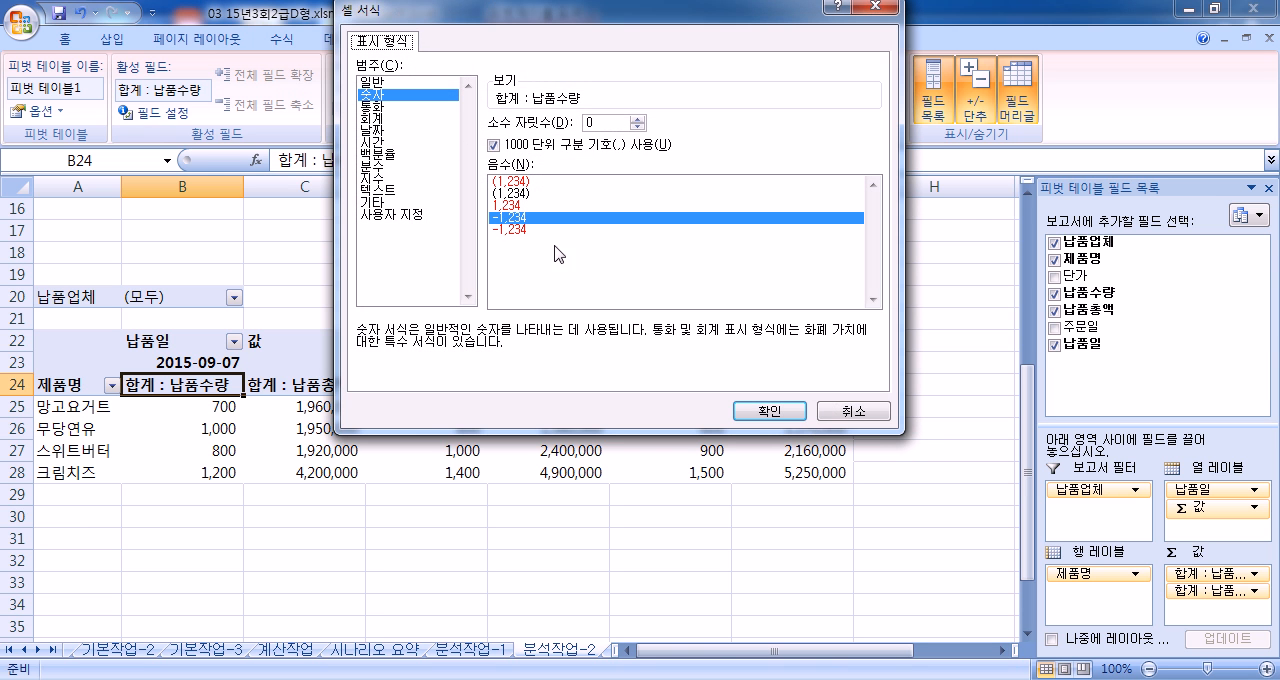
left_click(868, 418)
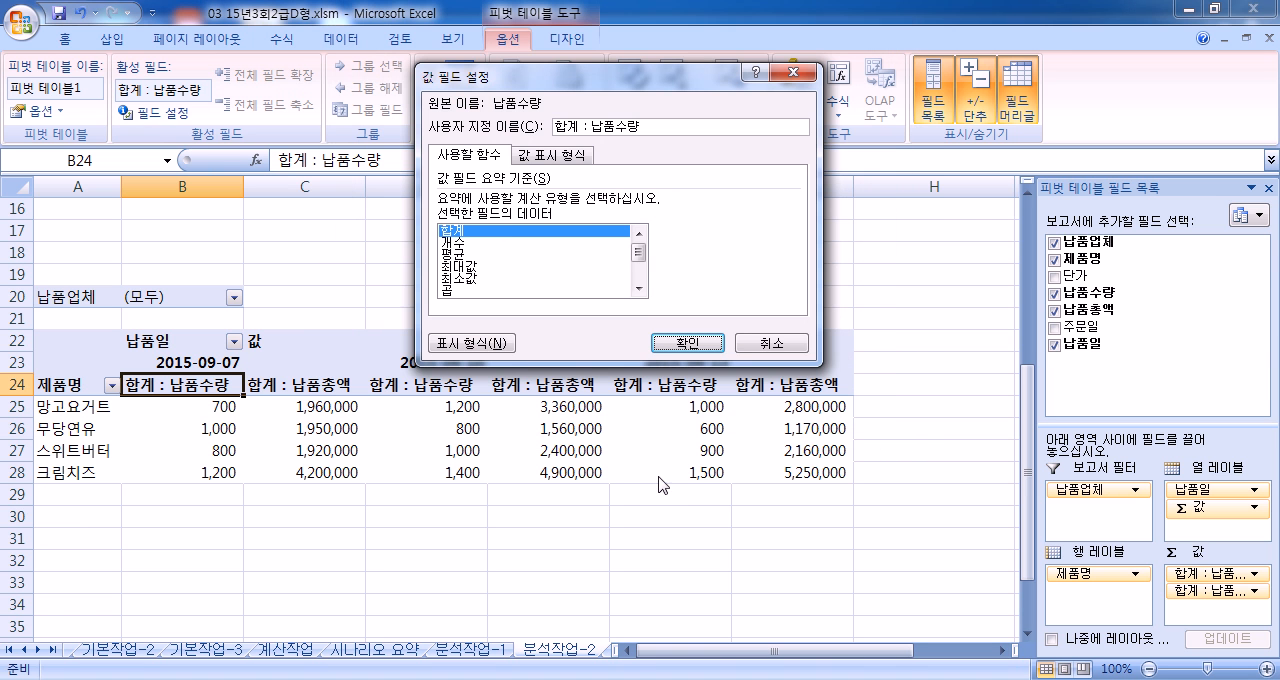
left_click(766, 343)
left_click(603, 476)
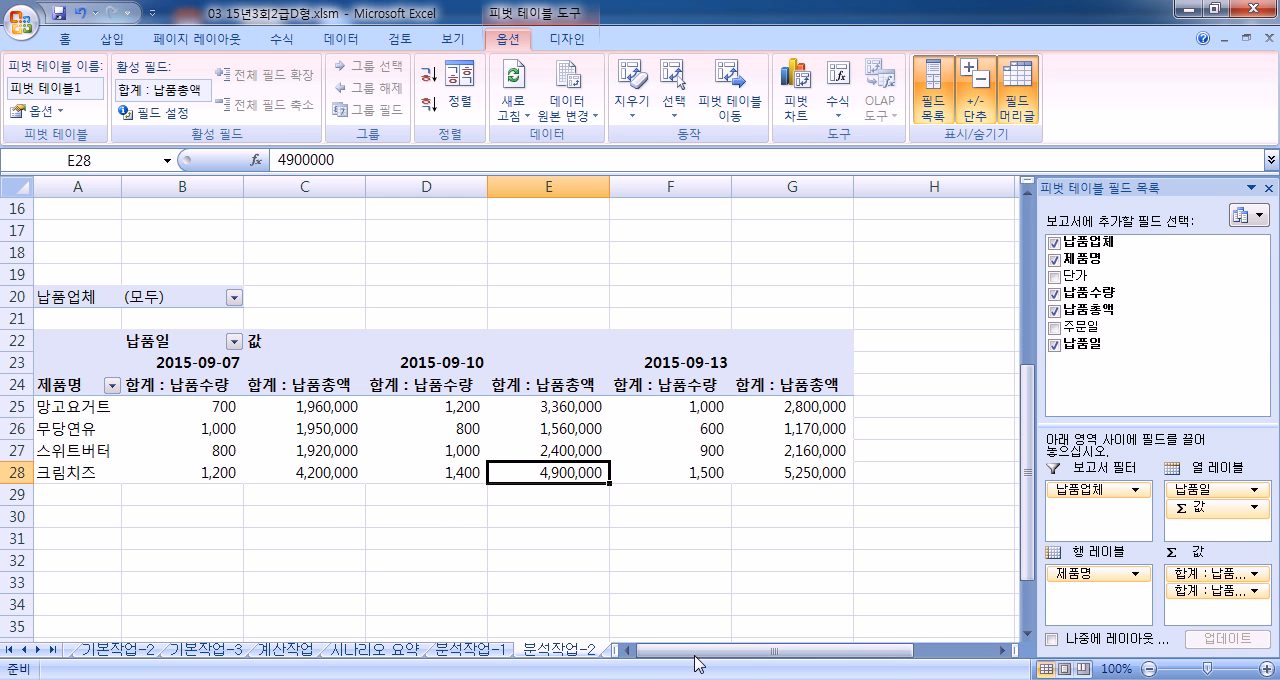
Step: On the 매크로작업 sheet, draw a rectangle shape covering B12:C13 and label it 총원
left_click(680, 607)
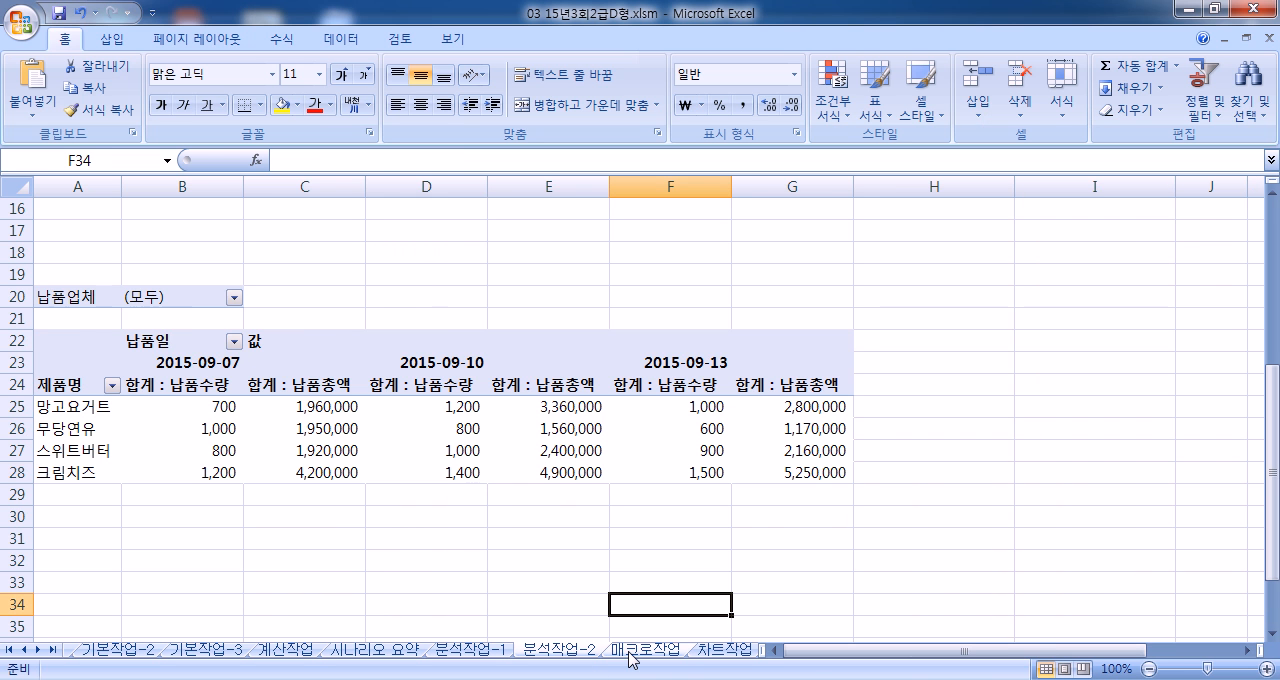
left_click(632, 650)
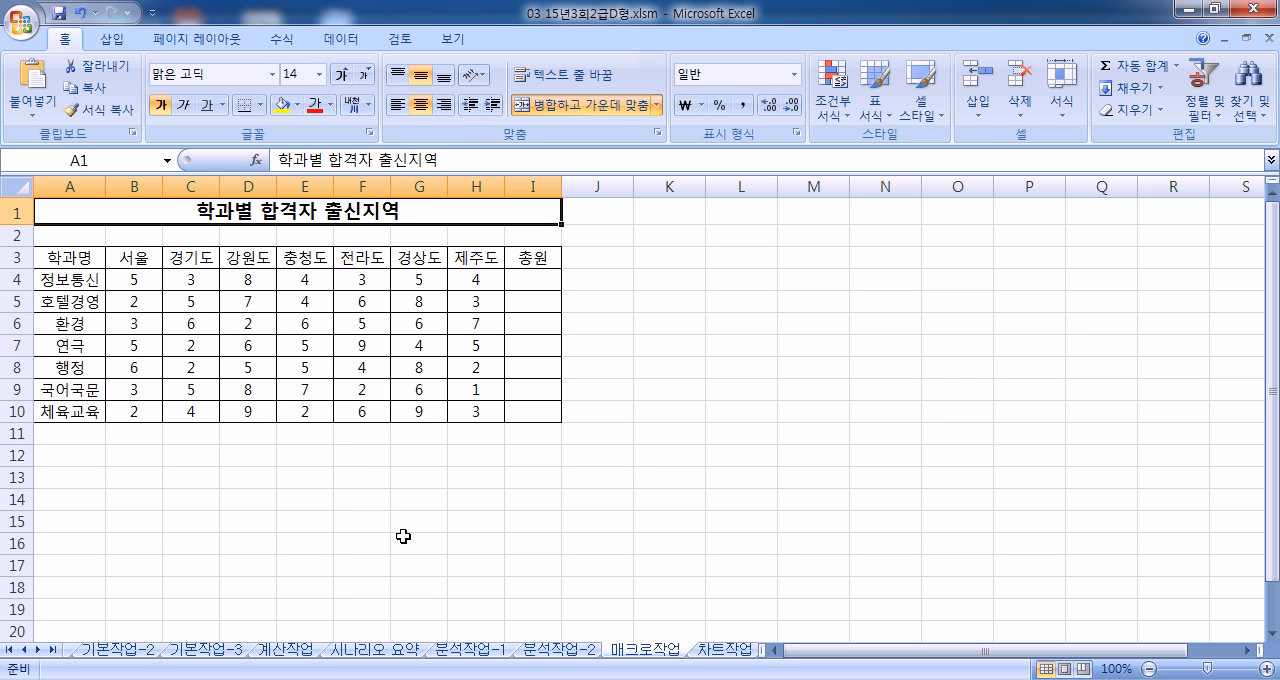
left_click_drag(135, 456, 184, 477)
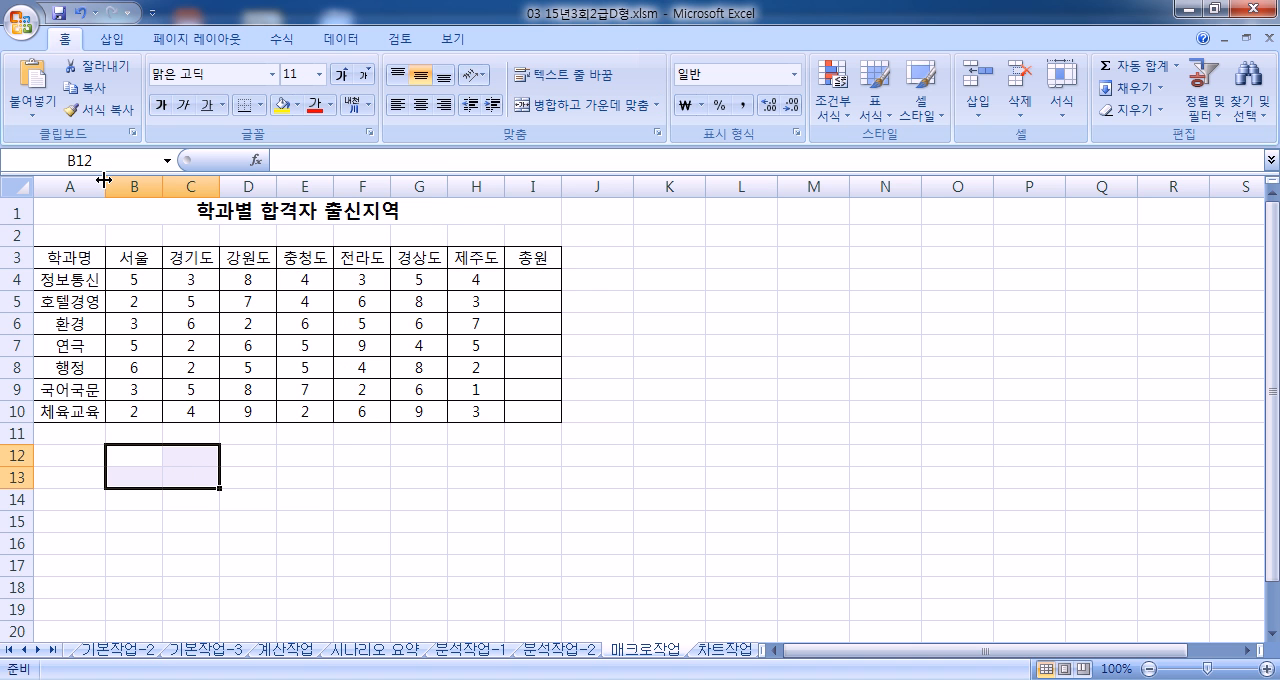
left_click(124, 40)
left_click(213, 85)
left_click(208, 262)
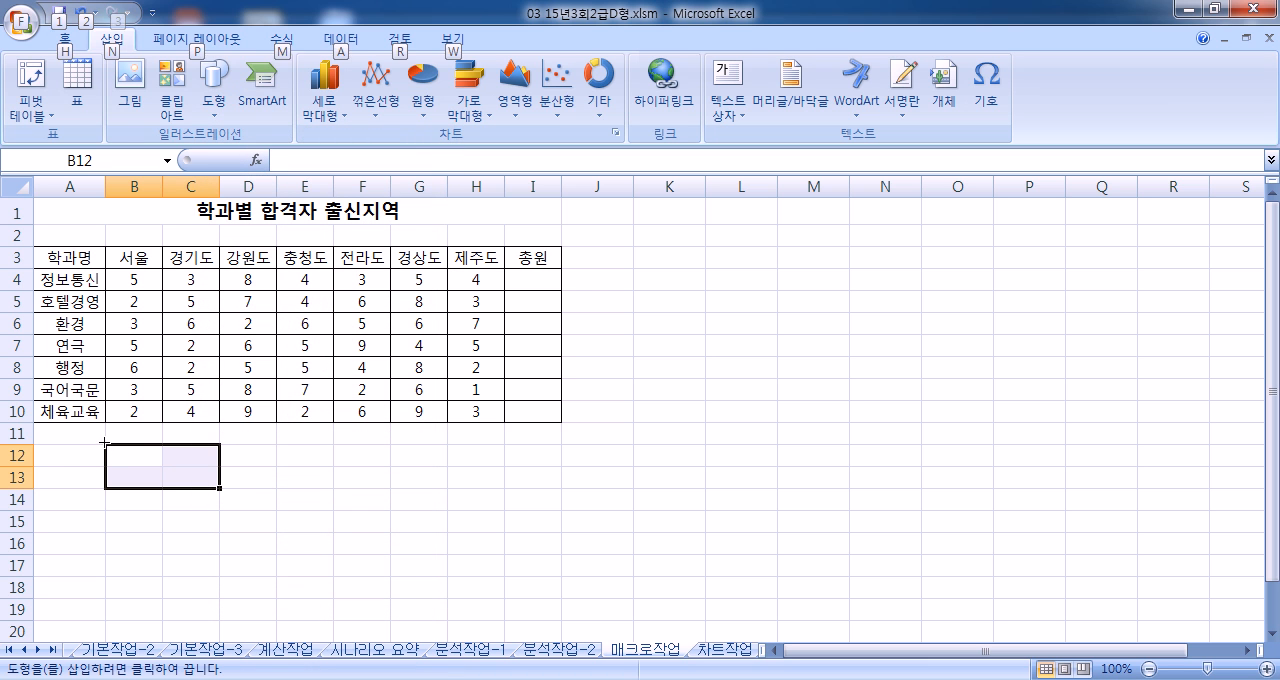
left_click_drag(106, 445, 220, 489)
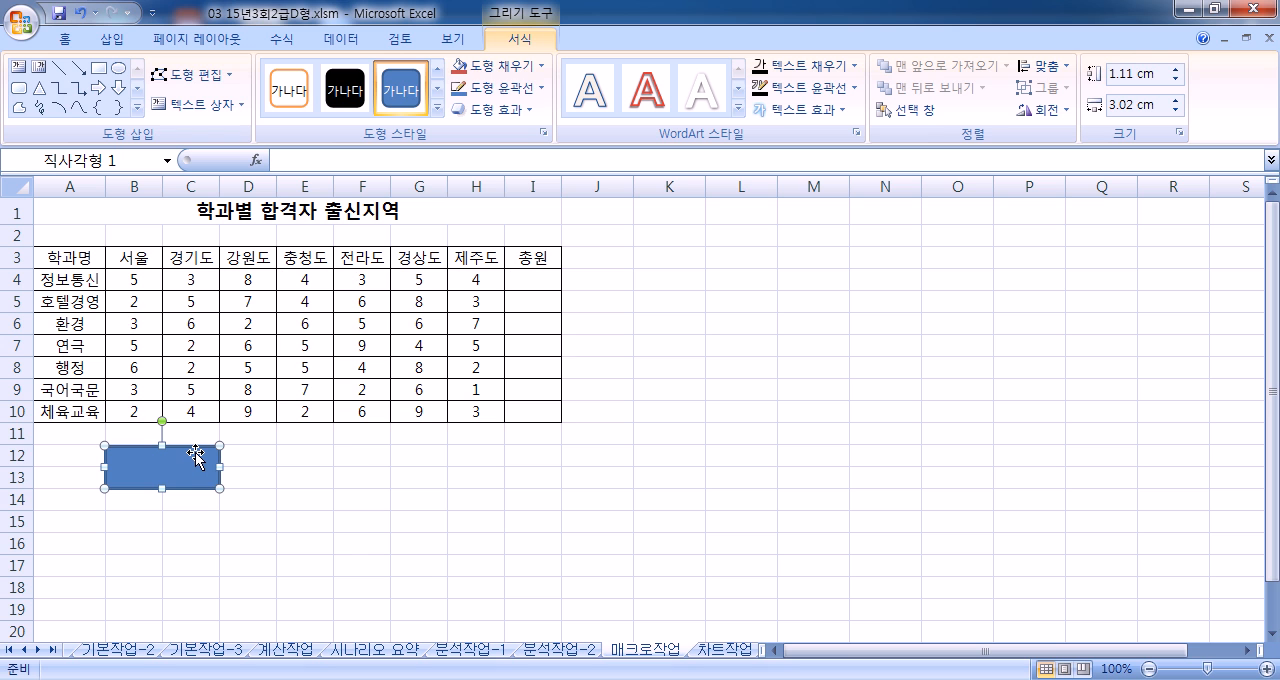
type("총원")
Step: Assign a new macro named 총원 to the rectangle and start recording it in the current workbook
right_click(204, 468)
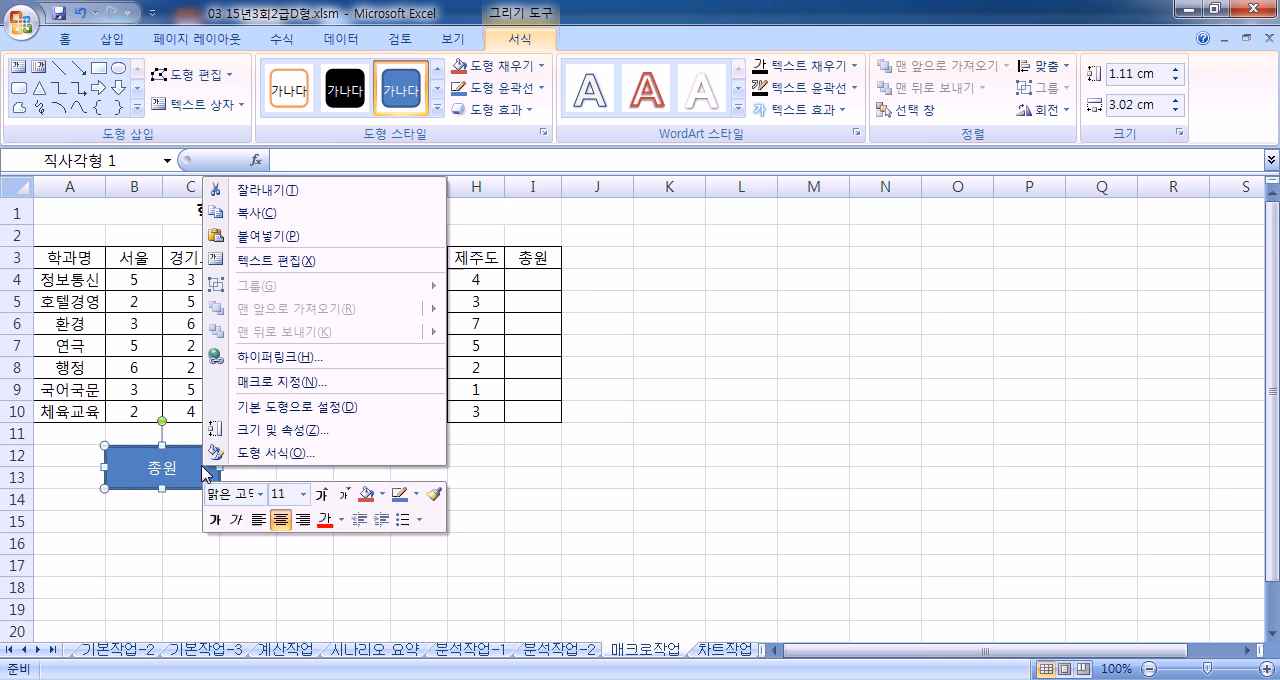
left_click(278, 383)
left_click_drag(530, 60, 787, 60)
type("초ㅇ원")
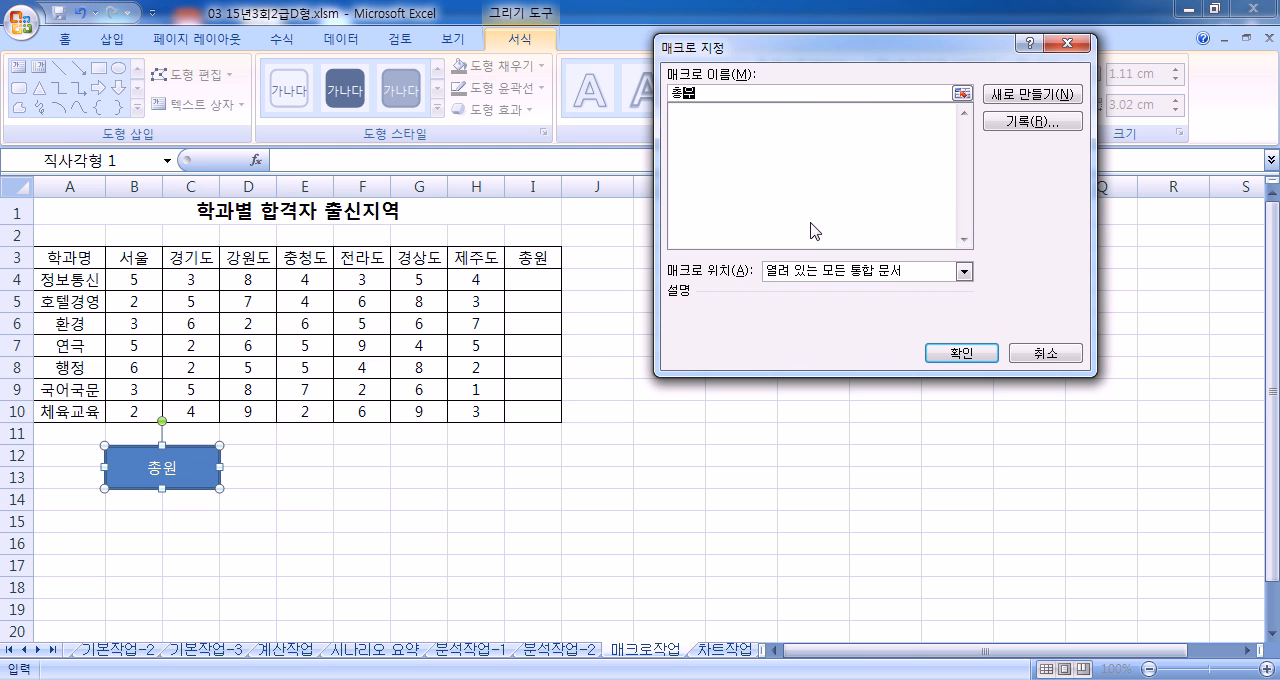
left_click(1010, 127)
left_click(920, 318)
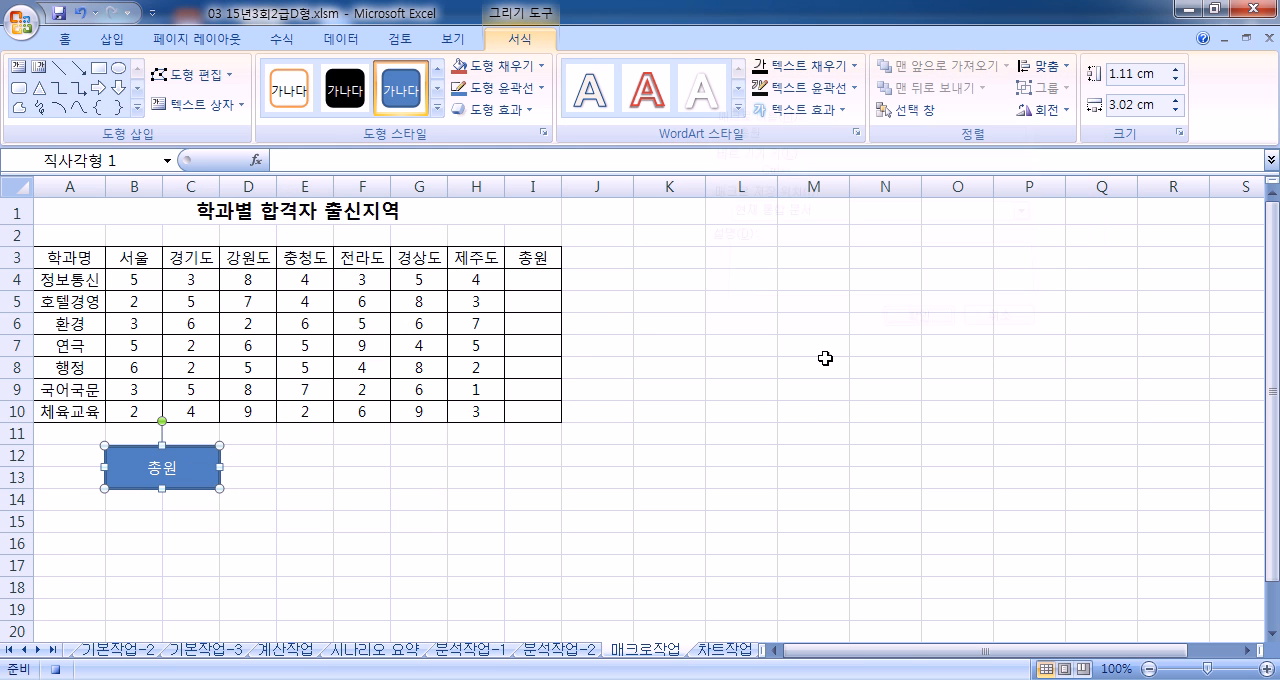
Step: Total each row of B4:H10 into the 총원 column with AutoSum, select the title cell and end the macro recording
left_click_drag(150, 282, 539, 407)
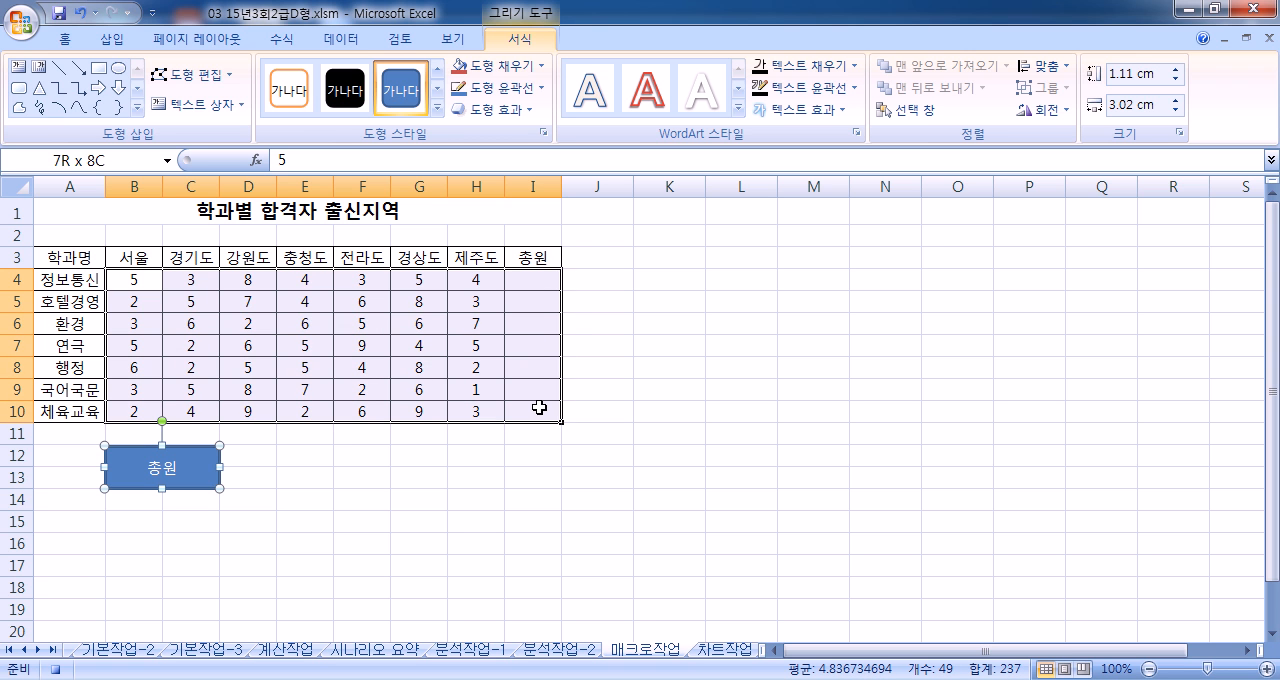
left_click(345, 39)
left_click(282, 39)
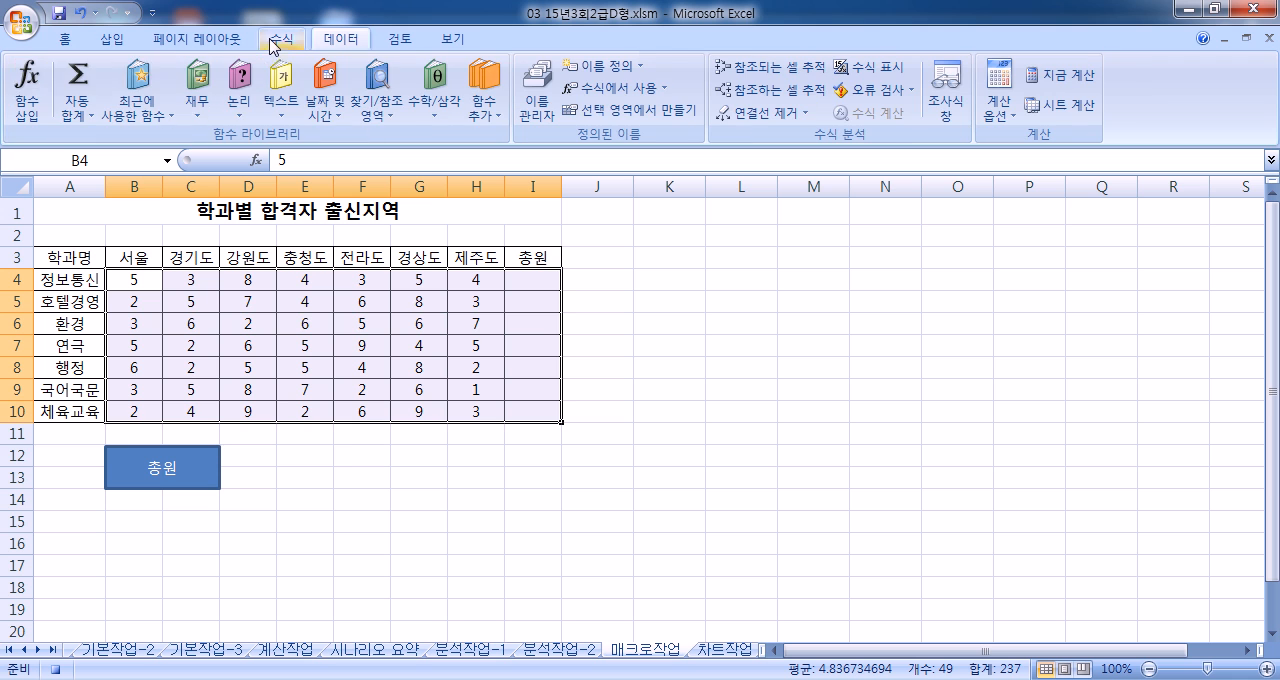
left_click(80, 75)
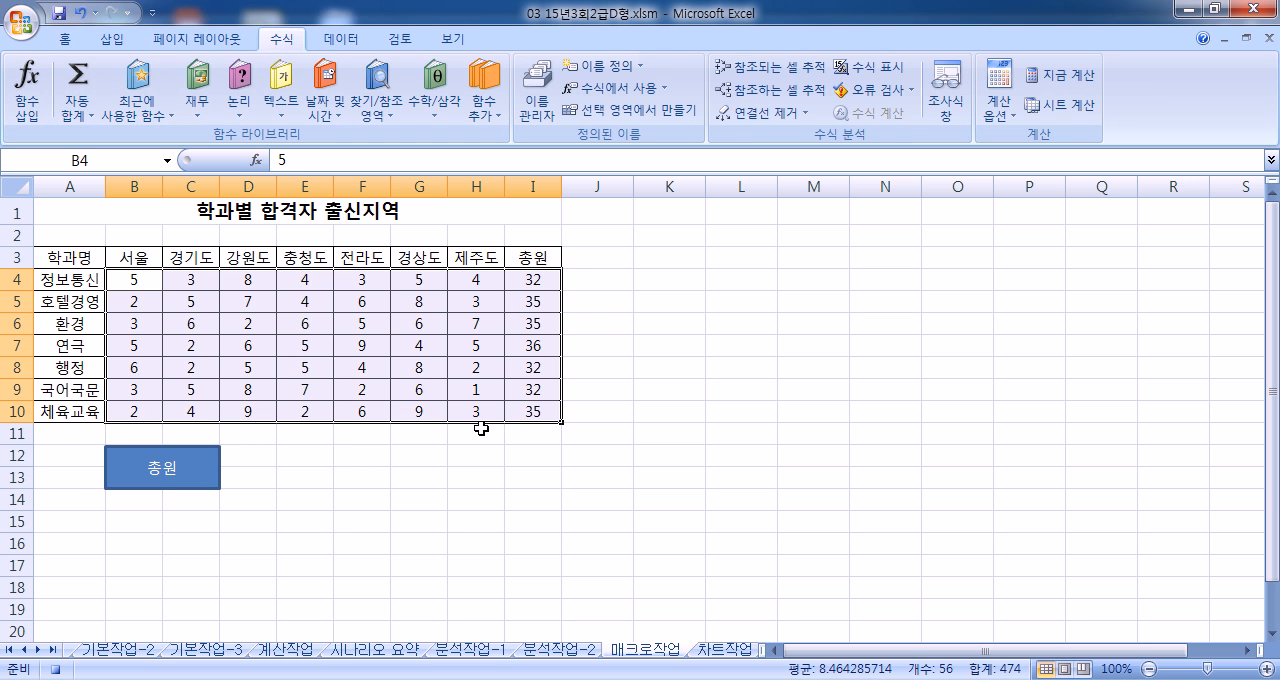
left_click(83, 209)
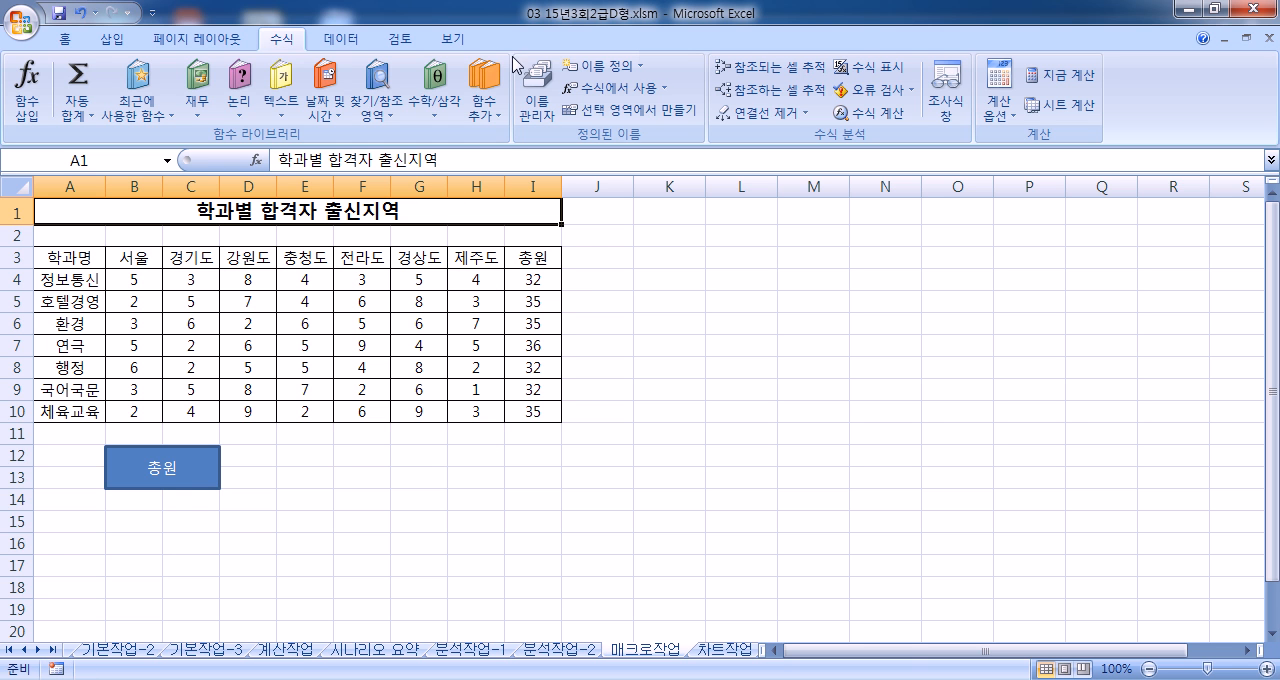
Step: Enable the developer tools in the Excel options and display their commands
left_click(22, 20)
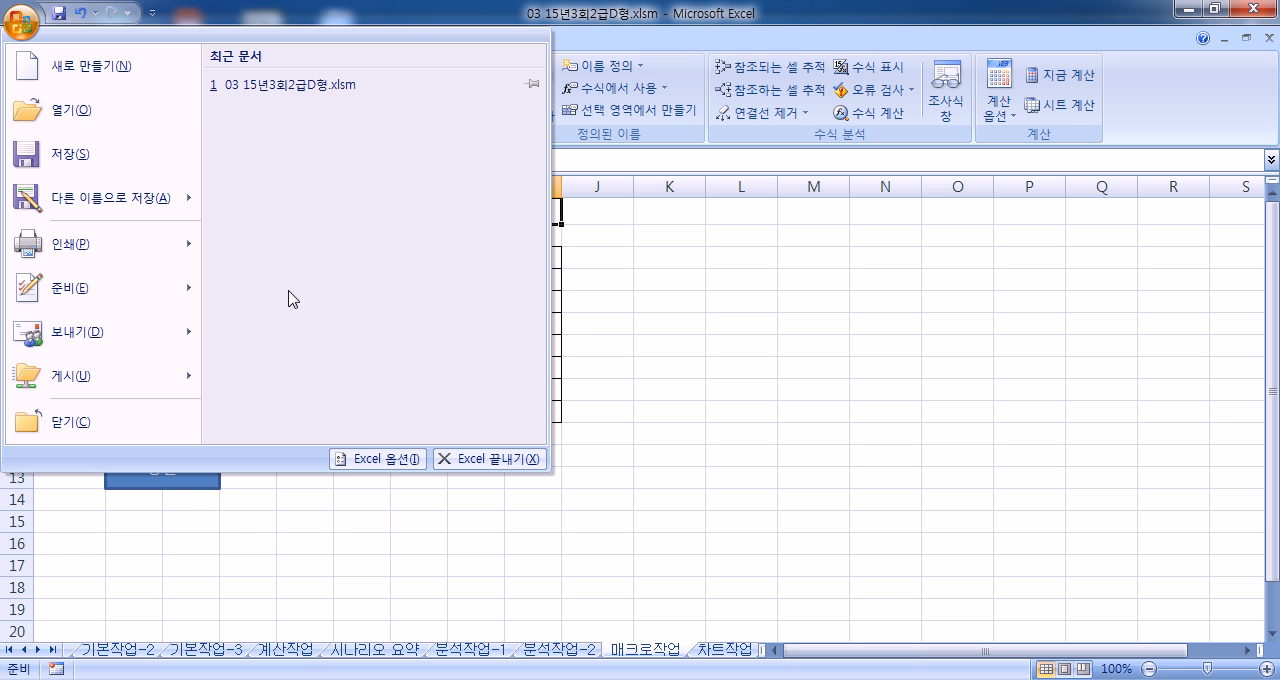
left_click(390, 459)
left_click(477, 185)
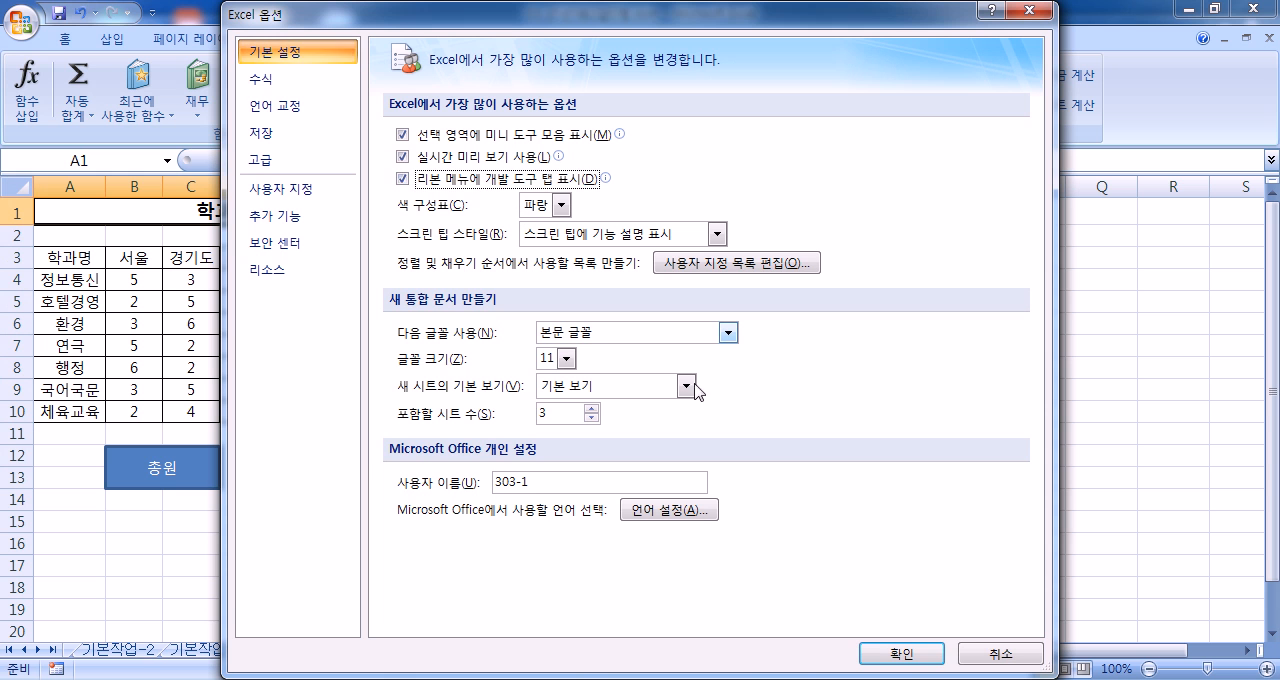
left_click(899, 653)
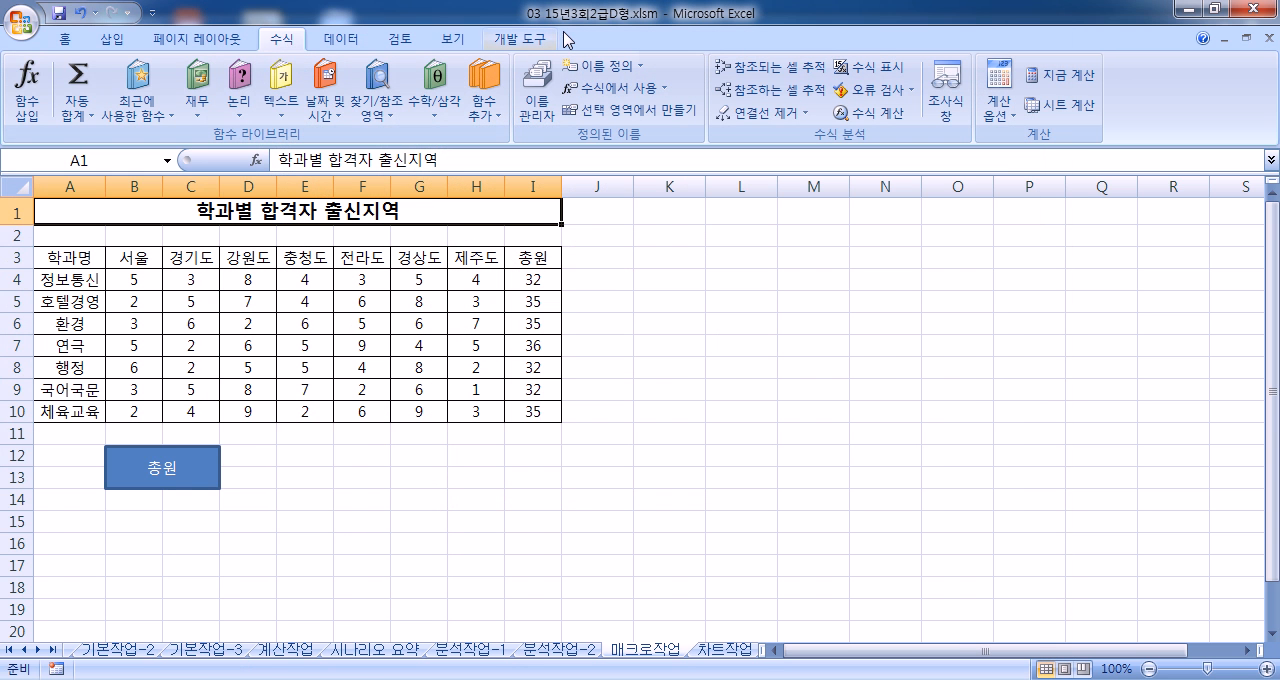
left_click(525, 39)
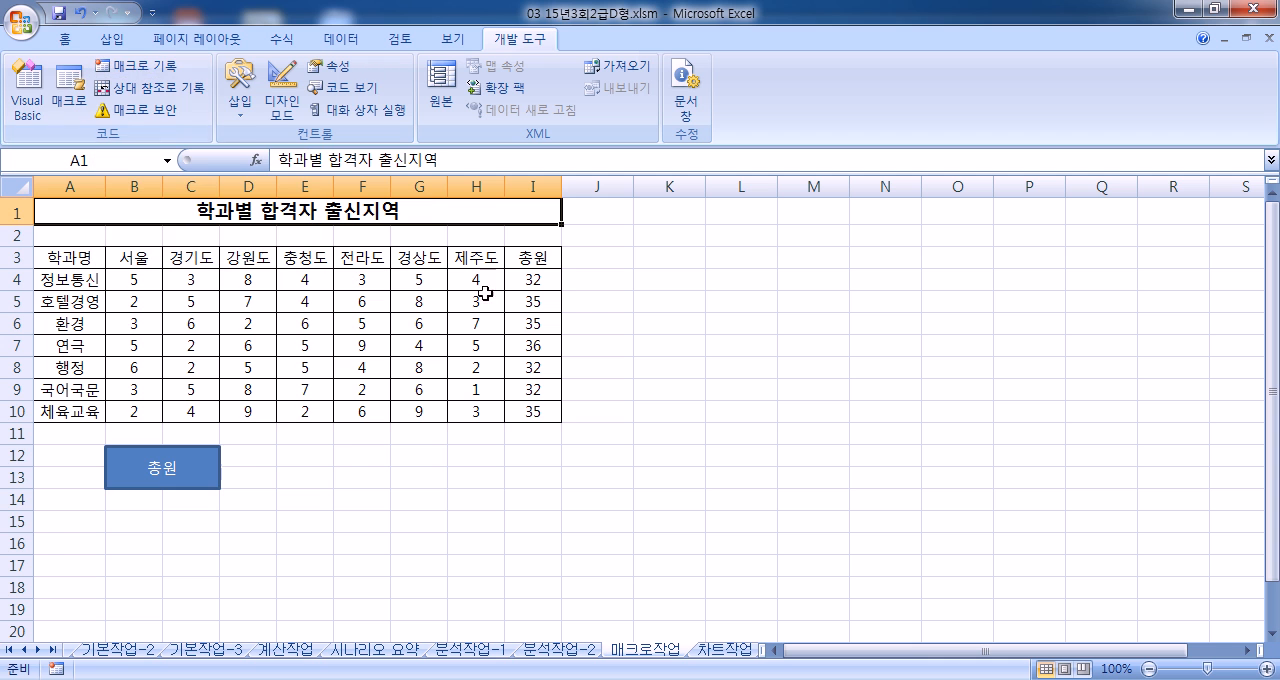
right_click(218, 466)
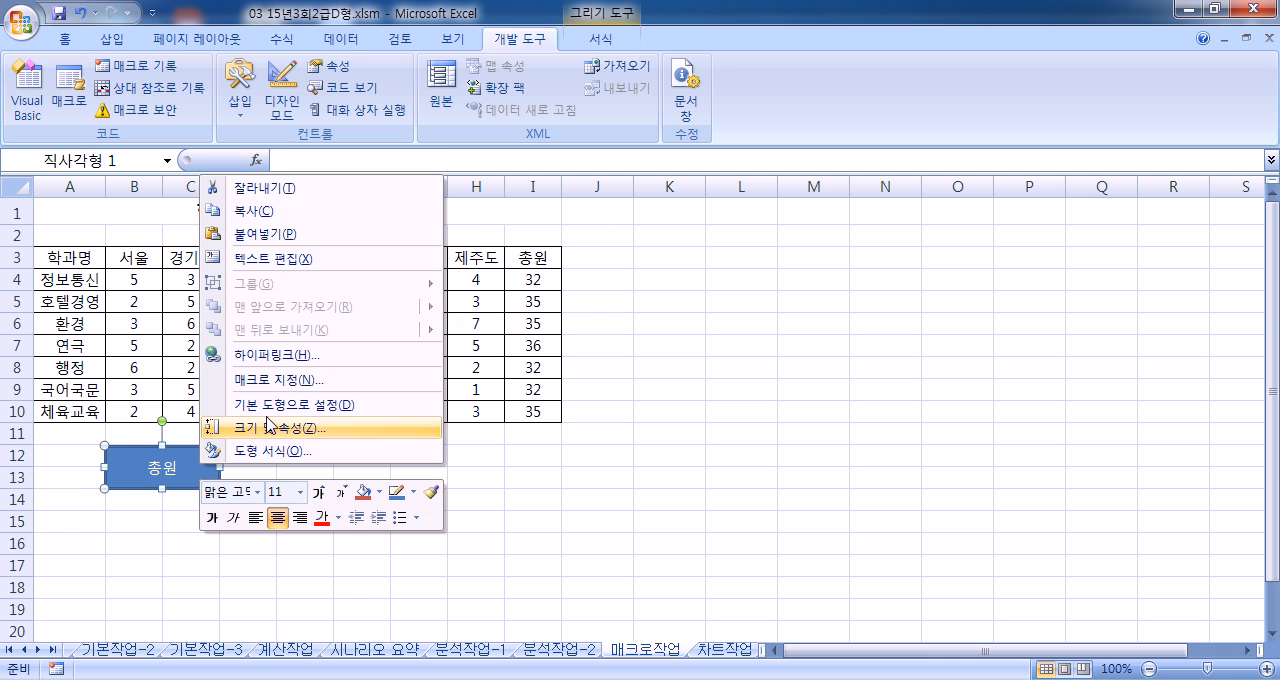
key("Escape")
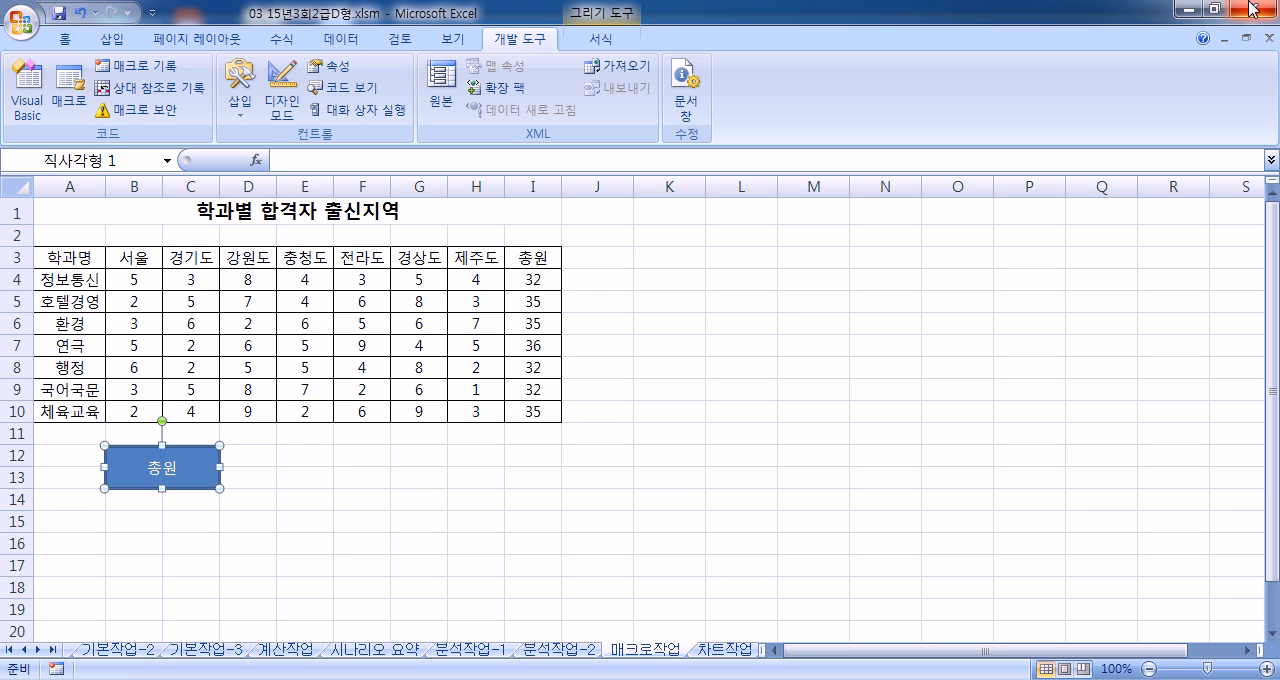
left_click(1218, 14)
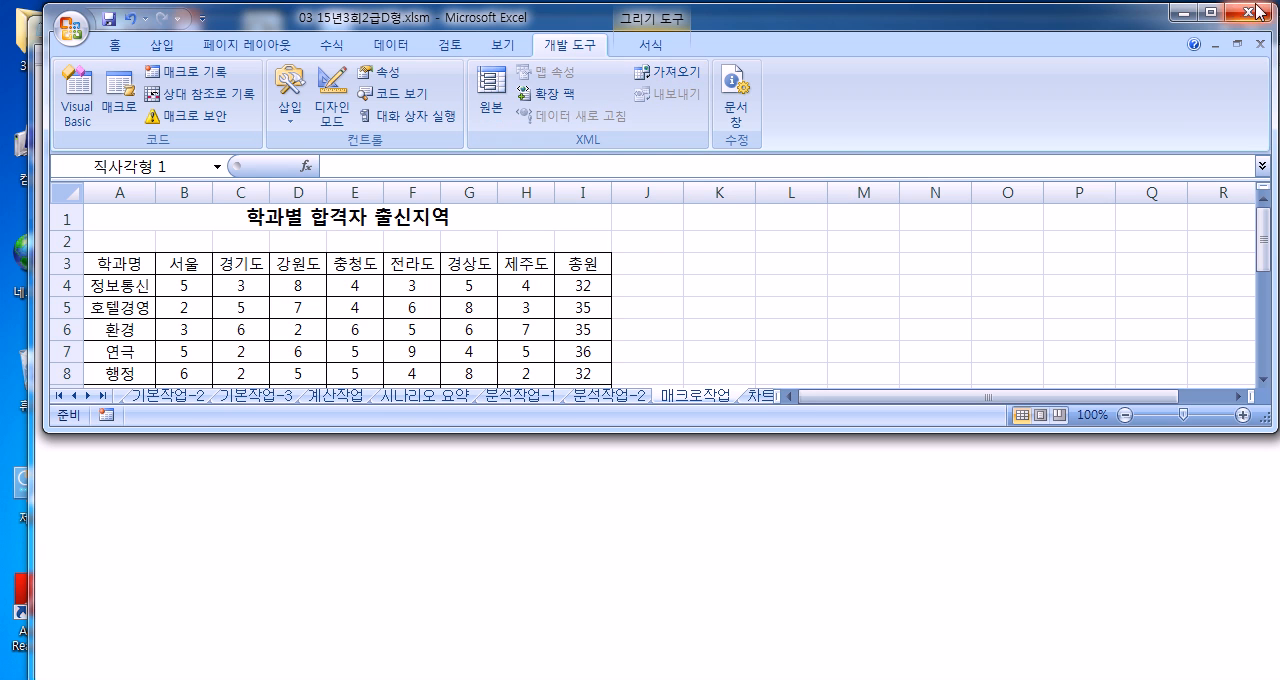
left_click(1213, 11)
left_click(380, 478)
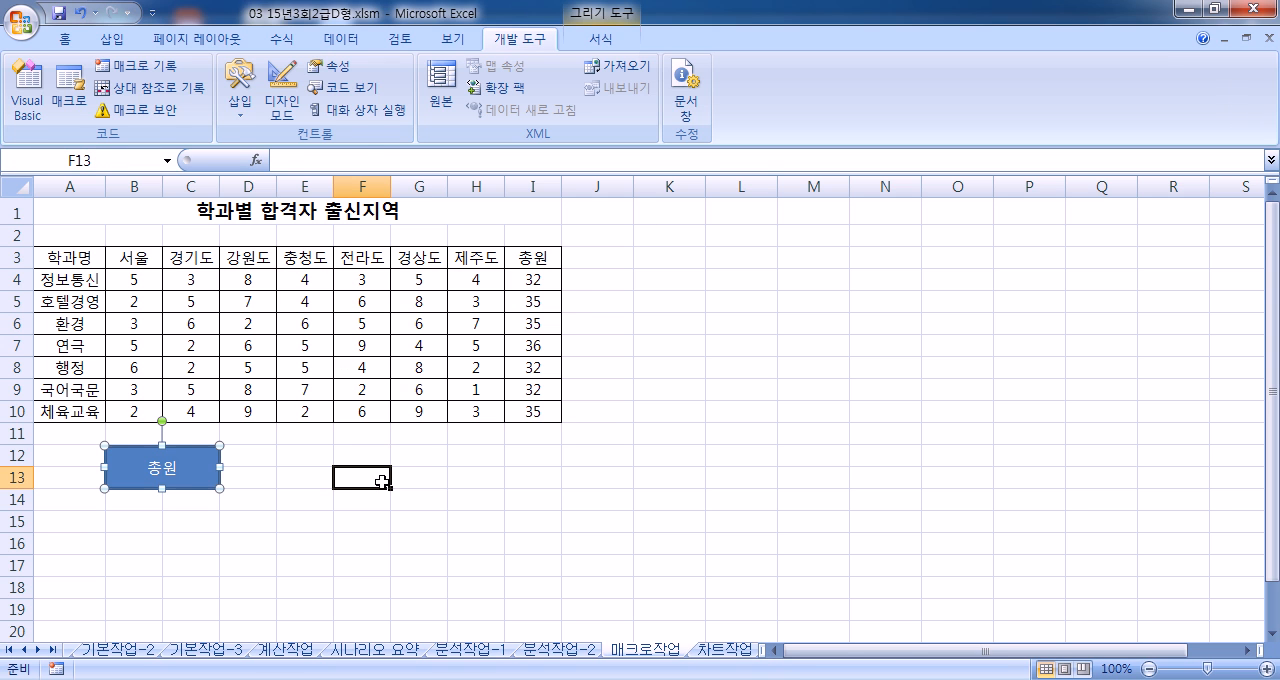
Step: Clear the totals in I4:I10 and test the 총원 macro by running it from the rectangle
left_click(541, 281)
left_click_drag(541, 281, 532, 412)
key("Delete")
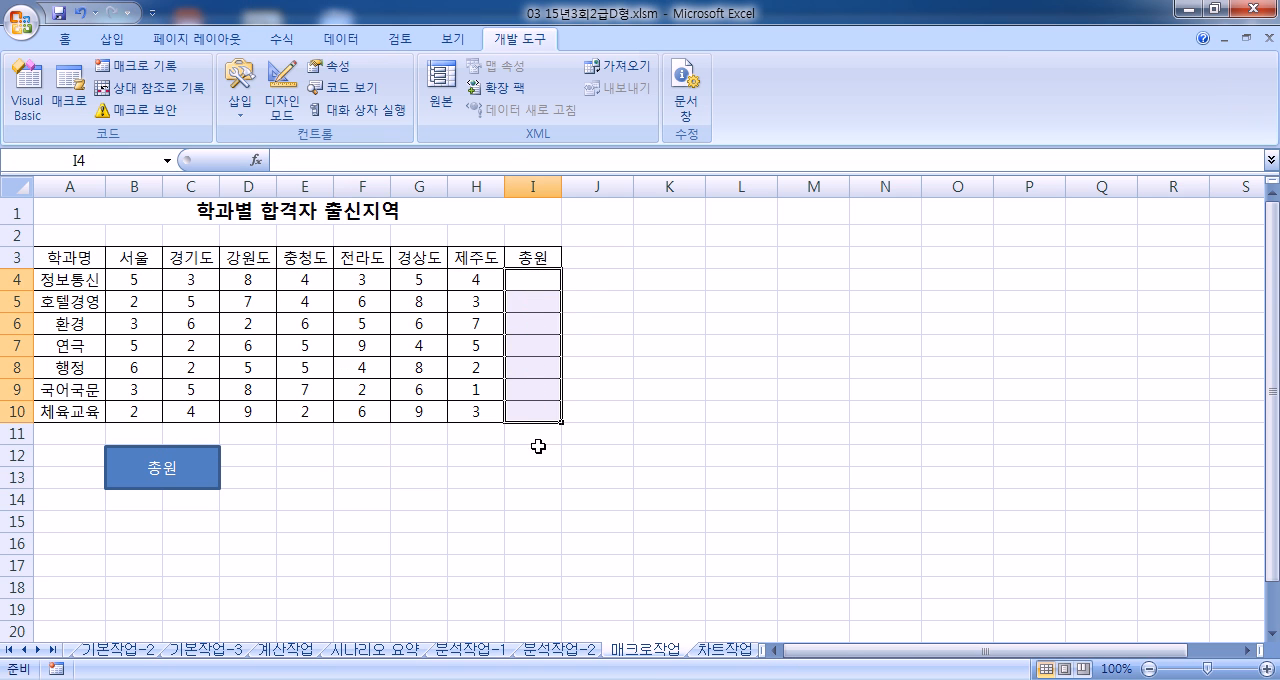
left_click(532, 478)
left_click(195, 481)
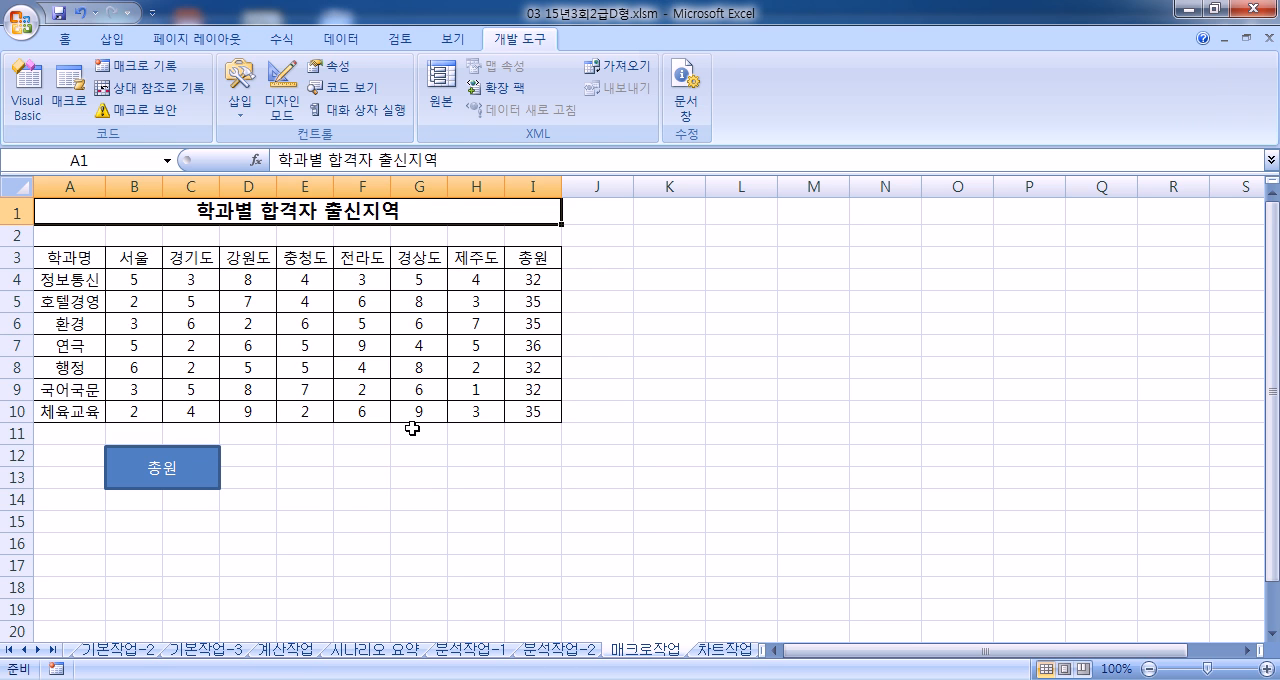
left_click_drag(75, 258, 545, 255)
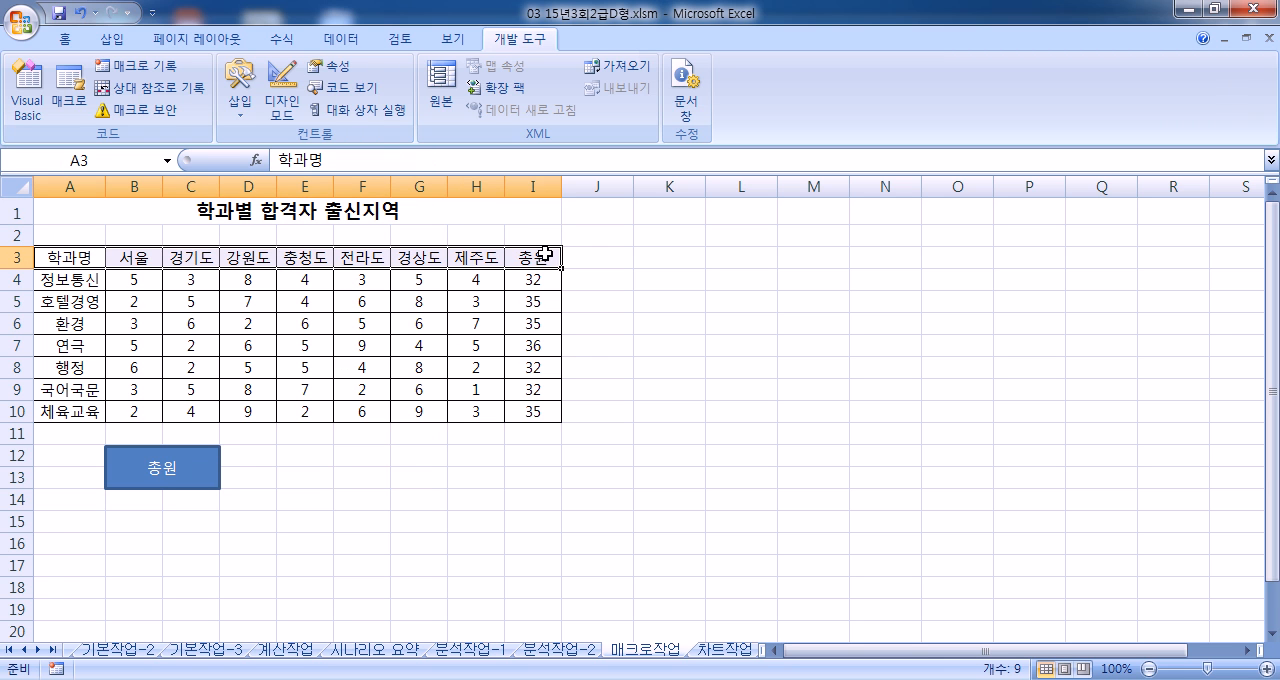
left_click(68, 40)
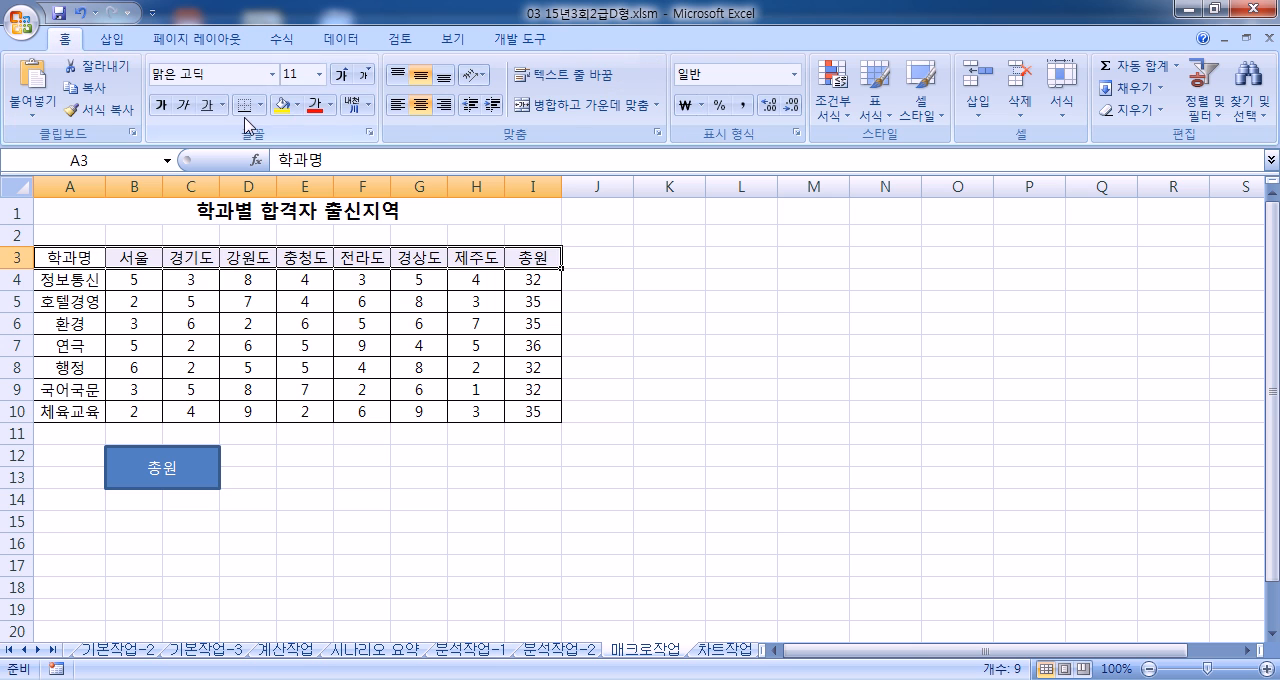
left_click(297, 104)
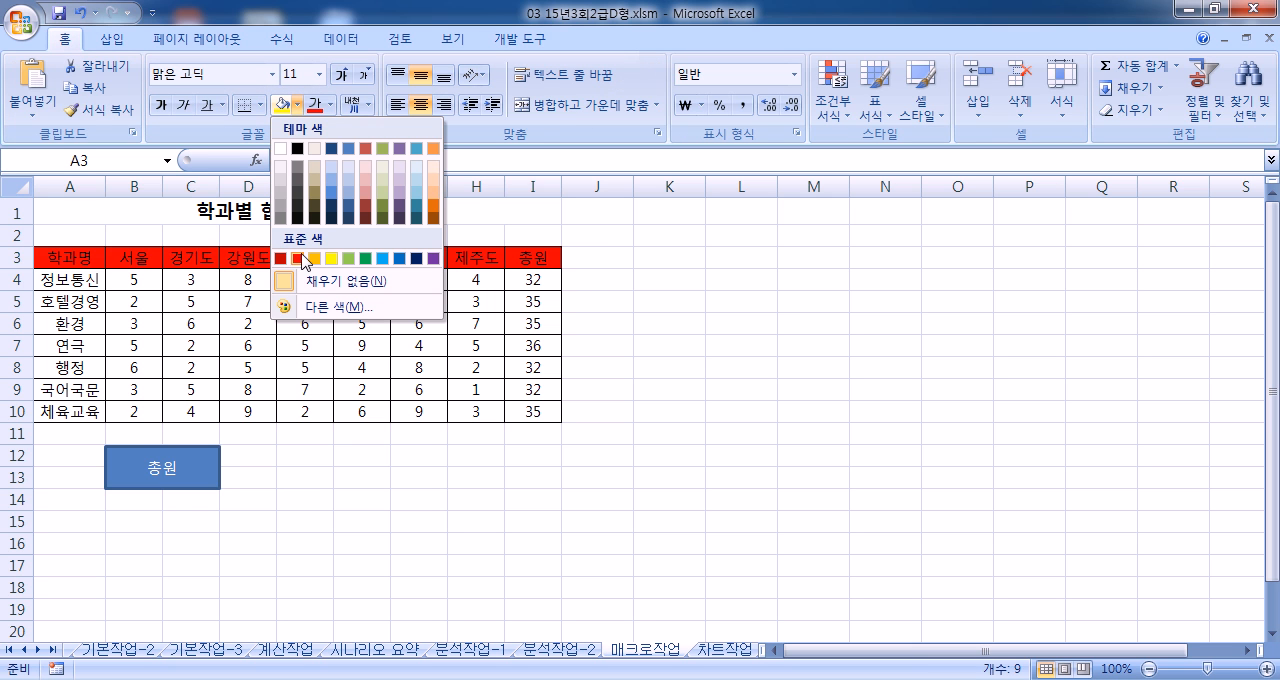
left_click(332, 105)
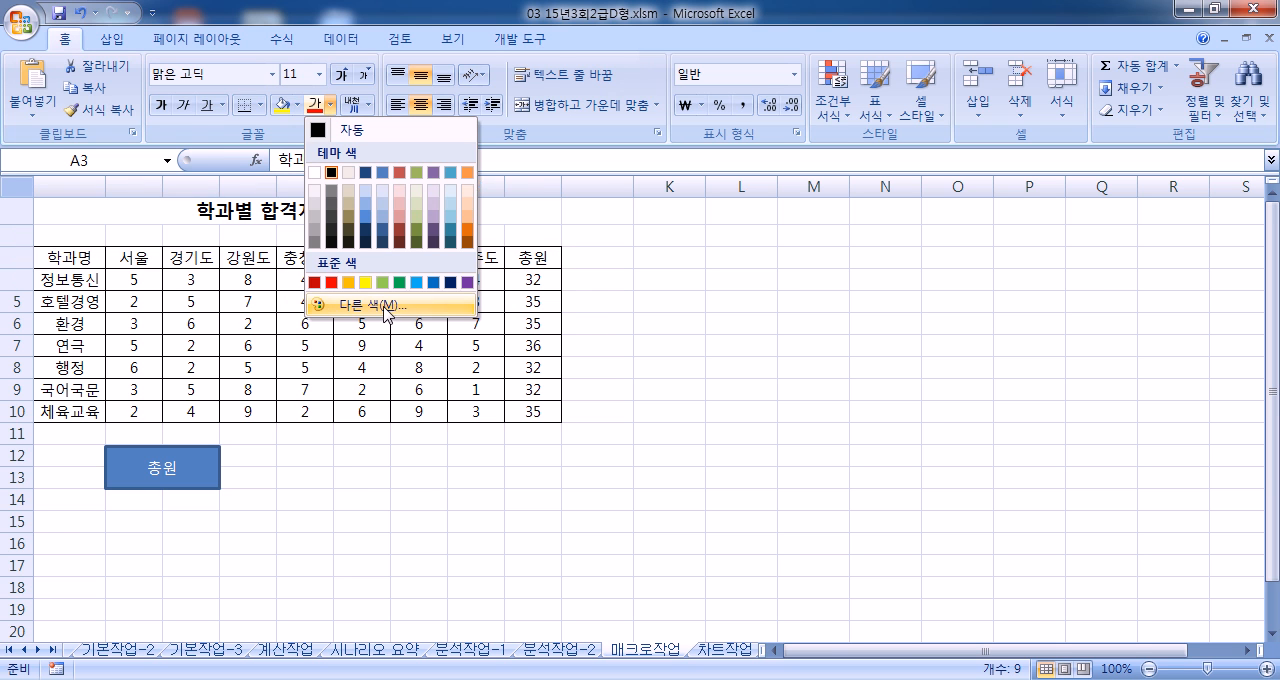
left_click(680, 438)
left_click(146, 210)
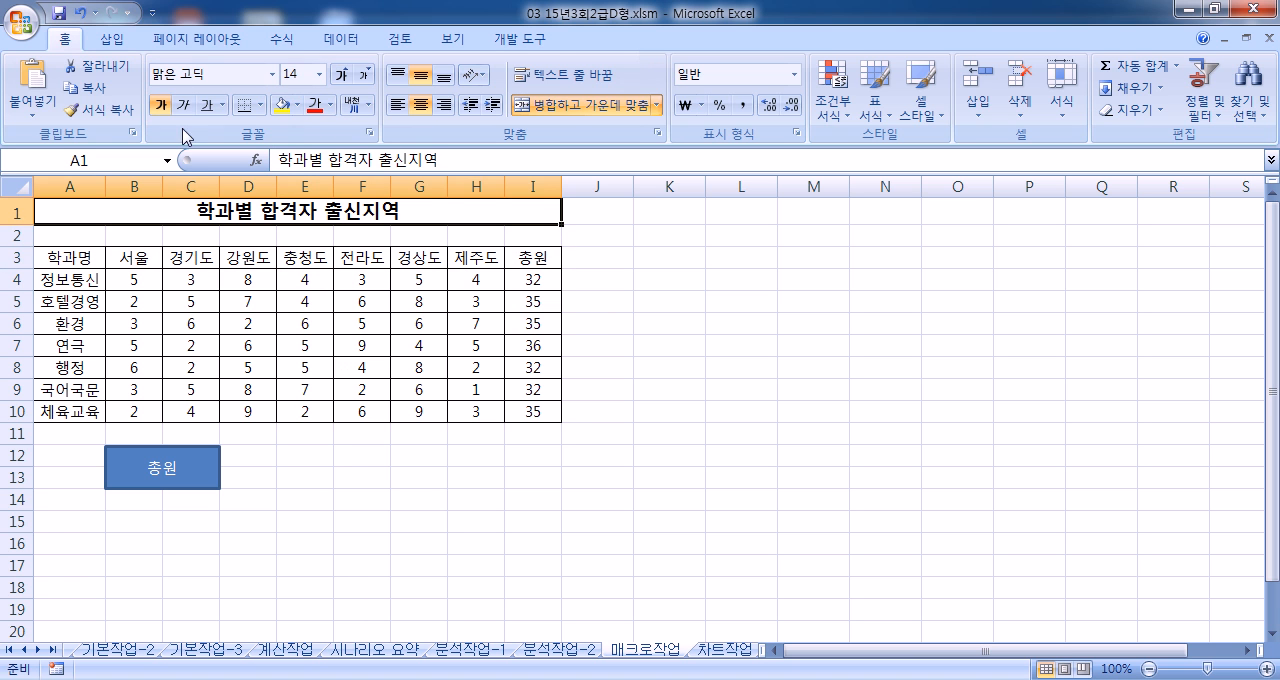
Step: Draw a form-control button covering E12:F13 beside the 총원 rectangle
left_click(516, 39)
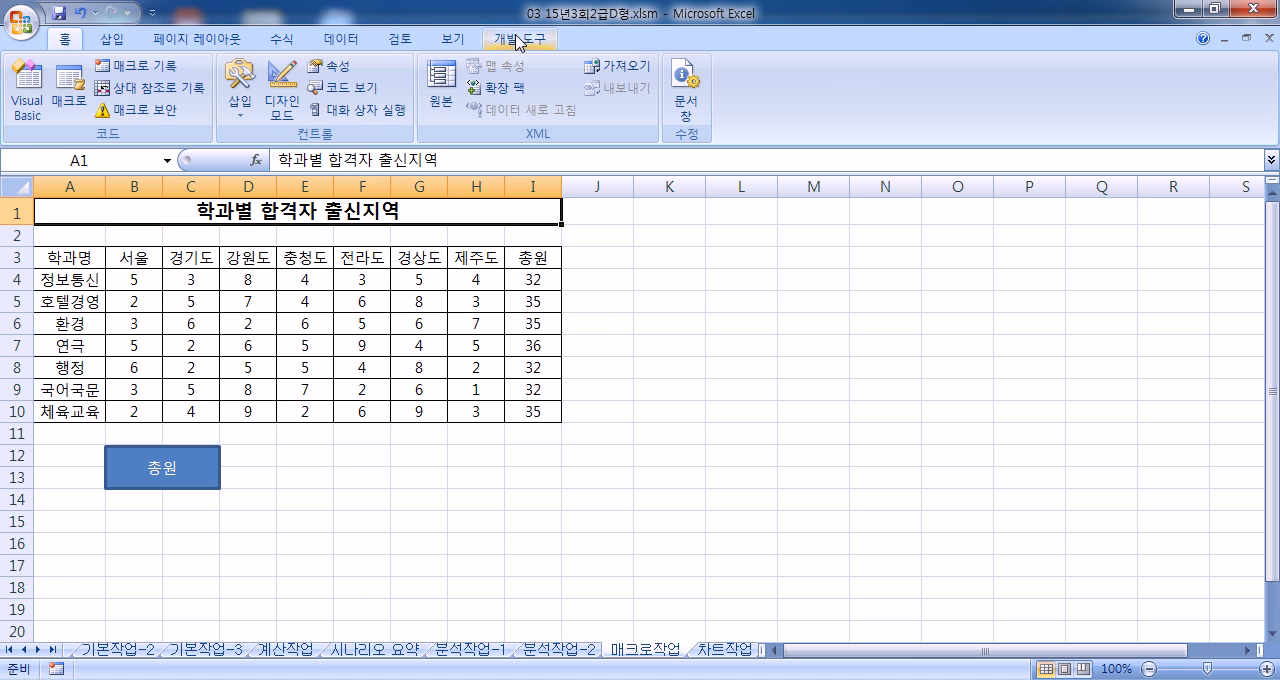
left_click(240, 95)
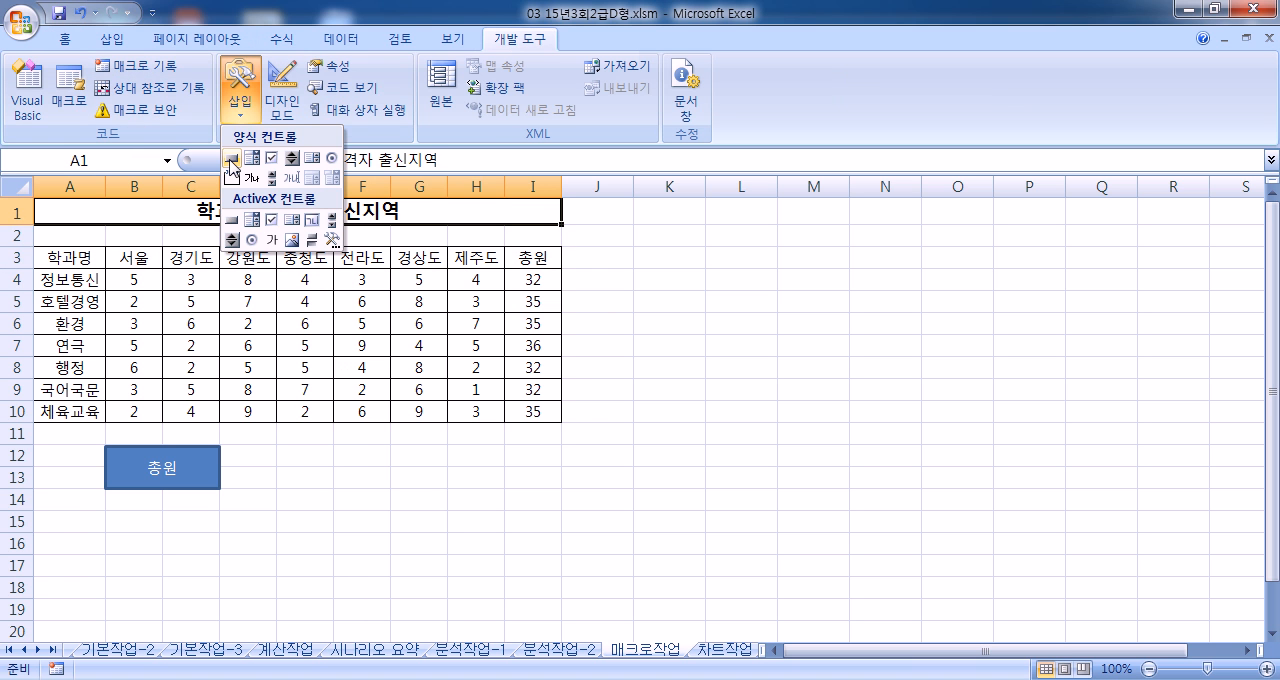
left_click(231, 160)
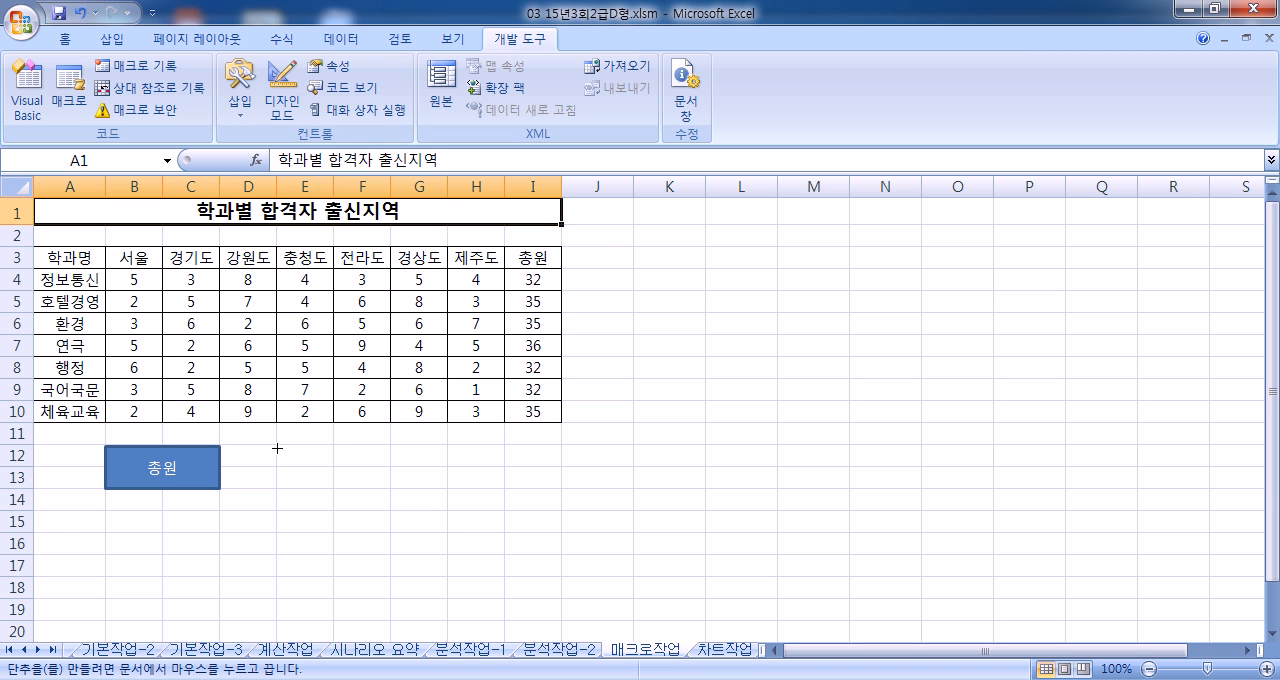
left_click_drag(276, 447, 377, 490)
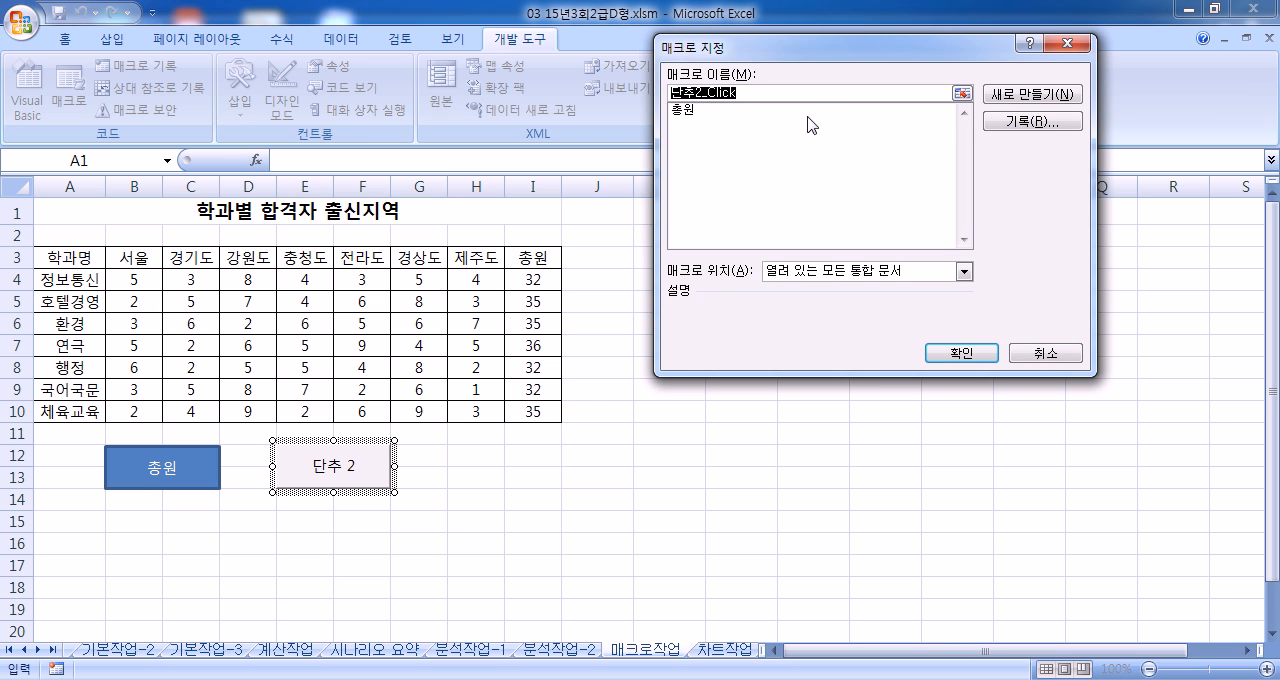
Step: Assign a new macro named 서식 to the button and start recording it in the current workbook
type("서식")
left_click(1058, 121)
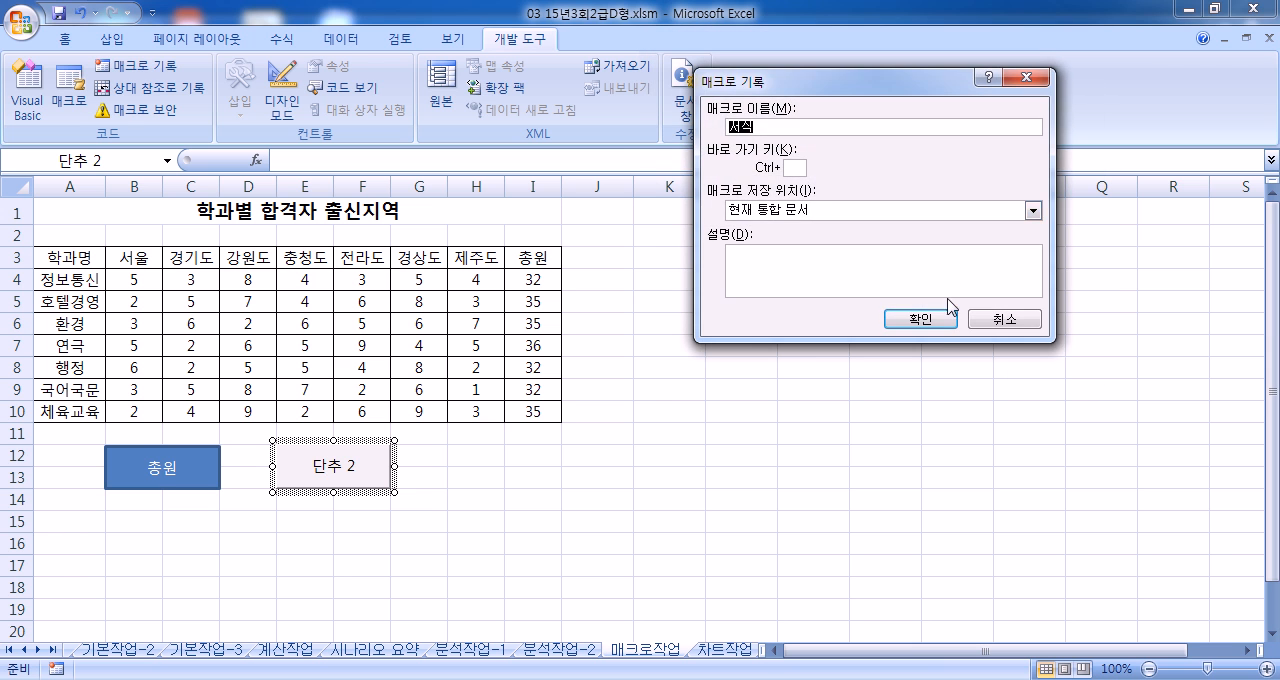
left_click(920, 318)
Step: Format the header cells A3:I3 with the standard red fill and yellow font while recording the 서식 macro
left_click_drag(57, 257, 533, 257)
left_click(66, 39)
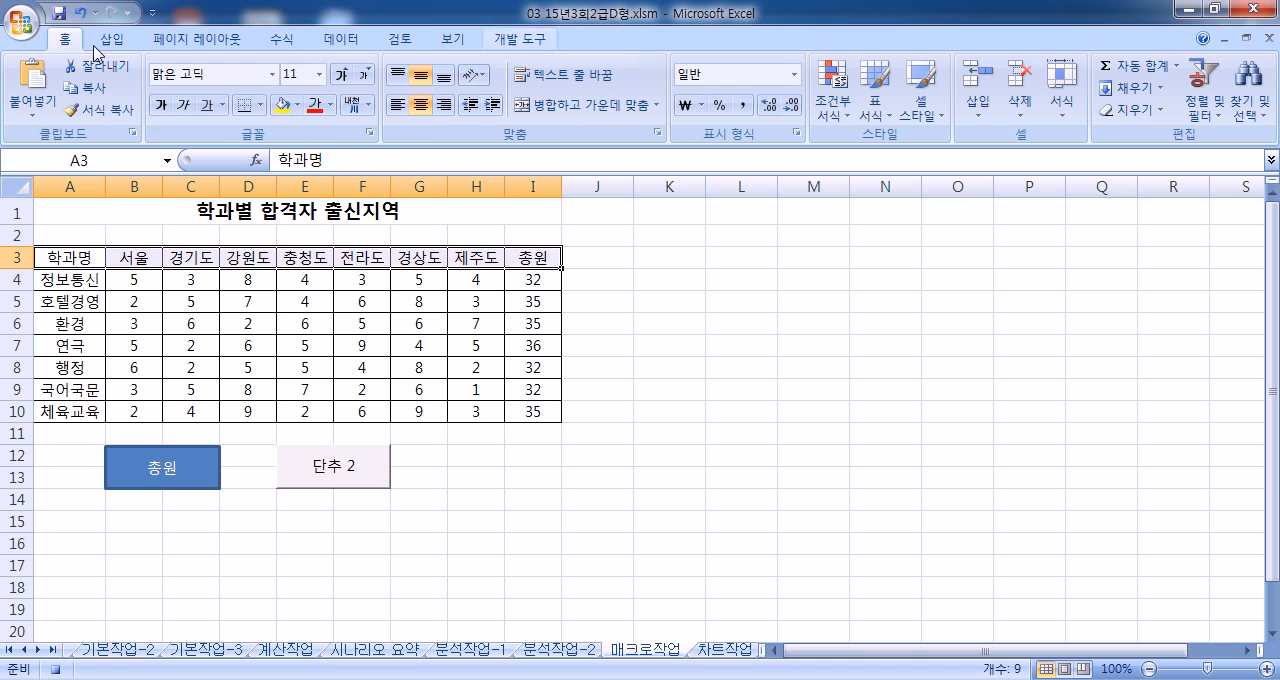
left_click(298, 104)
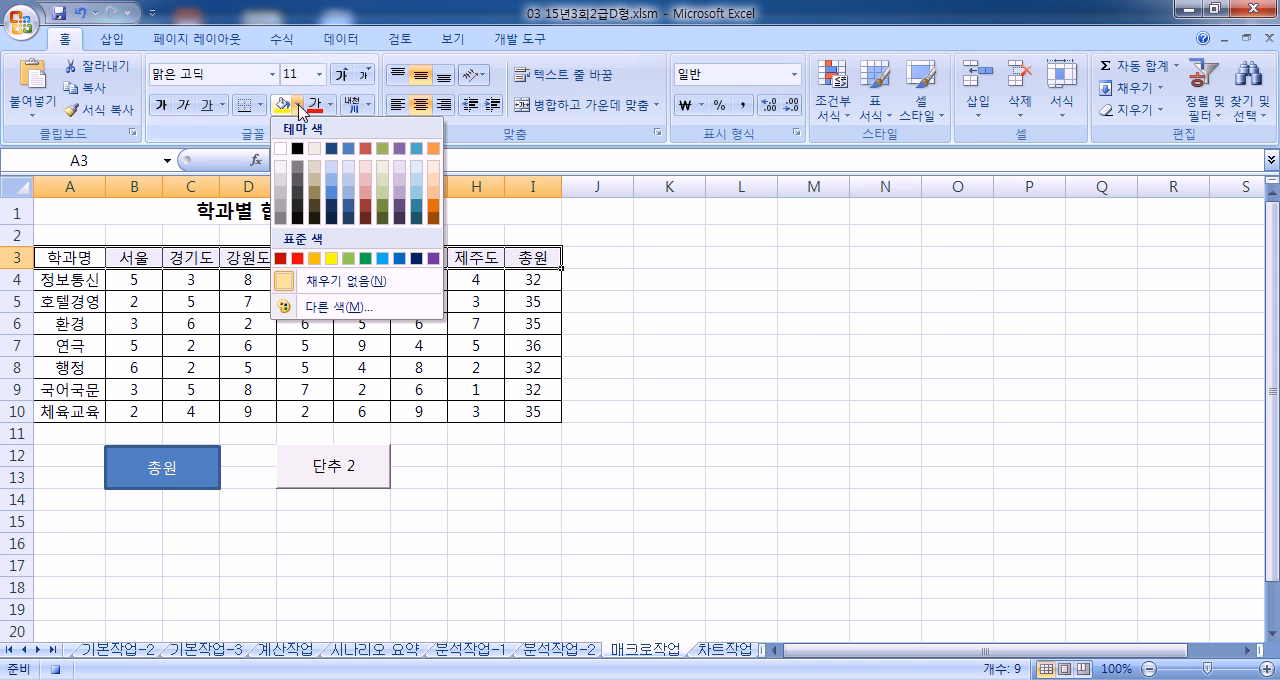
left_click(298, 258)
left_click(330, 104)
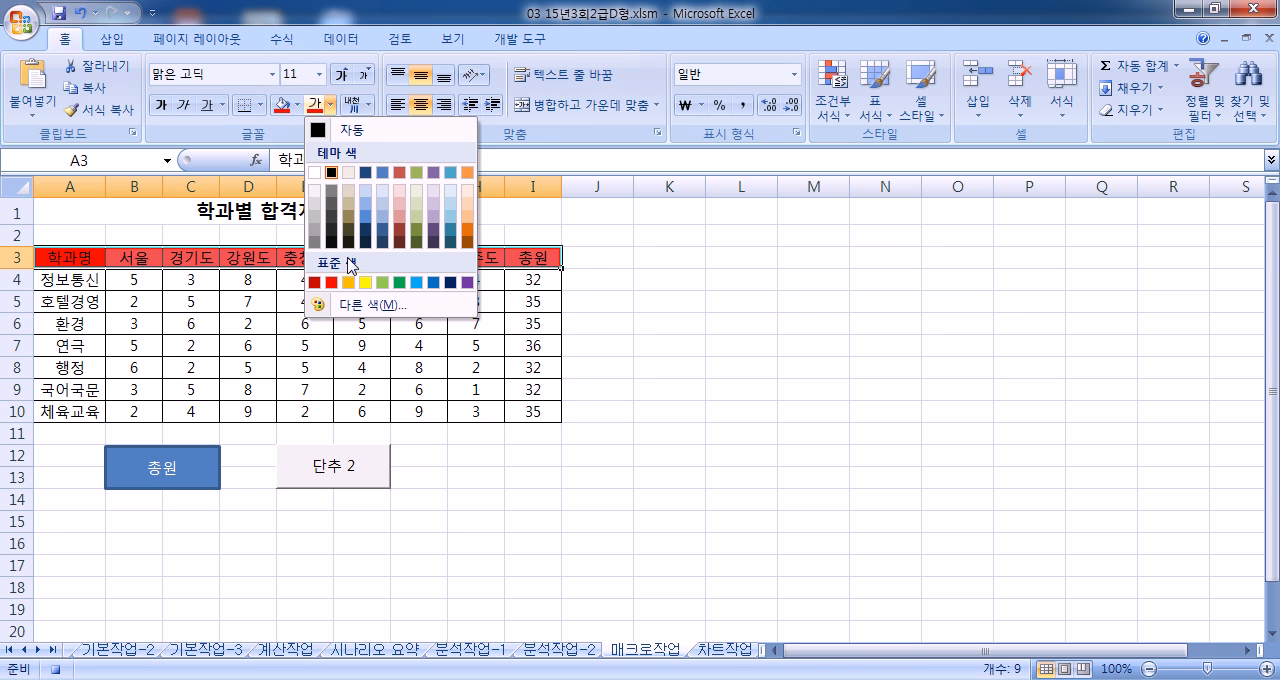
left_click(365, 282)
Step: Stop recording the 서식 macro with cell A1 selected and run it from the new button
left_click(140, 212)
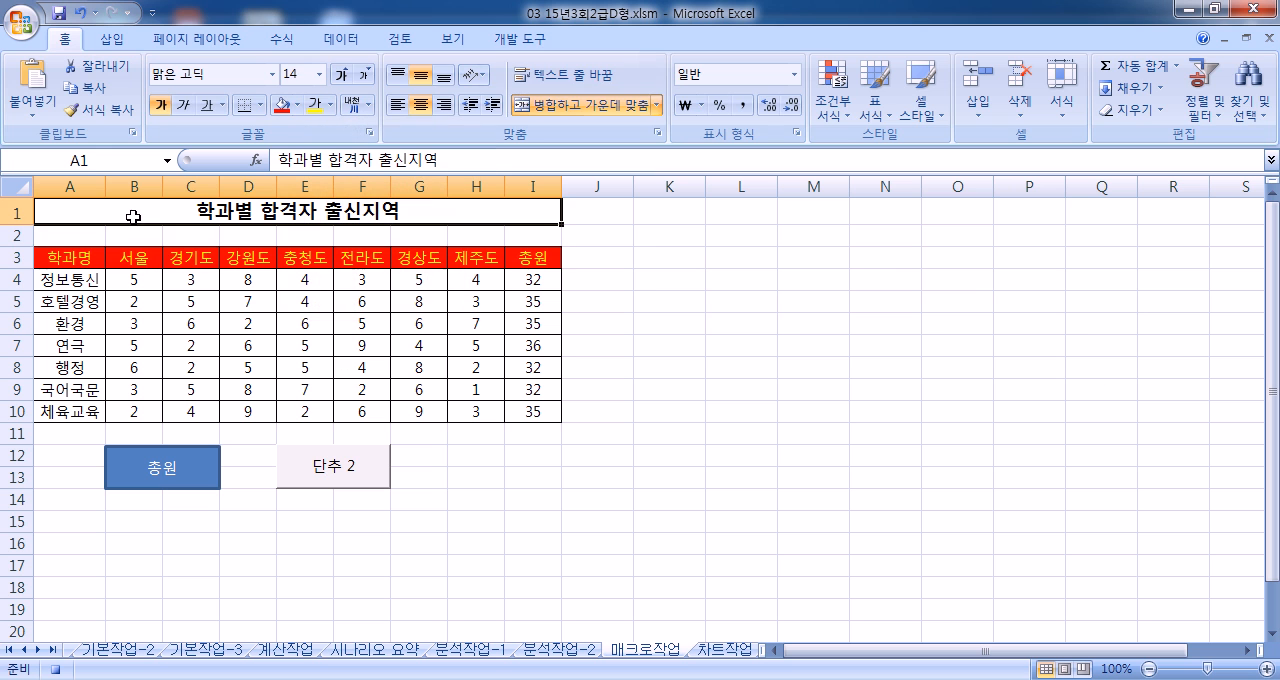
left_click(543, 37)
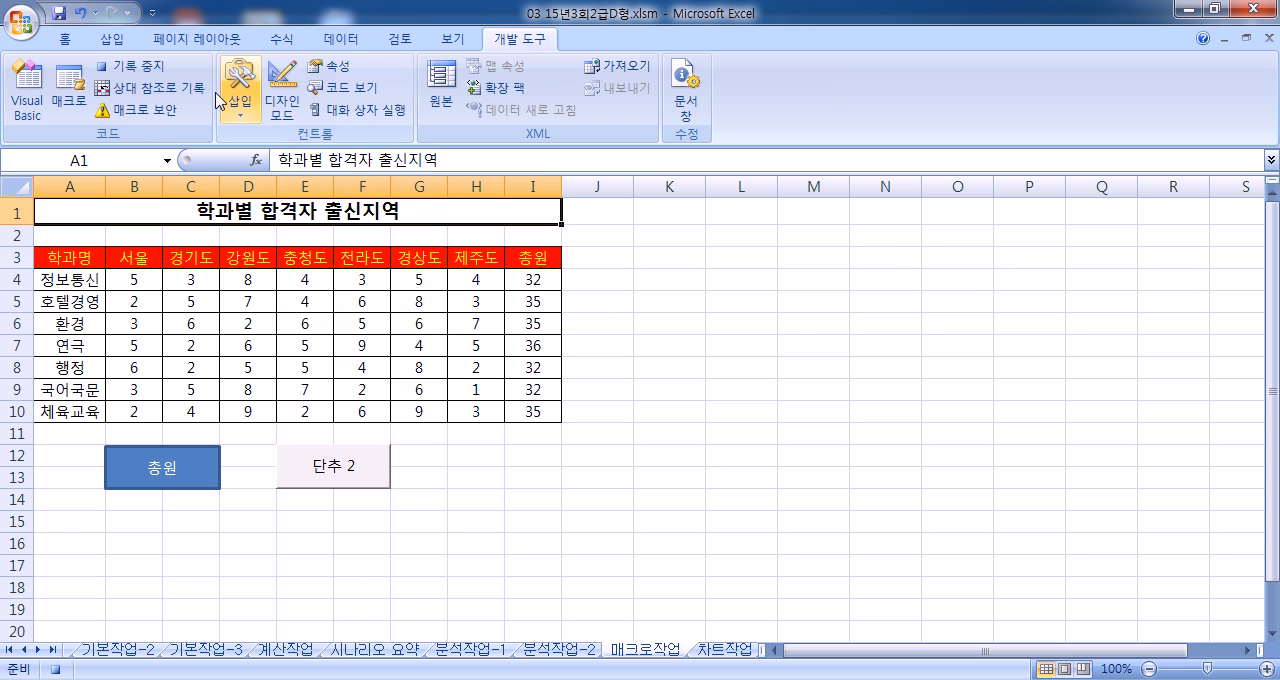
left_click(118, 68)
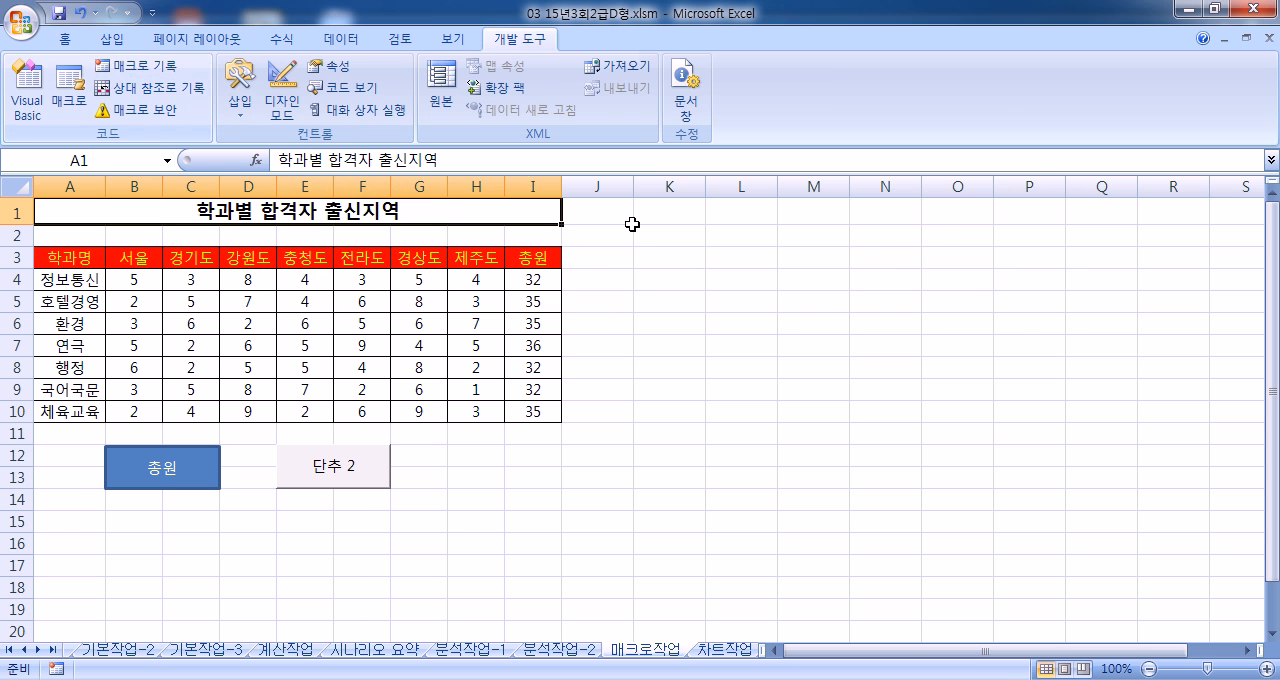
left_click(800, 302)
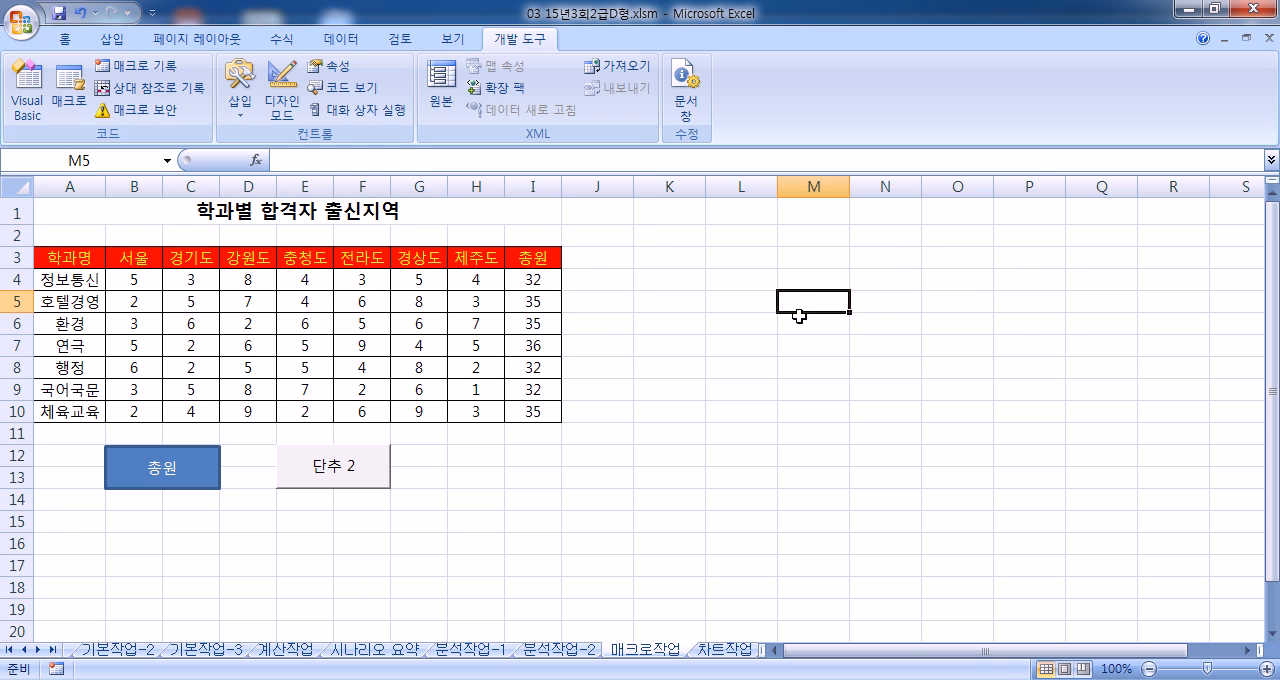
left_click(372, 483)
Step: Reset A3:I3 to no fill and automatic font color, and test the 서식 macro by running it from its button
left_click_drag(60, 257, 517, 257)
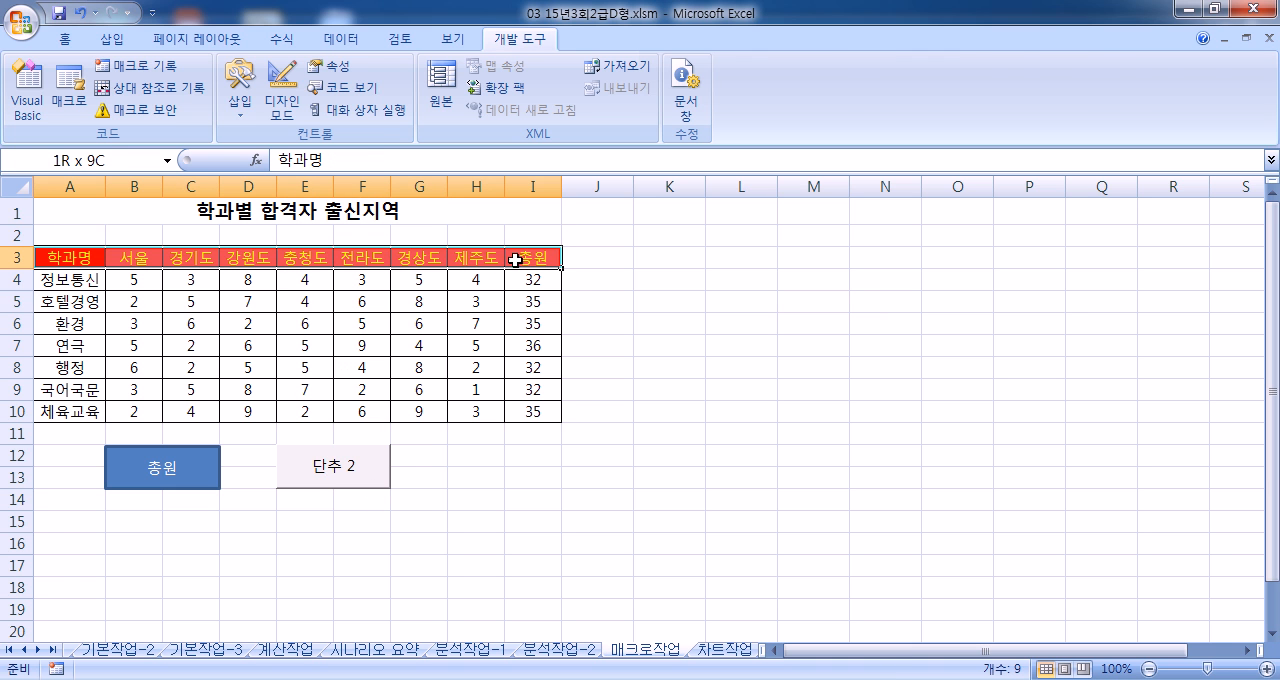
left_click(65, 39)
left_click(298, 104)
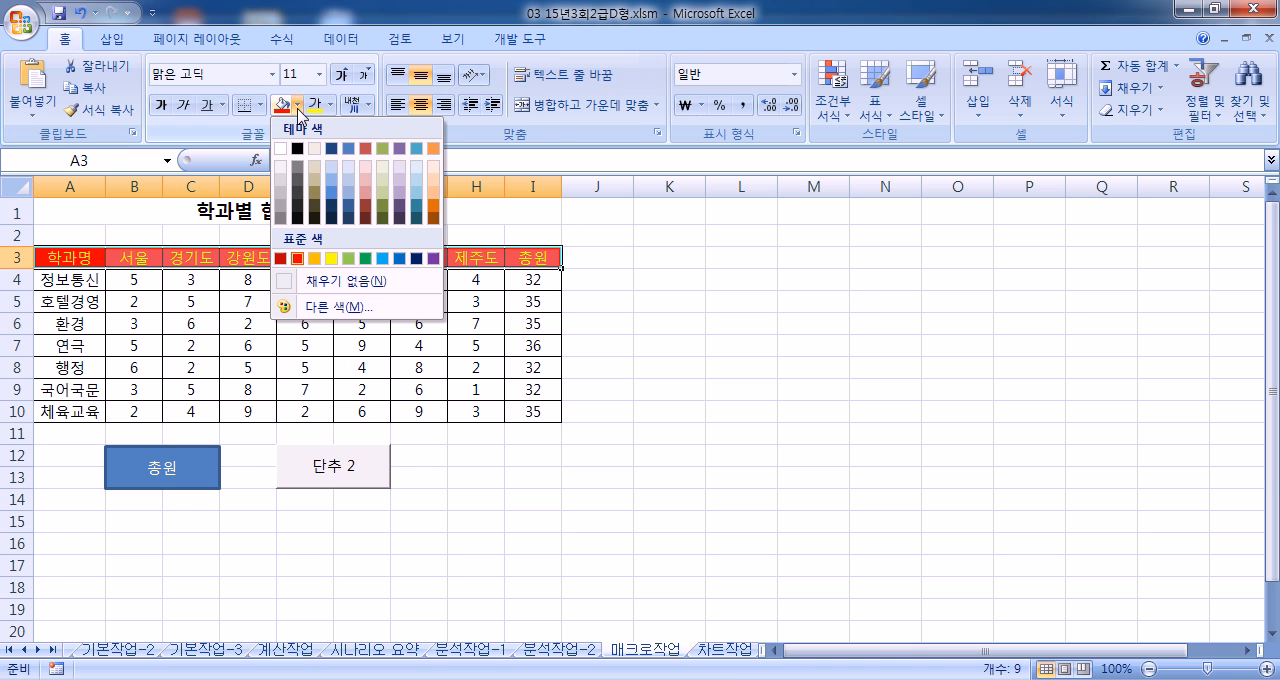
left_click(335, 283)
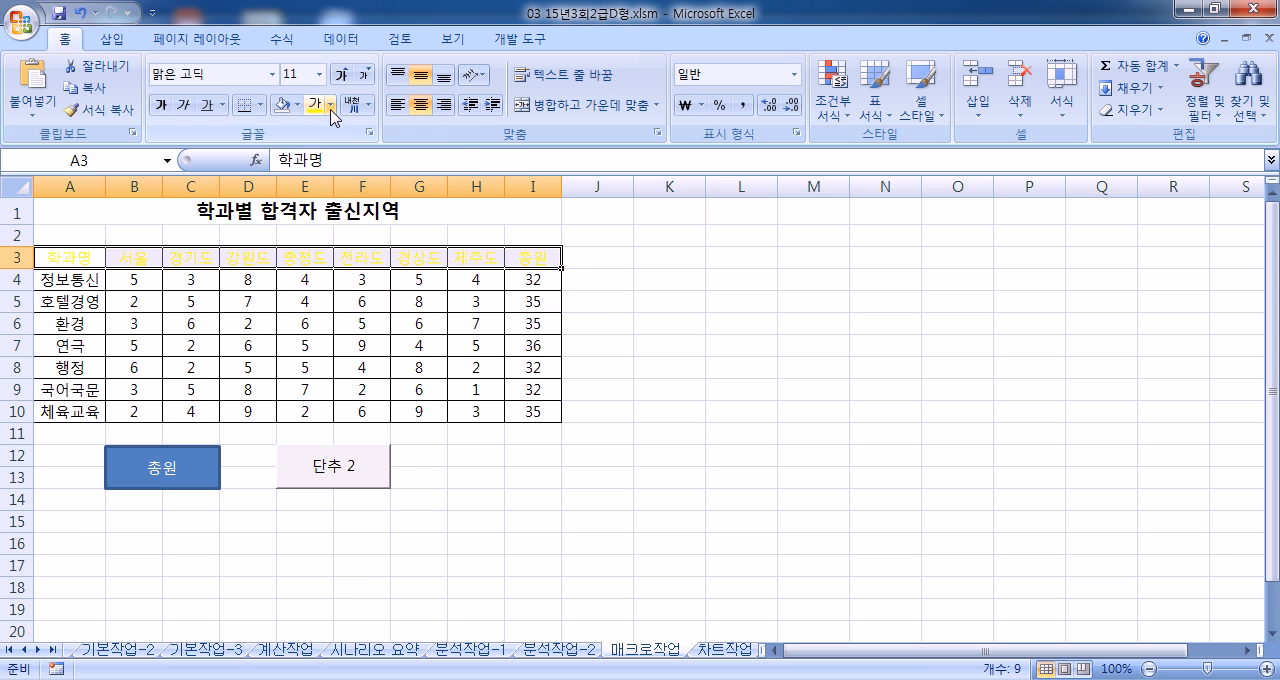
left_click(330, 104)
left_click(357, 140)
left_click(654, 409)
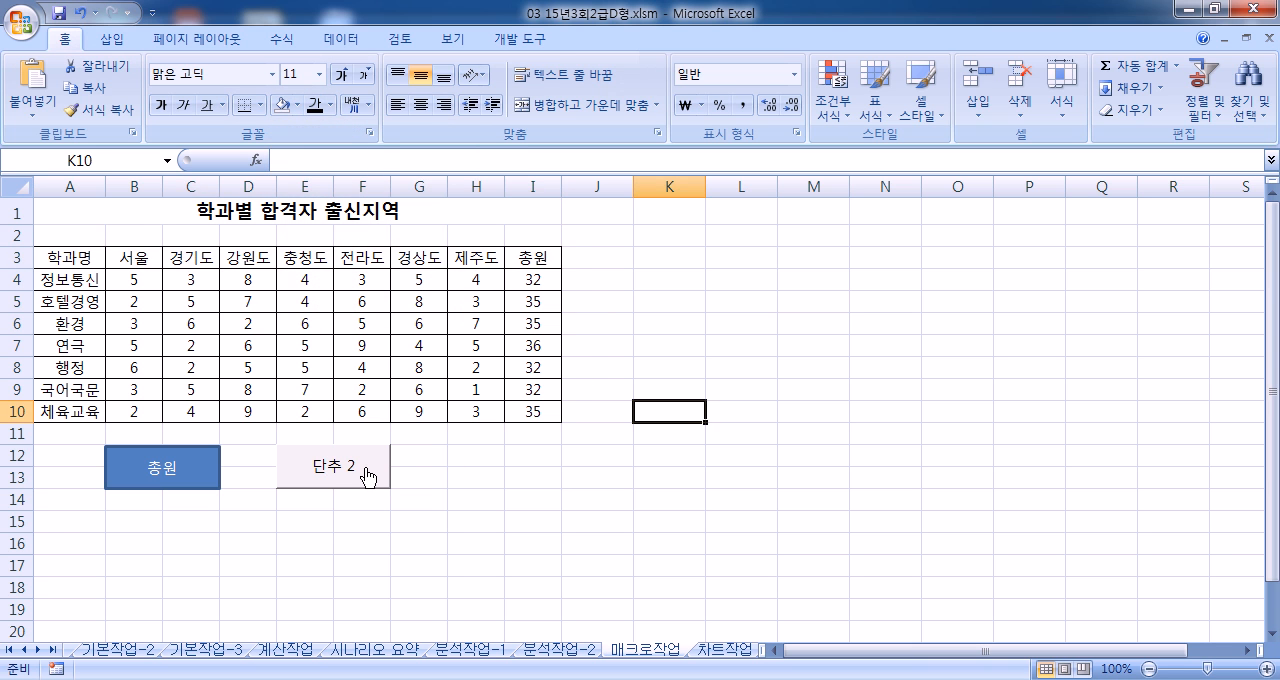
left_click(371, 480)
Step: Relabel the form-control button as 서식 and run its macro once more
scroll(445, 310, "down", 2)
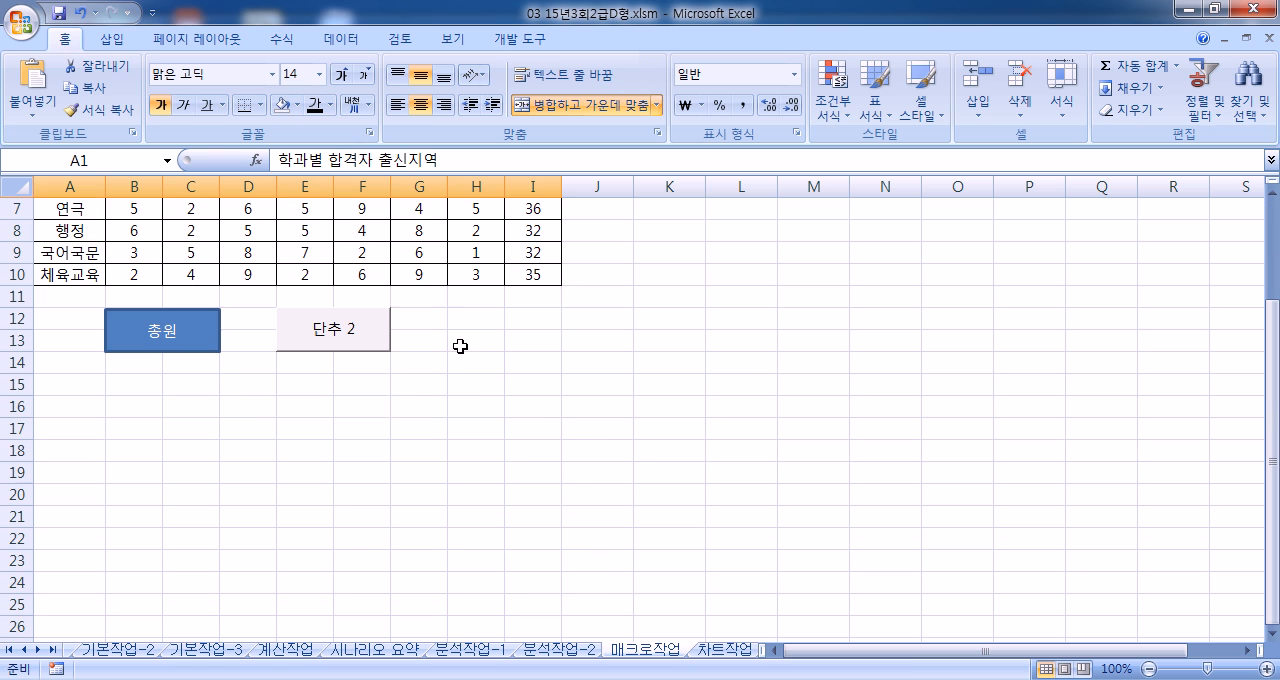
right_click(378, 338)
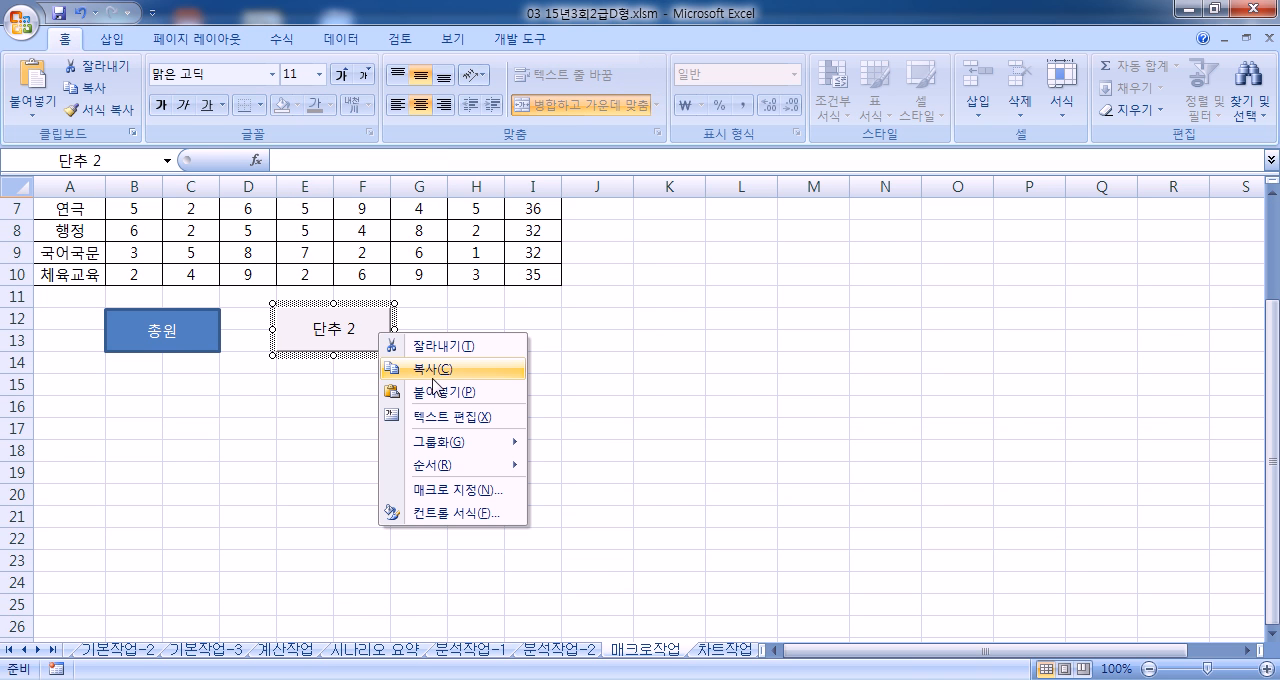
left_click(452, 417)
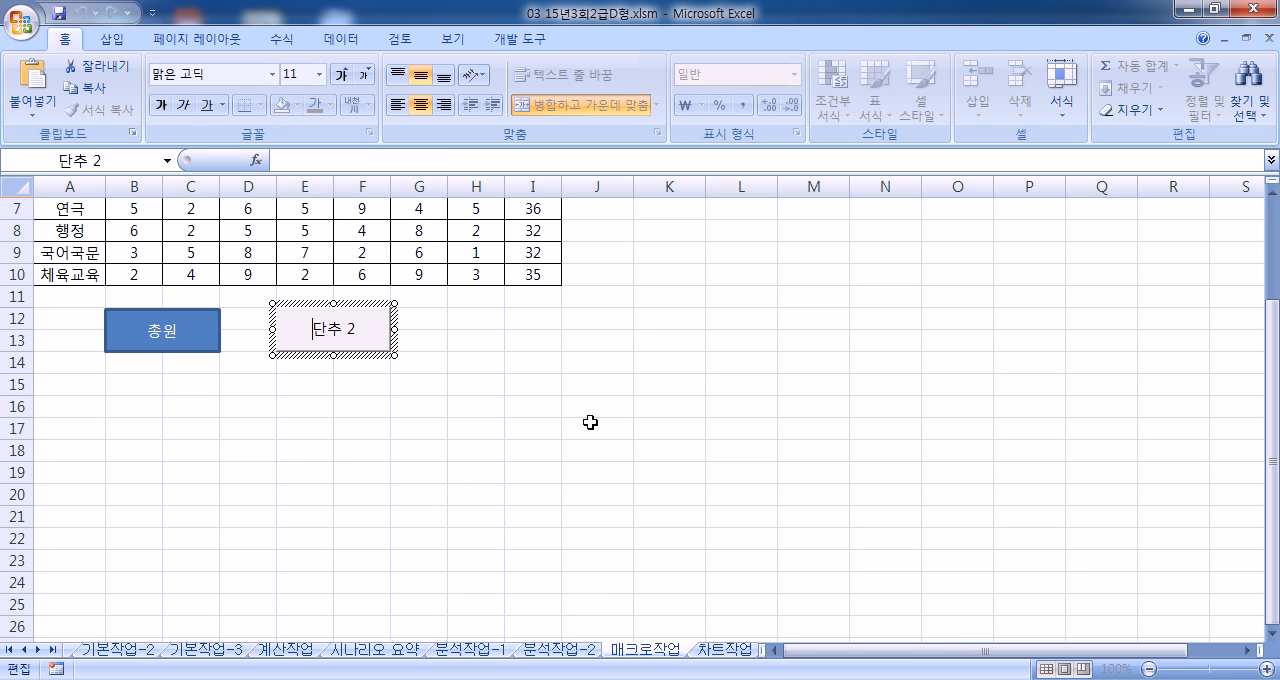
type("서식")
key("Delete")
key("Delete")
key("Delete")
key("Delete")
left_click(645, 364)
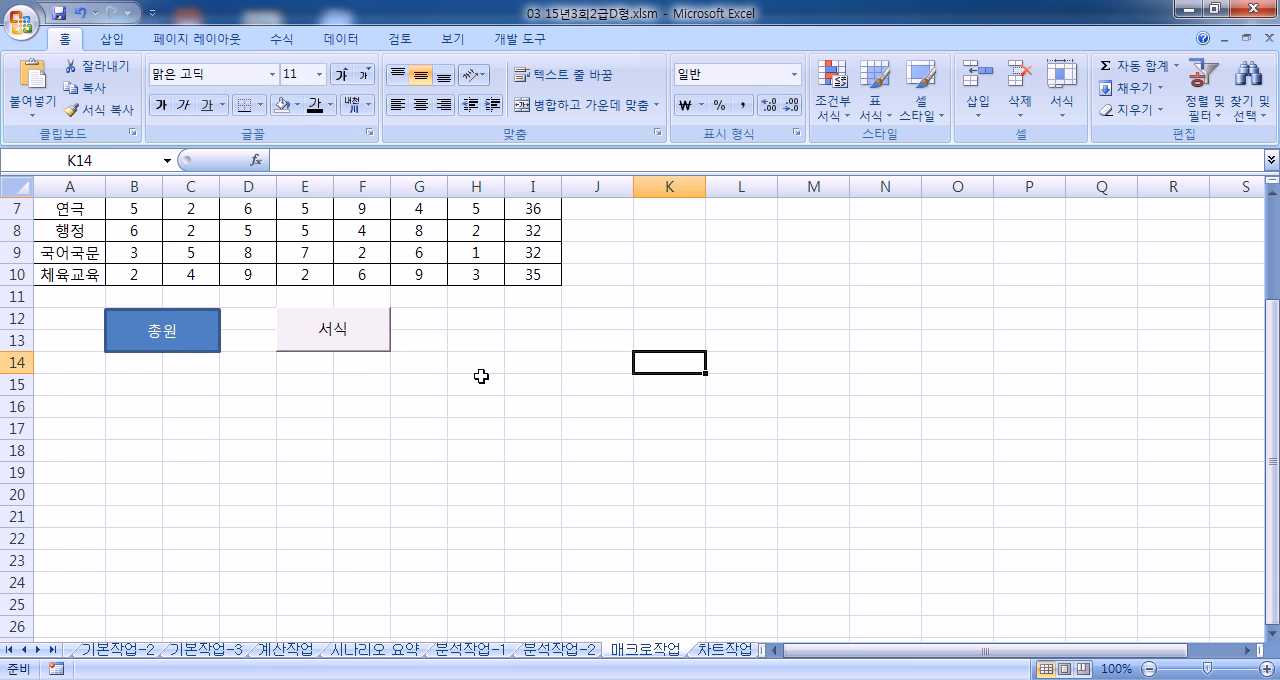
left_click(372, 342)
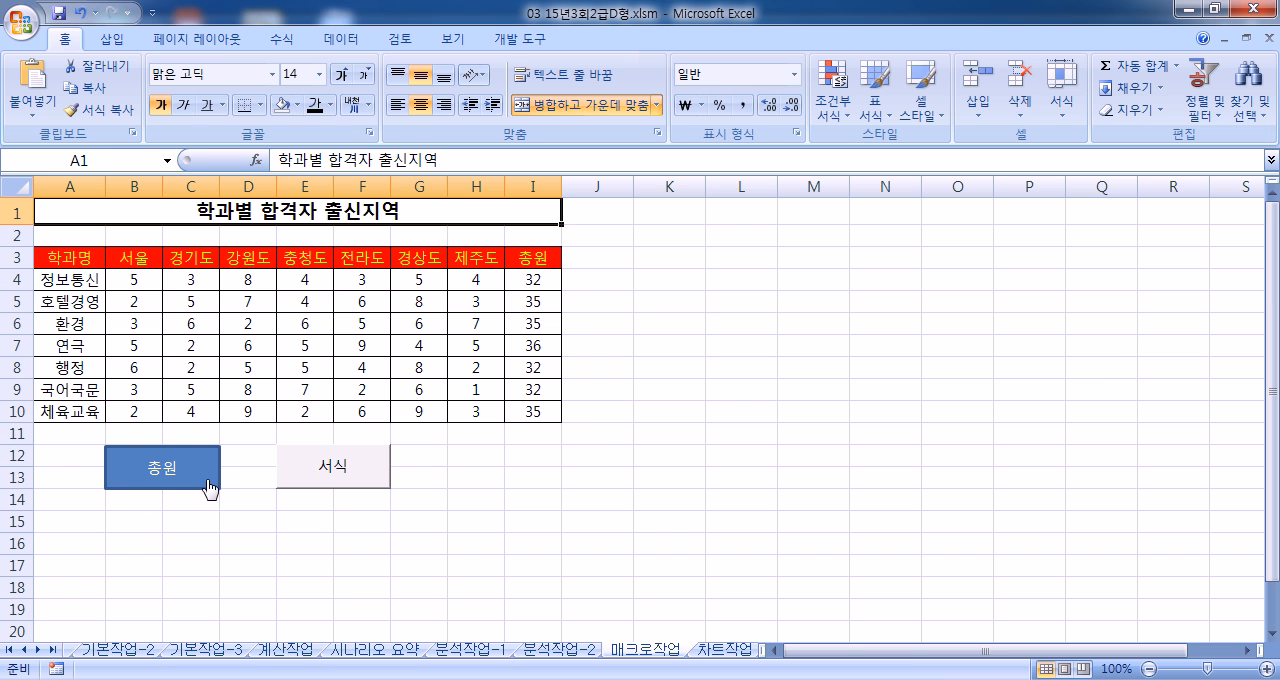